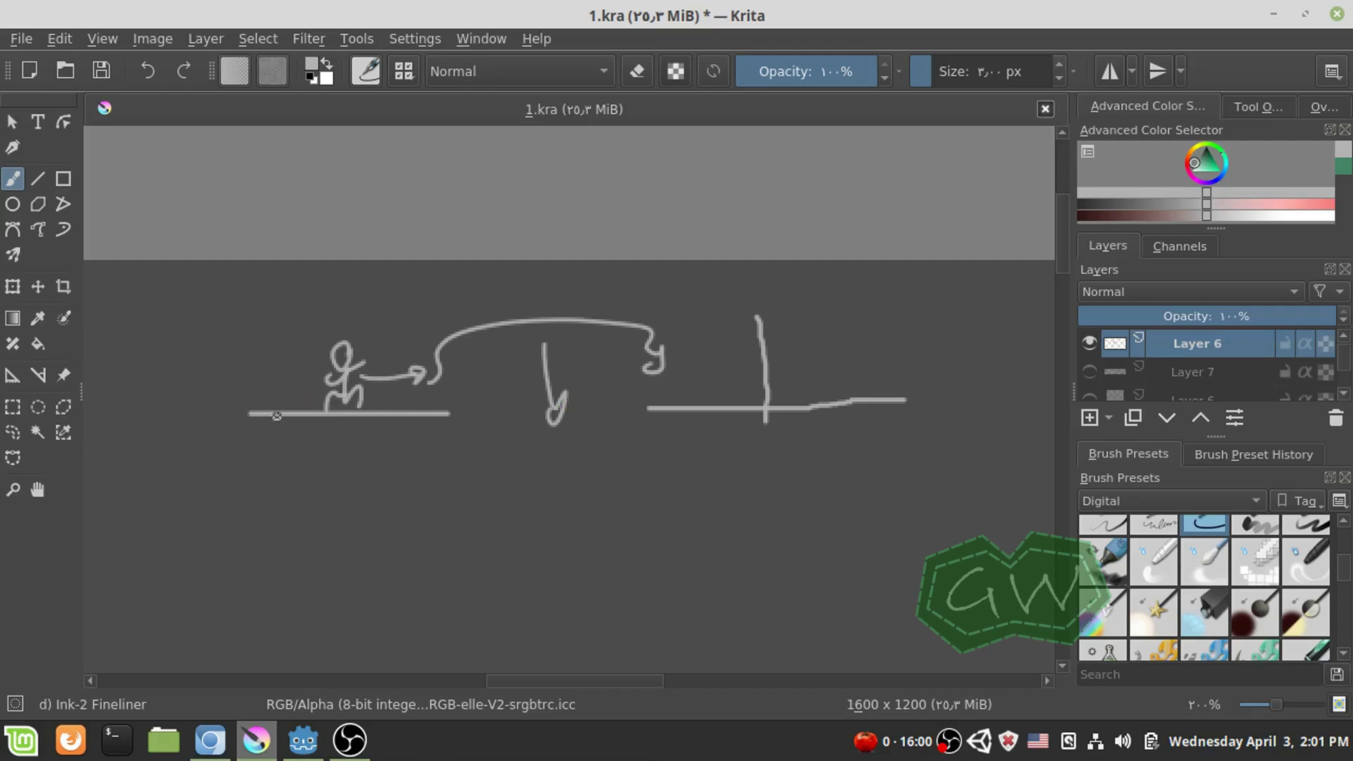
- Examine the handwritten plan of the player and wall node structures and the jump sketch beside it
left_click(755, 307)
mouse_move(176, 371)
middle_mouse_down()
mouse_move(443, 377)
mouse_move(822, 338)
mouse_move(744, 377)
mouse_move(575, 422)
mouse_move(507, 226)
mouse_move(483, 235)
mouse_move(472, 463)
middle_mouse_up()
scroll(575, 421, "down", 1)
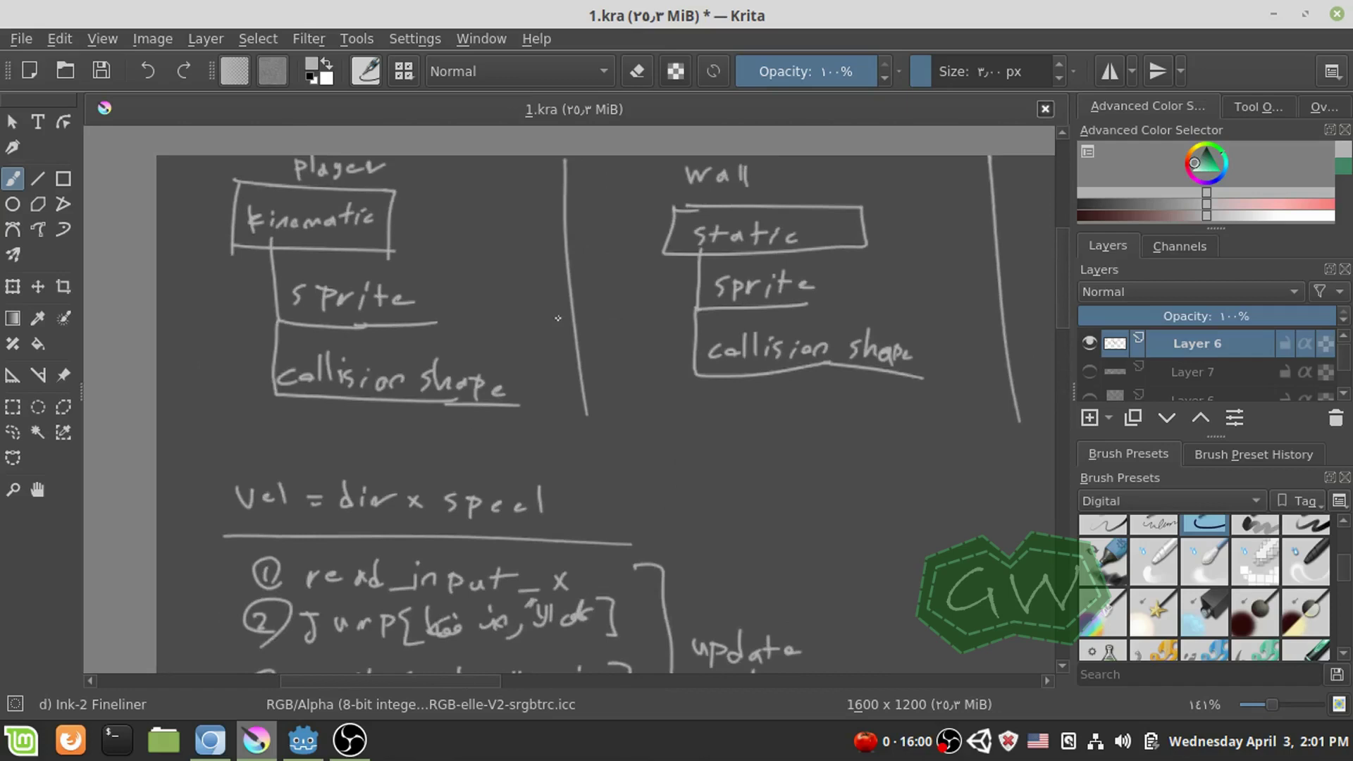
scroll(556, 311, "up", 1)
middle_click_drag(395, 249, 525, 381)
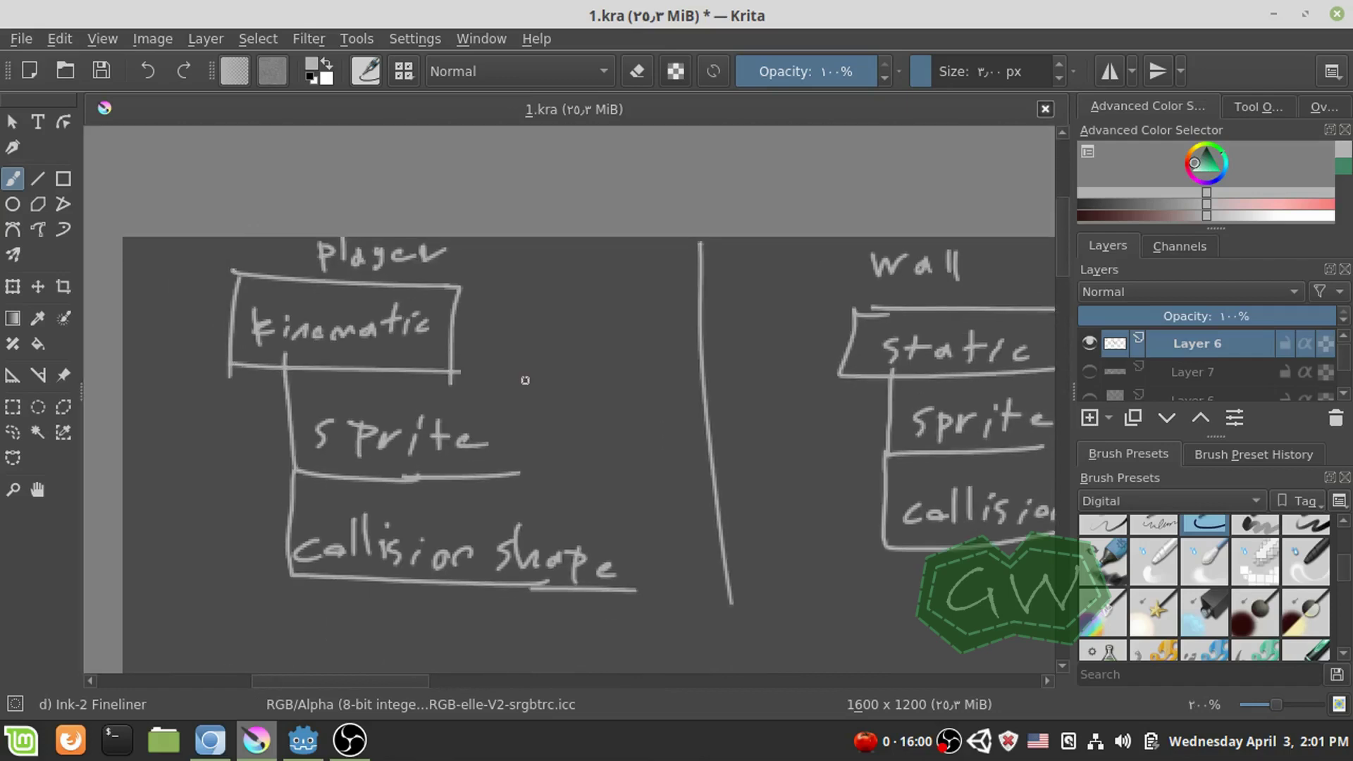
mouse_move(526, 476)
middle_mouse_down()
mouse_move(489, 392)
mouse_move(521, 217)
mouse_move(571, 362)
mouse_move(809, 395)
mouse_move(538, 384)
mouse_move(840, 384)
mouse_move(730, 374)
mouse_move(827, 387)
middle_mouse_up()
mouse_move(1021, 380)
middle_mouse_down()
mouse_move(831, 340)
mouse_move(761, 350)
mouse_move(325, 328)
middle_mouse_up()
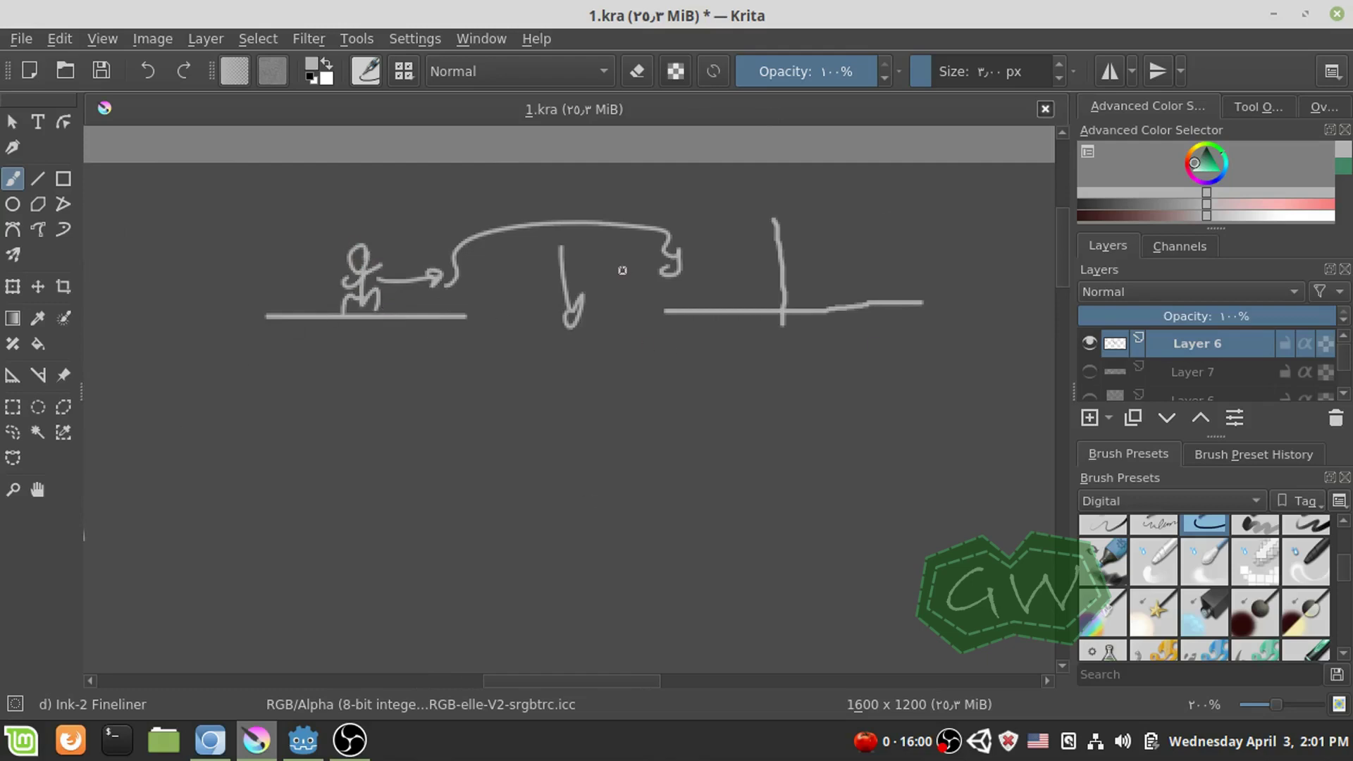
mouse_move(215, 461)
middle_mouse_down()
mouse_move(617, 513)
mouse_move(440, 467)
mouse_move(928, 477)
middle_mouse_up()
middle_click_drag(92, 331, 289, 359)
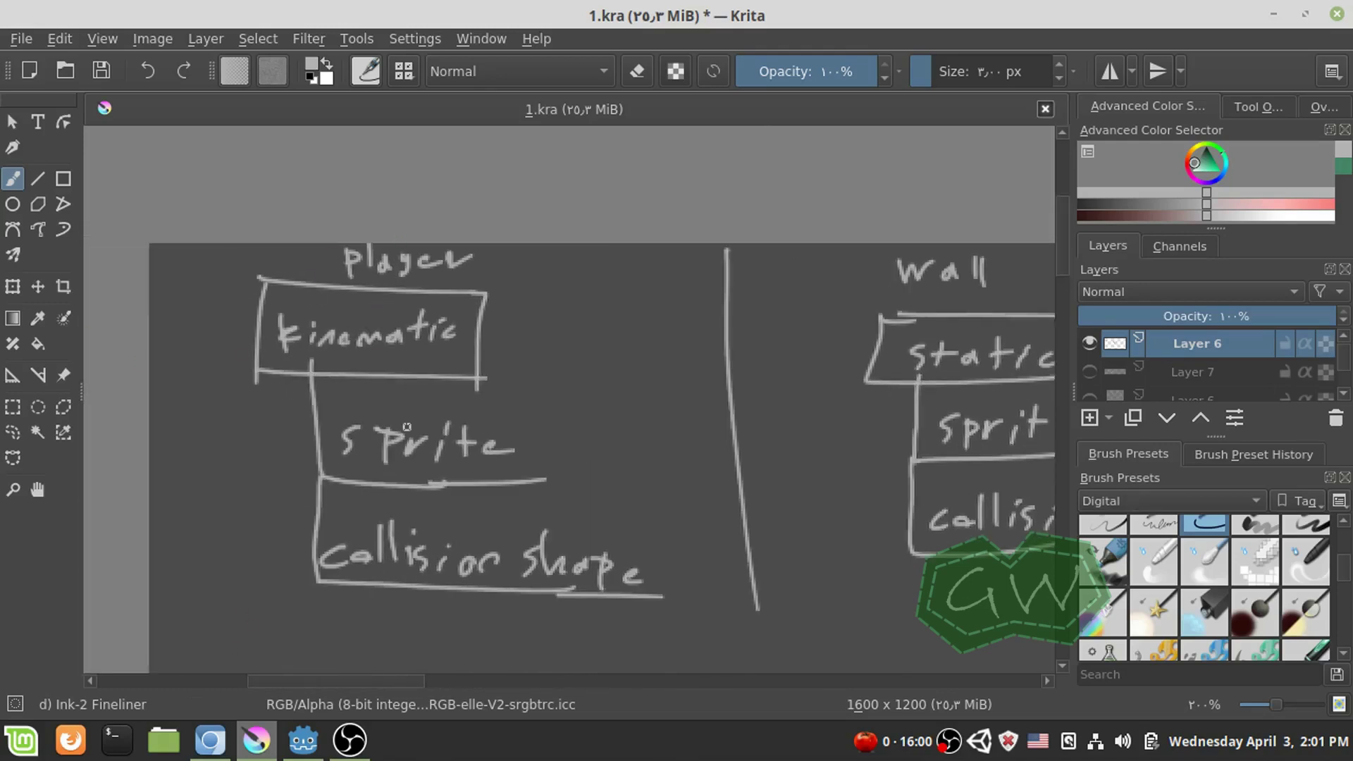
- Switch to Godot, add a new empty scene and return to the first empty scene
left_click(310, 743)
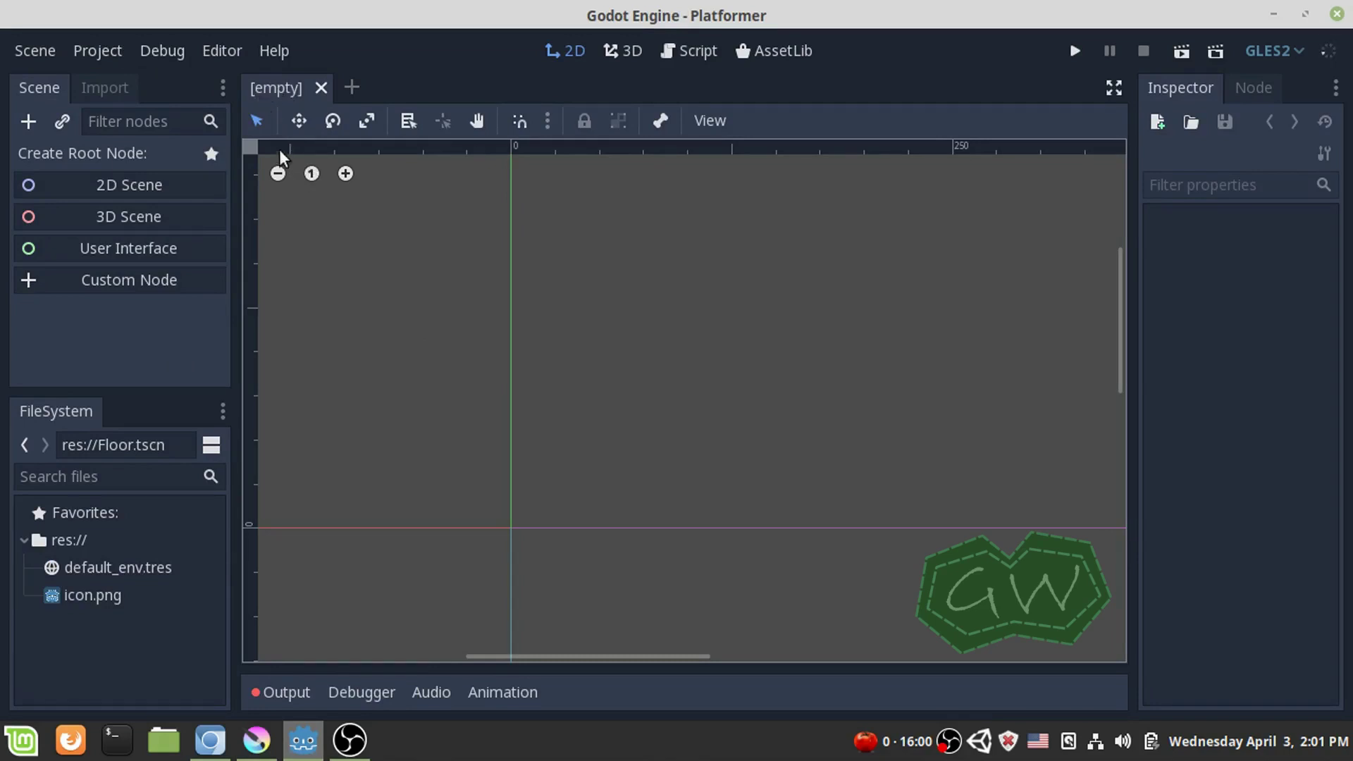
left_click(38, 46)
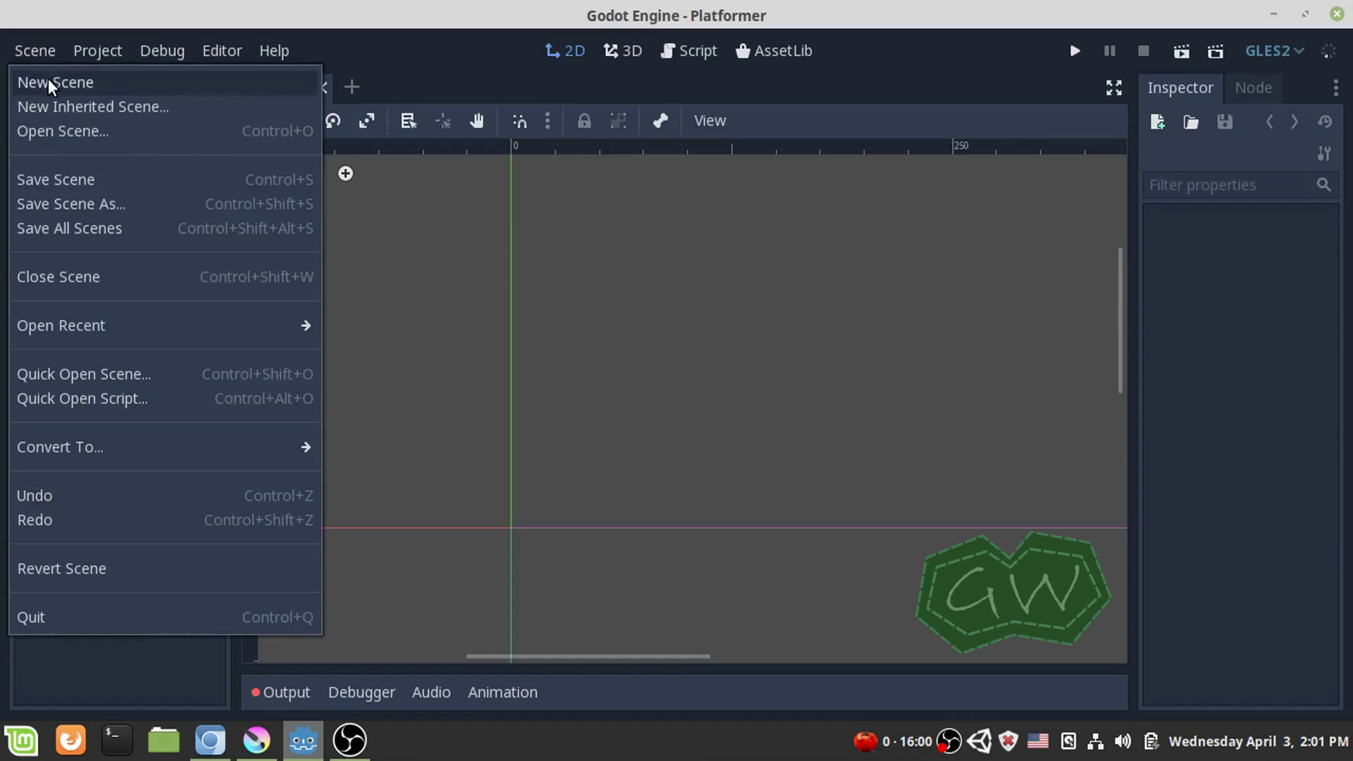
left_click(48, 82)
left_click(264, 88)
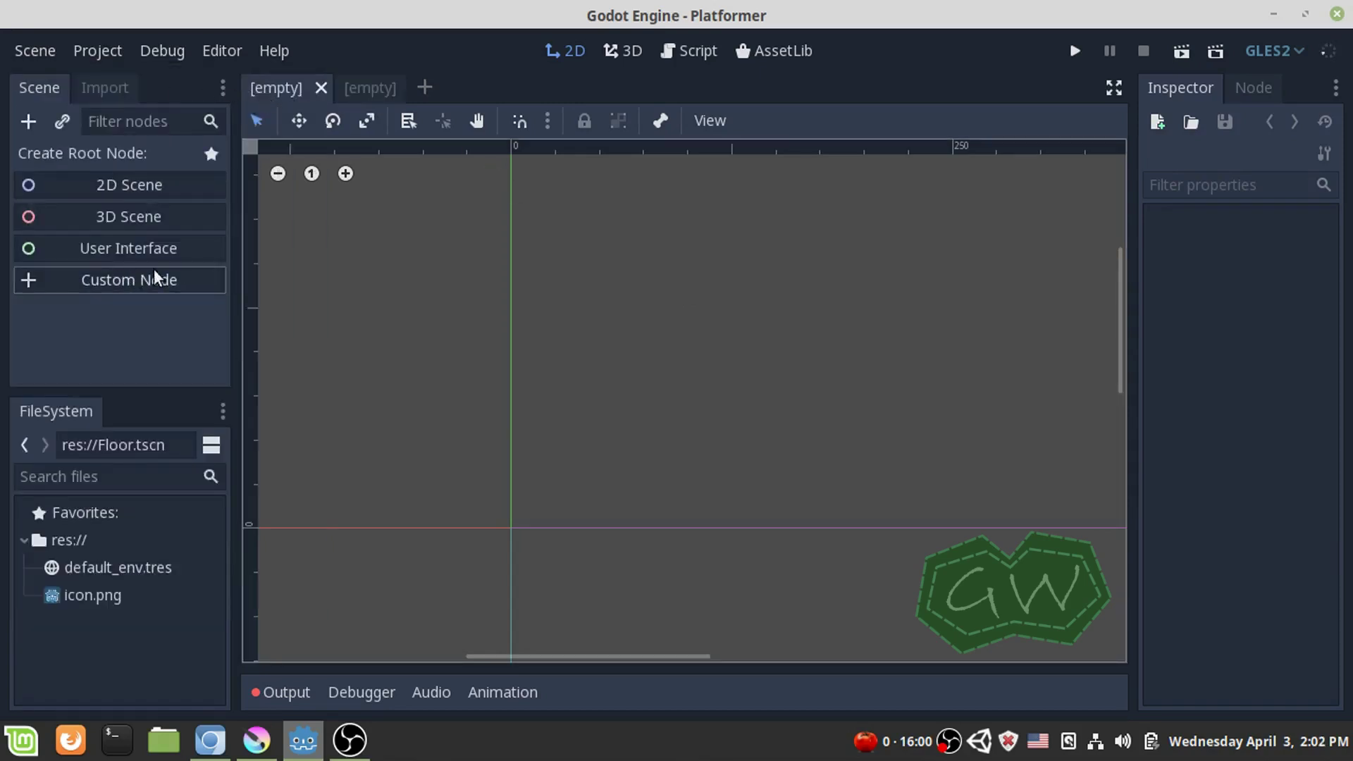
left_click(257, 740)
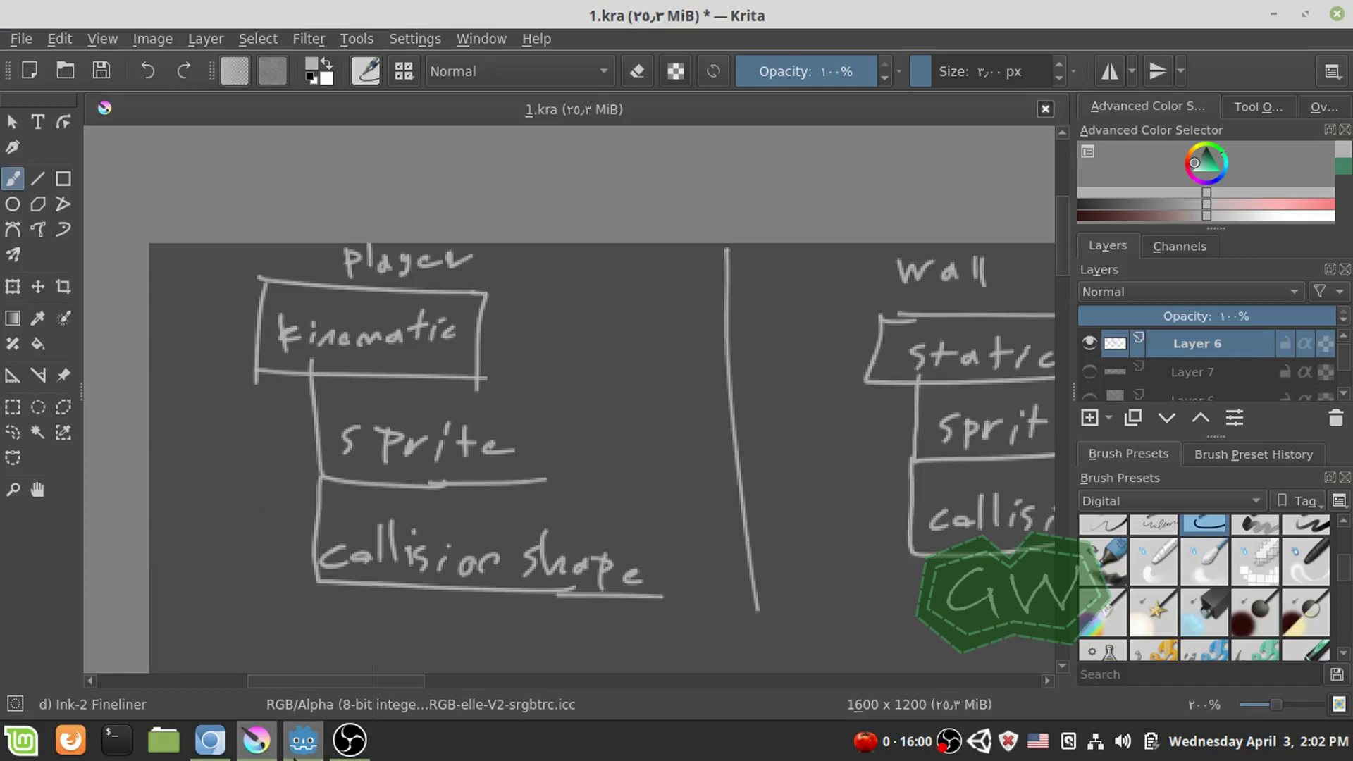
left_click(302, 740)
- Create a custom root node of type KinematicBody2D, found by searching the node types for "Kinemati"
left_click(87, 291)
scroll(607, 211, "up", 5)
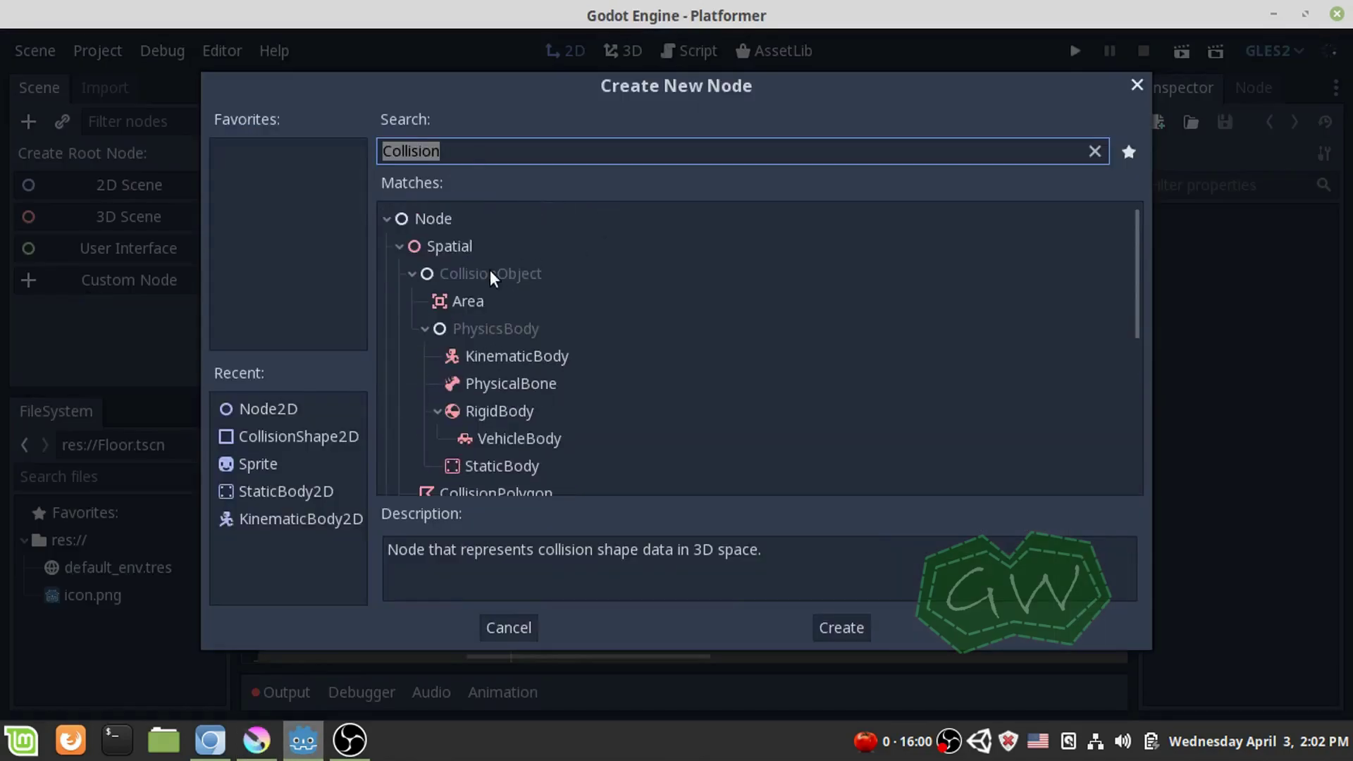
key("BackSpace")
scroll(480, 337, "down", 1)
scroll(459, 315, "up", 1)
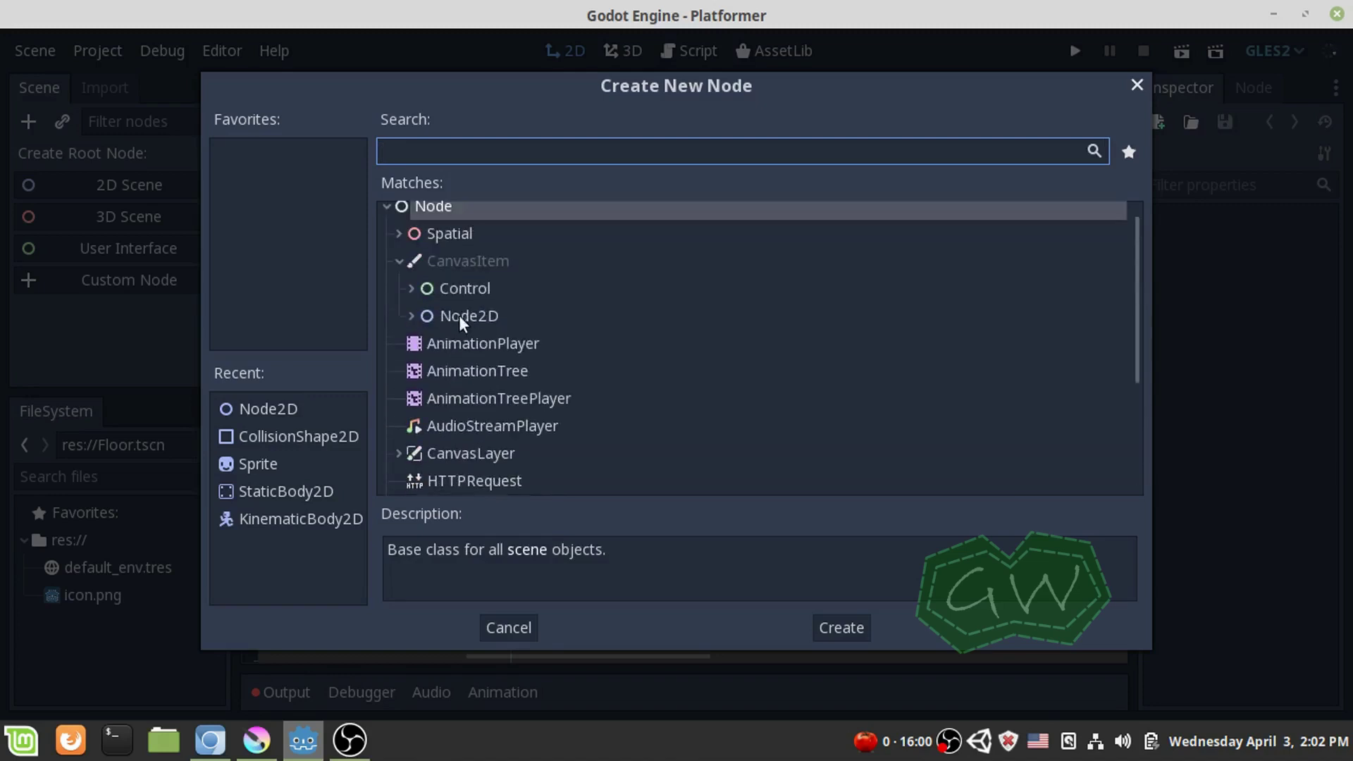
left_click(413, 316)
scroll(454, 361, "down", 5)
scroll(454, 361, "up", 1)
left_click(422, 154)
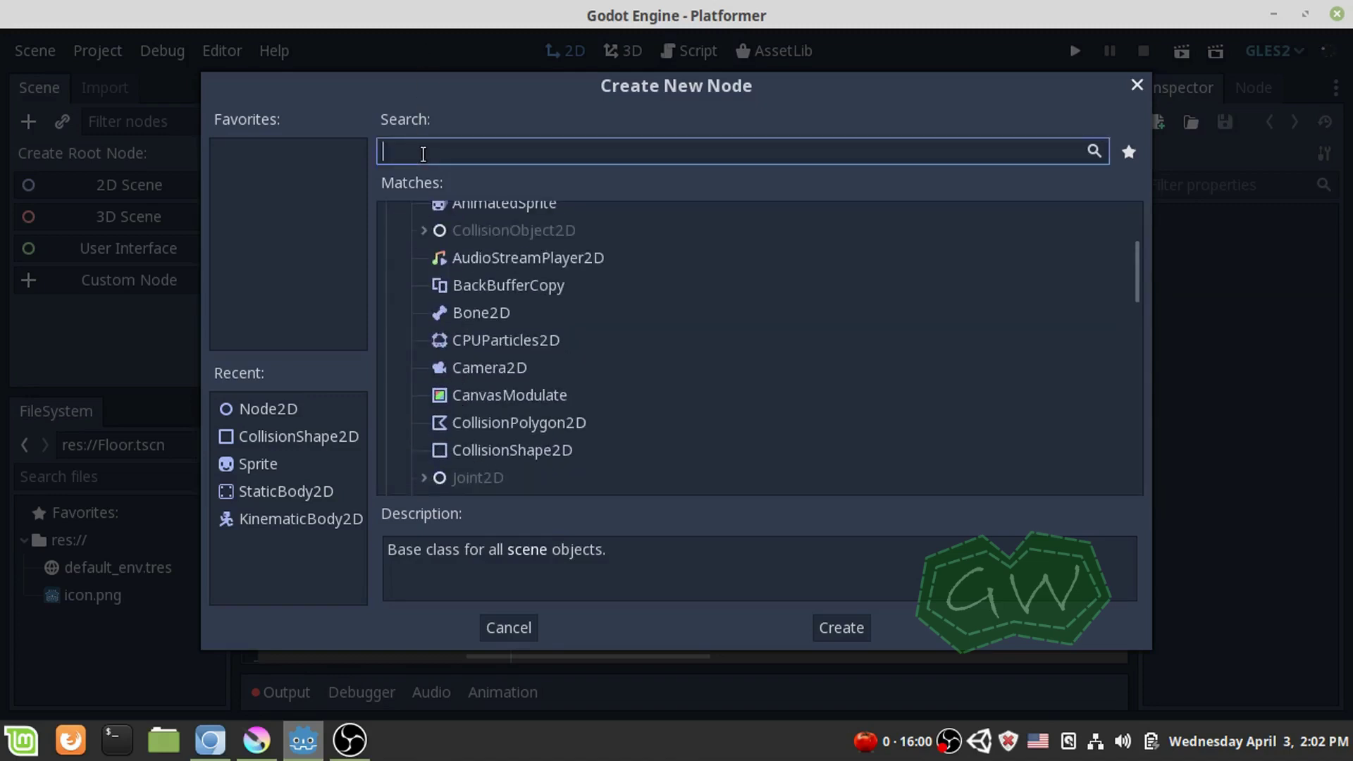
type("Kinematic")
key("BackSpace")
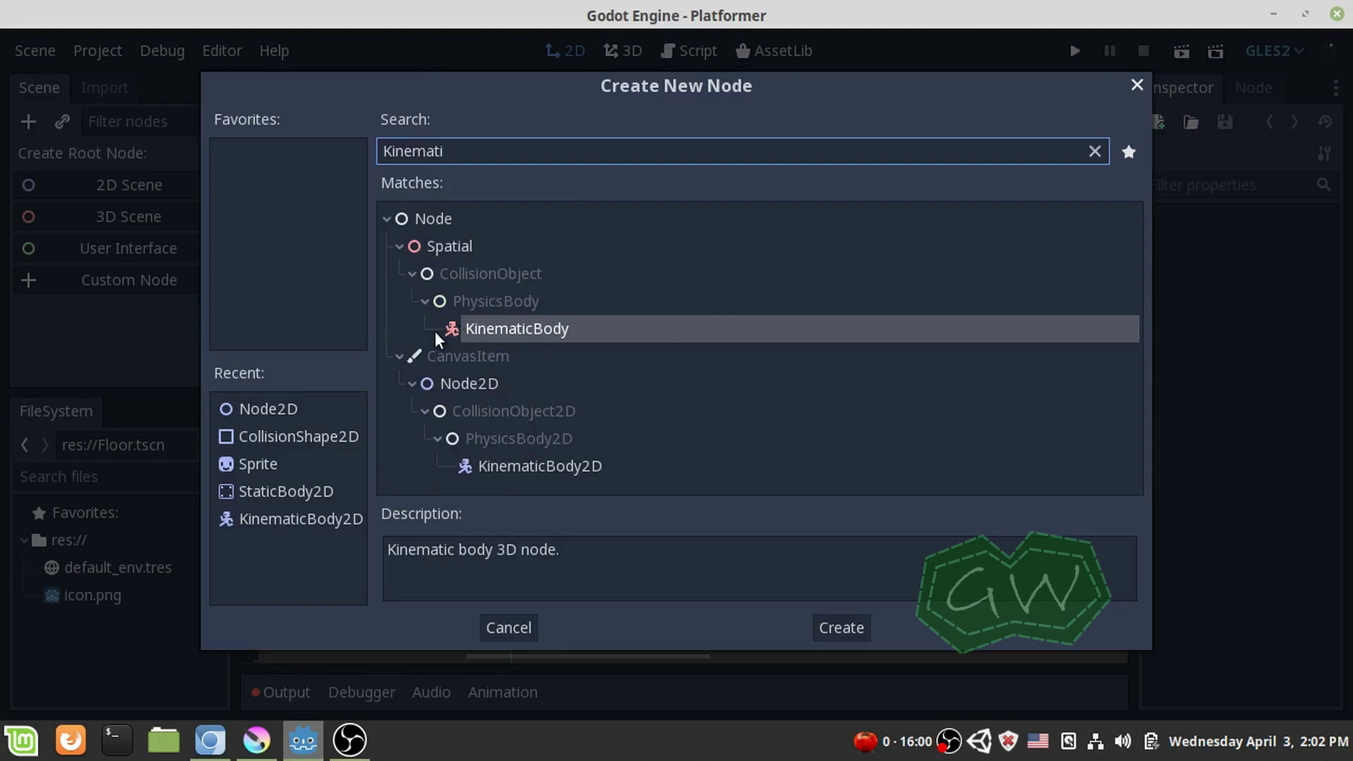
left_click(581, 463)
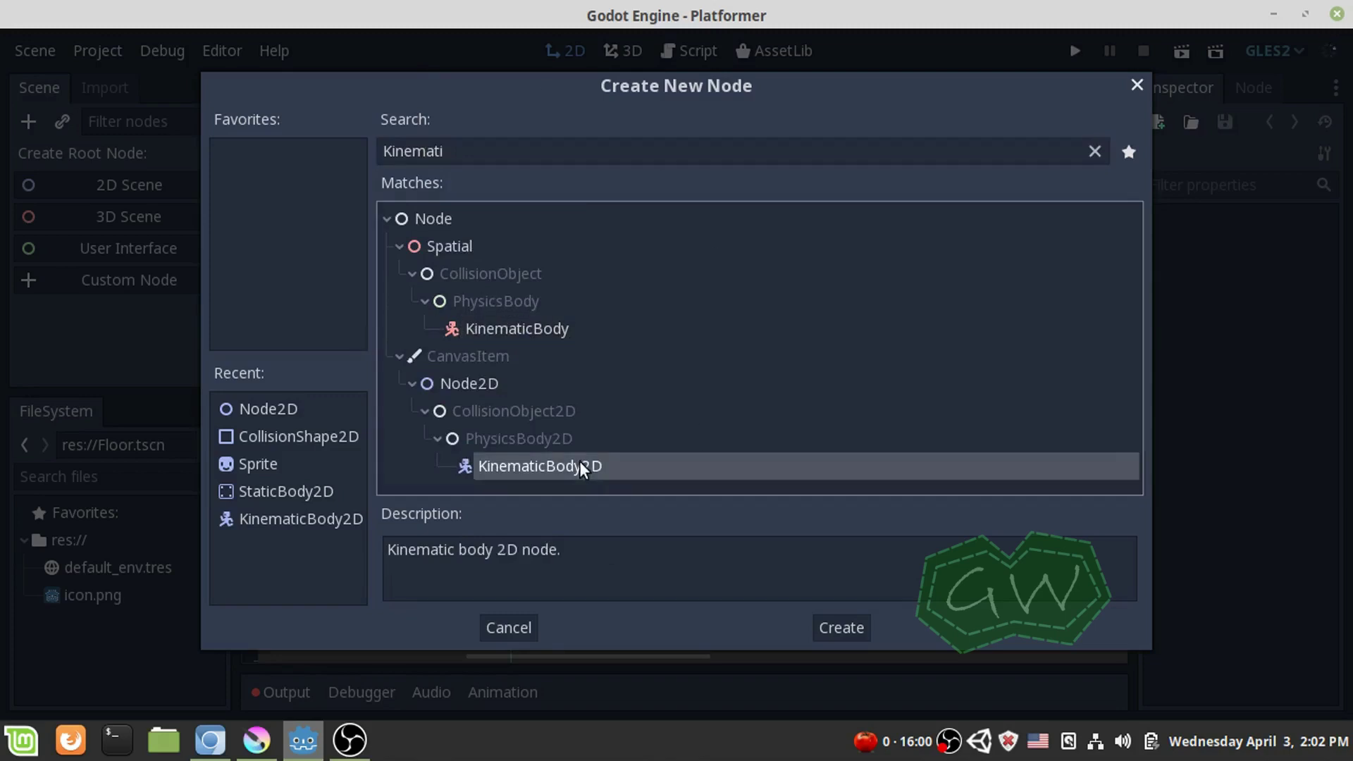
double_click(533, 462)
- Add a Sprite node as a child of the KinematicBody2D root
right_click(107, 156)
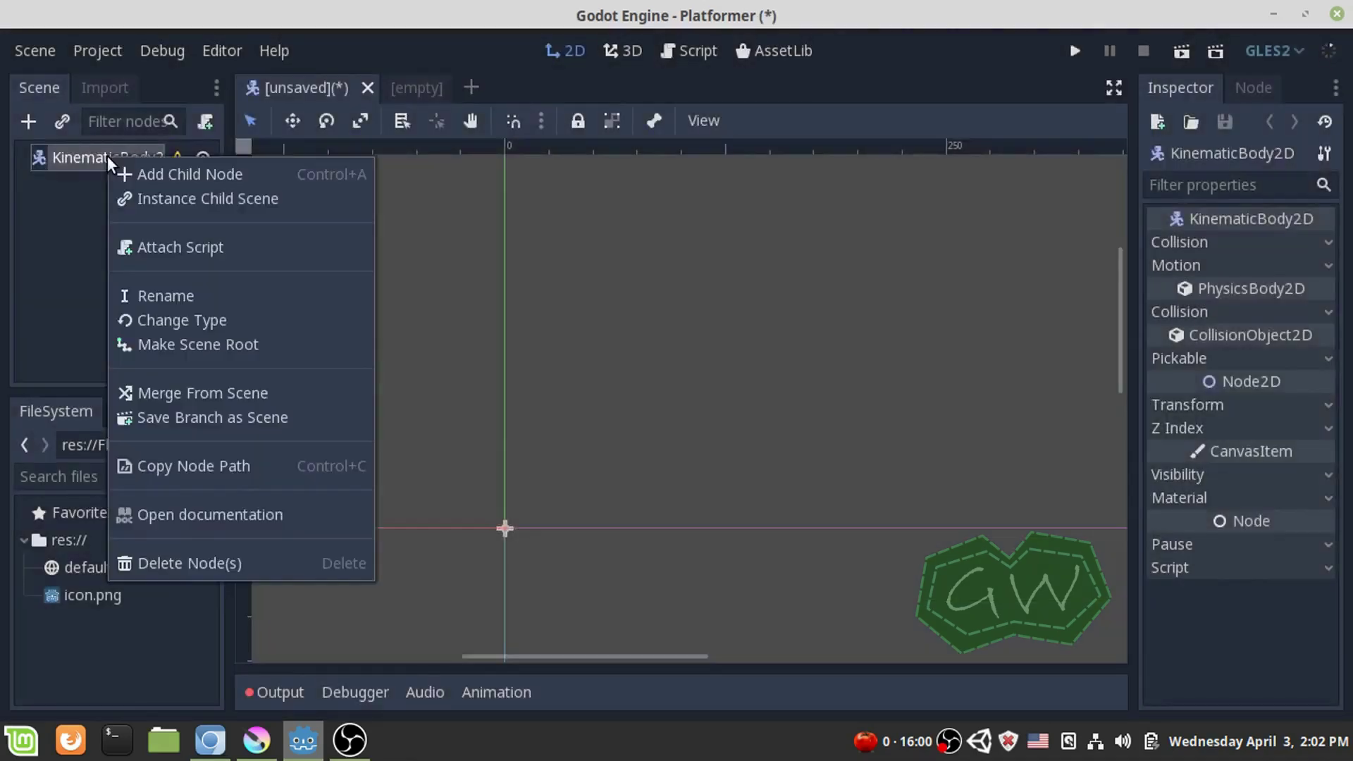
left_click(148, 178)
type("Sprite")
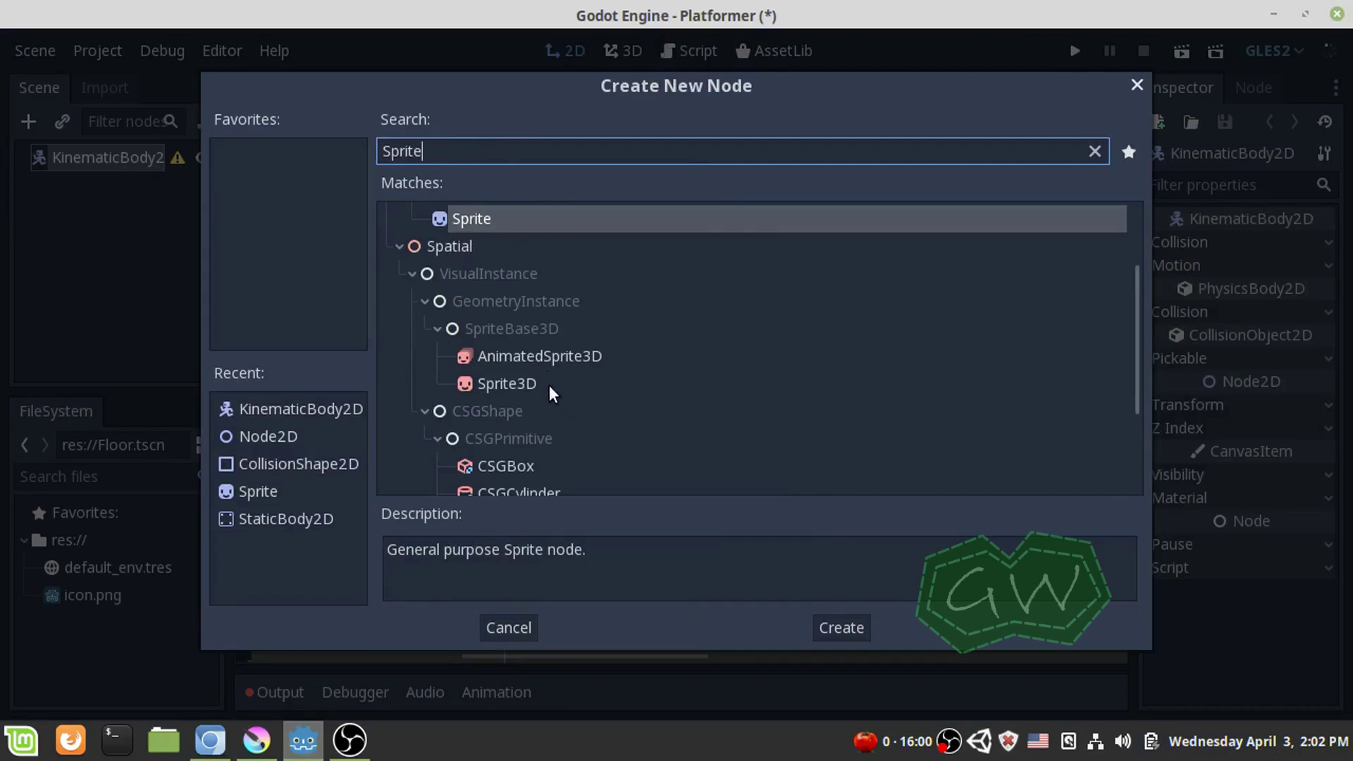
scroll(543, 344, "up", 2)
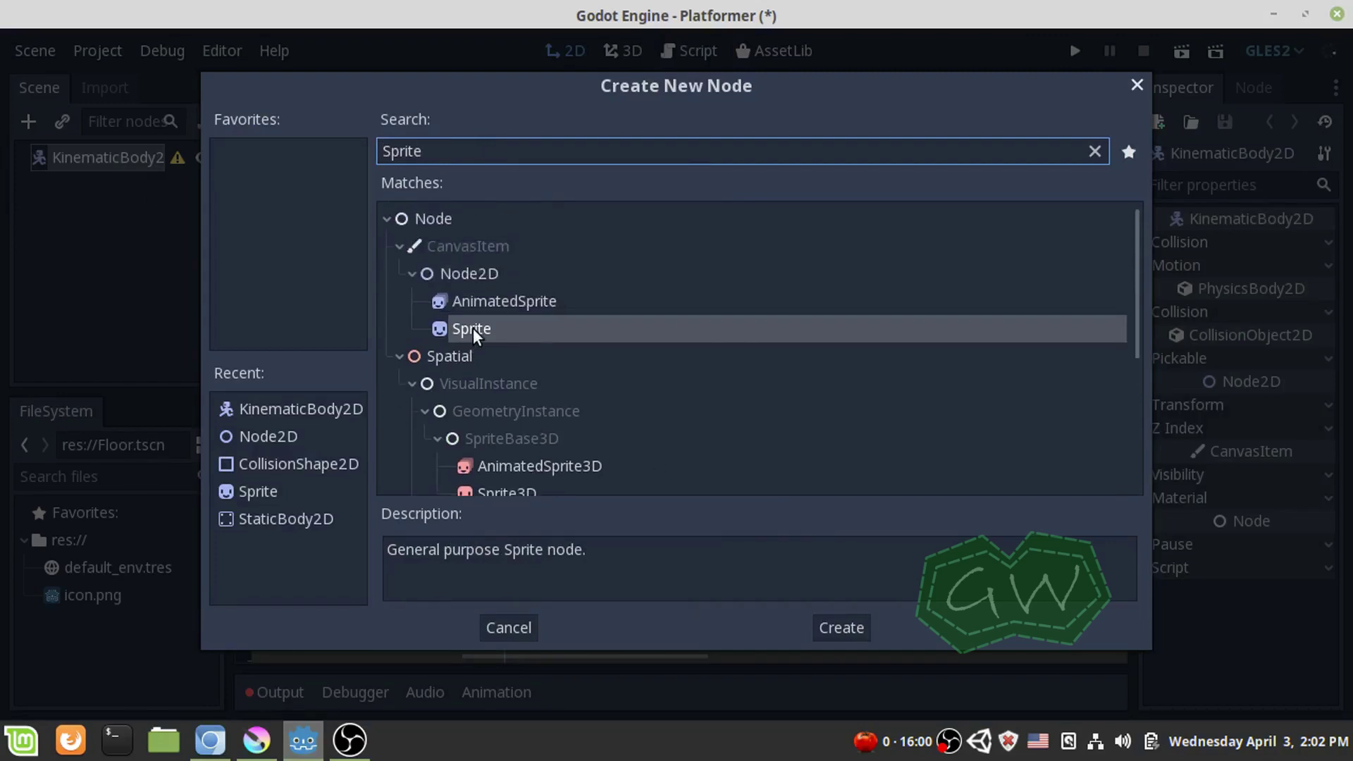
scroll(486, 338, "down", 3)
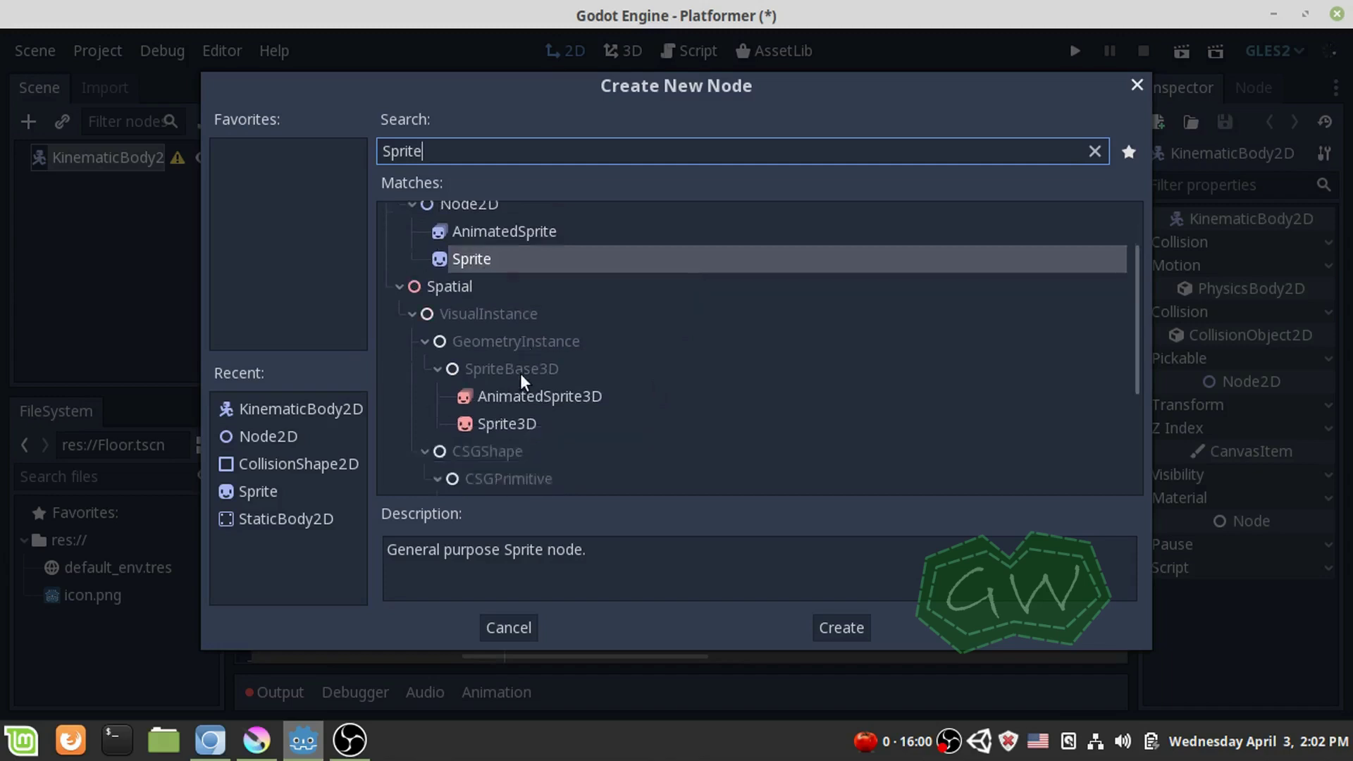
scroll(482, 350, "up", 3)
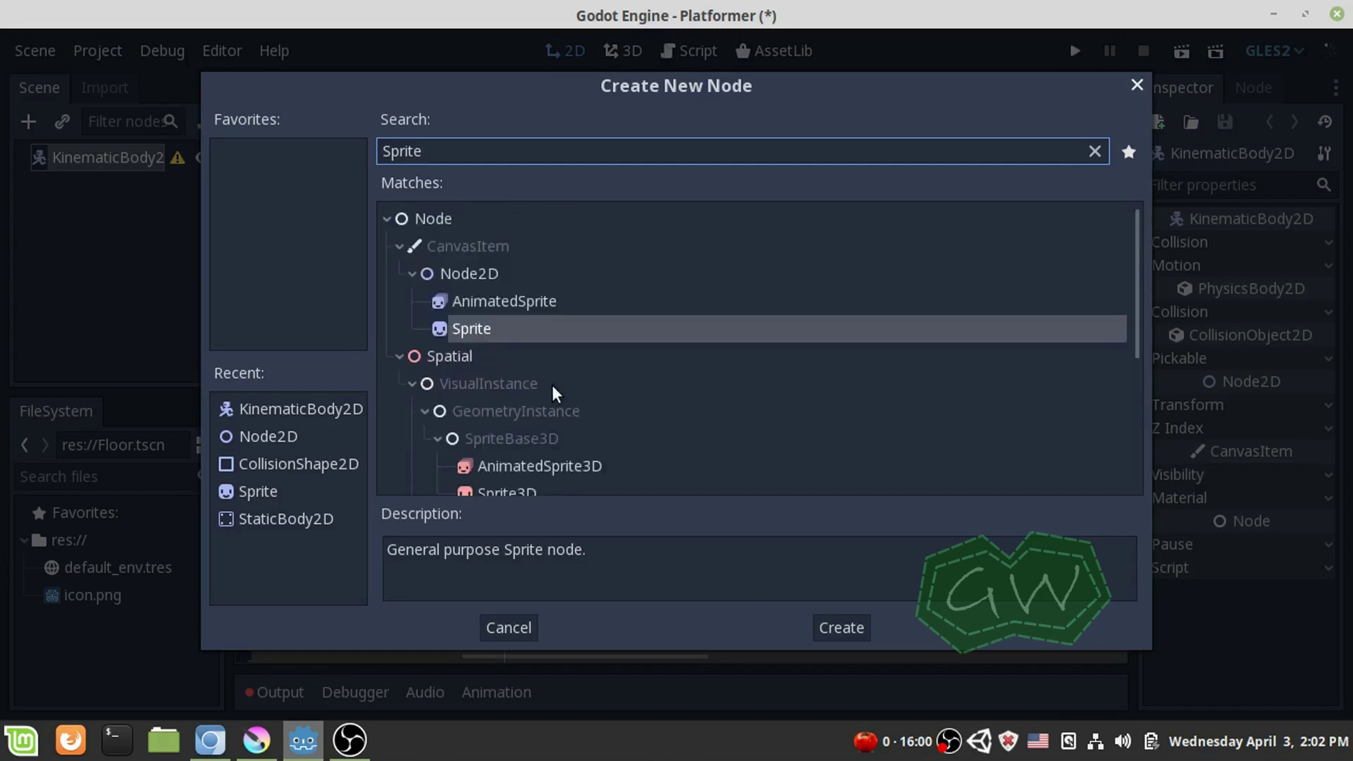
double_click(477, 323)
left_click(93, 158)
right_click(93, 158)
left_click(121, 173)
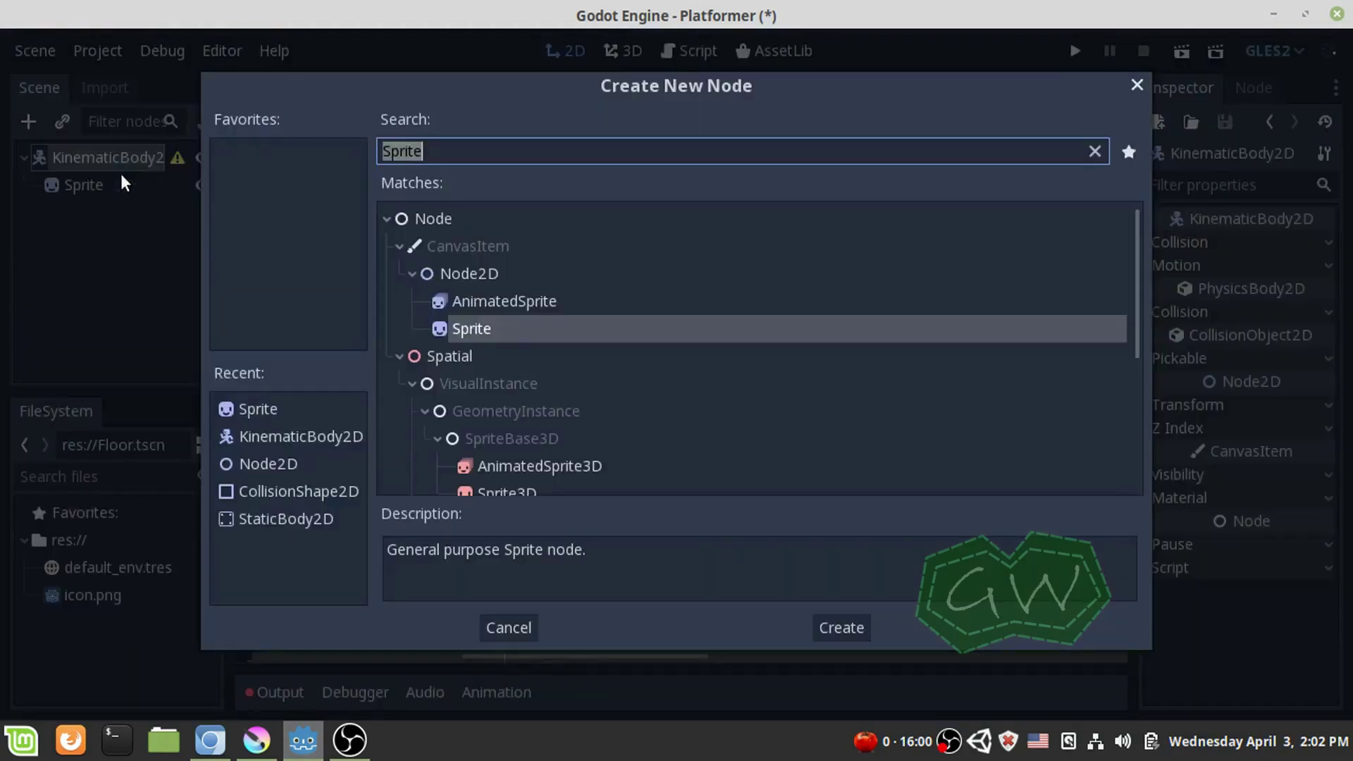
type("Co")
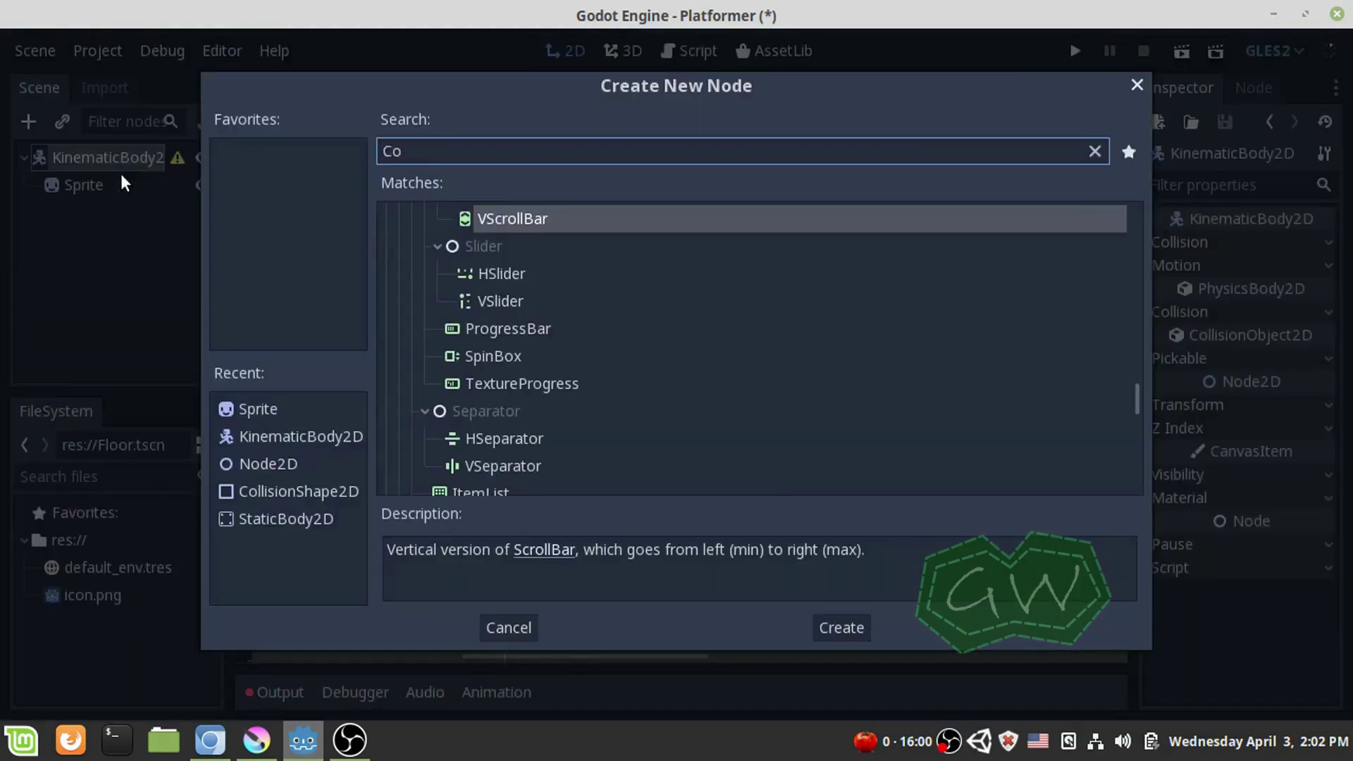
key("Escape")
- Add a CollisionShape2D node as a child of the Sprite
left_click(112, 178)
right_click(98, 184)
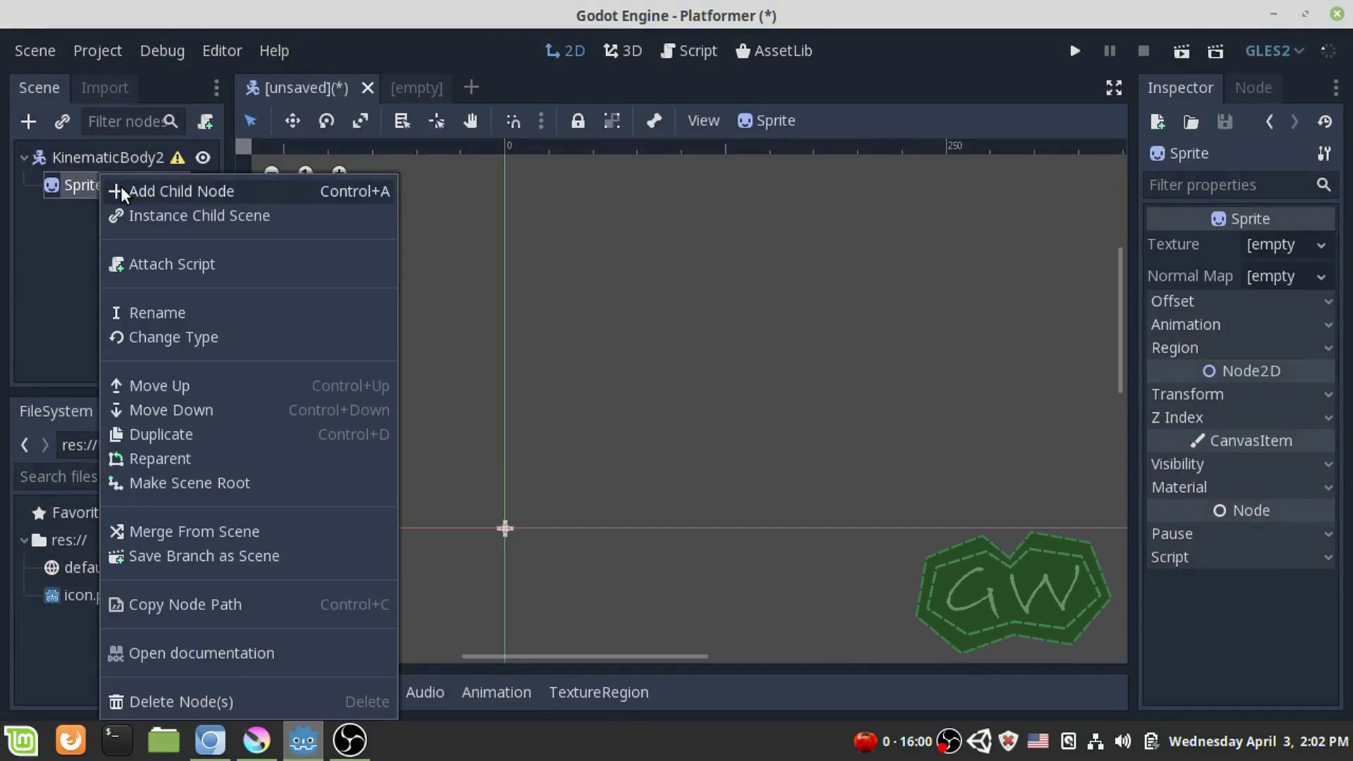
left_click(121, 186)
type("CollisionSh")
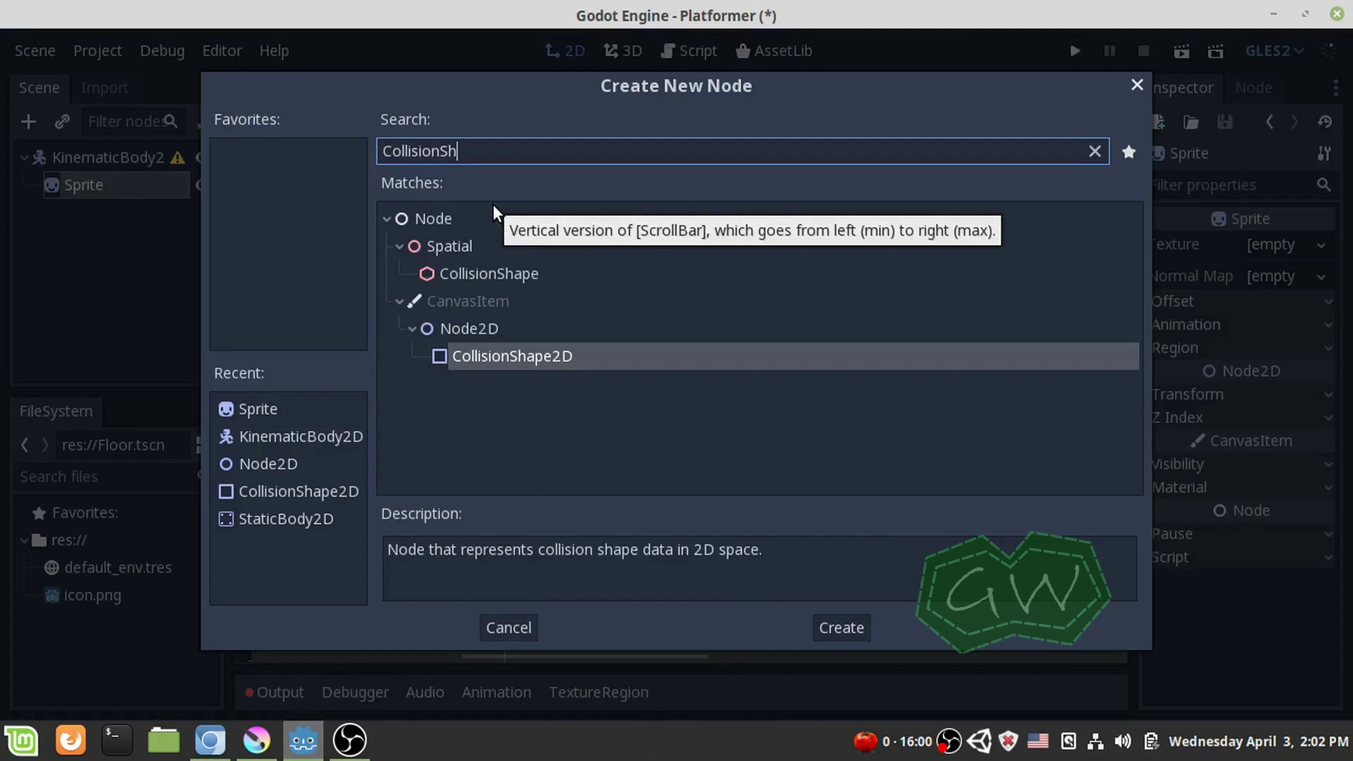
key("Return")
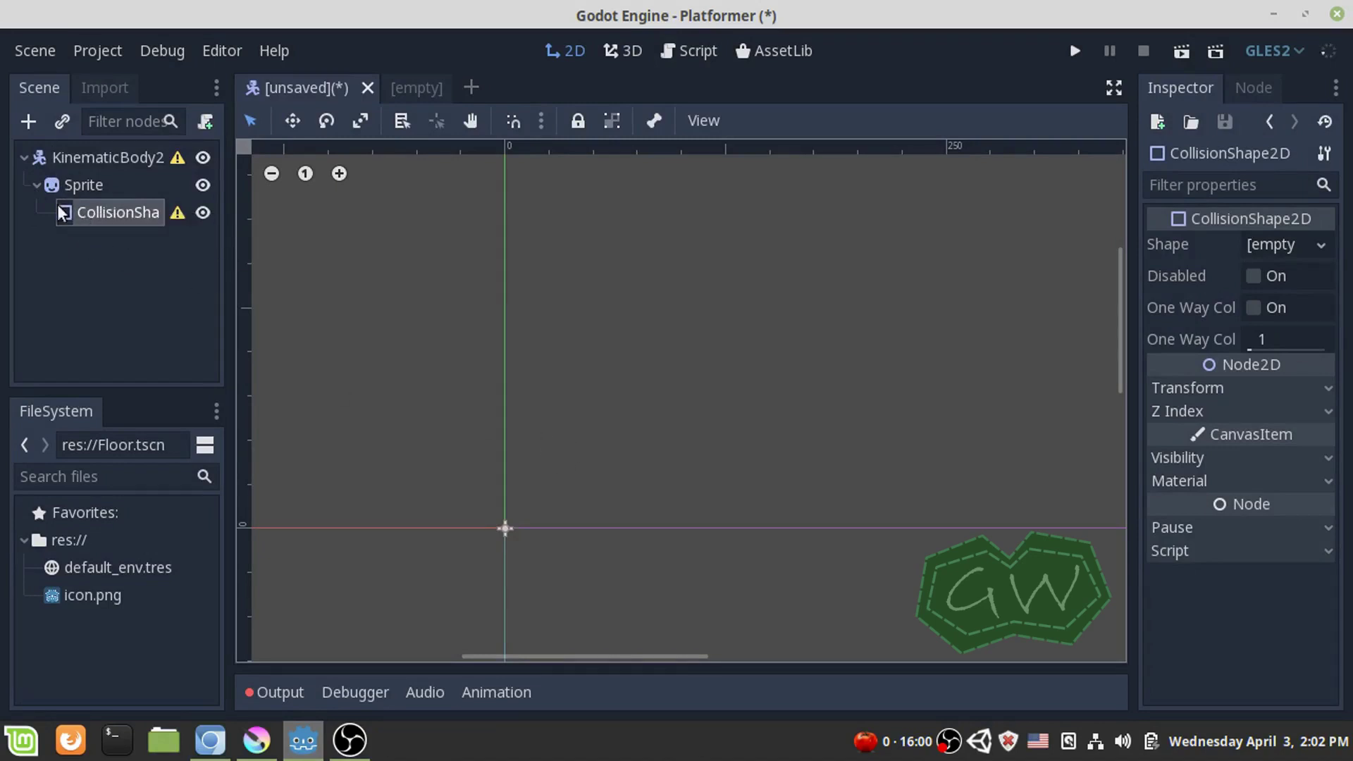
- Check the node plan in the sketch and reparent the CollisionShape2D from the Sprite to the KinematicBody2D root
left_click(268, 736)
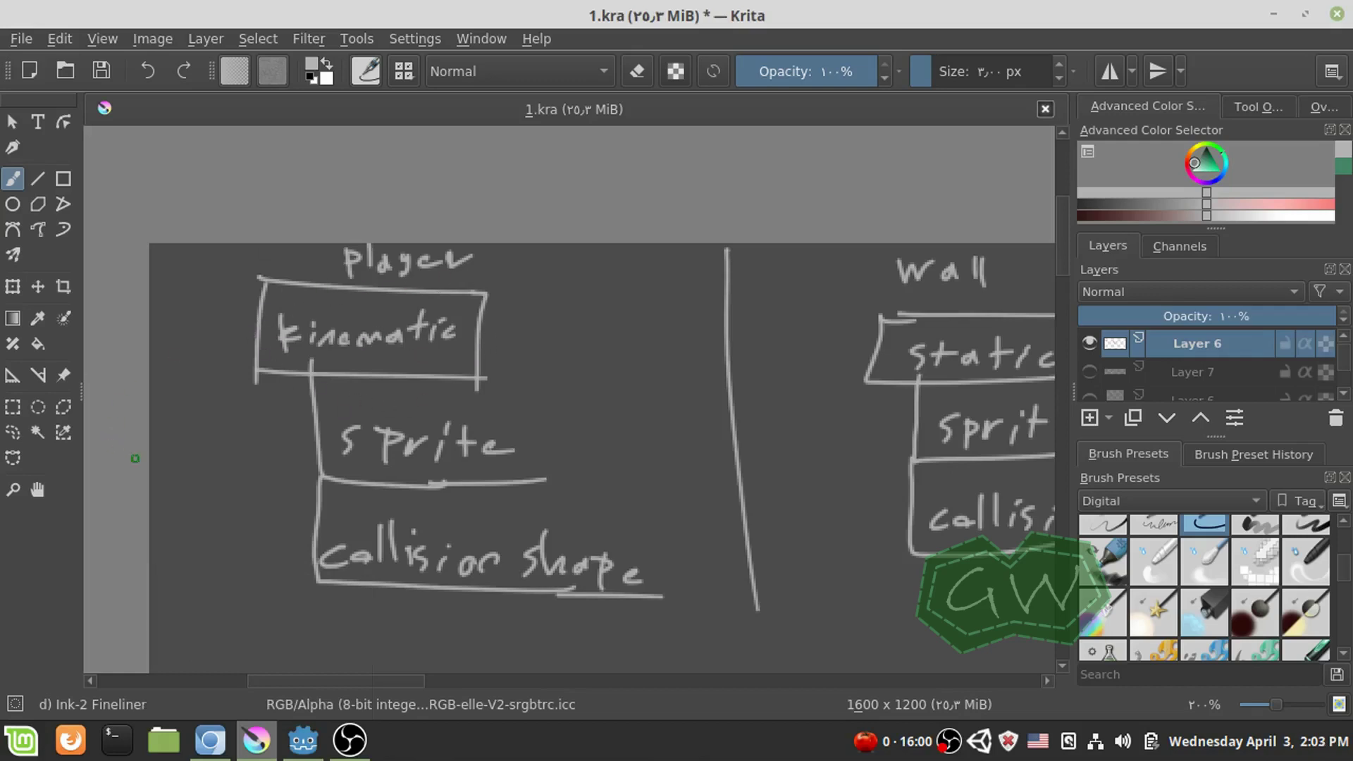
left_click(1268, 17)
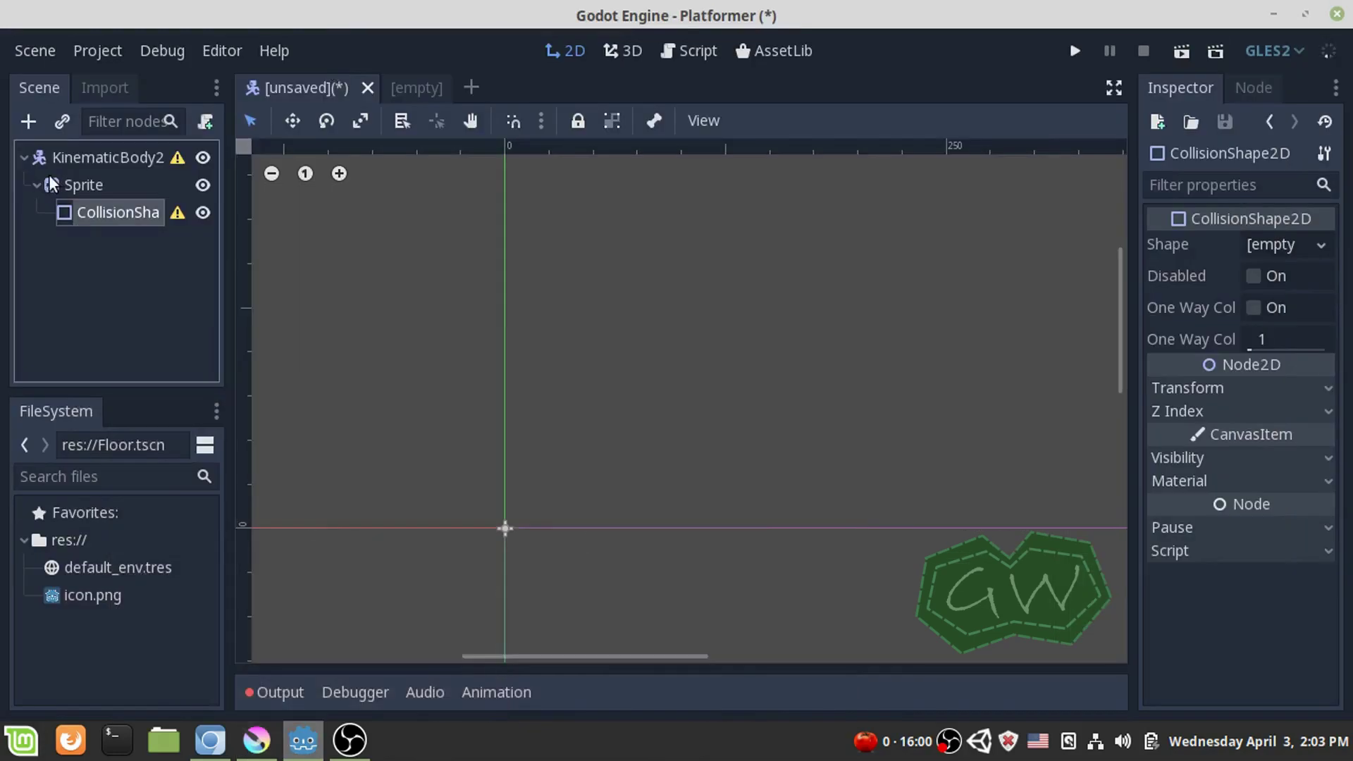
left_click(67, 151)
left_click(85, 184)
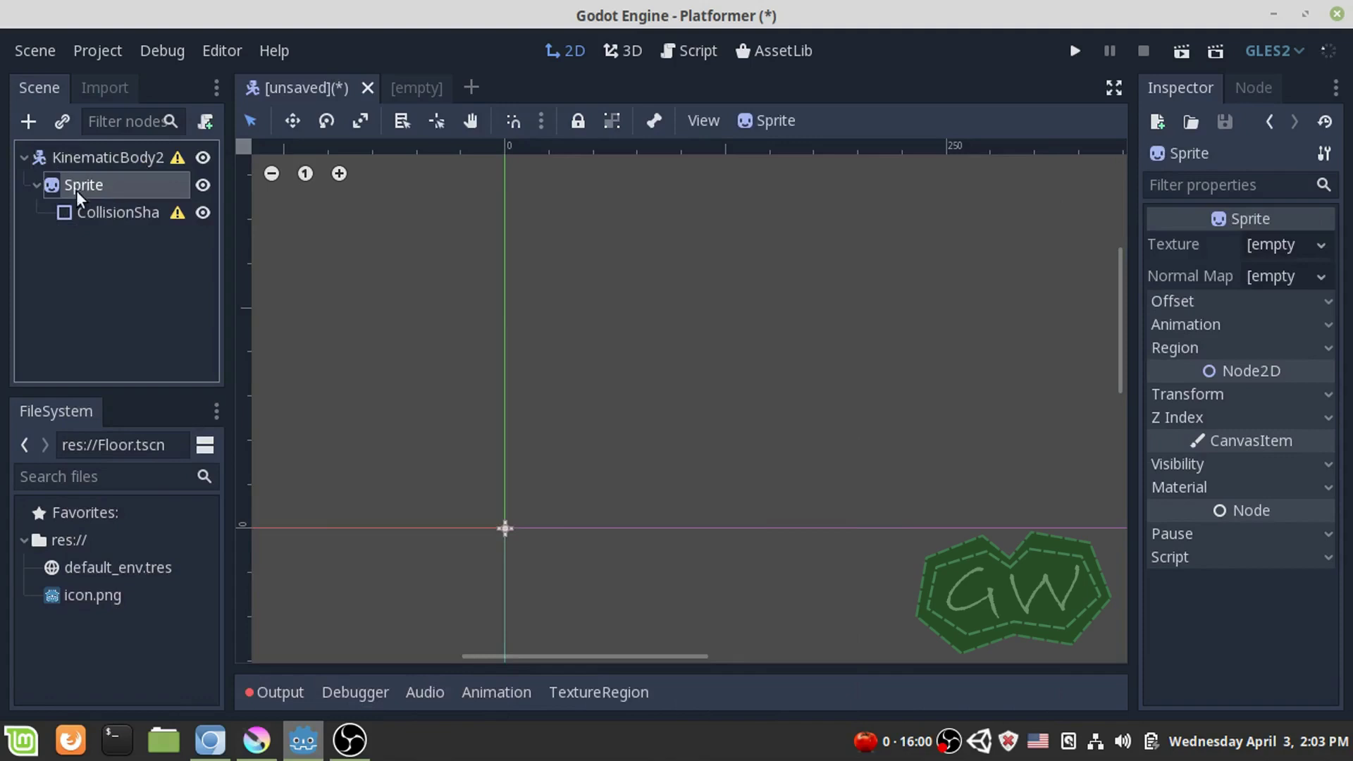
left_click(87, 210)
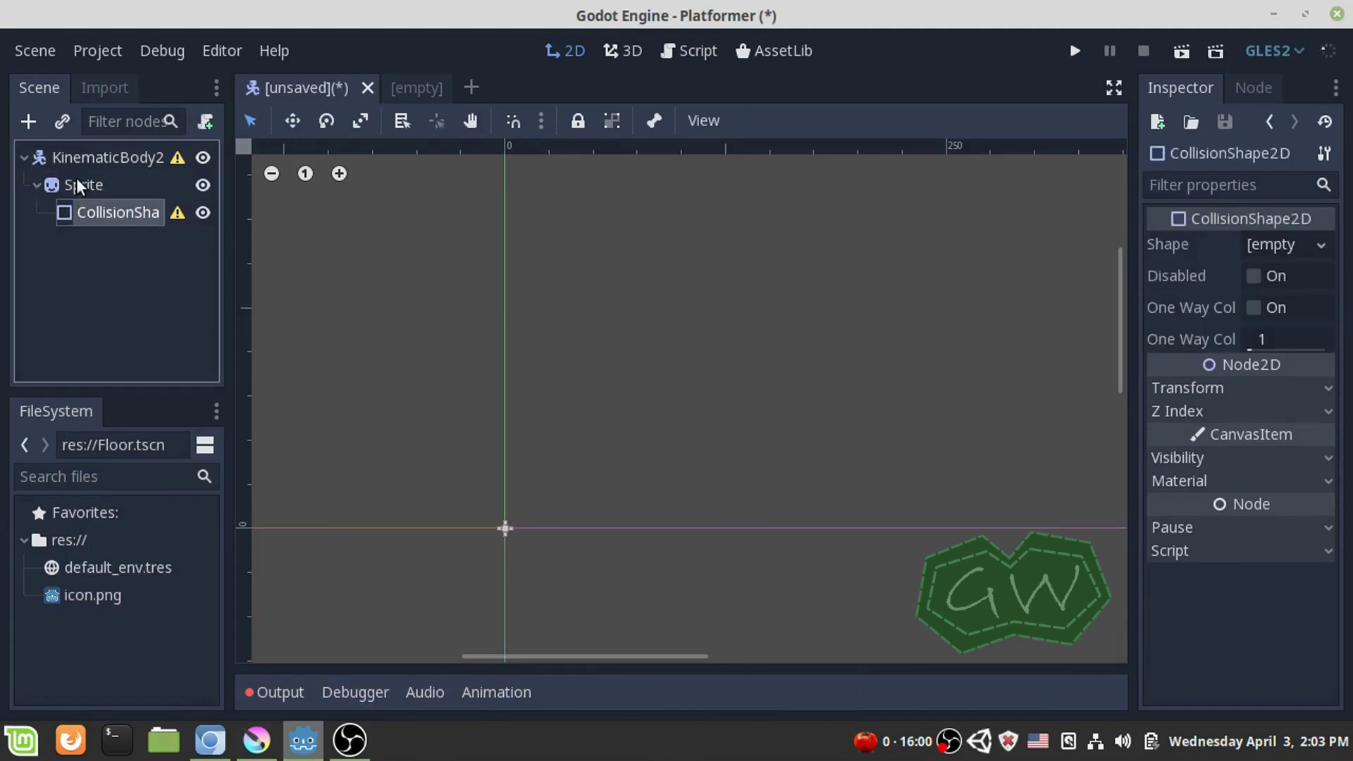
double_click(83, 210)
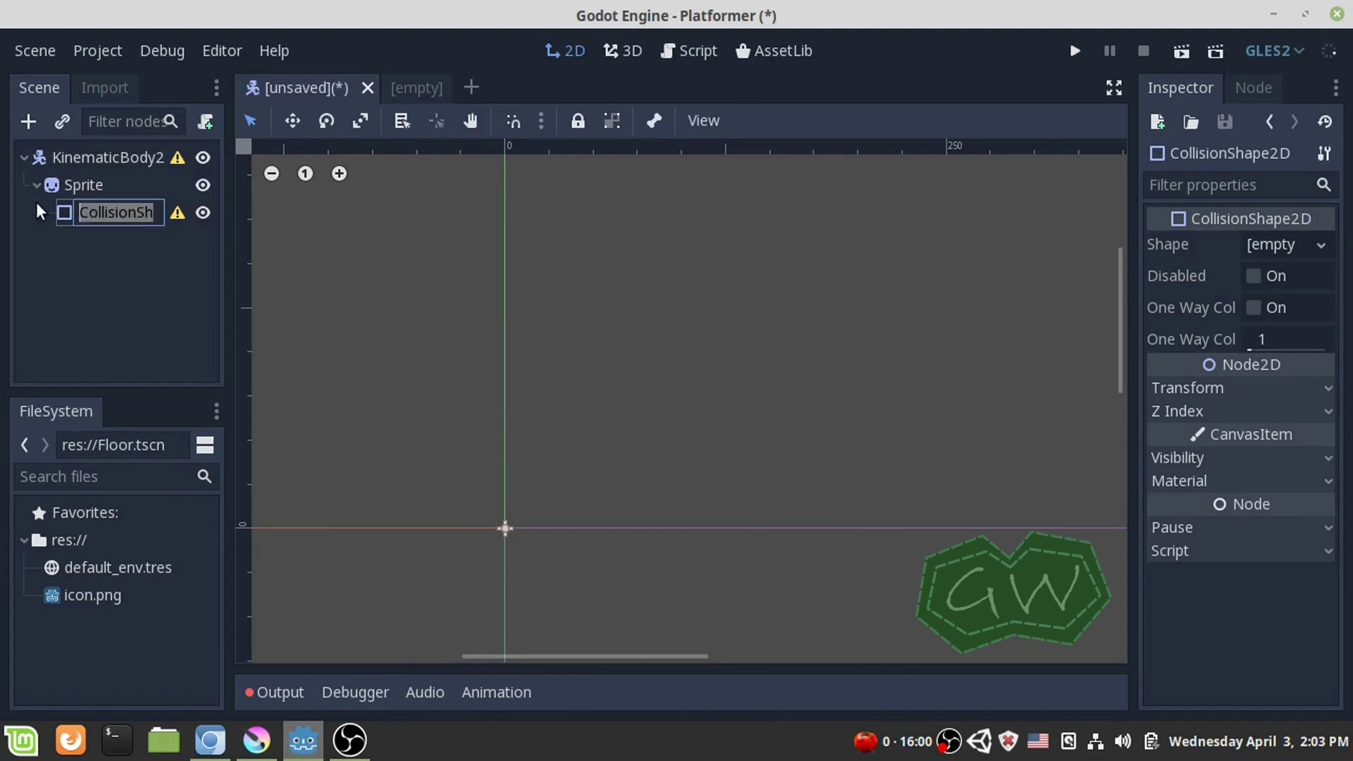
left_click(36, 260)
left_click_drag(60, 213, 76, 166)
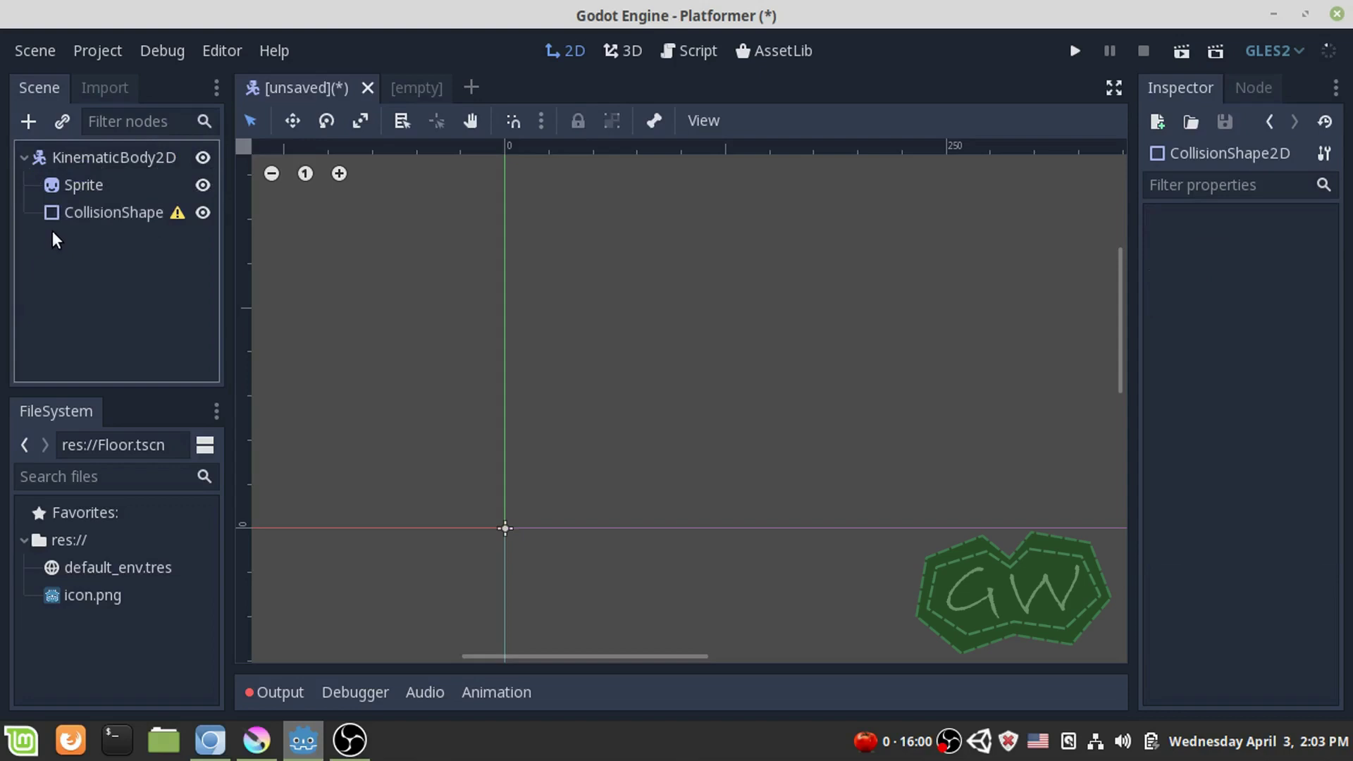
- Delete the CollisionShape2D node from the scene tree
left_click(56, 207)
key("Delete")
key("Return")
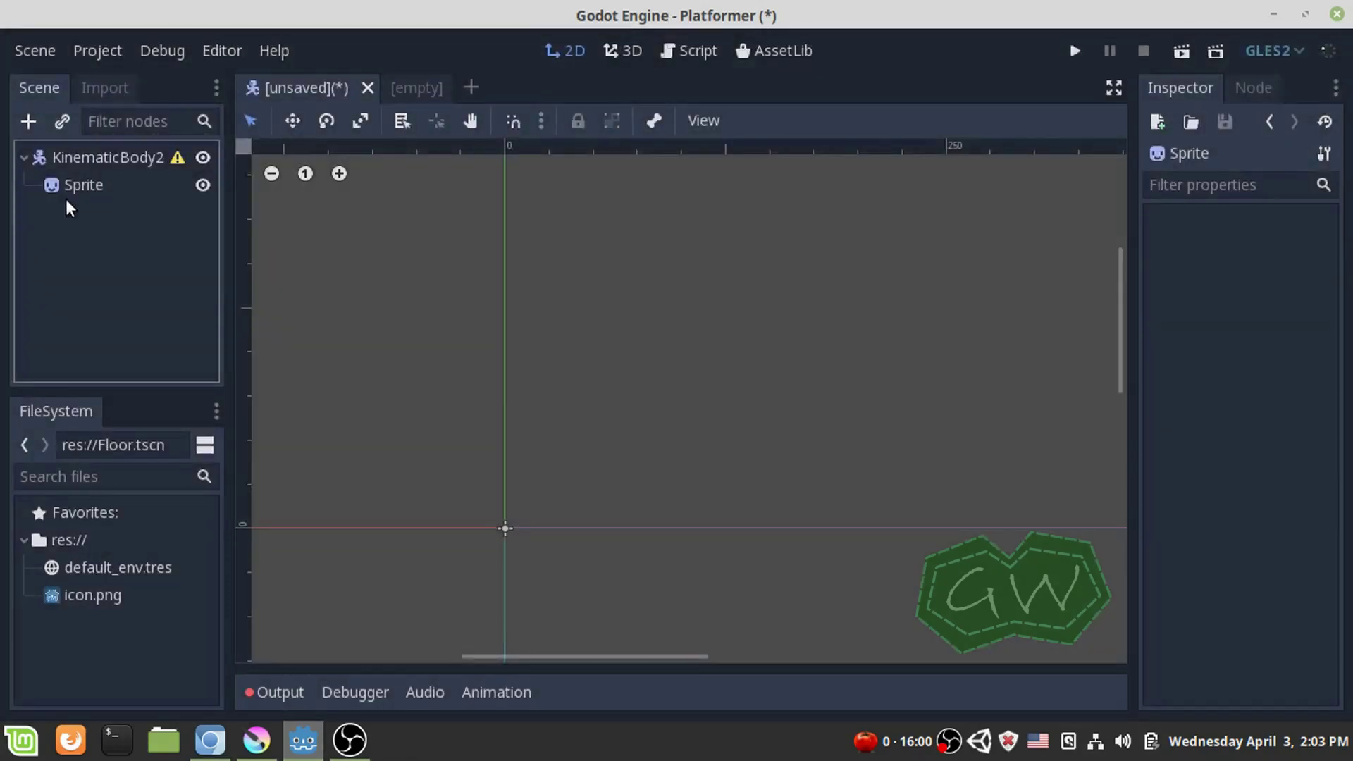
- Add a CollisionShape2D node directly as a child of the KinematicBody2D root
left_click(67, 185)
left_click(89, 157)
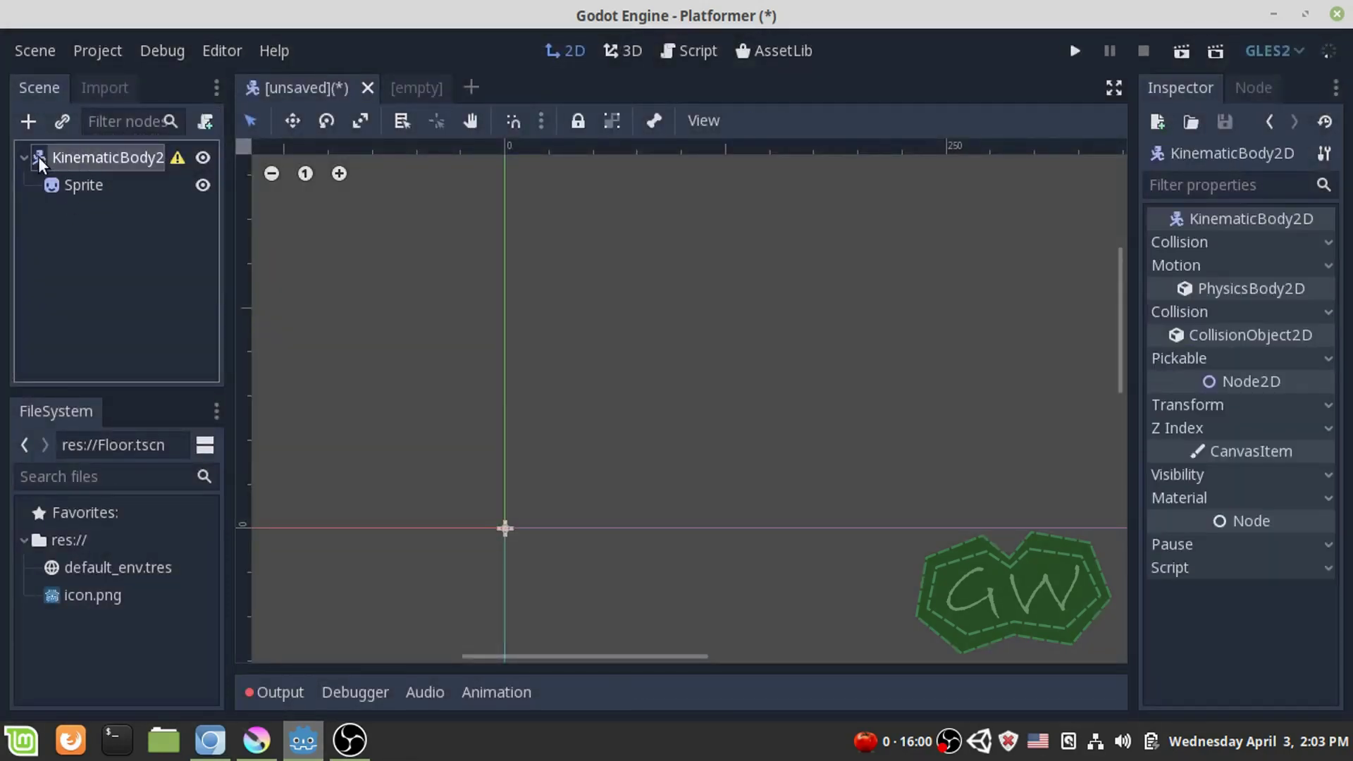
right_click(36, 154)
left_click(65, 175)
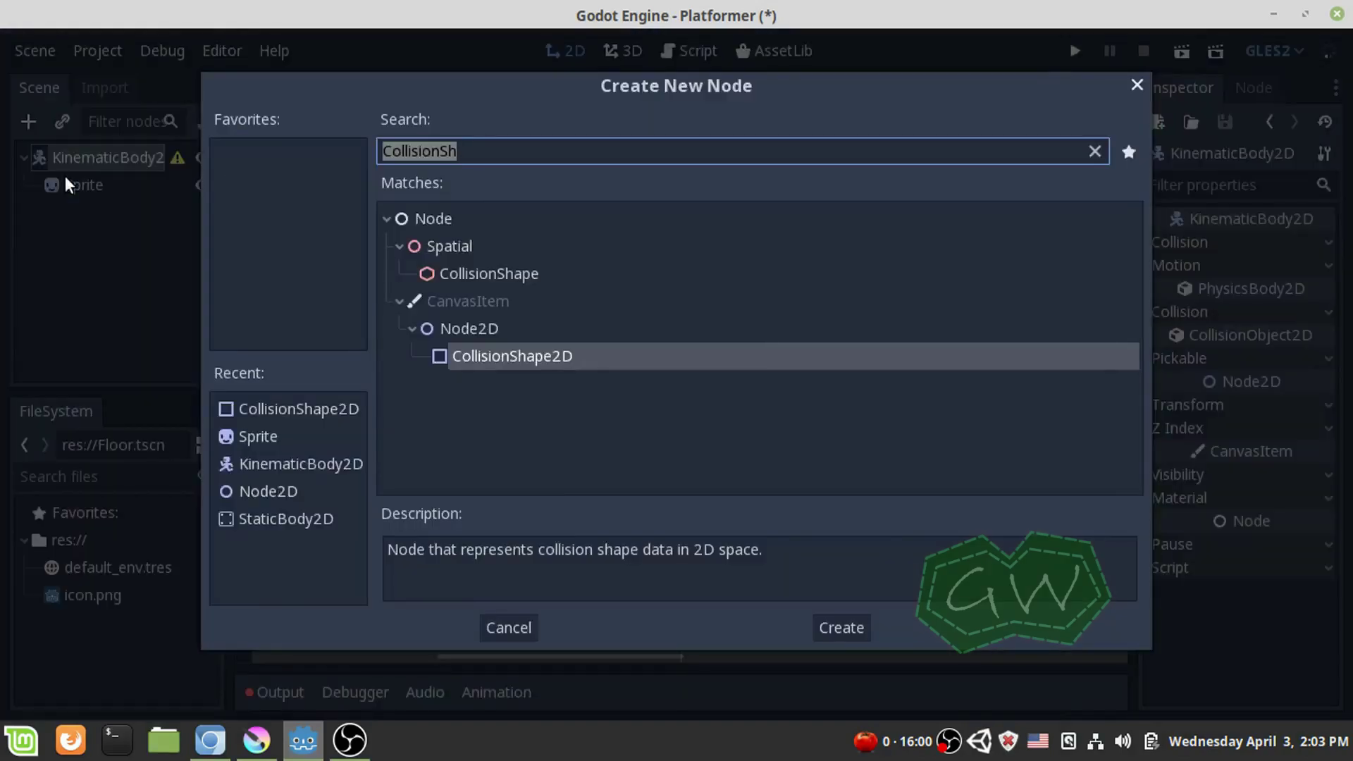
left_click(455, 358)
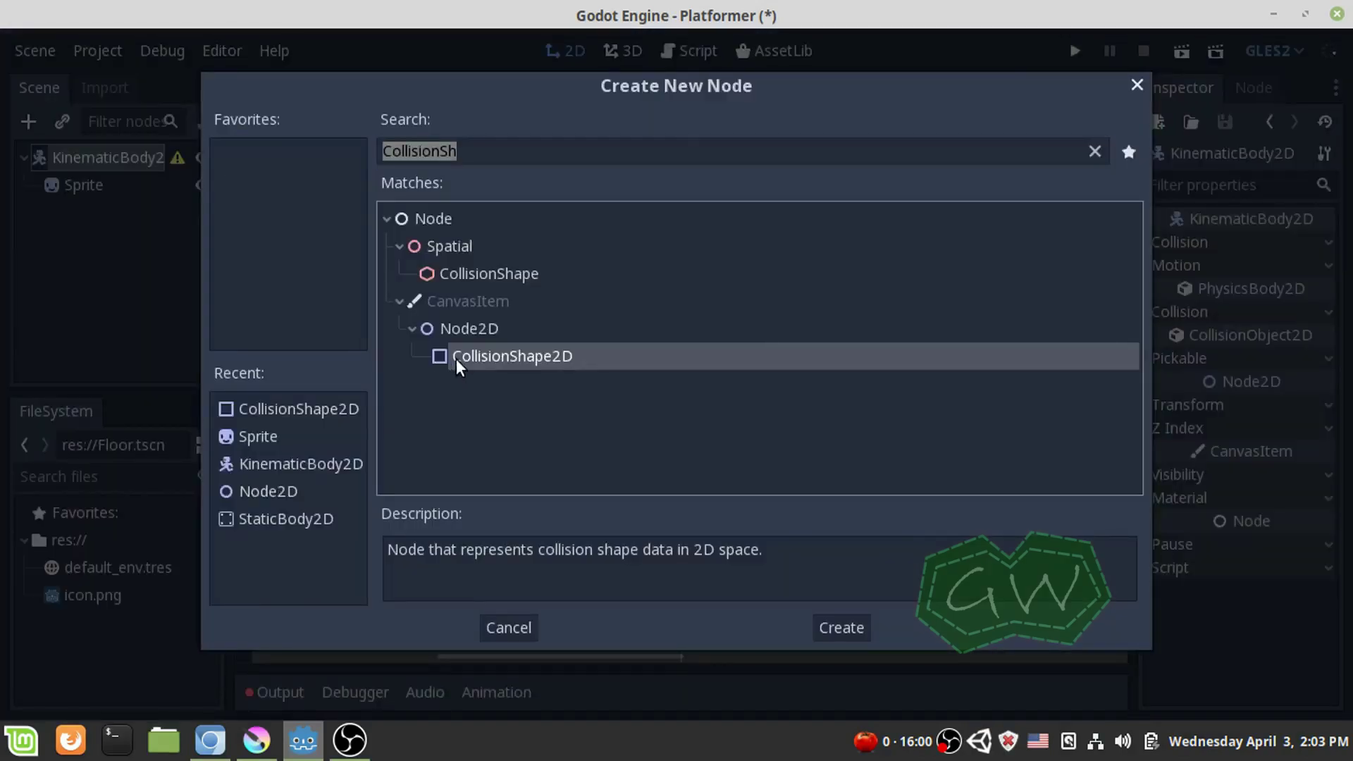
double_click(455, 358)
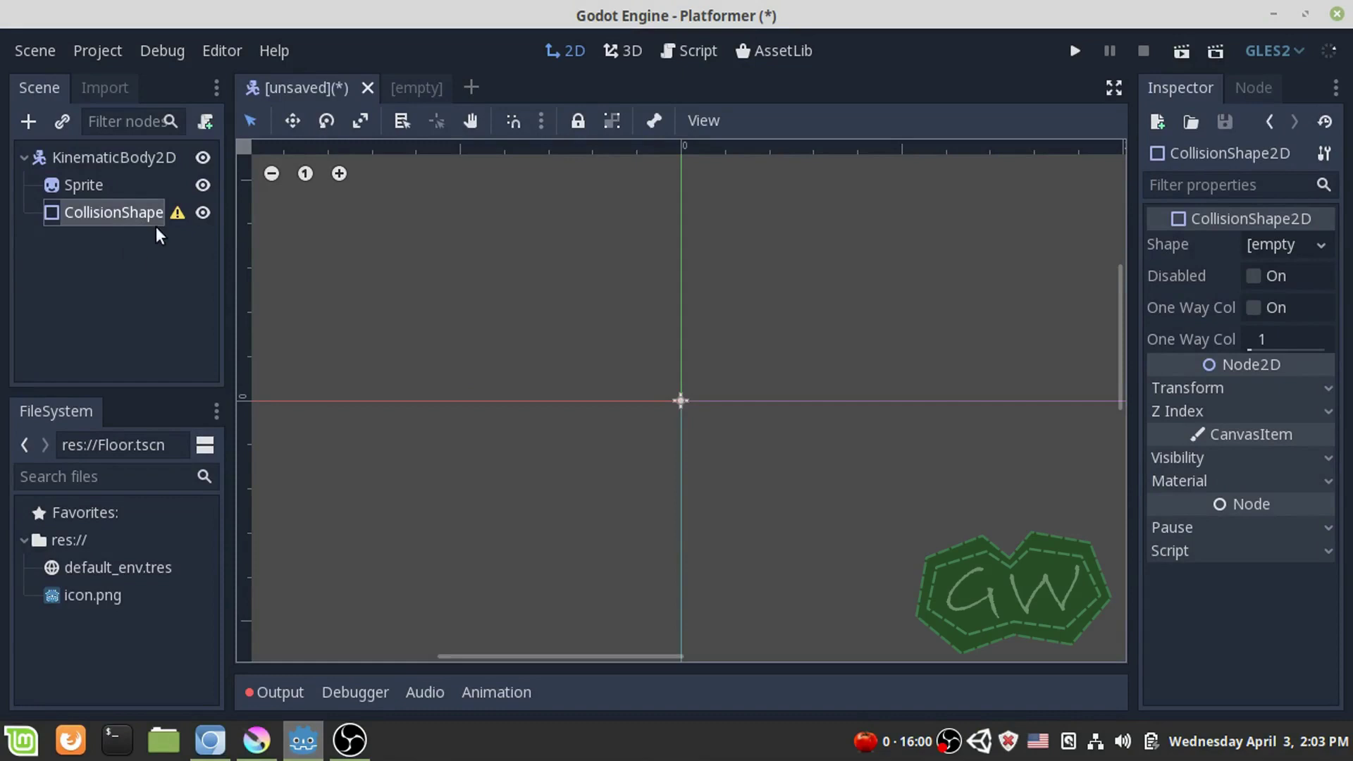
mouse_move(176, 217)
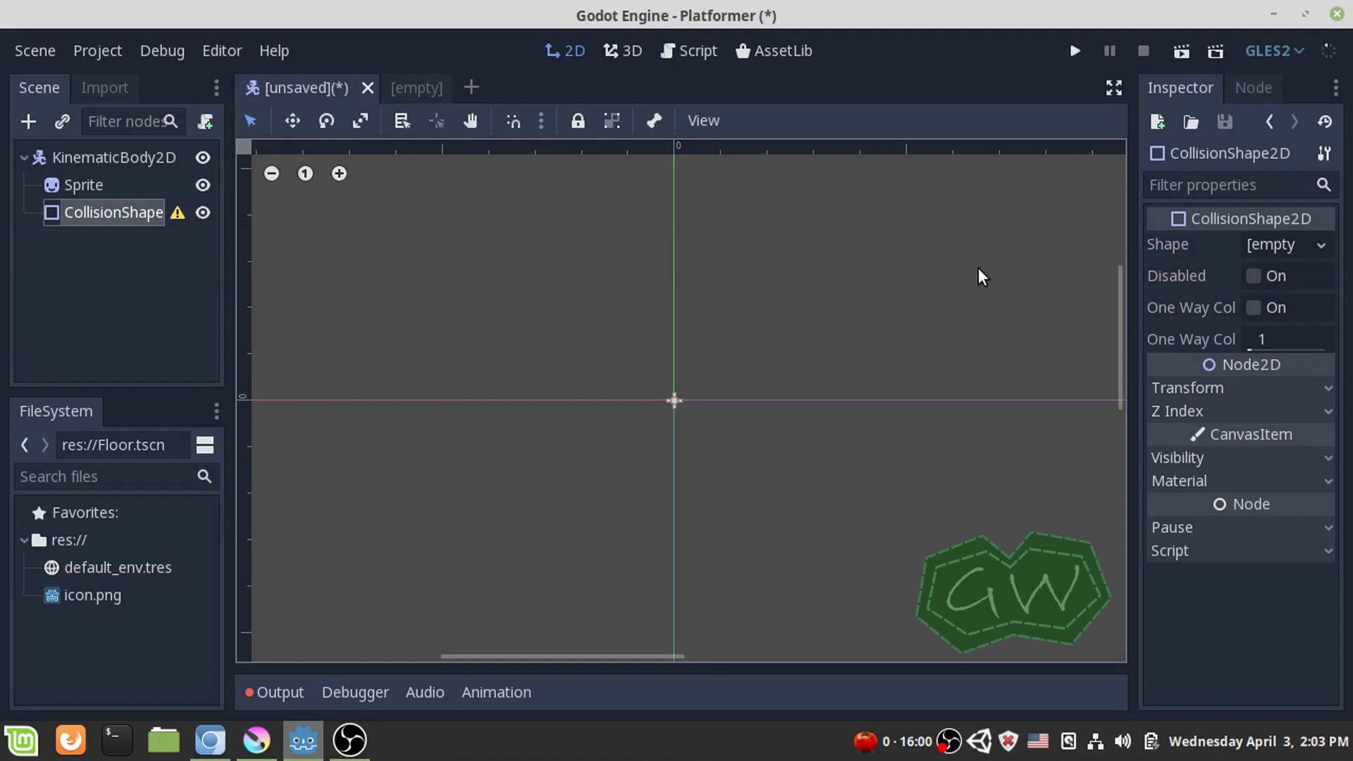
- Assign a new RectangleShape2D as the shape of the CollisionShape2D node
left_click(1322, 246)
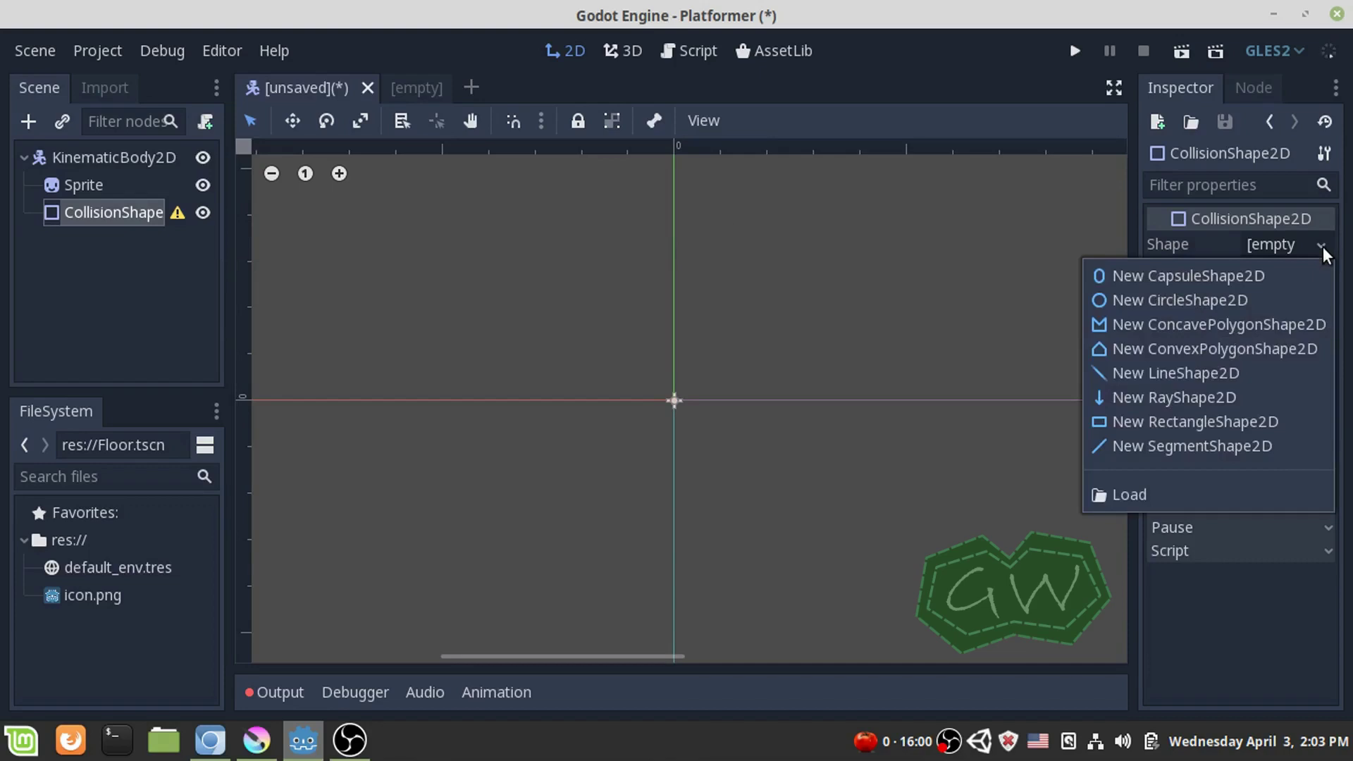
left_click(99, 184)
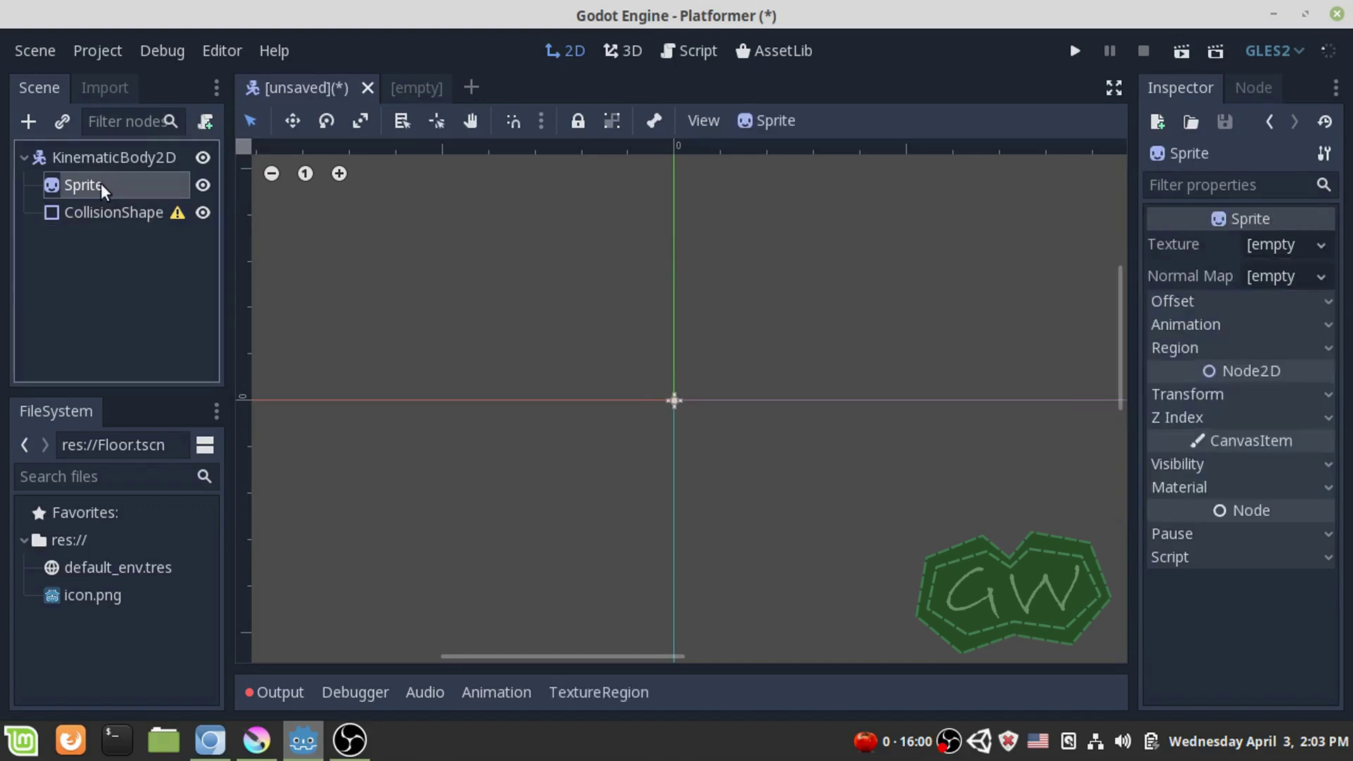
left_click(86, 211)
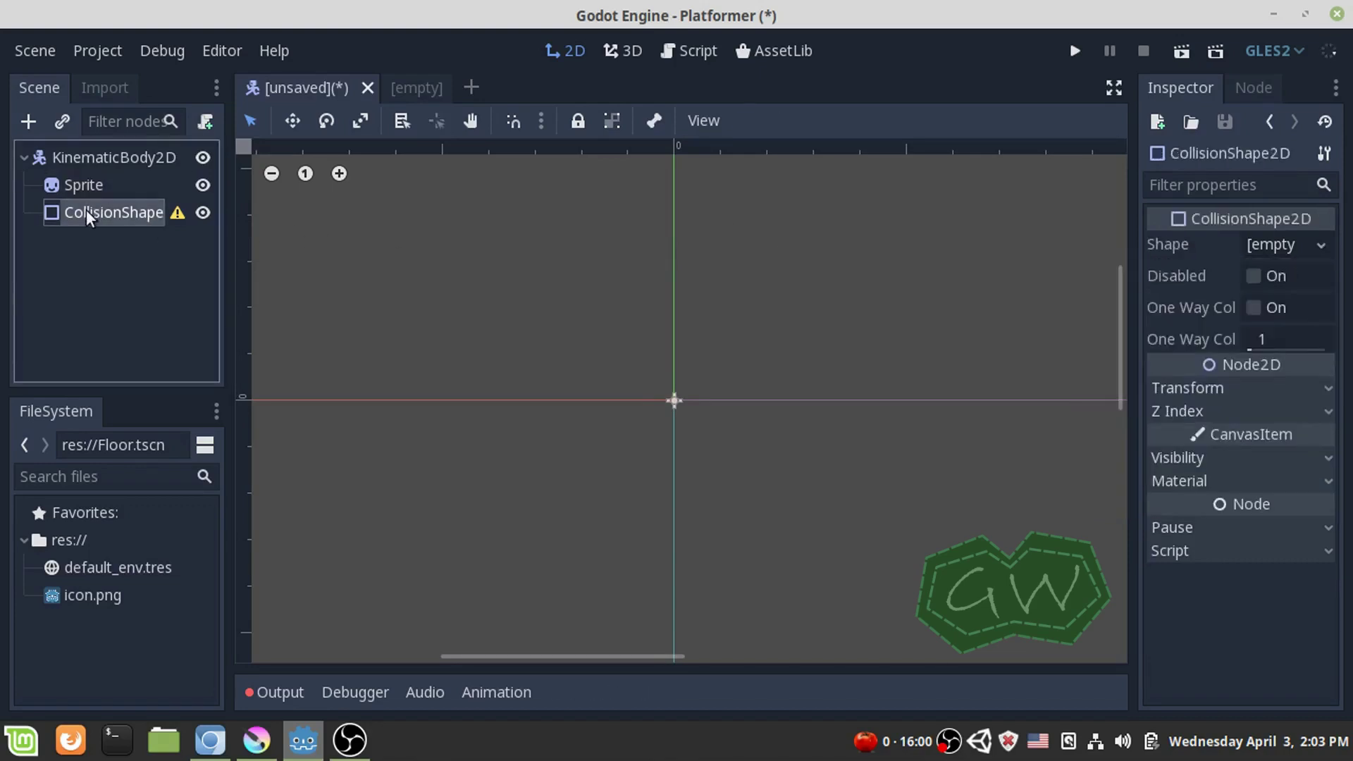
left_click(1321, 244)
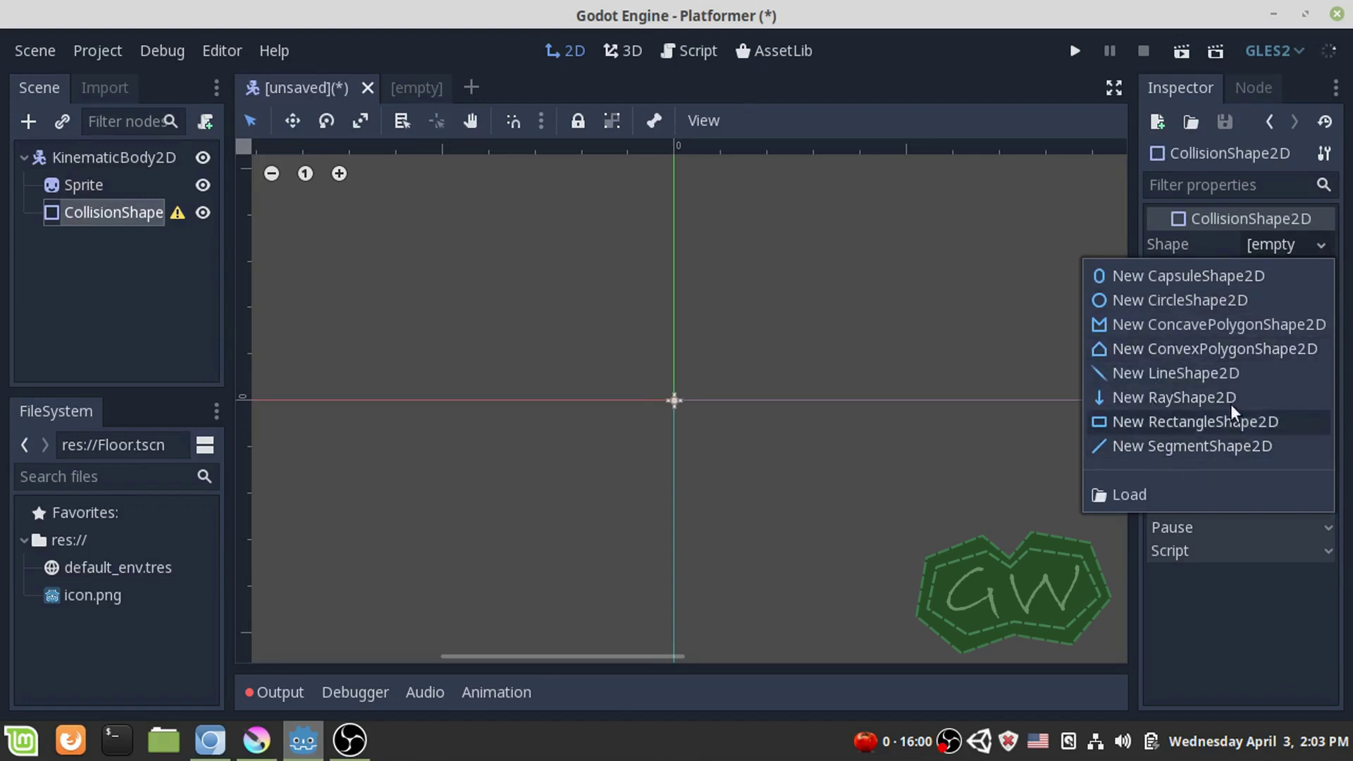
left_click(1161, 416)
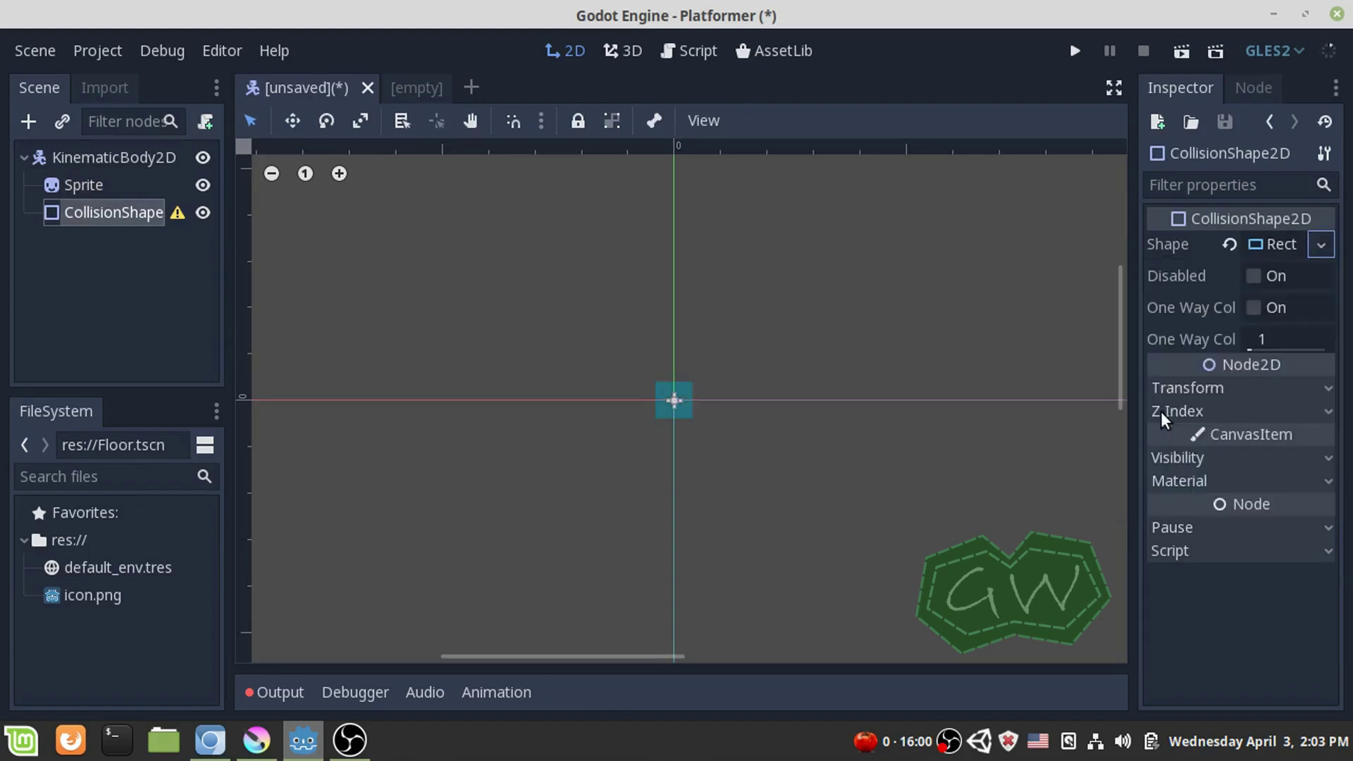
- Assign icon.png from the project files as the Sprite node's texture
scroll(666, 391, "up", 2)
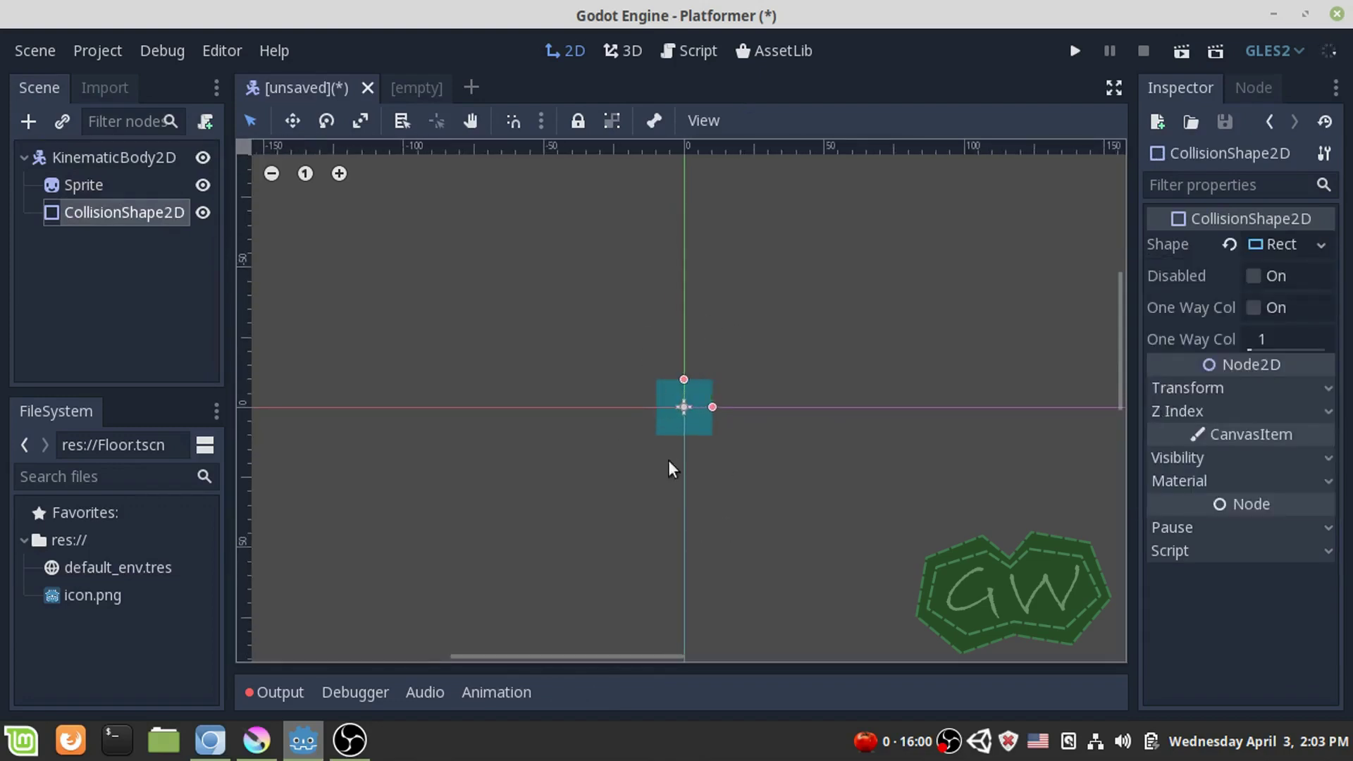
middle_click_drag(815, 483, 647, 402)
scroll(647, 402, "up", 1)
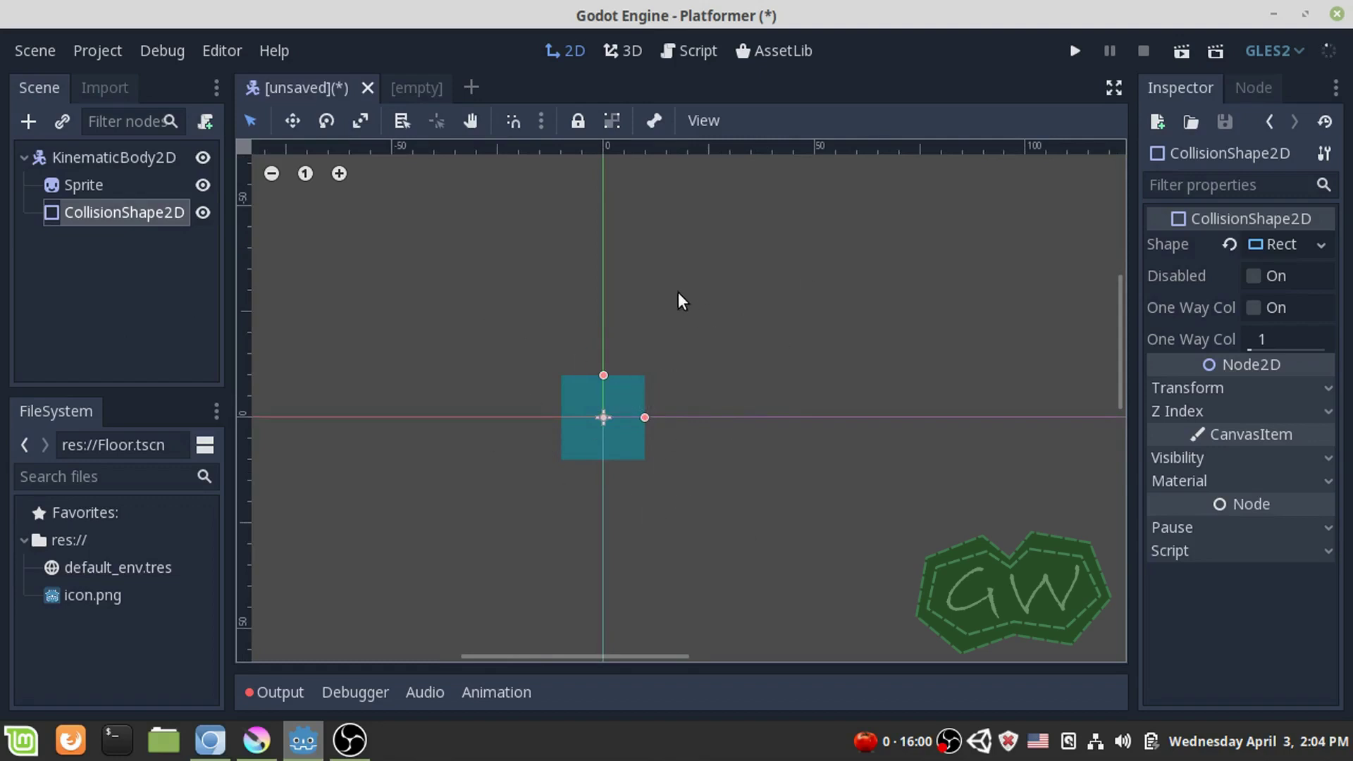
left_click(74, 181)
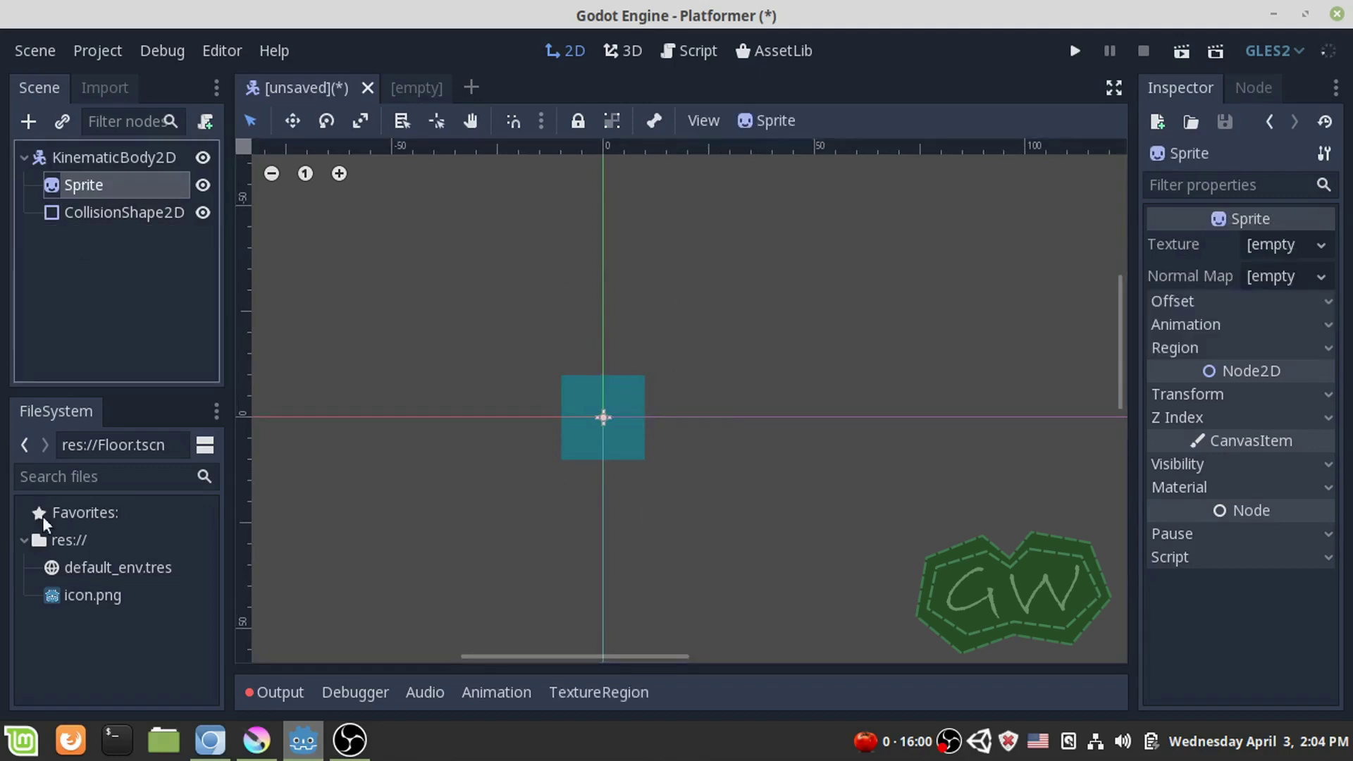
left_click(92, 594)
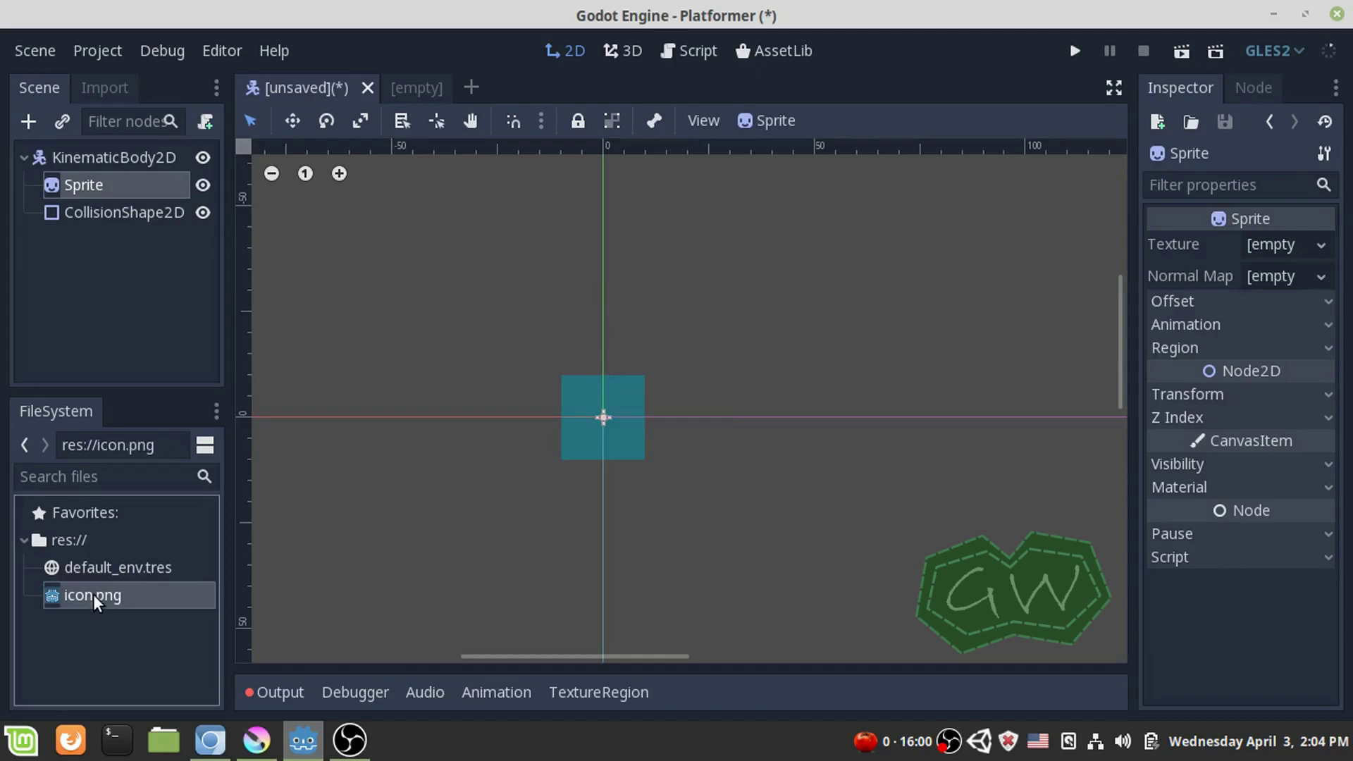
left_click_drag(93, 597, 1274, 245)
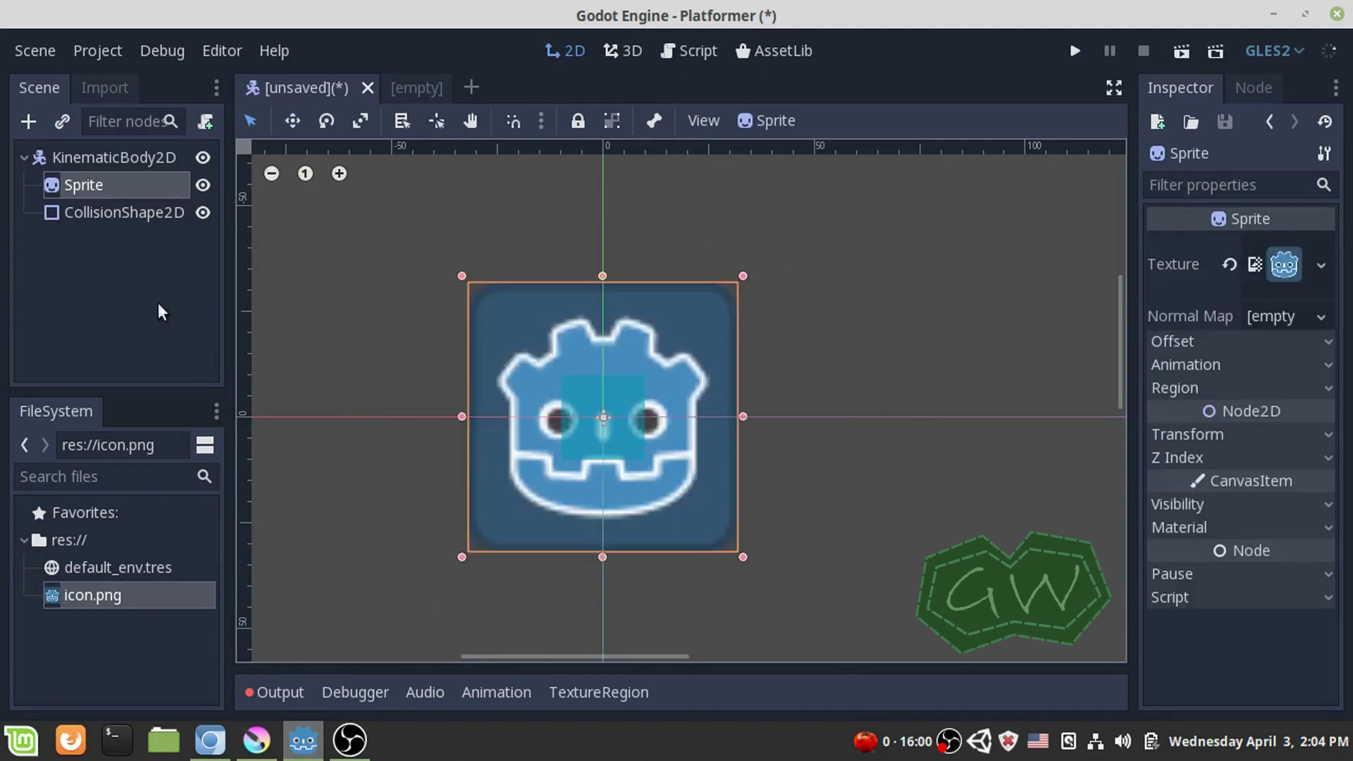
- Resize the CollisionShape2D rectangle in the viewport to roughly cover the icon, with extents of about 30 by 34
left_click(98, 216)
key("Up")
left_click(99, 209)
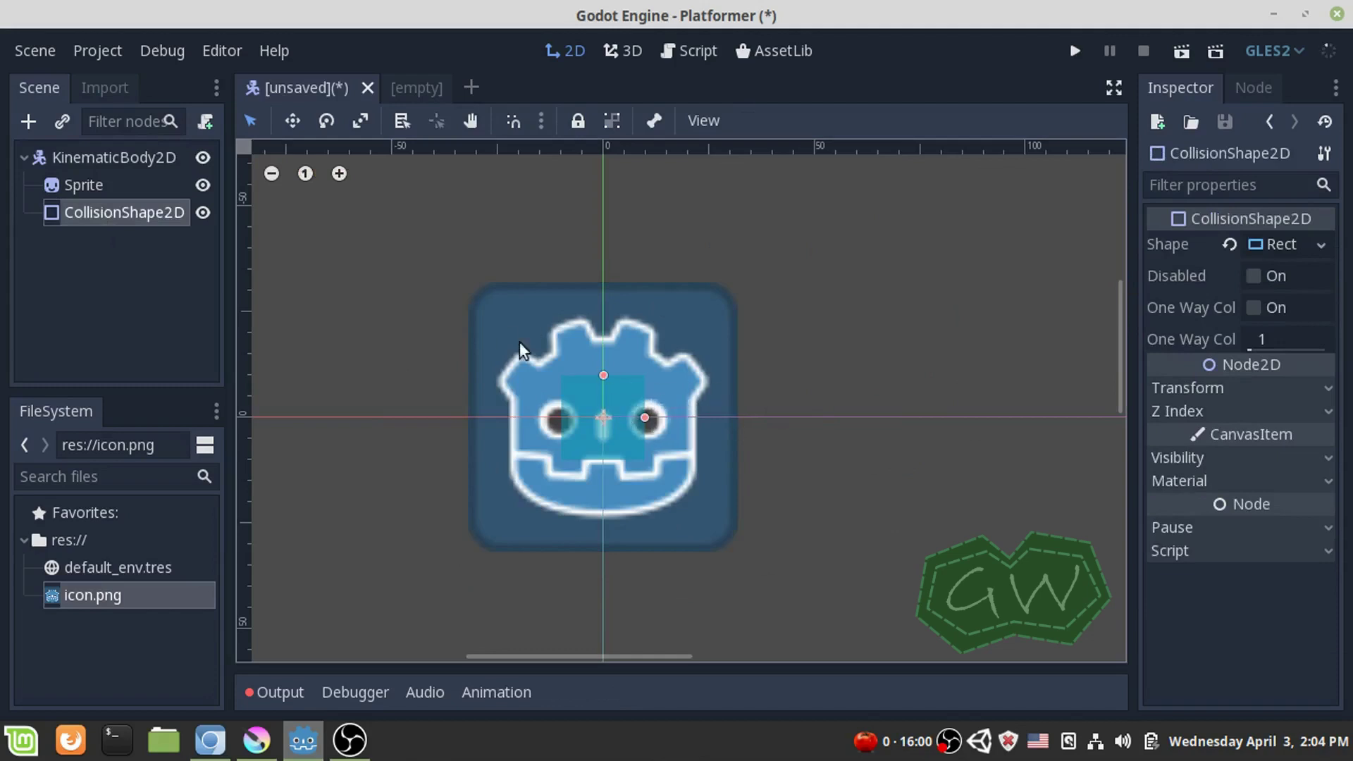
left_click(104, 191)
left_click(107, 210)
left_click(86, 185)
left_click(91, 209)
left_click_drag(644, 420, 729, 417)
left_click_drag(600, 374, 619, 275)
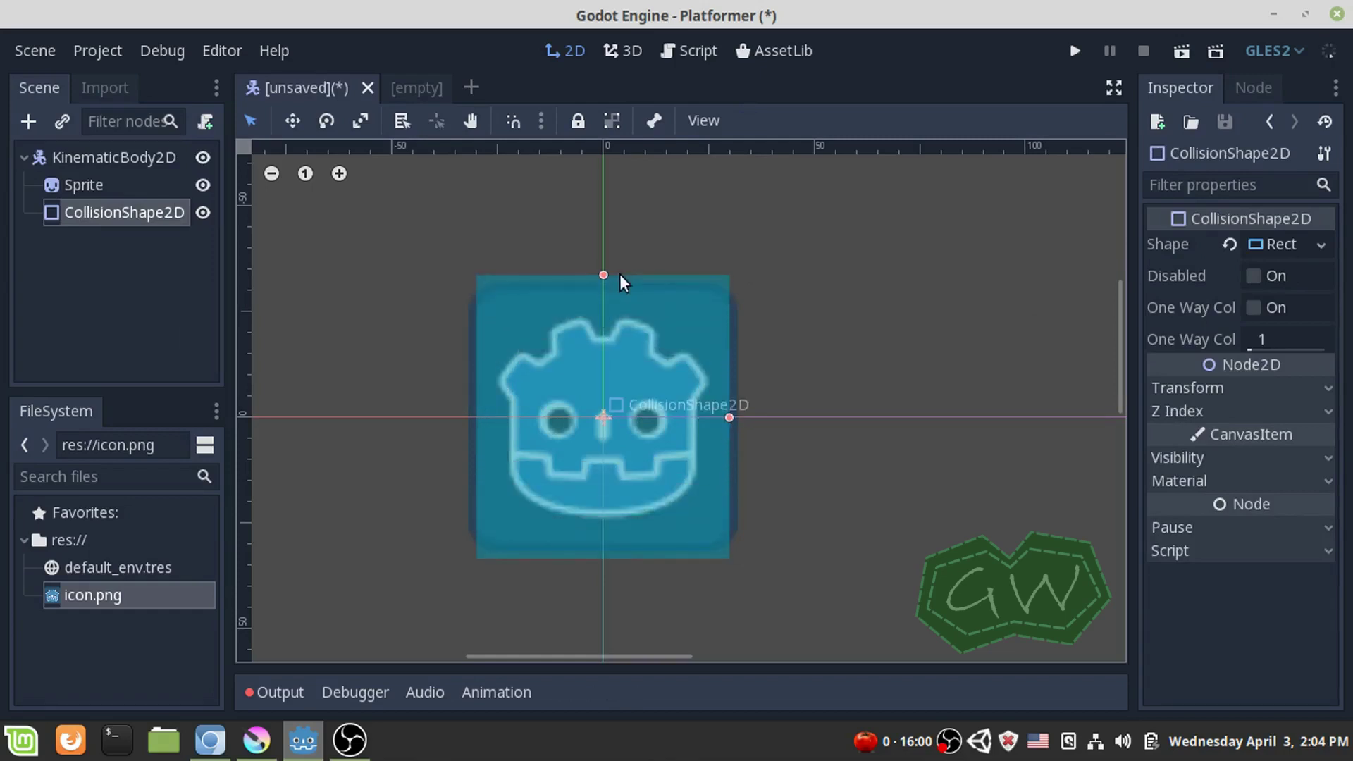
- Set the collision rectangle's extents to exactly 30 in x and 30 in y
left_click(1277, 244)
left_click(1277, 243)
left_click(1277, 244)
left_click(1321, 245)
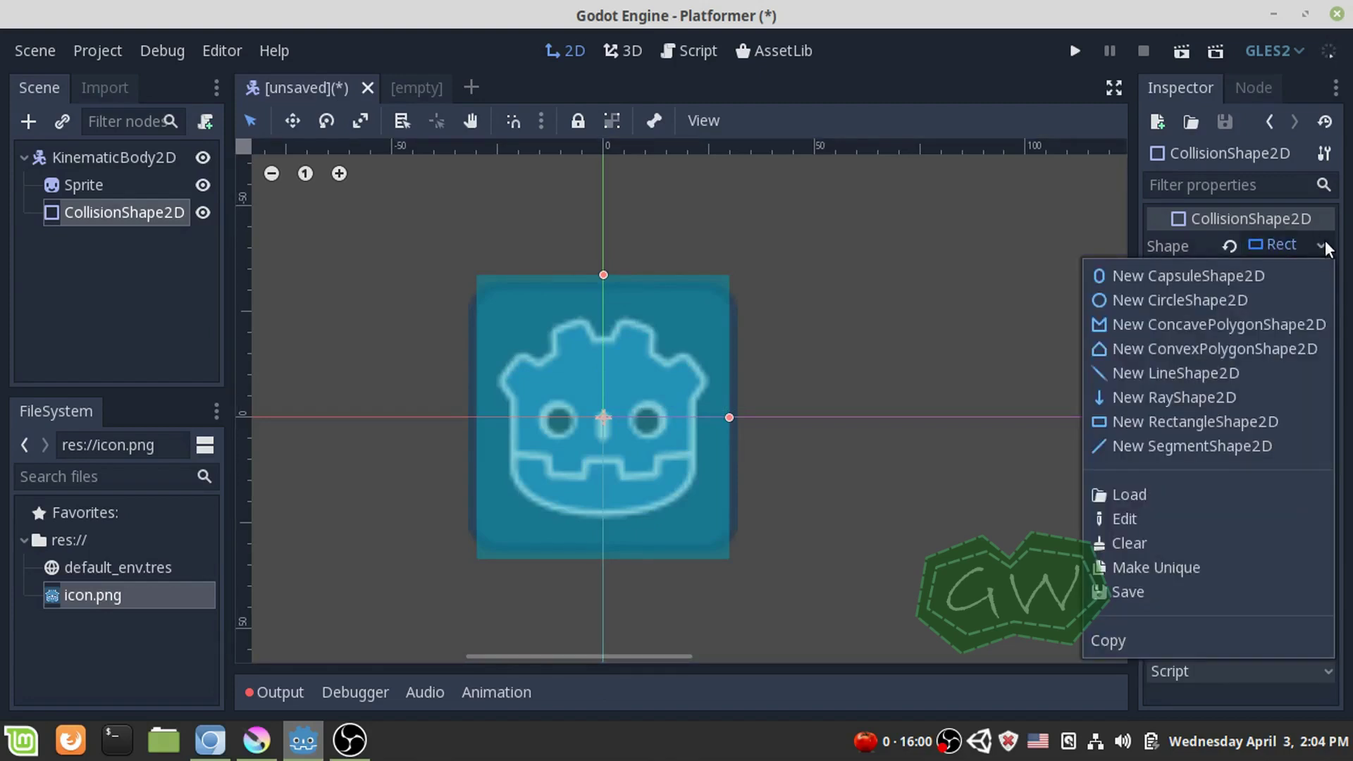
left_click(1270, 241)
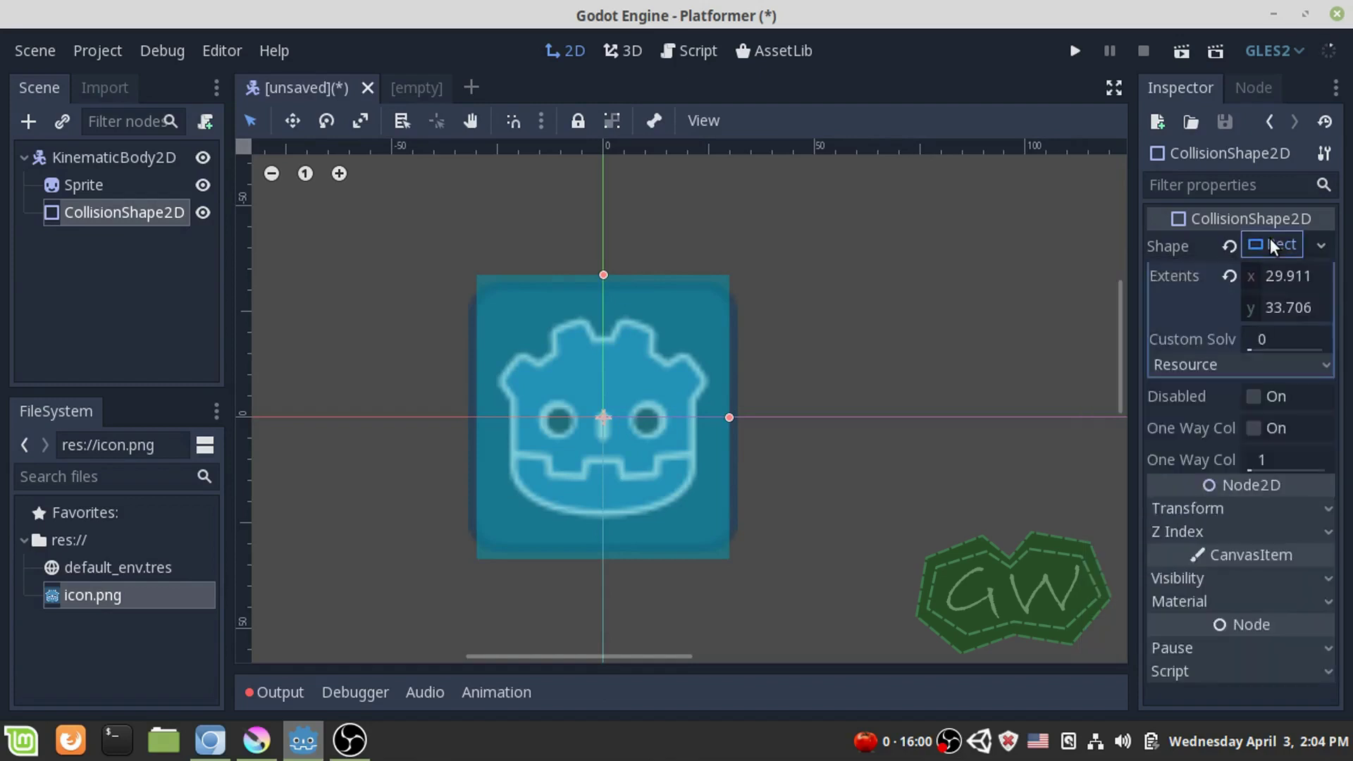
left_click(1289, 279)
type("30")
key("Tab")
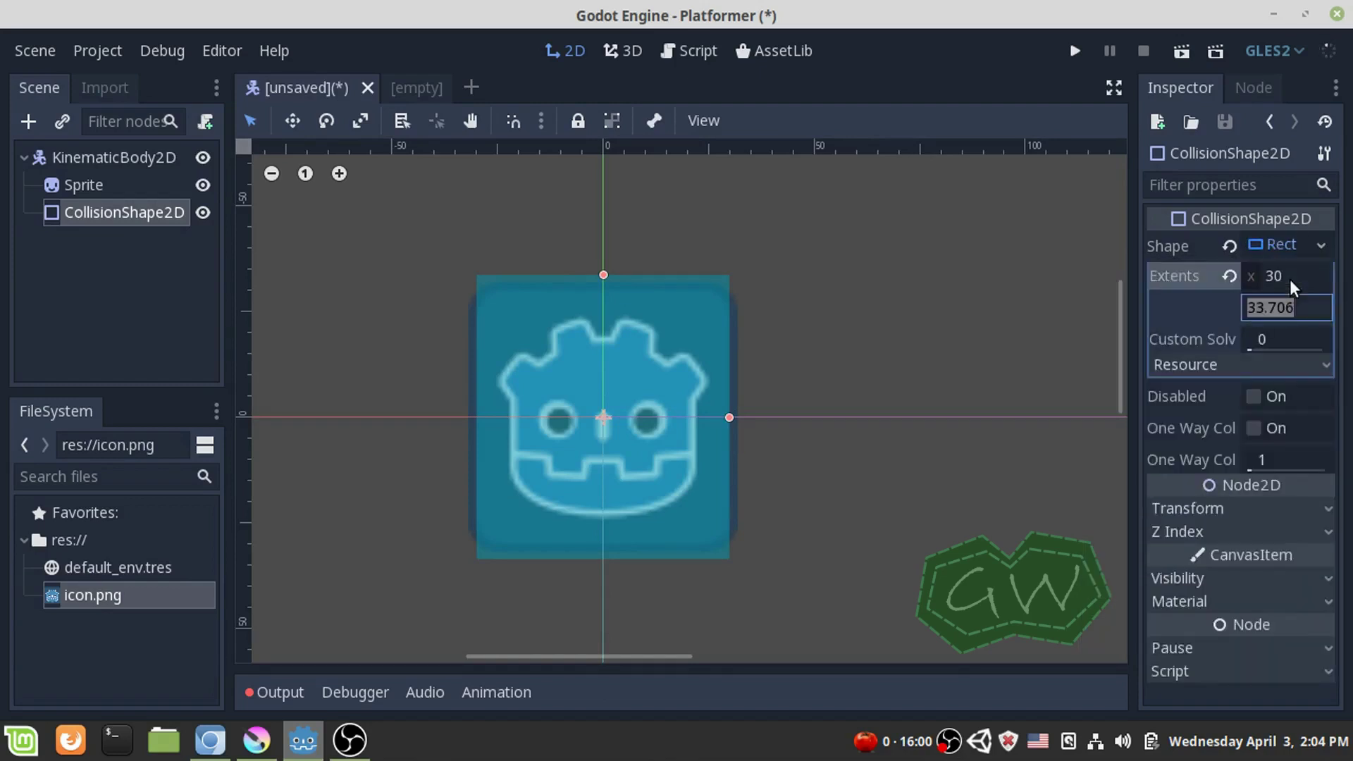
key("Return")
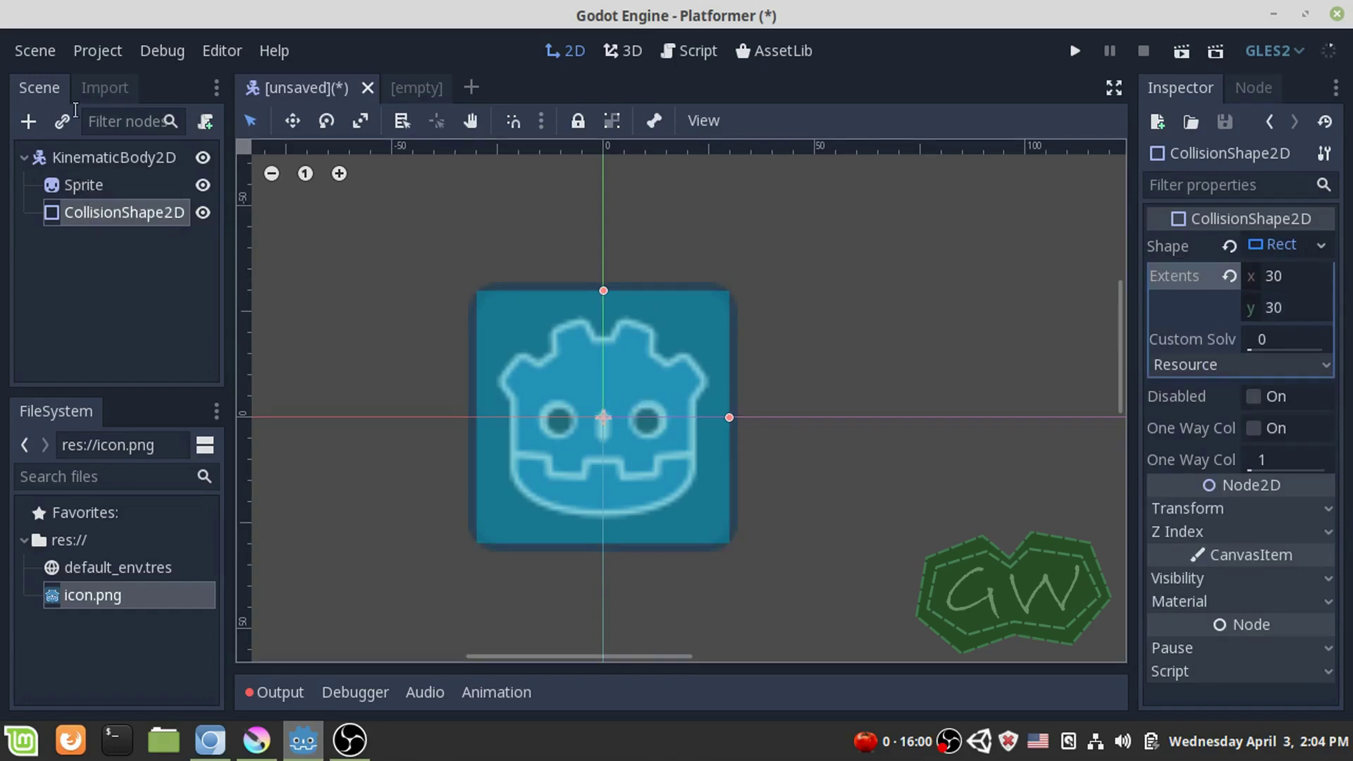
- Rename the KinematicBody2D root node to Player
left_click(103, 159)
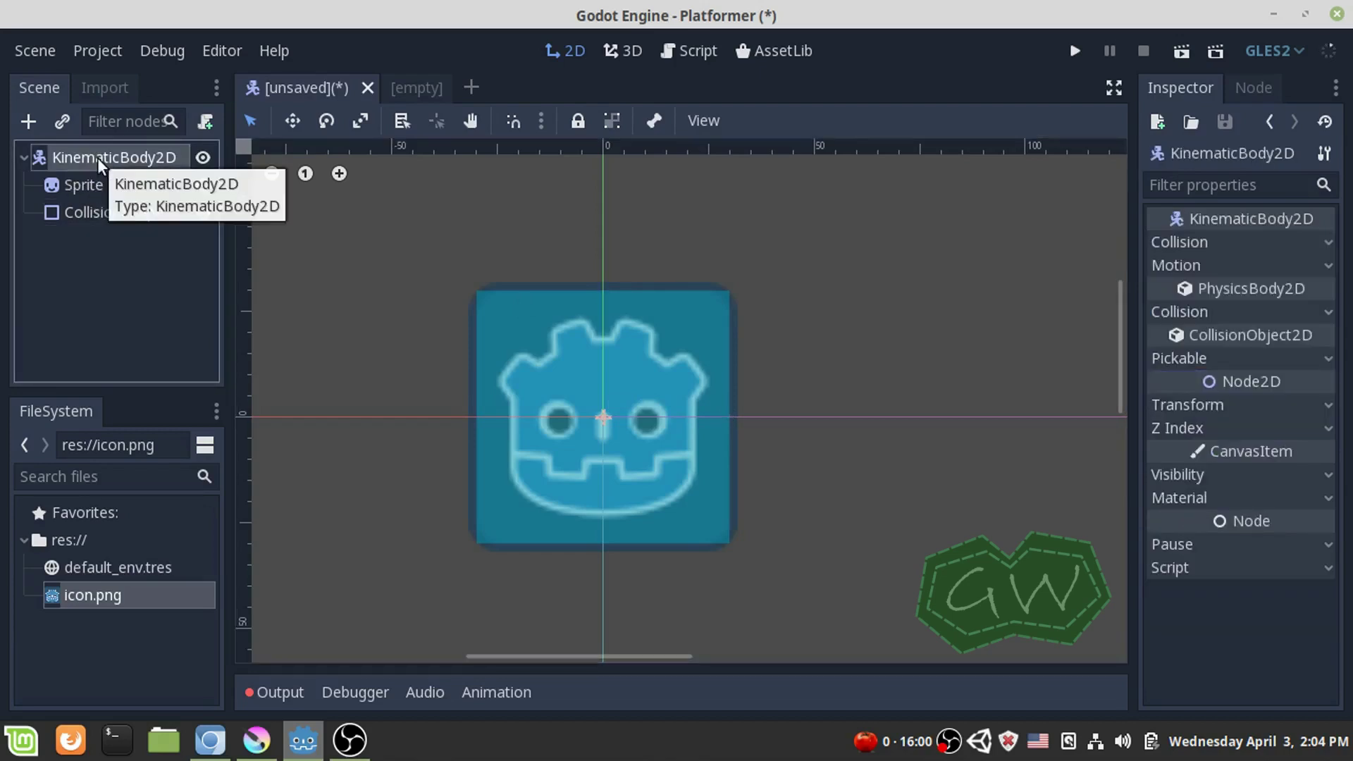
double_click(96, 158)
type("P")
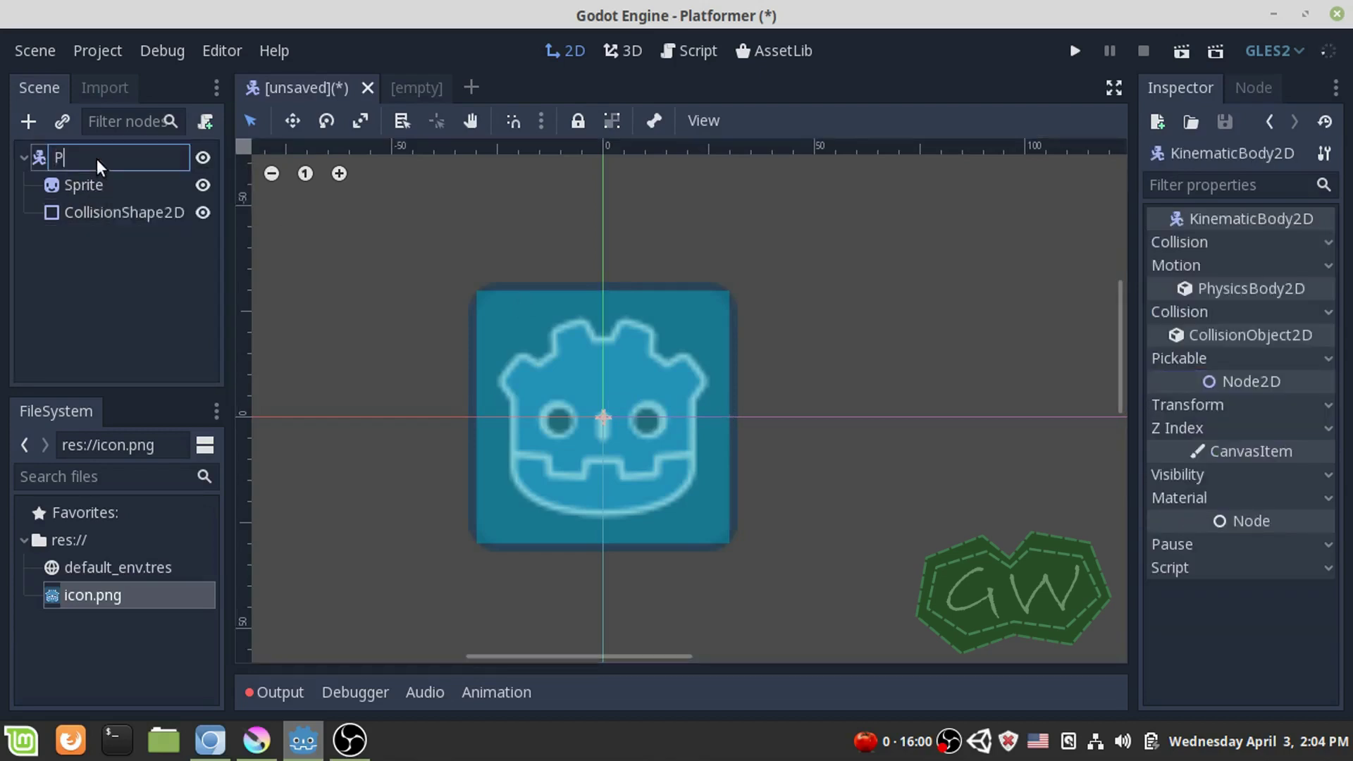
type("layer")
key("Return")
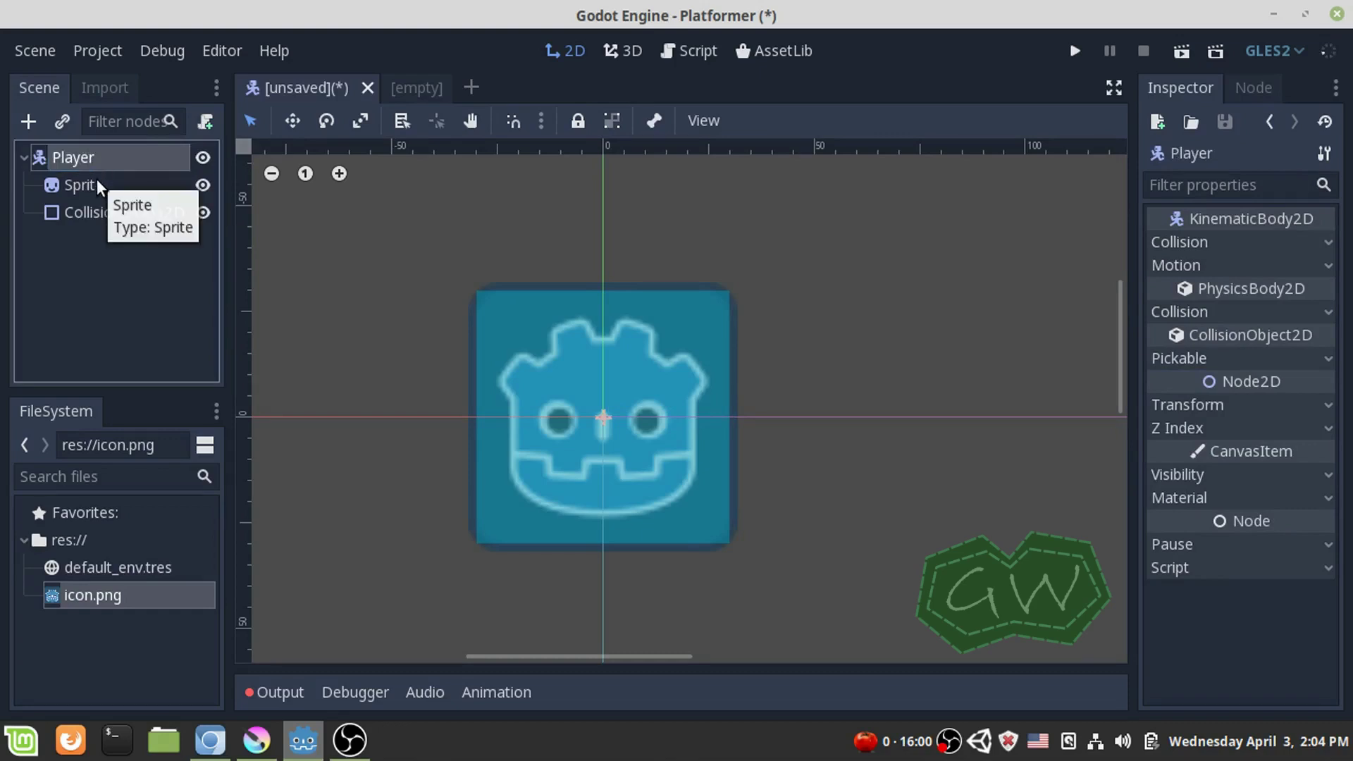
- Tint the Sprite node green by changing its Modulate colour, and deselect the node
left_click(96, 183)
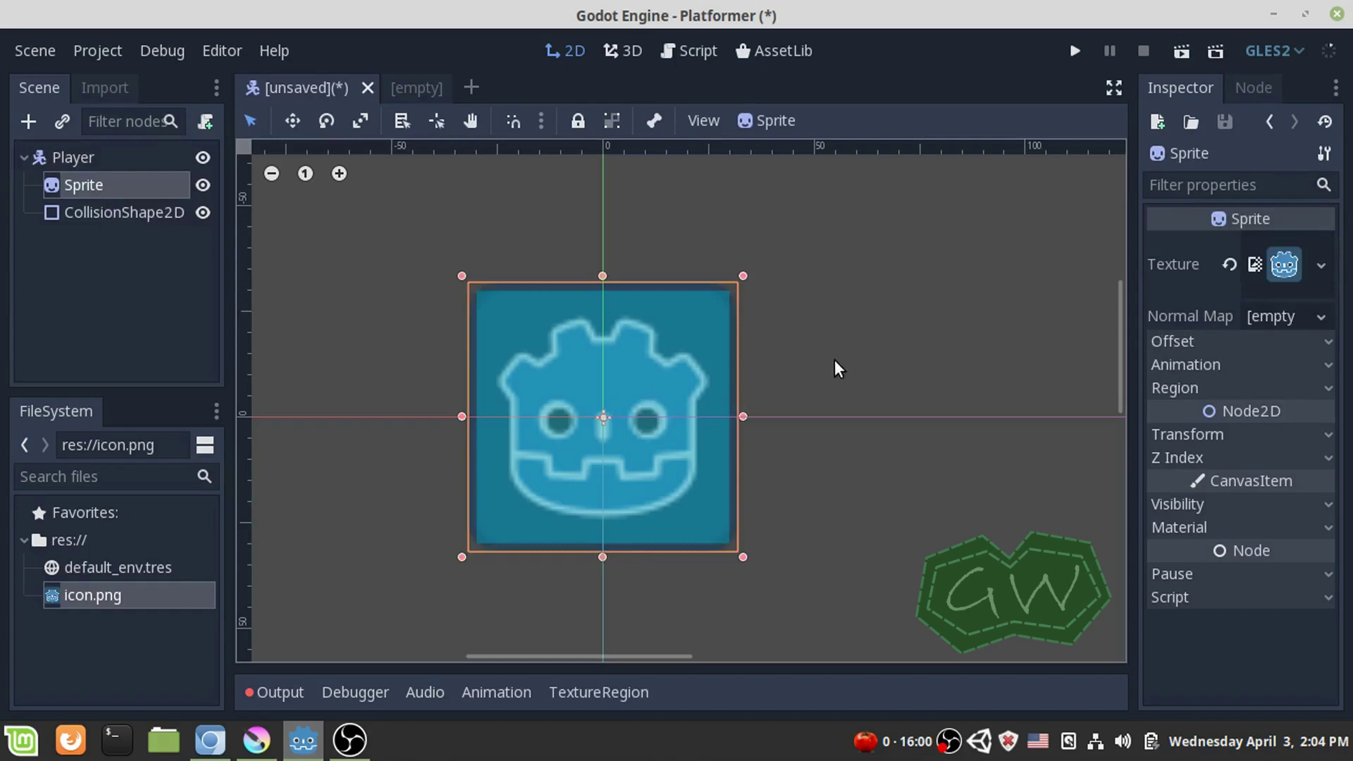
left_click(1203, 501)
left_click(1261, 561)
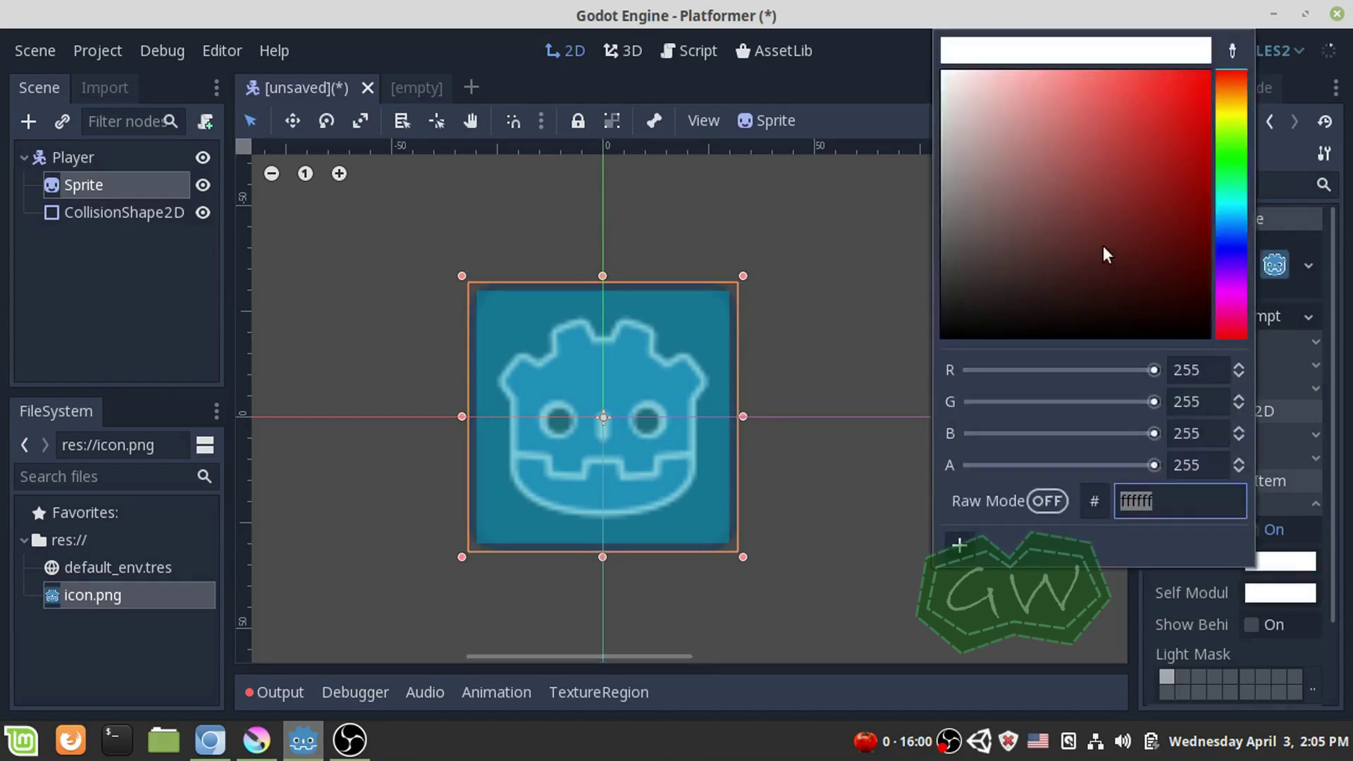
left_click_drag(1193, 185, 1224, 150)
left_click(1227, 147)
left_click_drag(1028, 121, 1099, 115)
left_click(572, 585)
left_click(127, 251)
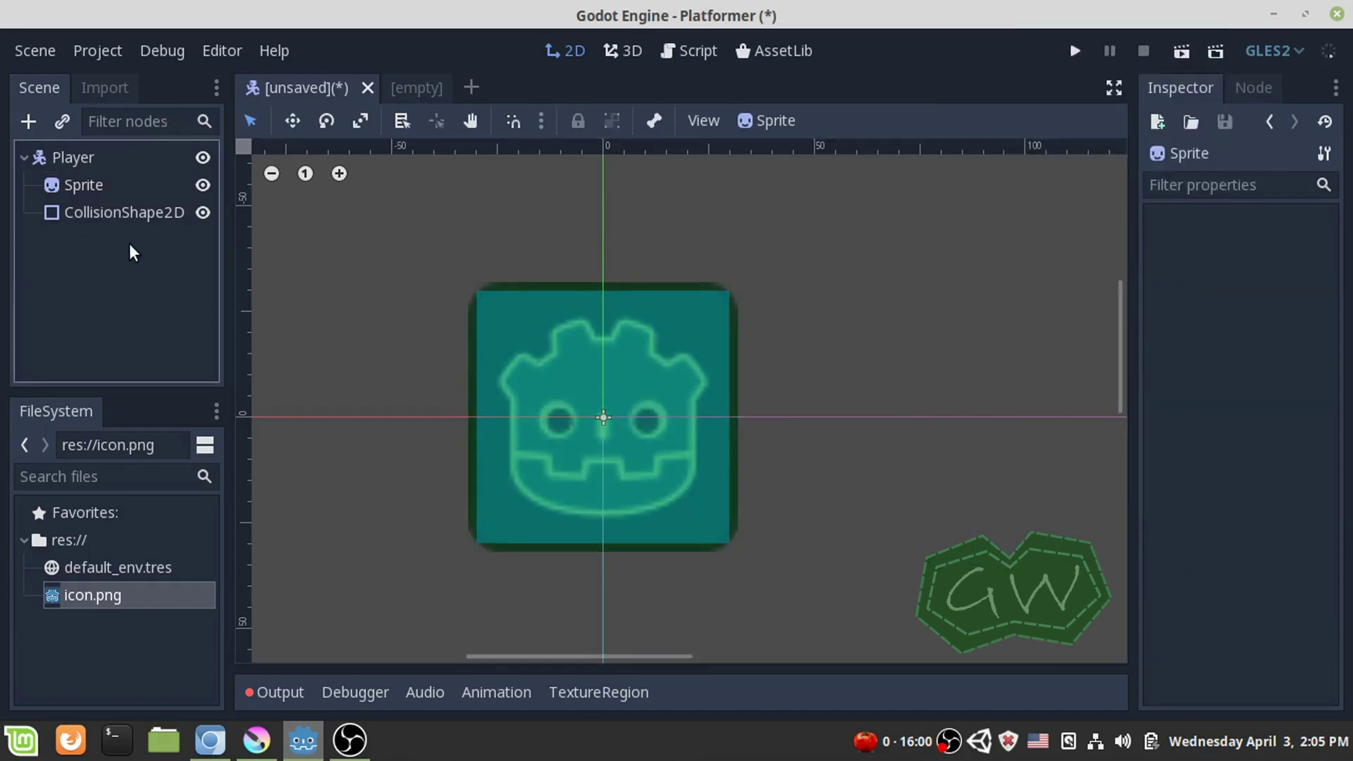
- Save the scene as Player.tscn in the res:// folder and locate the file in the project
scroll(562, 411, "down", 1)
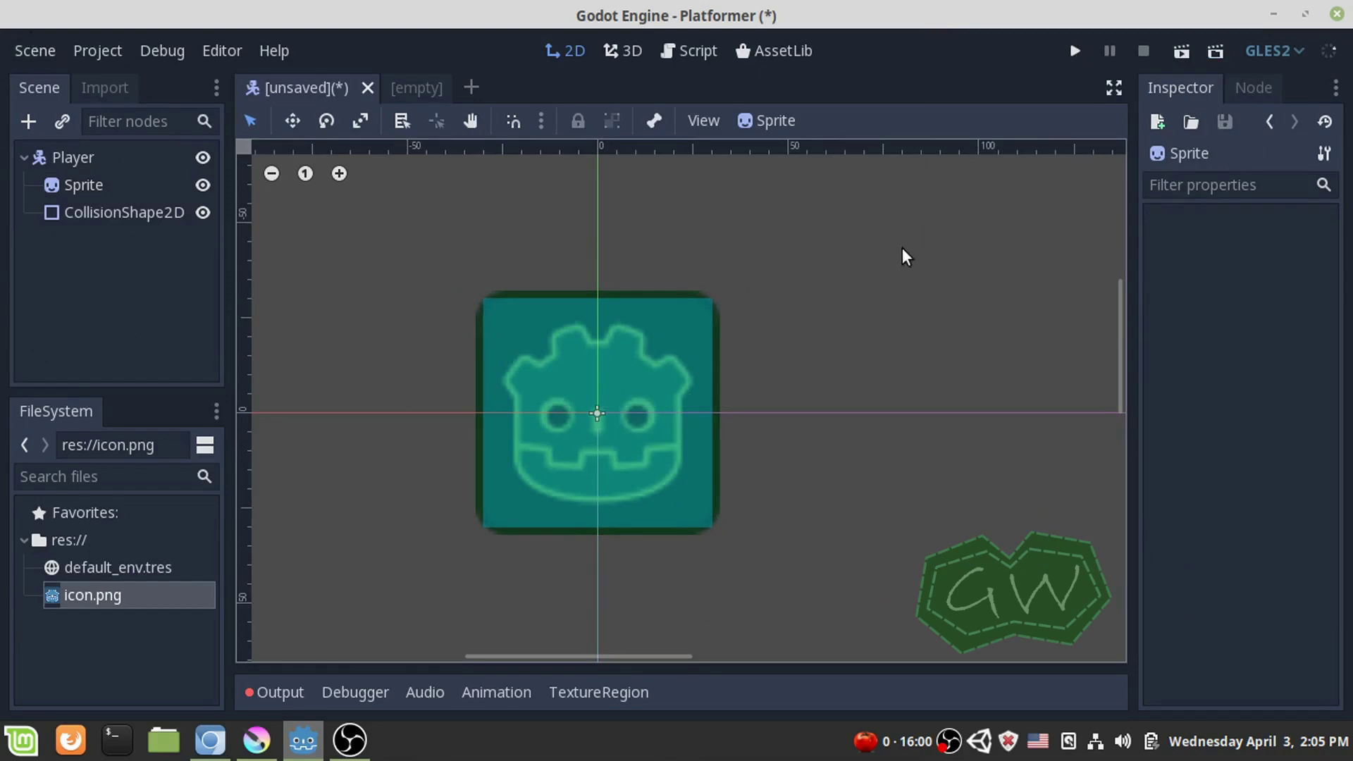
left_click(26, 48)
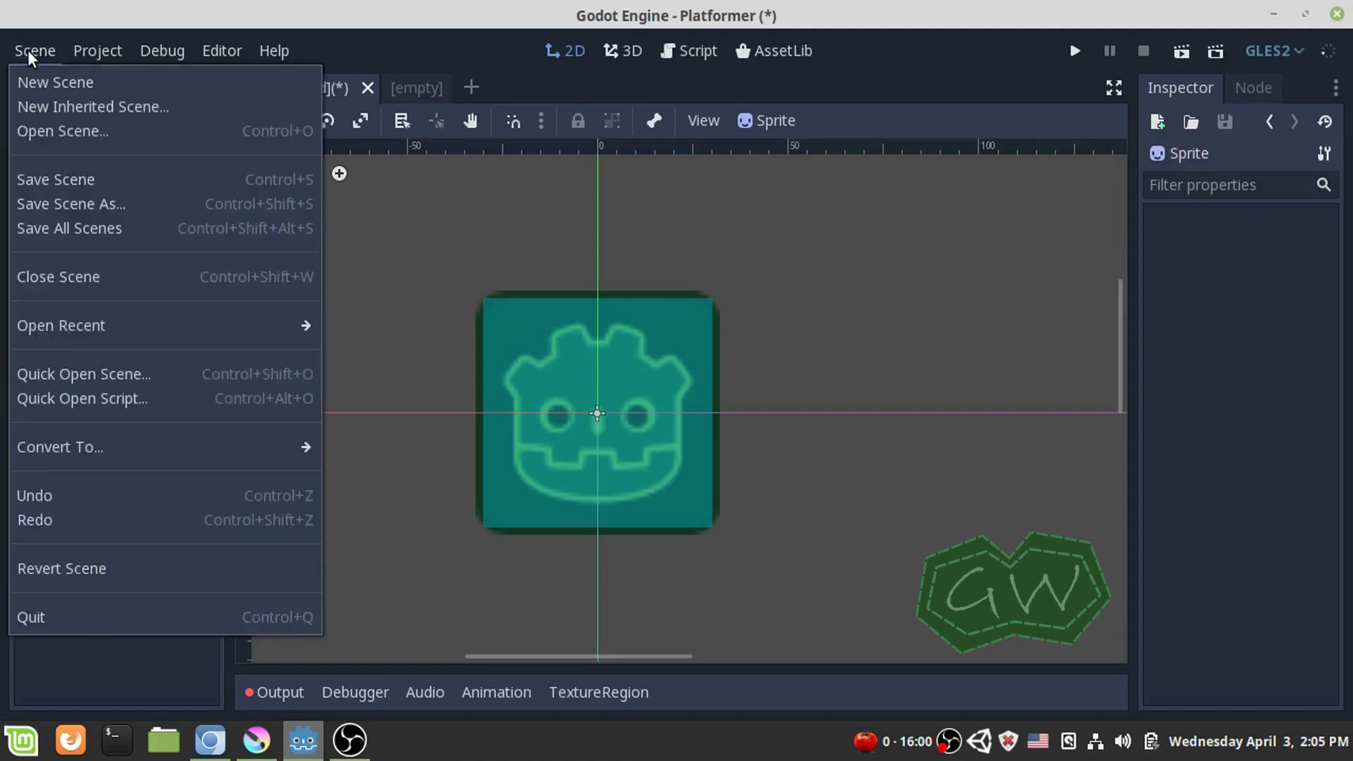
left_click(57, 178)
key("Escape")
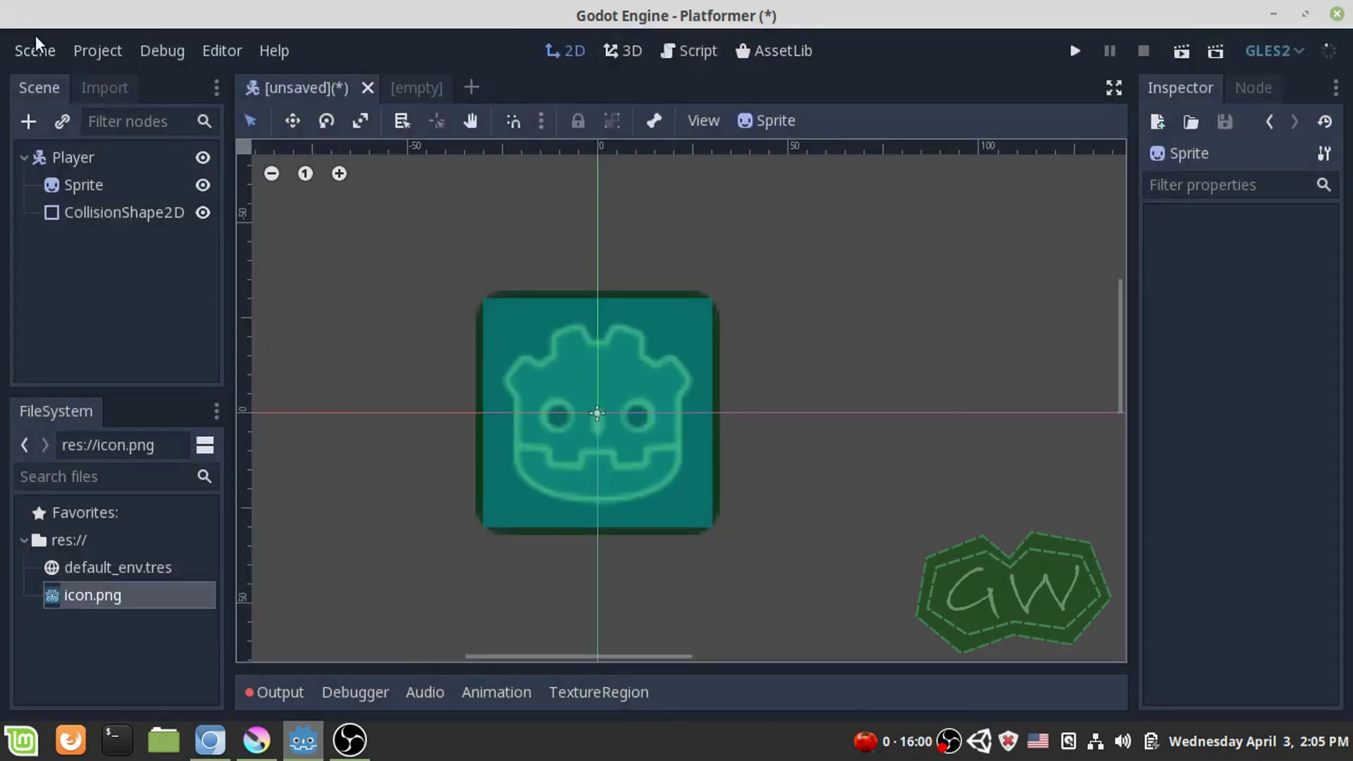
left_click(34, 46)
left_click(70, 177)
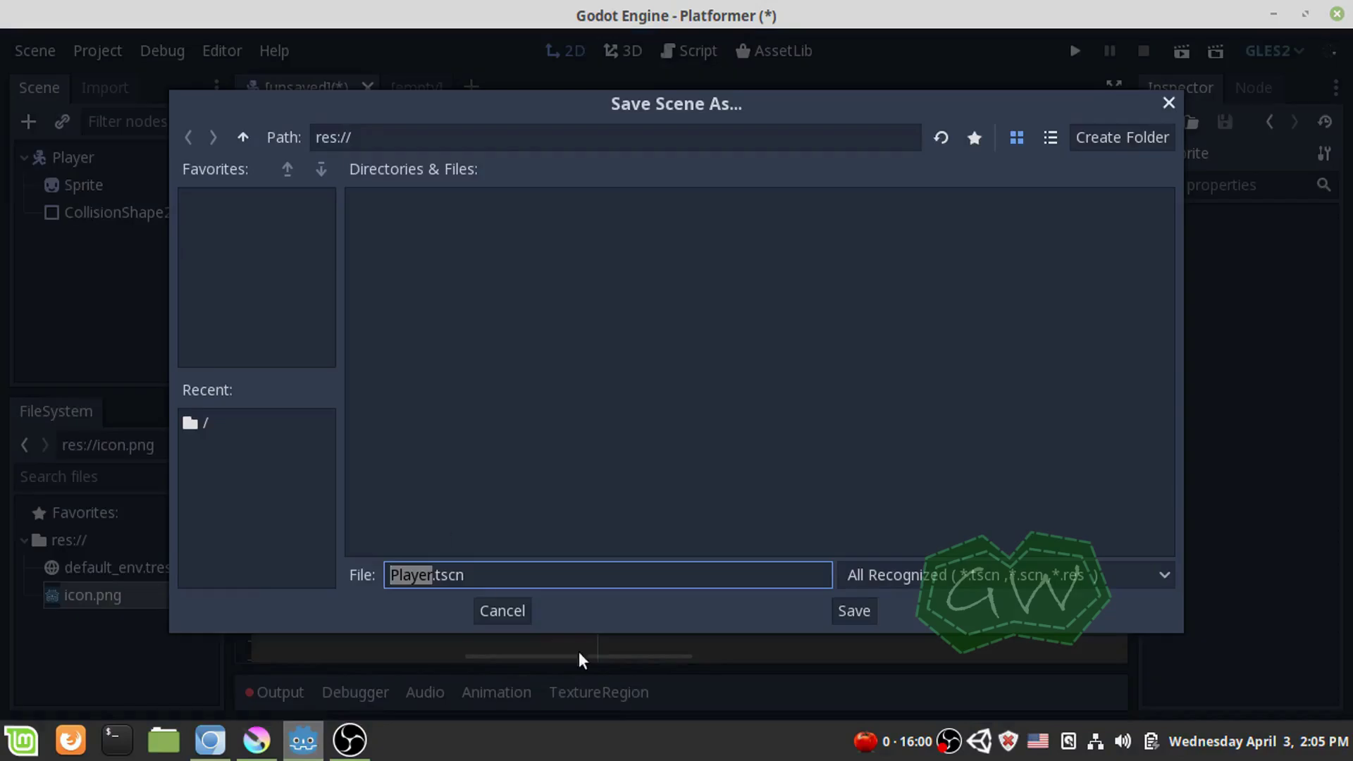
left_click(854, 611)
left_click(75, 618)
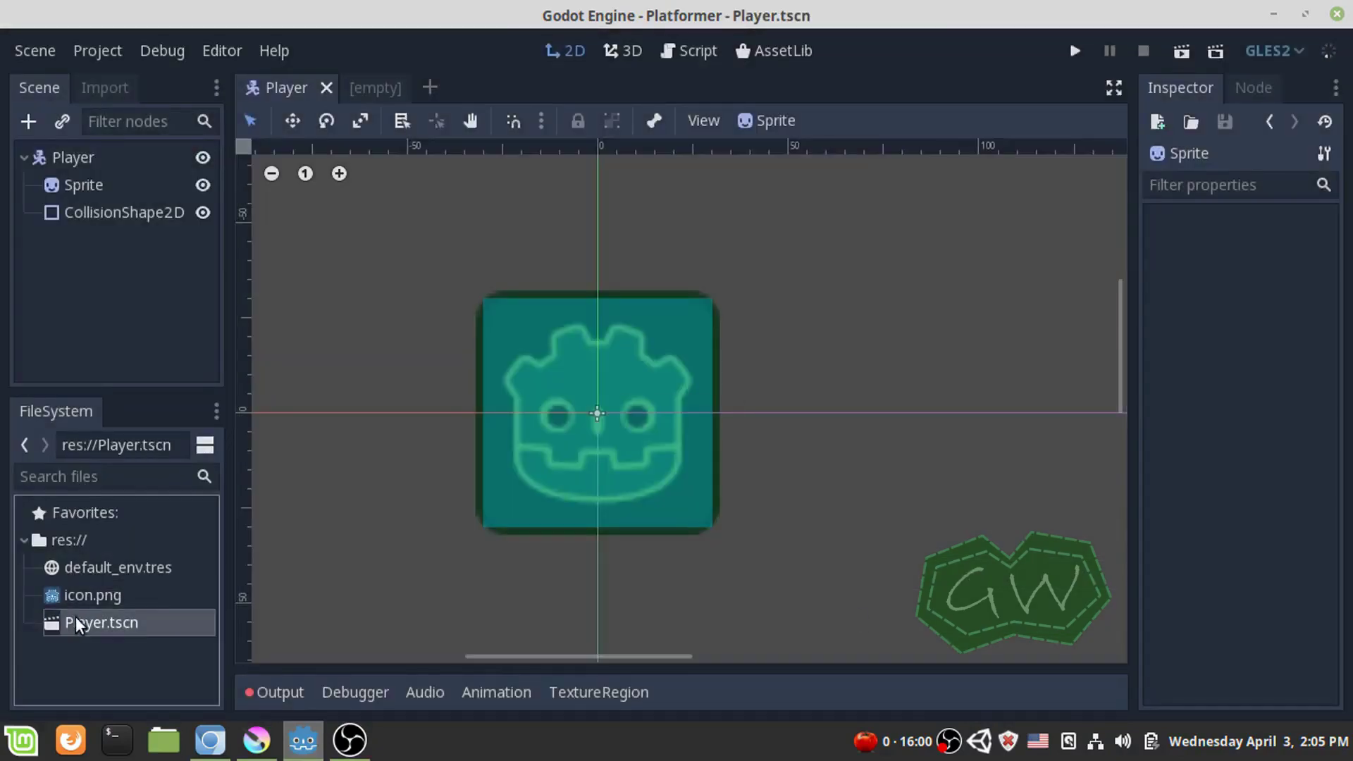
left_click(141, 235)
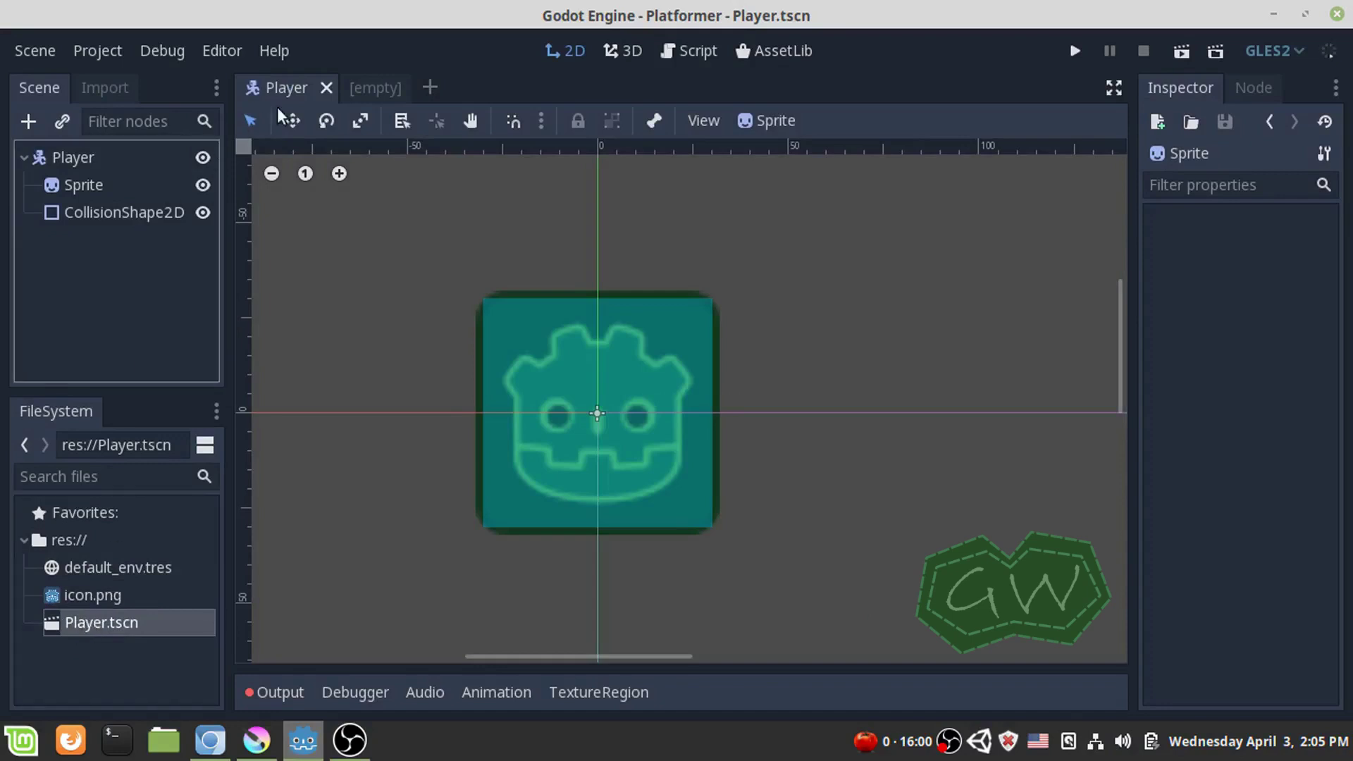
- Close the leftover empty scene and create a new scene
left_click(357, 90)
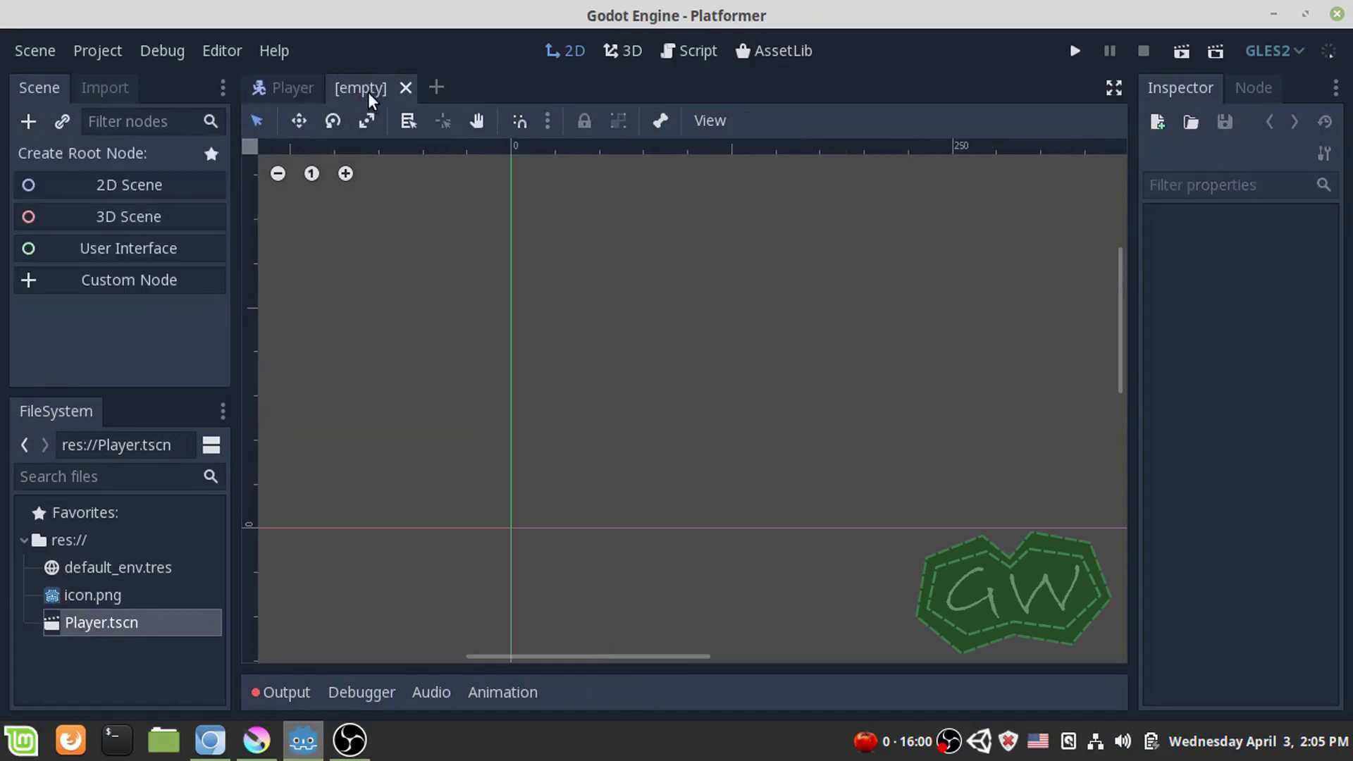
middle_click(368, 91)
left_click(38, 55)
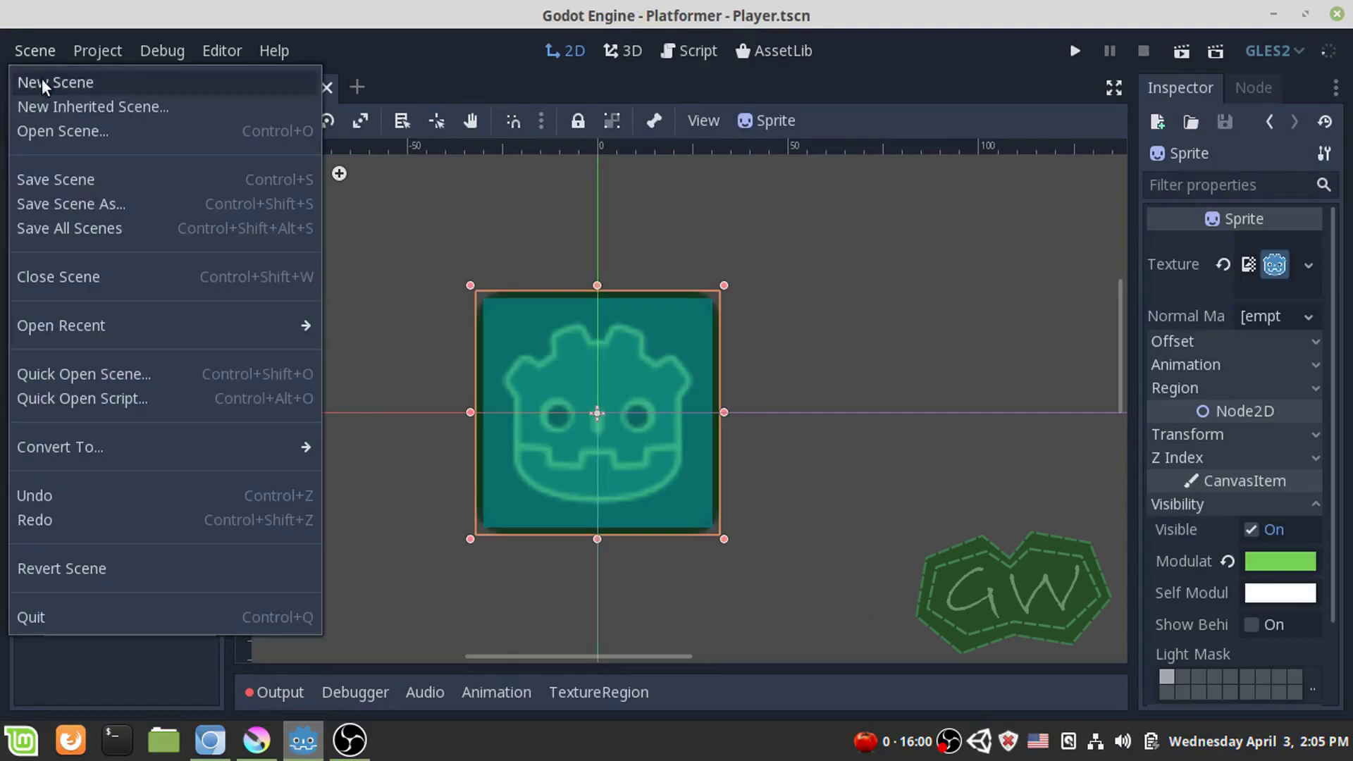
left_click(41, 82)
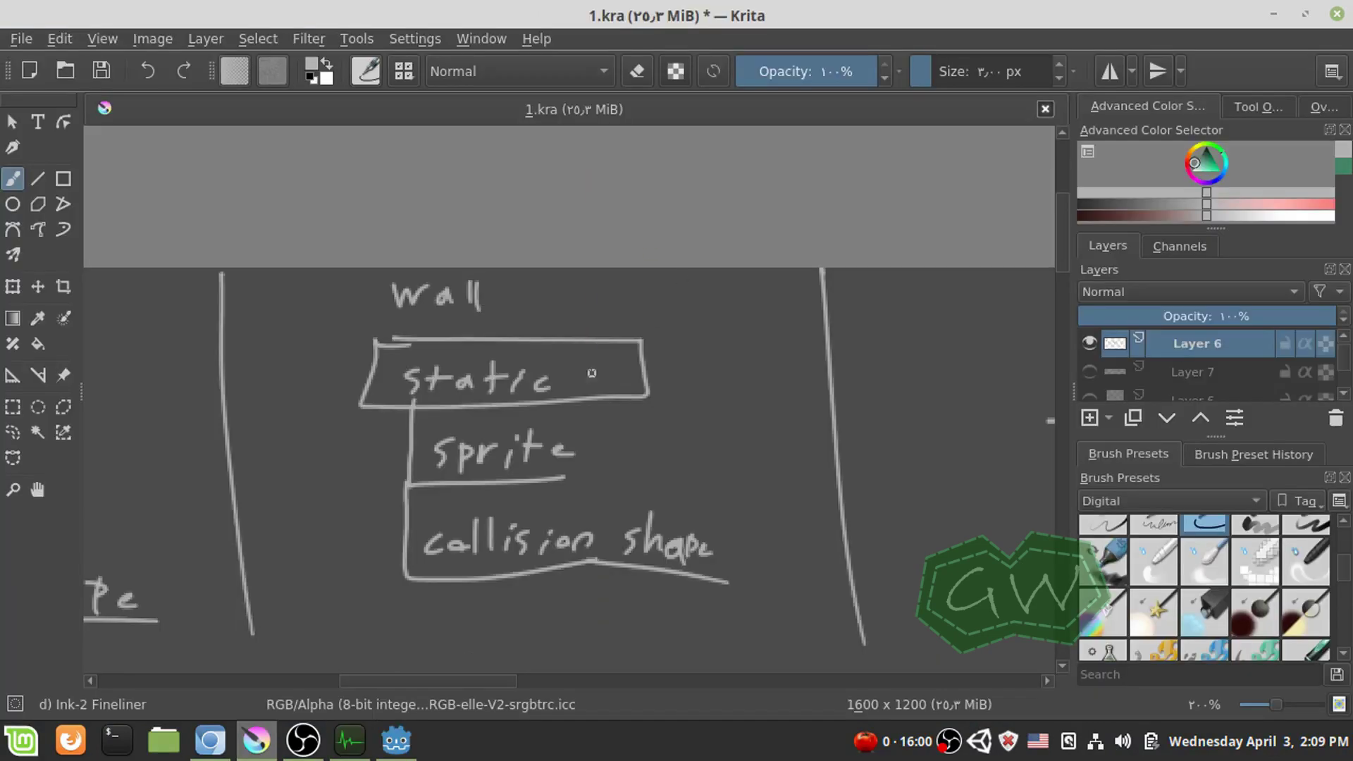
- Compare the wall node plan with the player node plan in the Krita sketch
mouse_move(371, 422)
middle_mouse_down()
mouse_move(432, 422)
mouse_move(399, 387)
mouse_move(315, 380)
mouse_move(453, 423)
mouse_move(471, 414)
mouse_move(377, 431)
middle_mouse_up()
middle_click_drag(740, 303, 227, 301)
middle_click_drag(458, 474, 1030, 476)
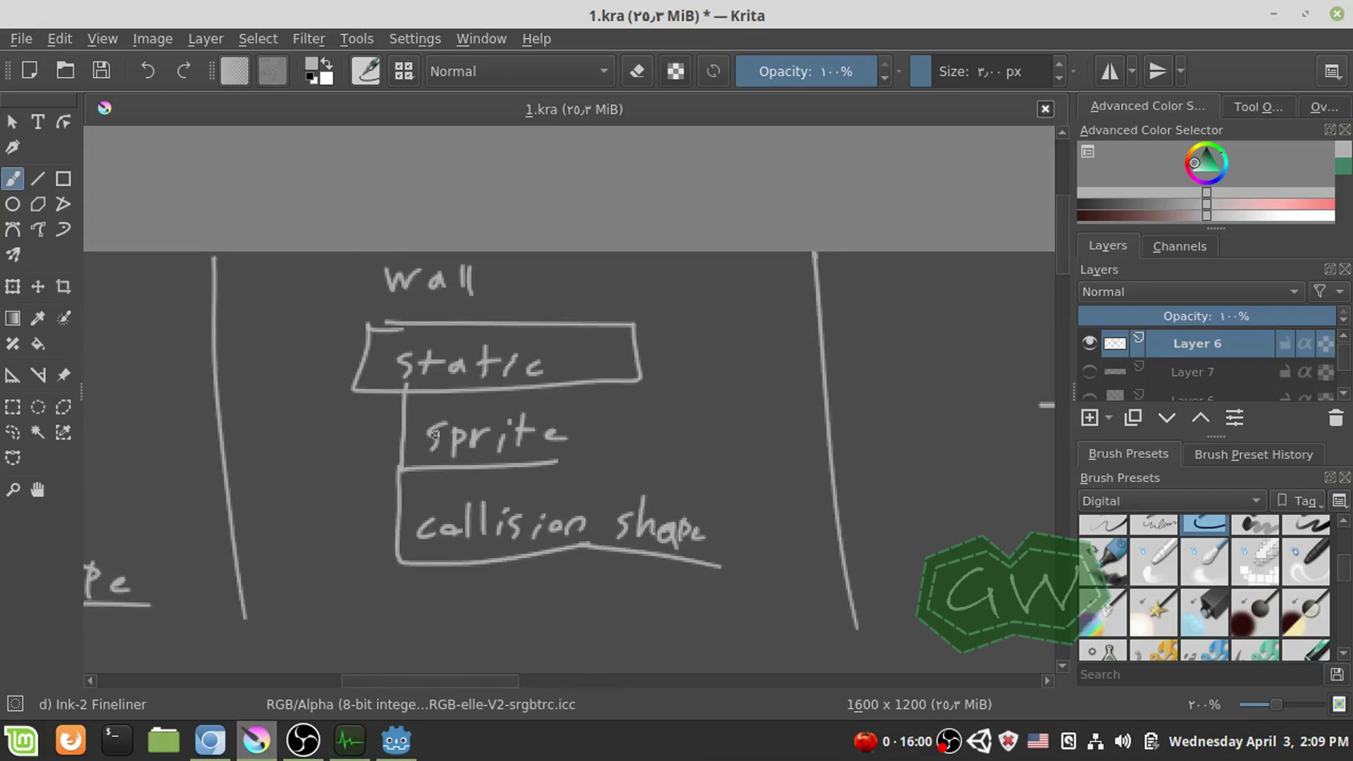
middle_click_drag(266, 501, 680, 503)
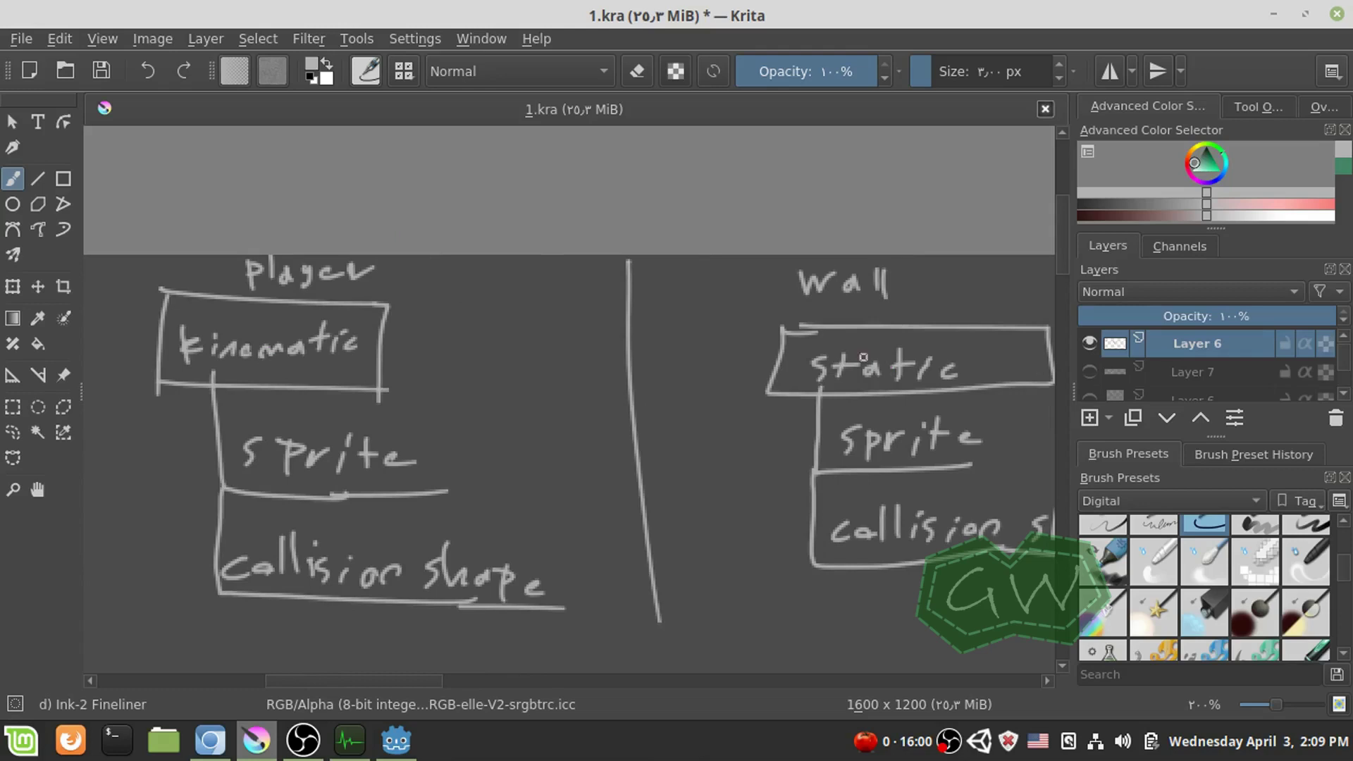
middle_click_drag(959, 356, 754, 357)
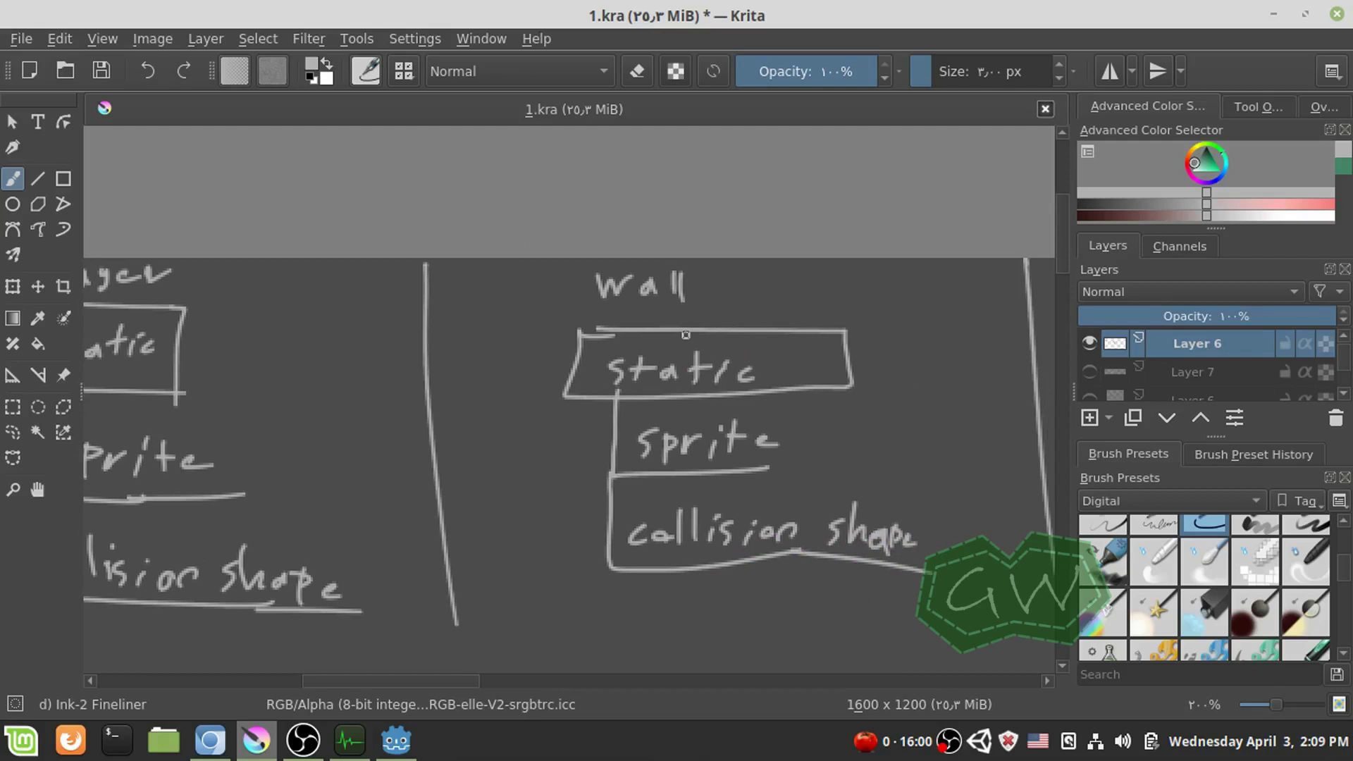
middle_click_drag(170, 272, 340, 280)
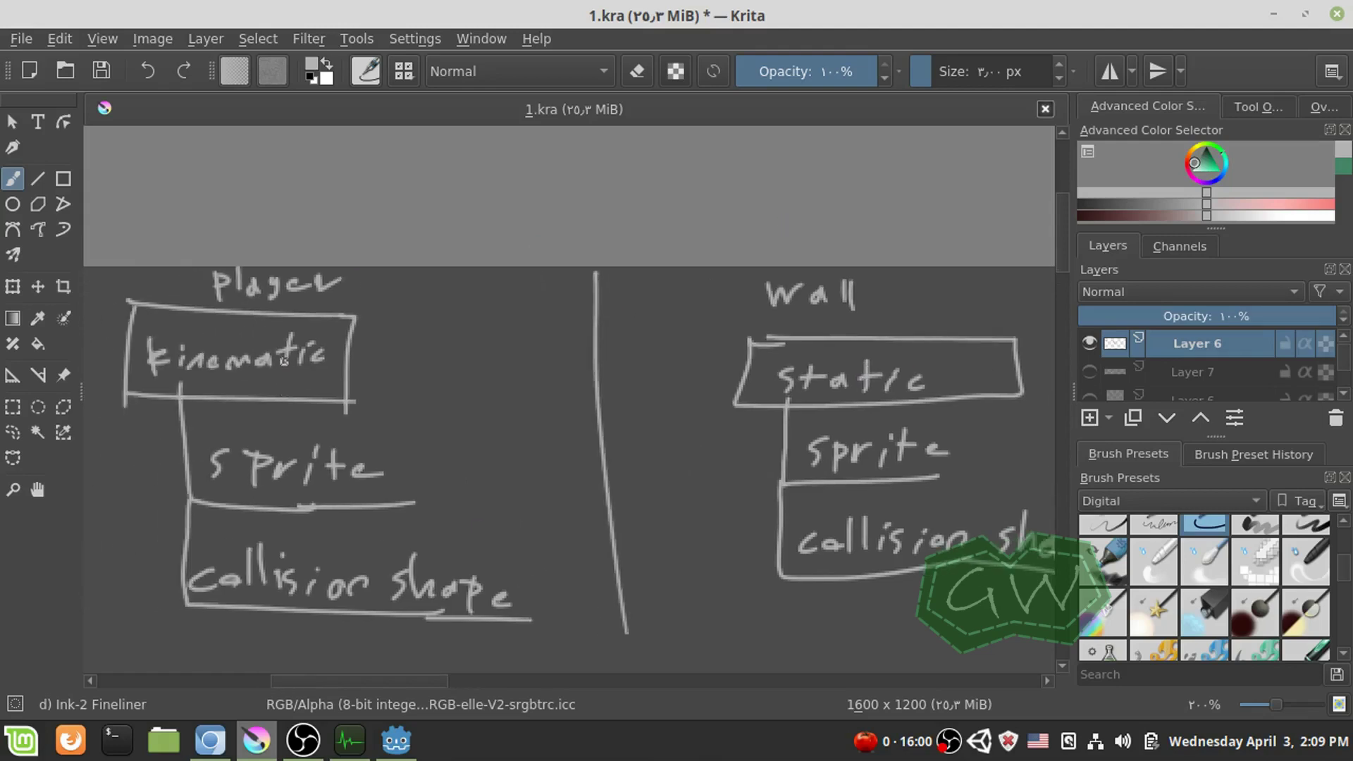
- Switch to Godot and create a StaticBody2D as the root node of the empty scene
mouse_move(896, 354)
middle_mouse_down()
mouse_move(641, 348)
mouse_move(121, 374)
mouse_move(780, 368)
mouse_move(718, 402)
middle_mouse_up()
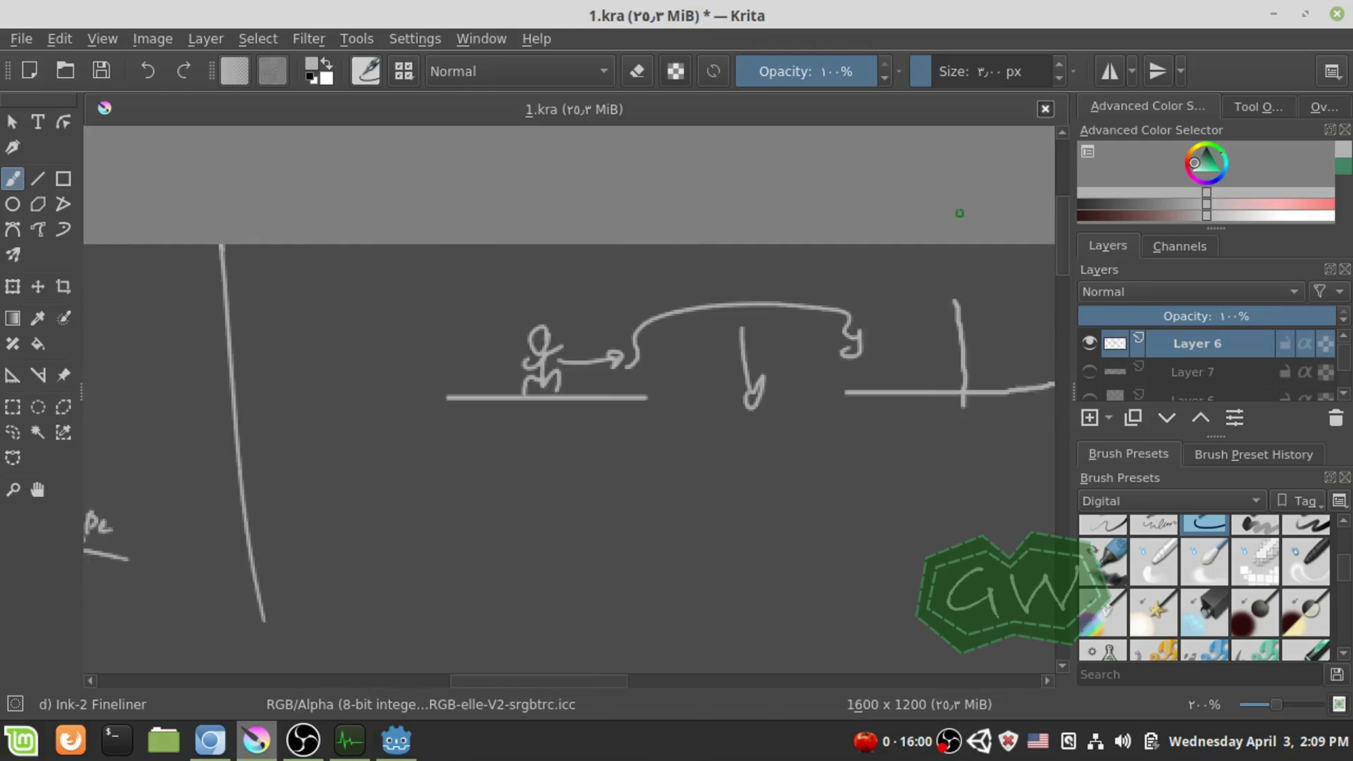
middle_click_drag(96, 379, 472, 362)
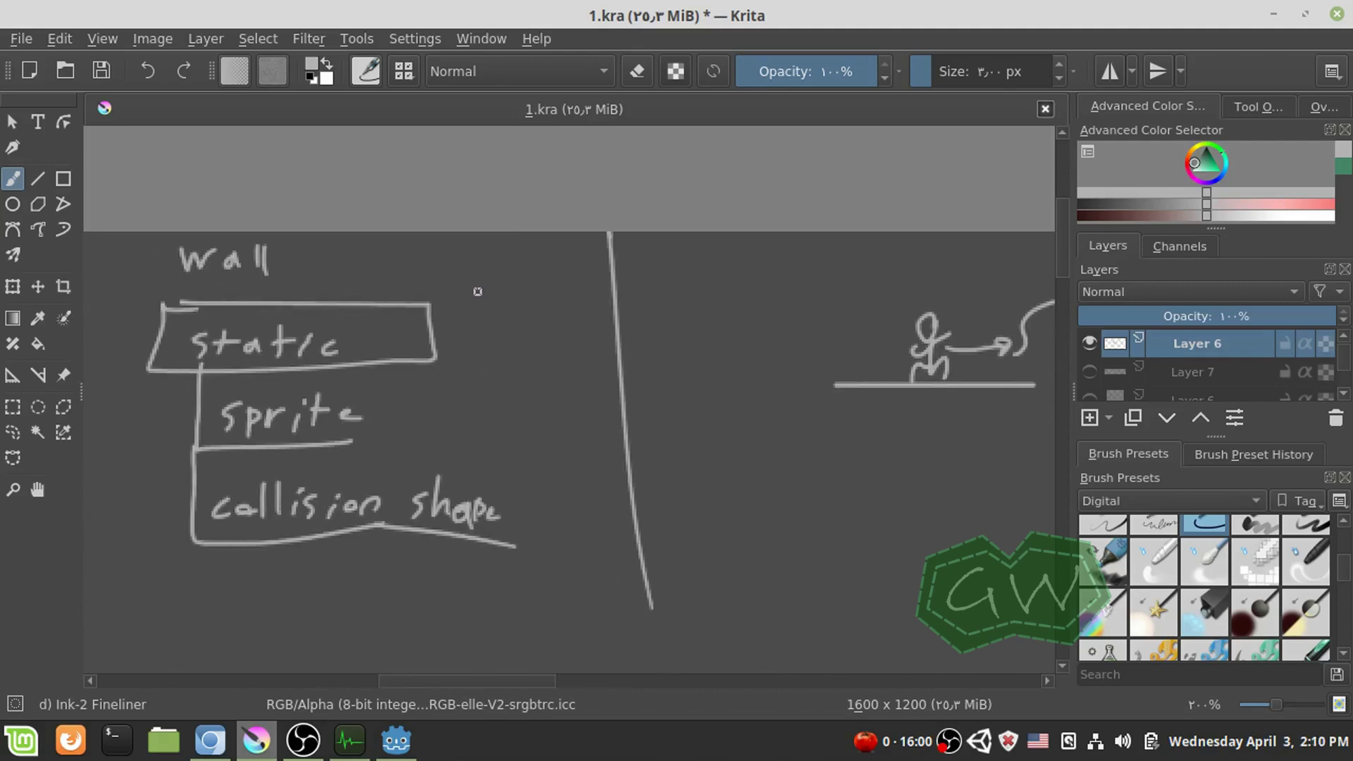
middle_click_drag(890, 353, 516, 396)
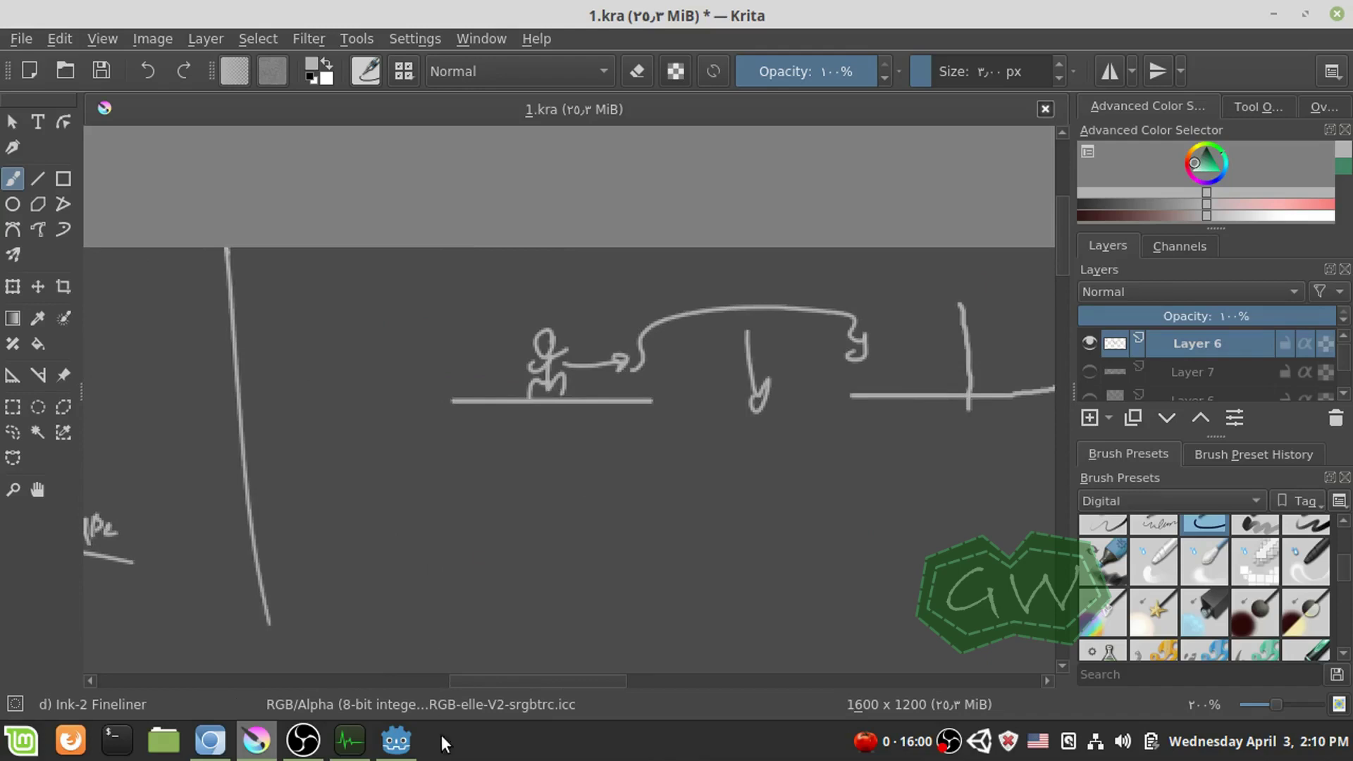
left_click(396, 739)
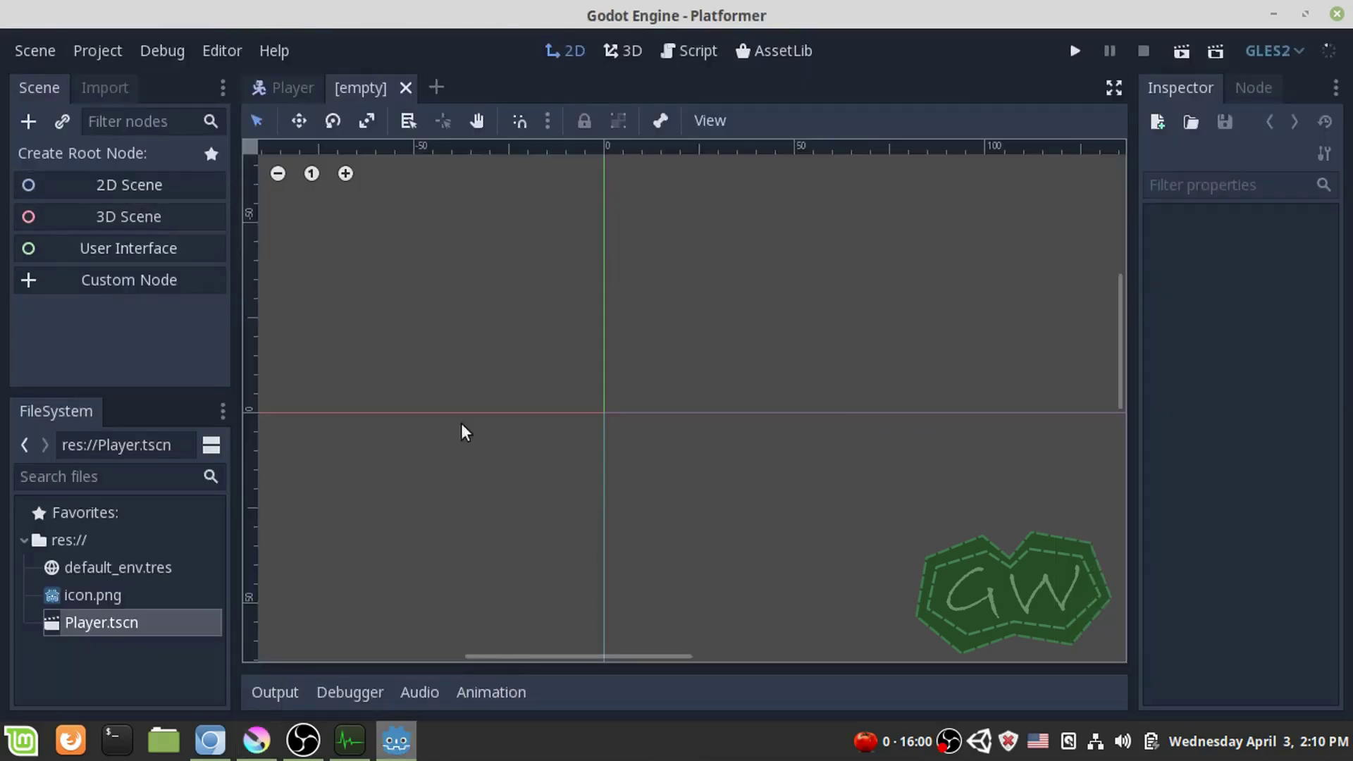
left_click(142, 277)
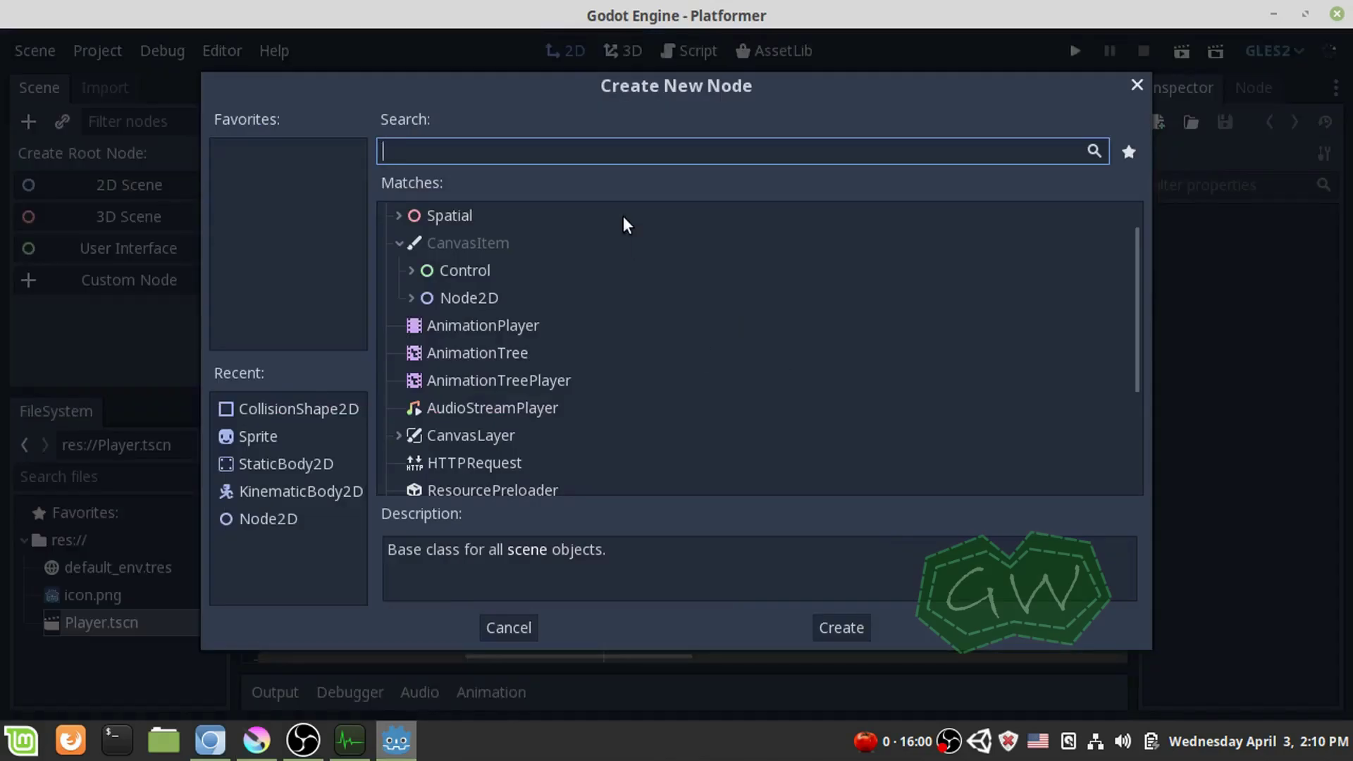
type("Static")
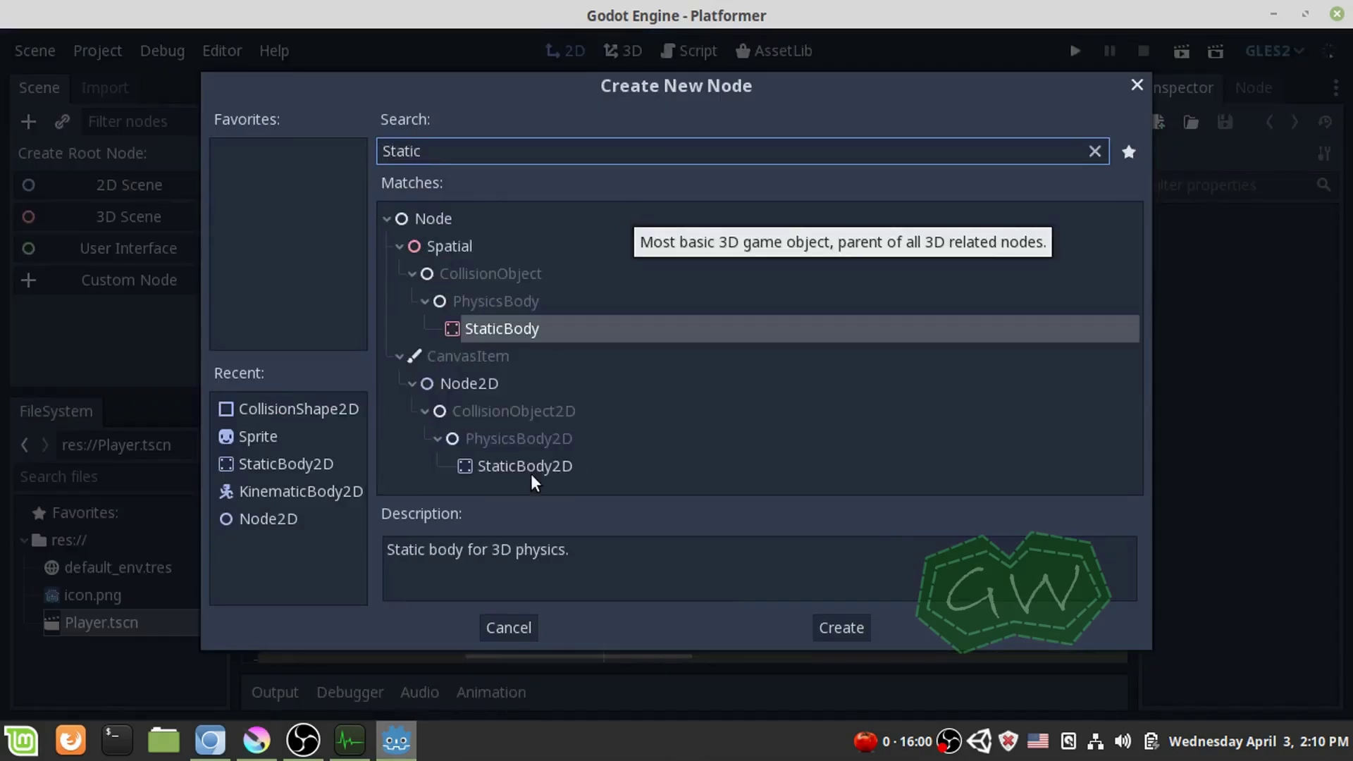
double_click(527, 468)
- Add a Sprite node as a child of the StaticBody2D root
right_click(40, 150)
left_click(43, 153)
right_click(44, 154)
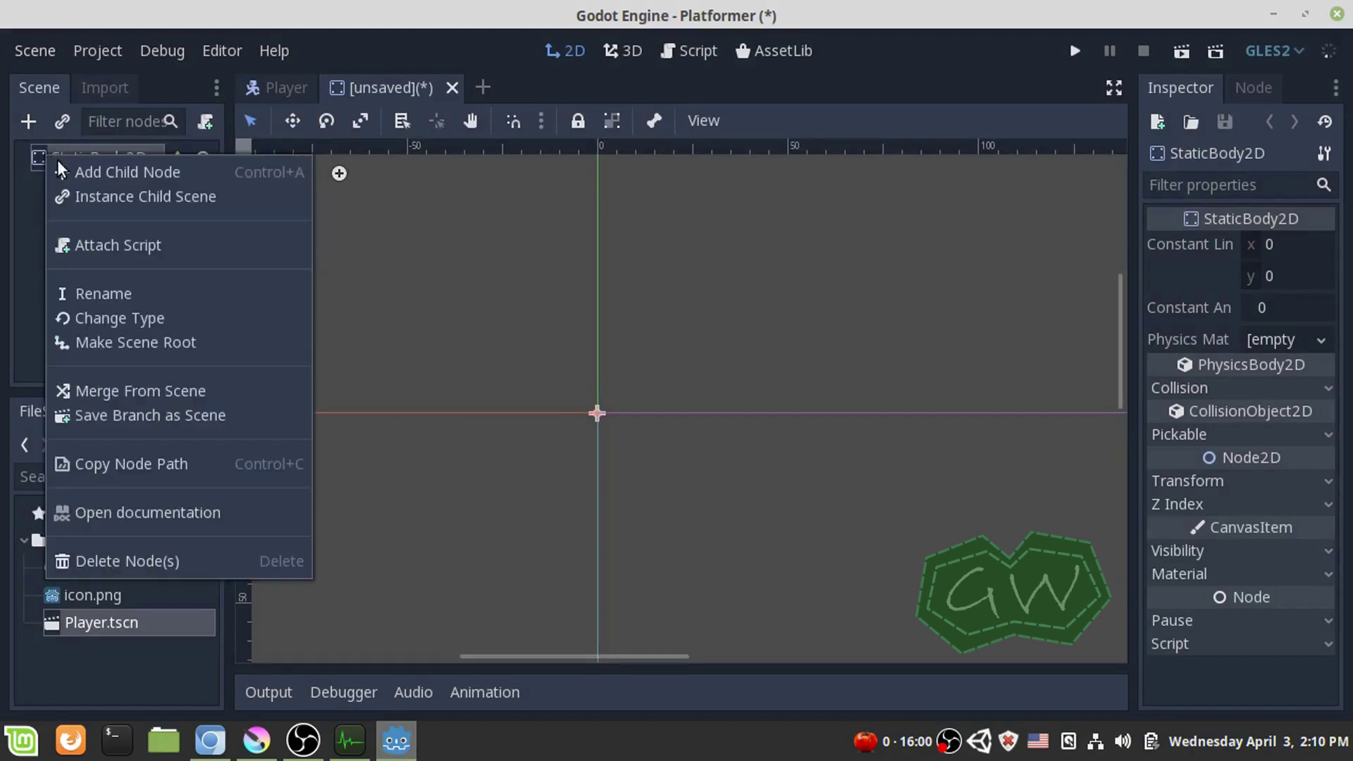
left_click(66, 171)
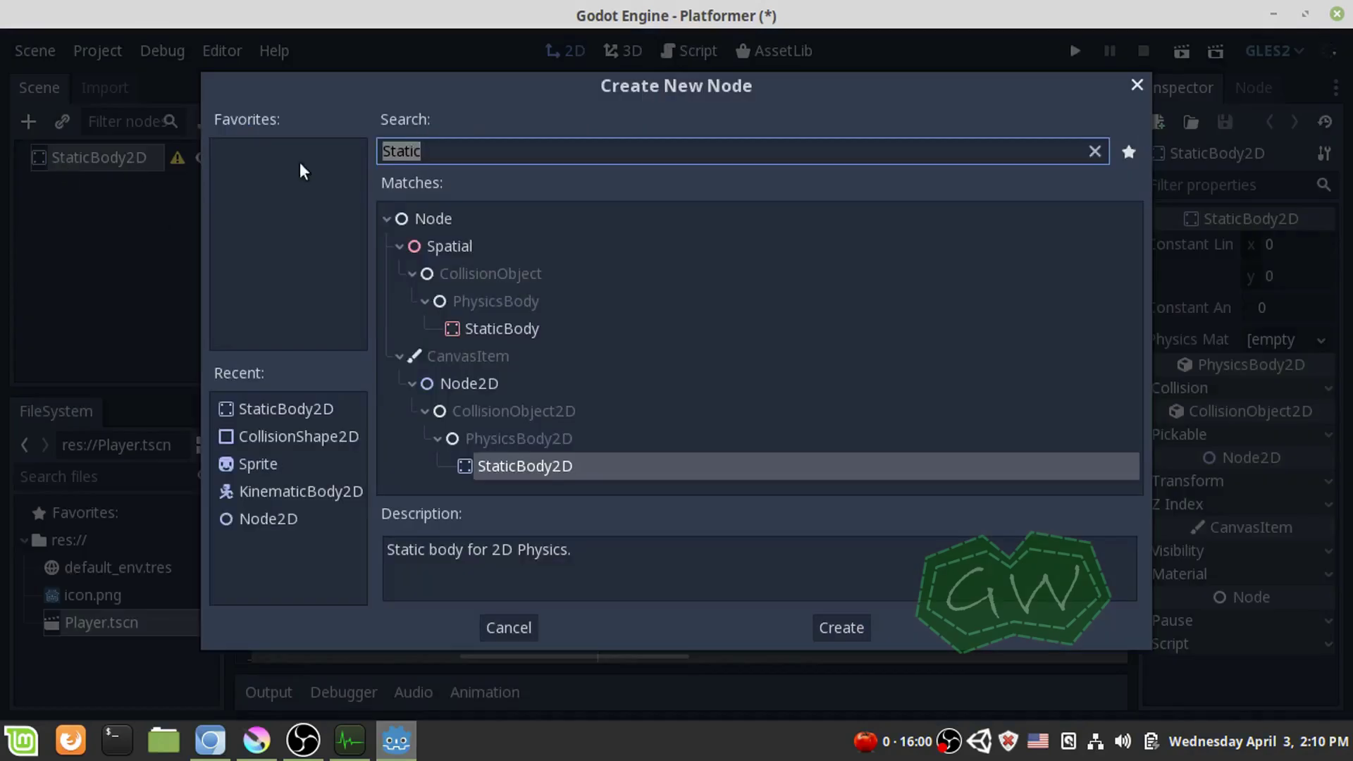
type("Sprite")
key("Return")
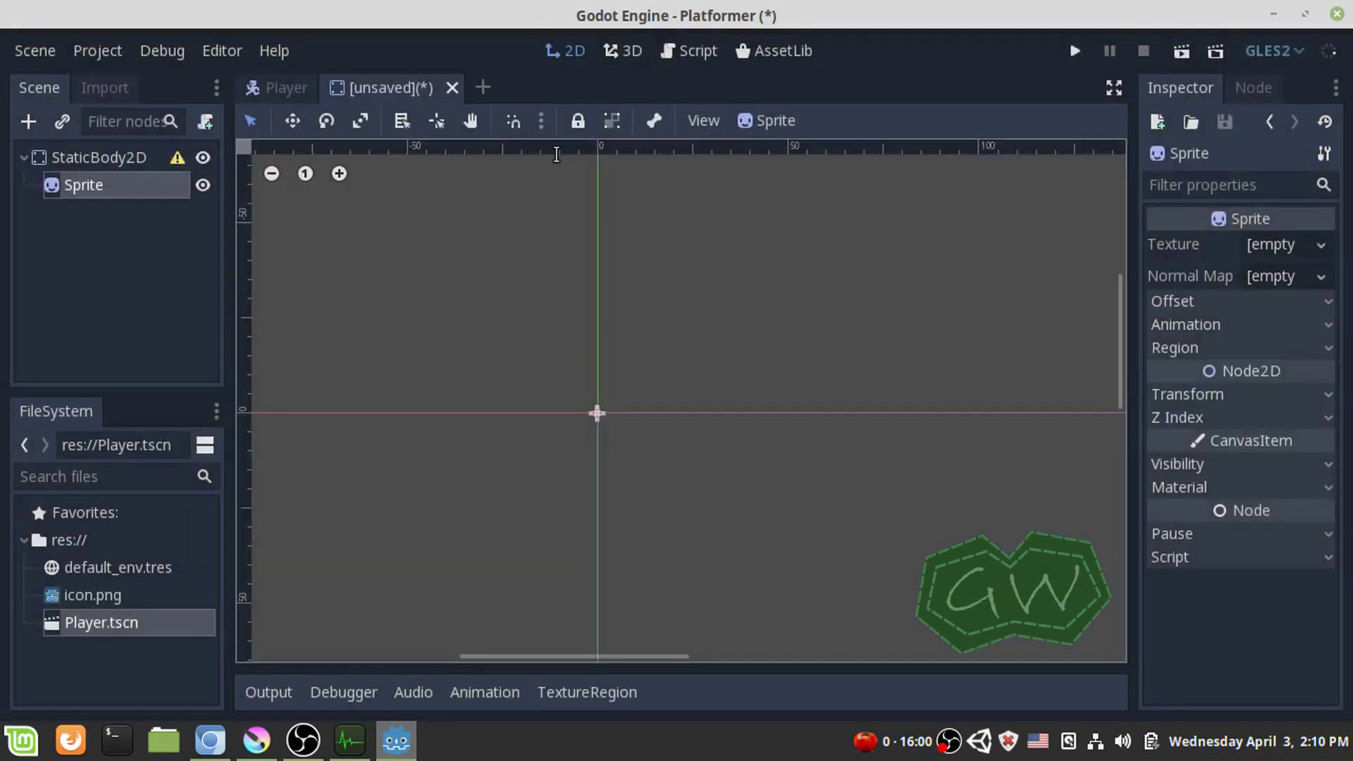
- Add a CollisionShape2D node as a child of the Sprite node
right_click(58, 187)
left_click(78, 189)
type("Coll")
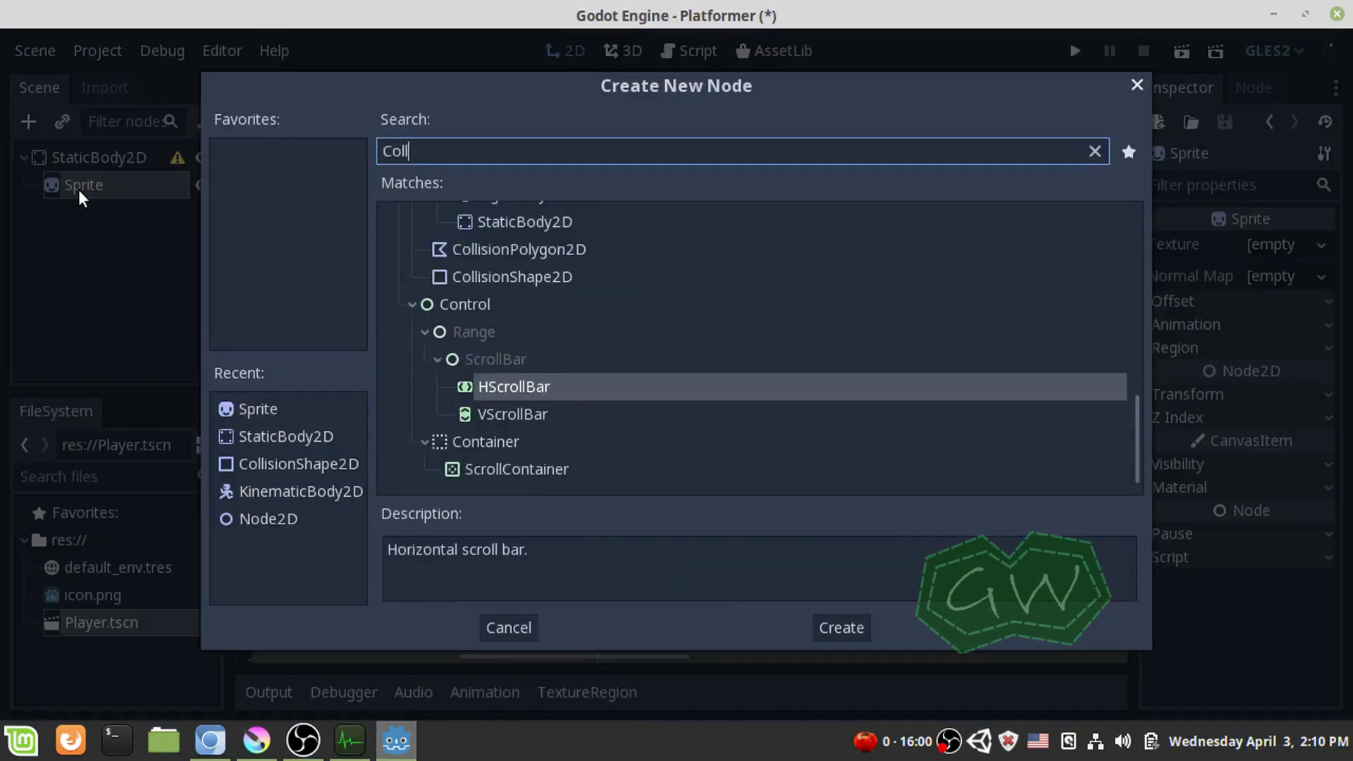
type("ision")
key("Return")
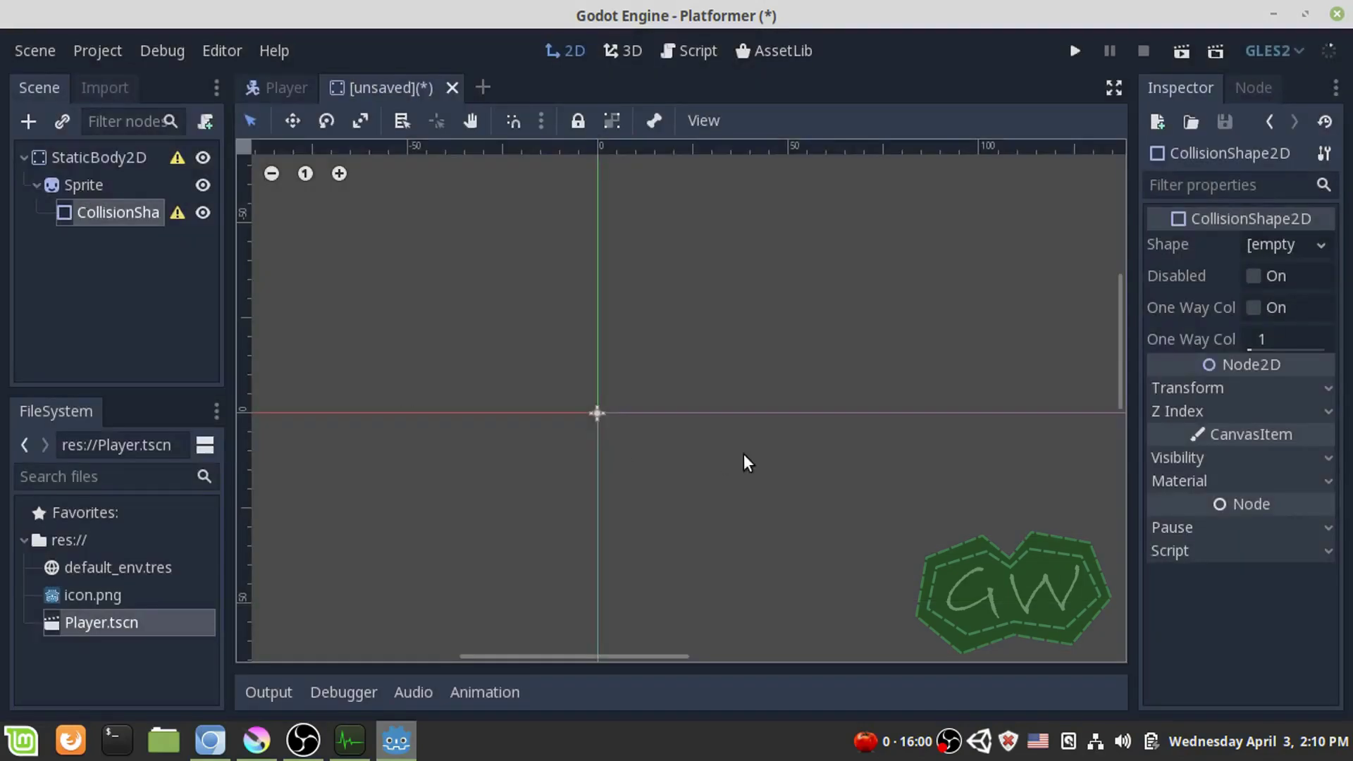
left_click(57, 189)
left_click(71, 205)
left_click(74, 194)
left_click(89, 209)
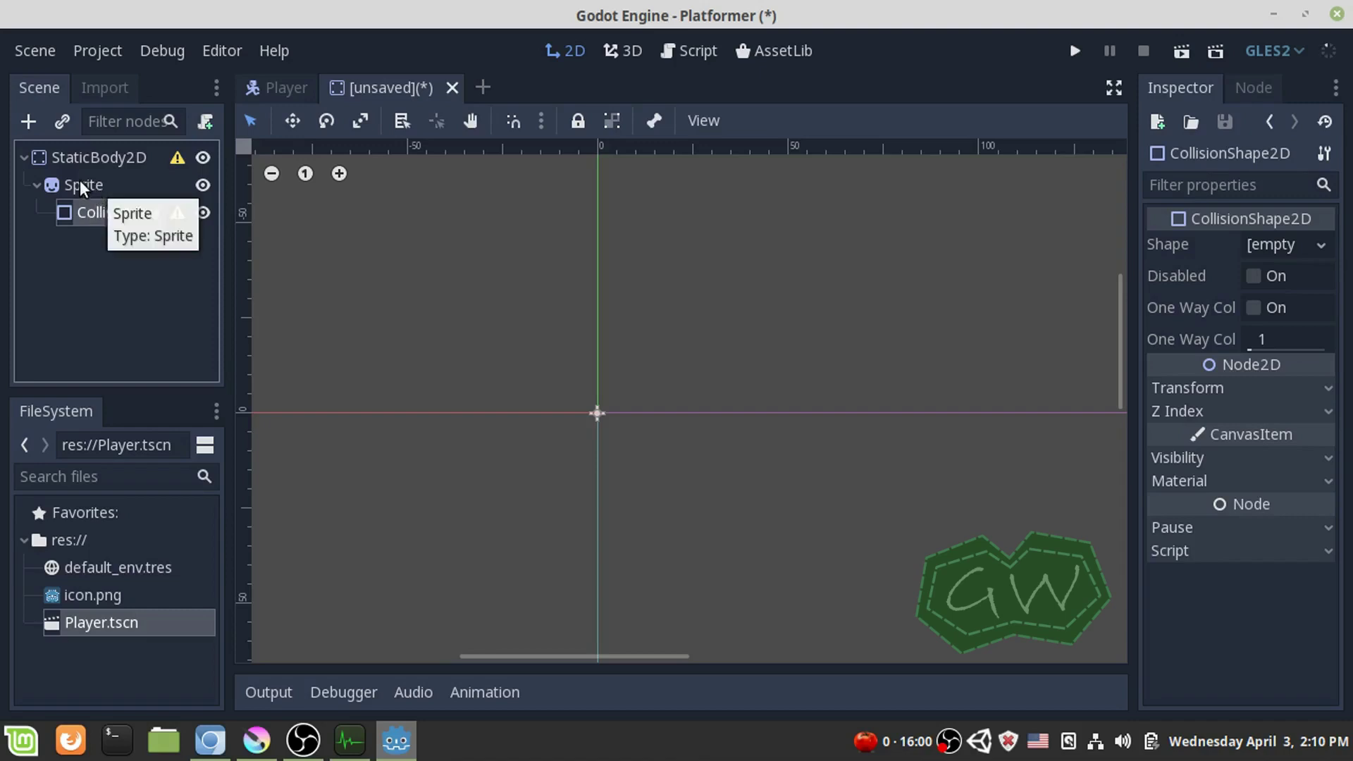
- Add a second StaticBody2D under the Sprite node and place it above the collision shape
left_click(81, 184)
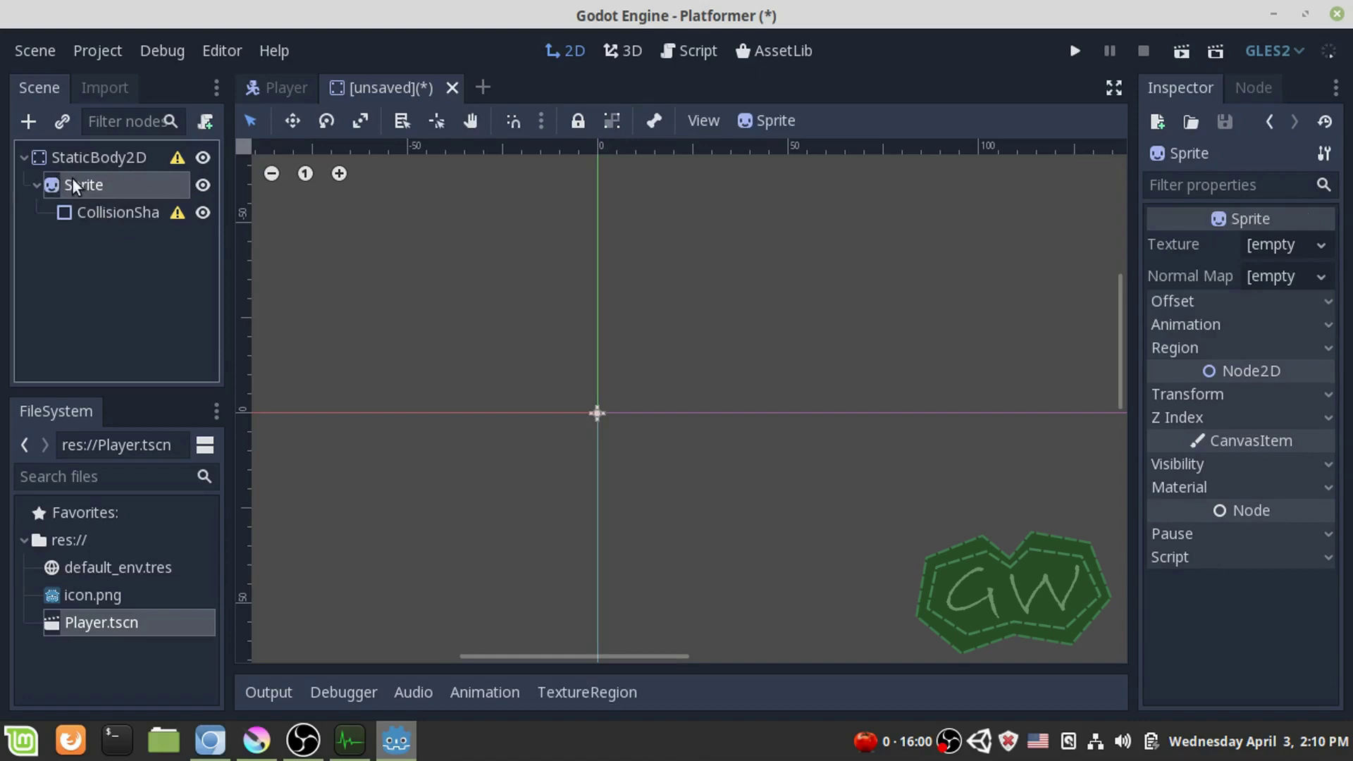
key("ctrl+a")
type("static")
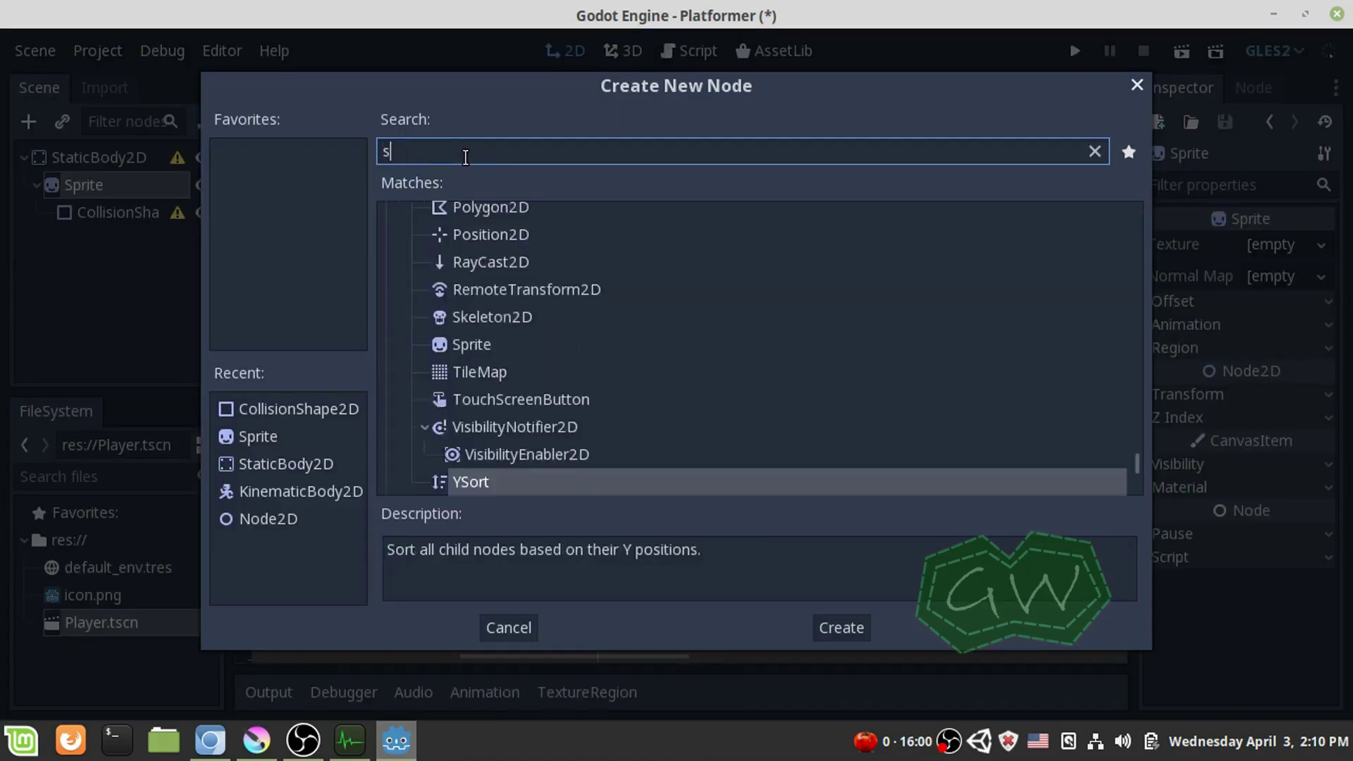
key("Return")
left_click_drag(69, 240, 79, 206)
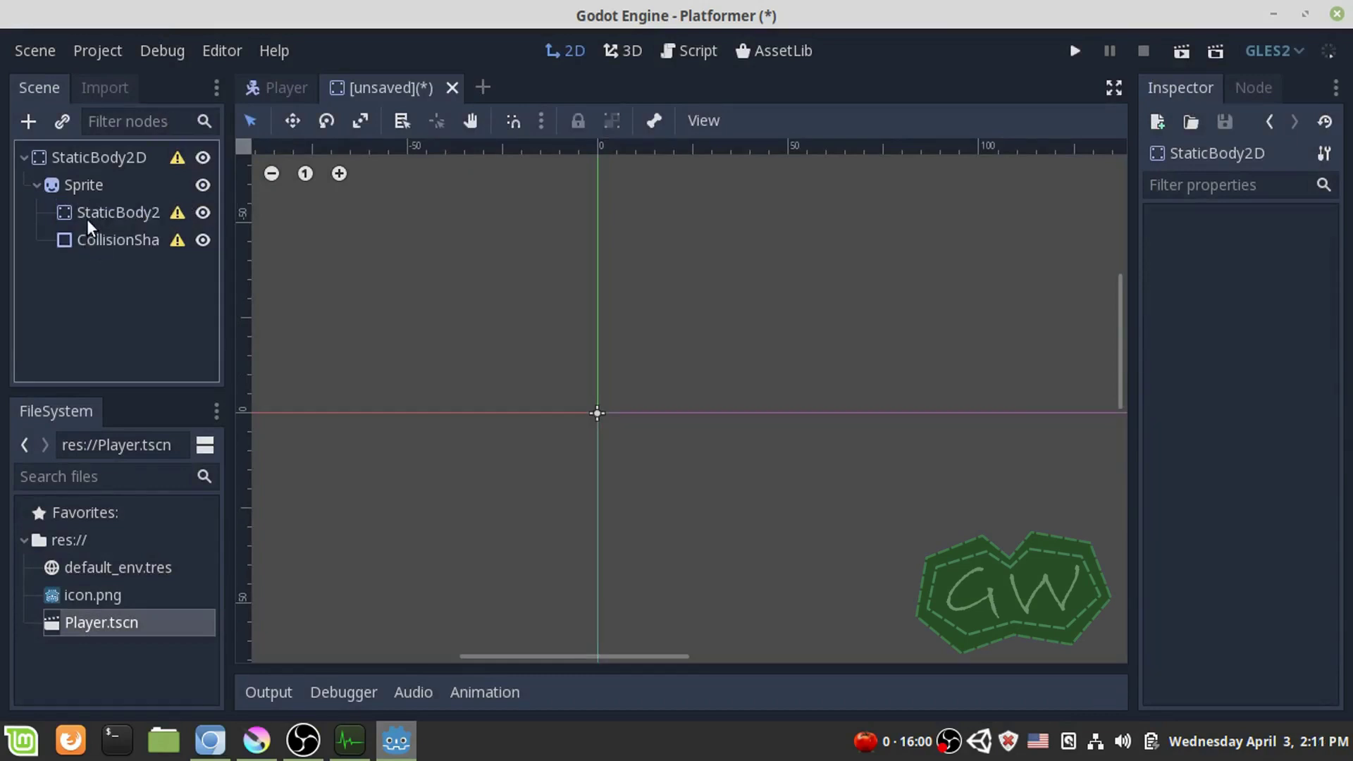
- Move the CollisionShape2D out of the Sprite node so it sits directly under the StaticBody2D root
left_click(87, 215)
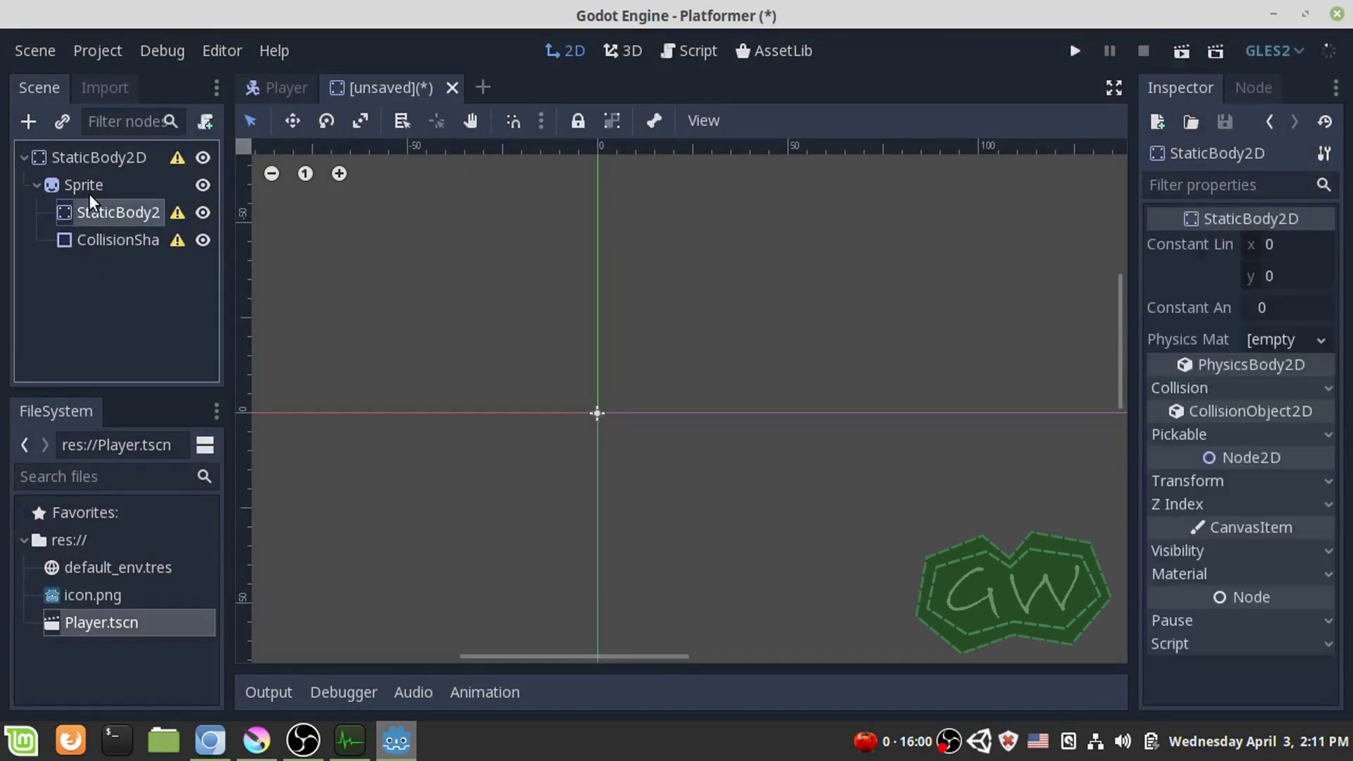
left_click(78, 237)
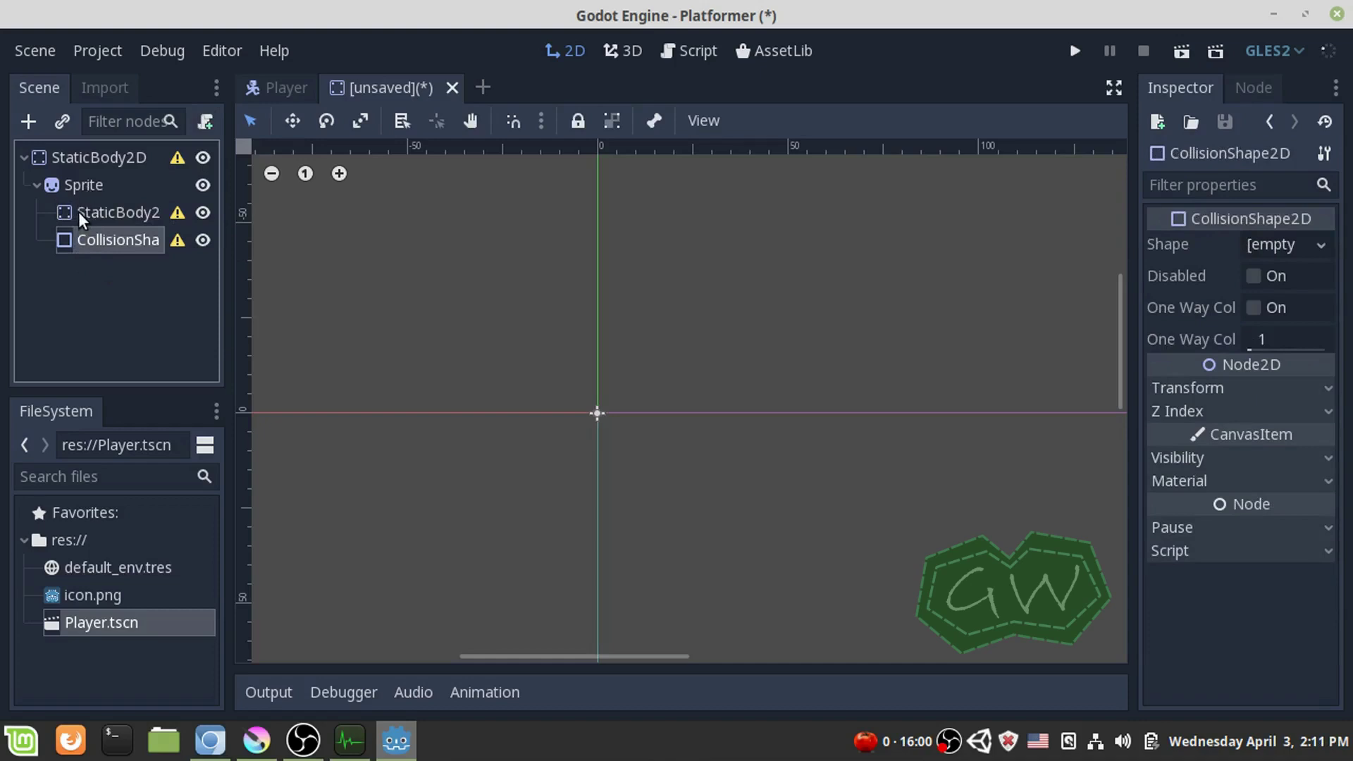
left_click(78, 211)
left_click(77, 238)
left_click(78, 240)
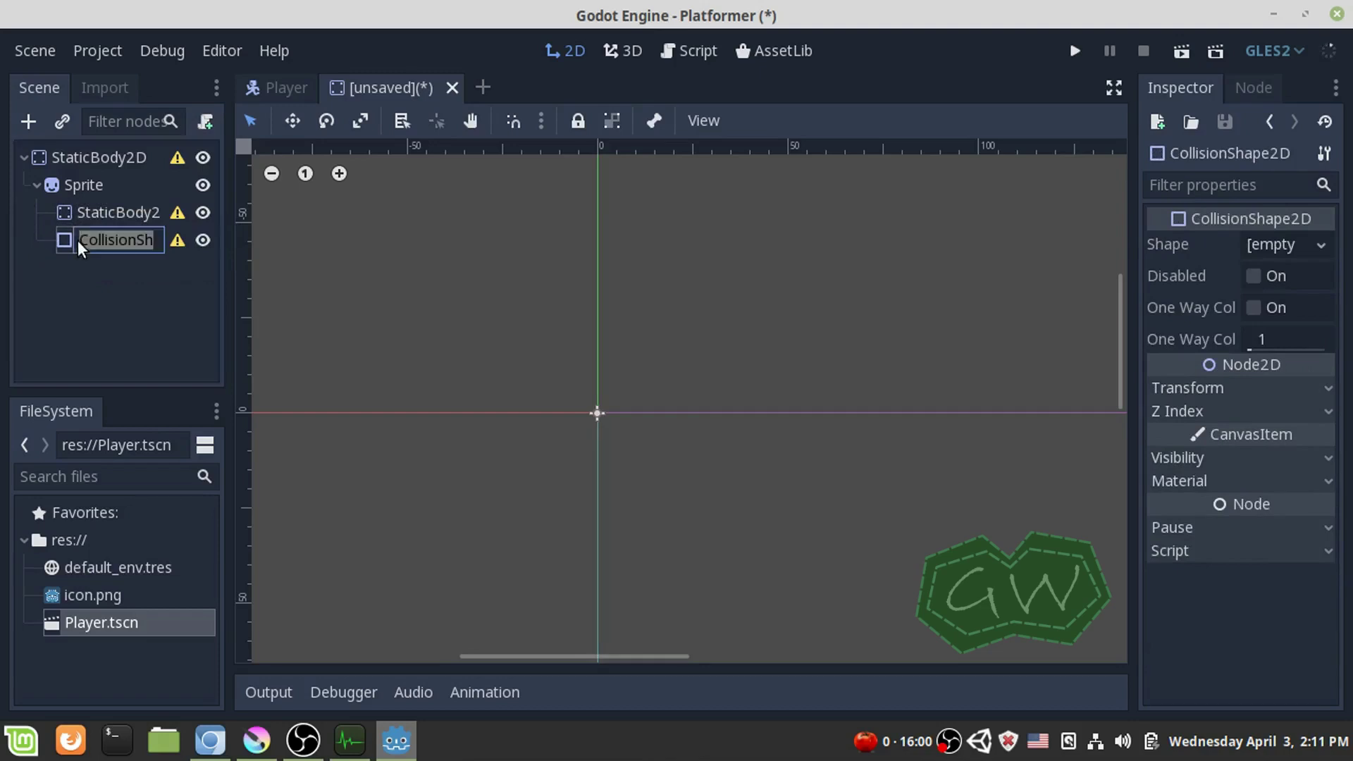
left_click(63, 240)
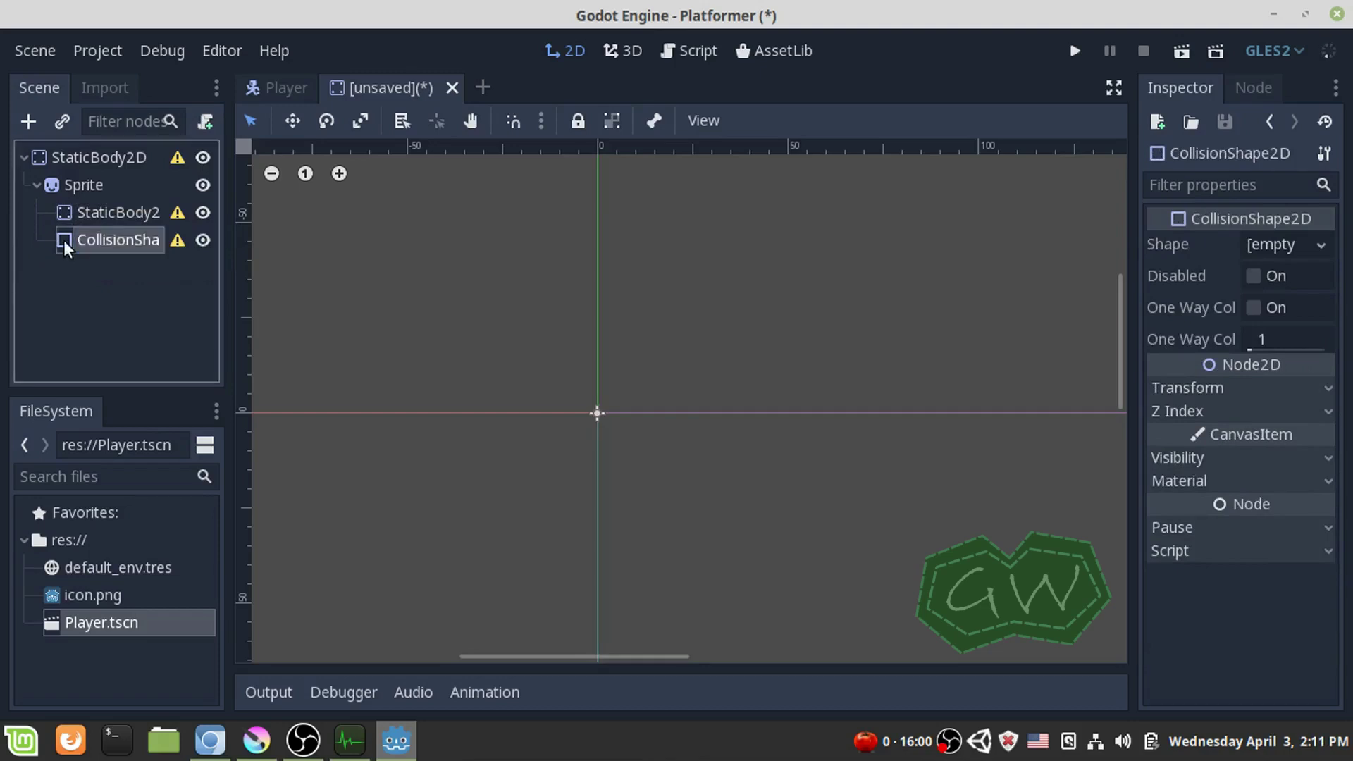
left_click_drag(62, 239, 107, 156)
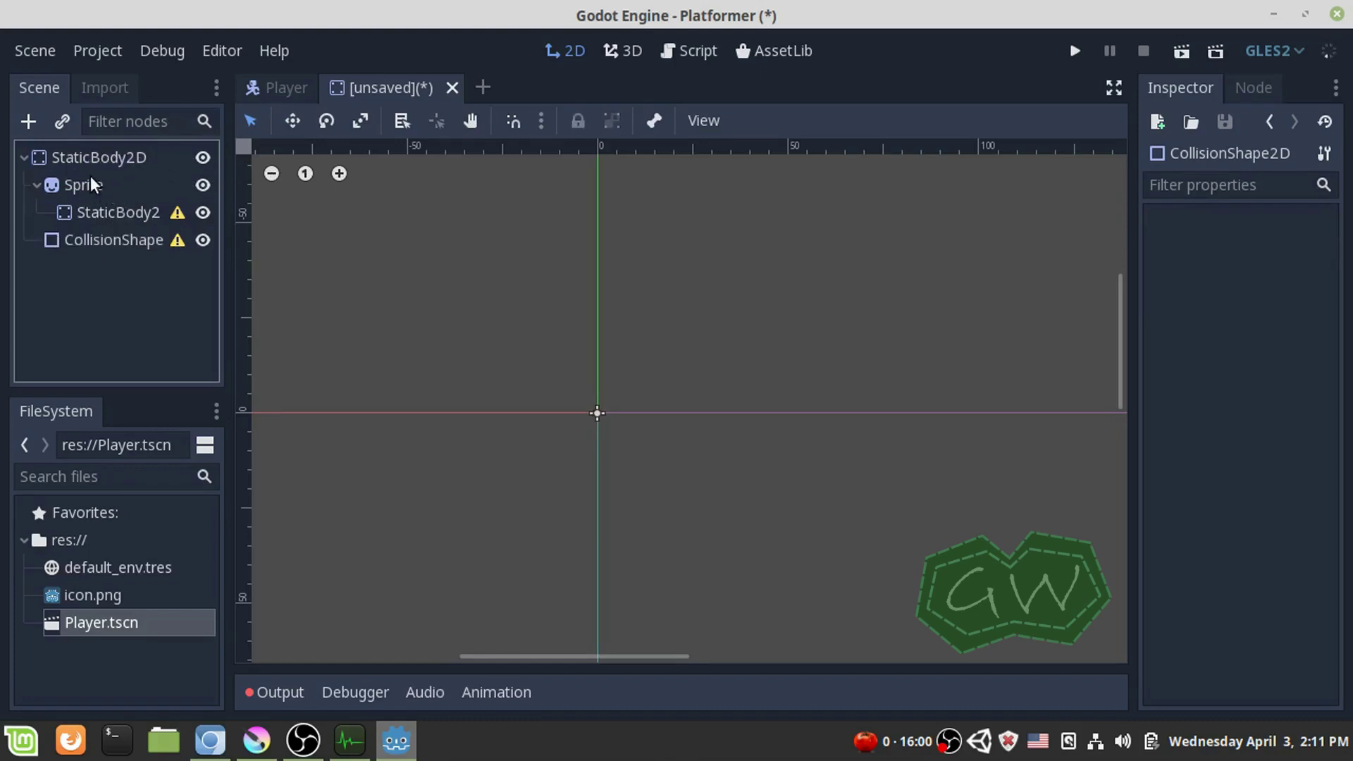
- Delete the extra StaticBody2D nested under the Sprite node and select the collision shape
left_click(107, 206)
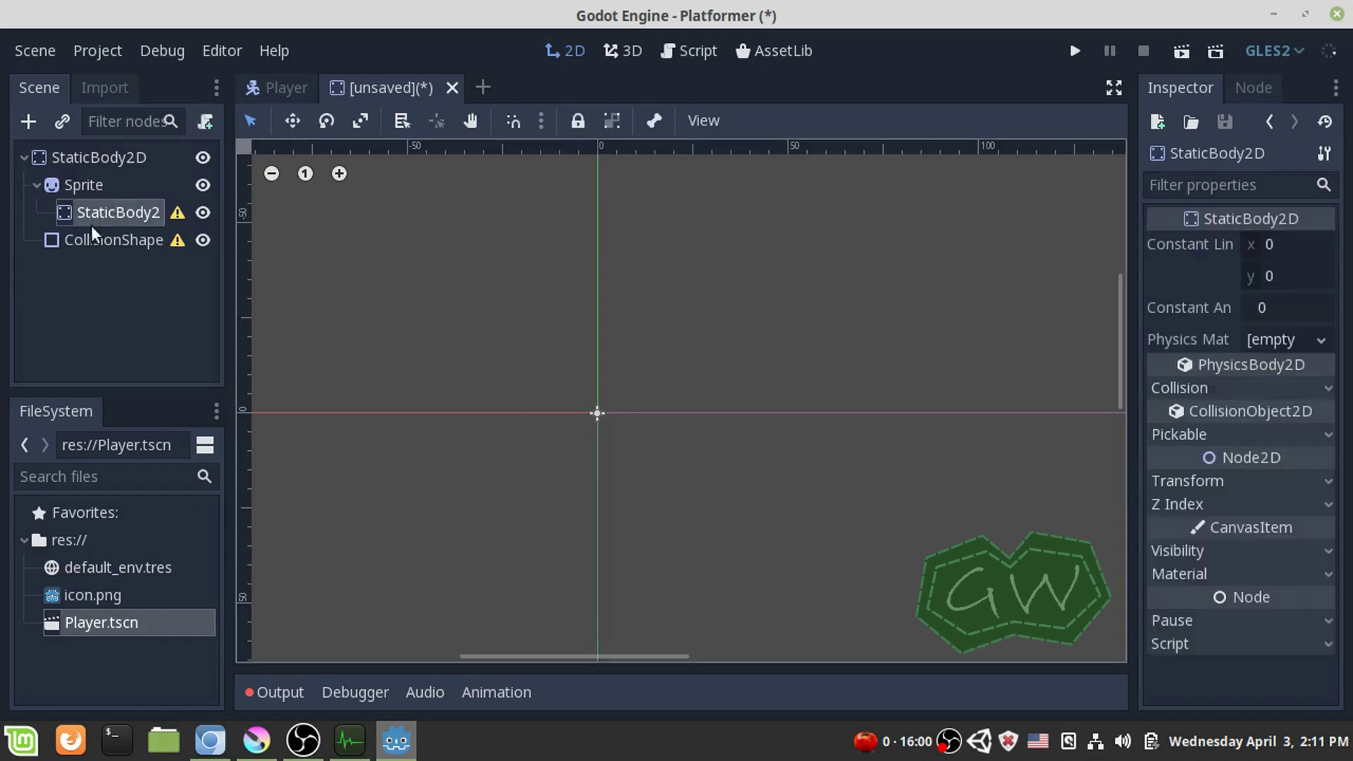
key("Delete")
key("Return")
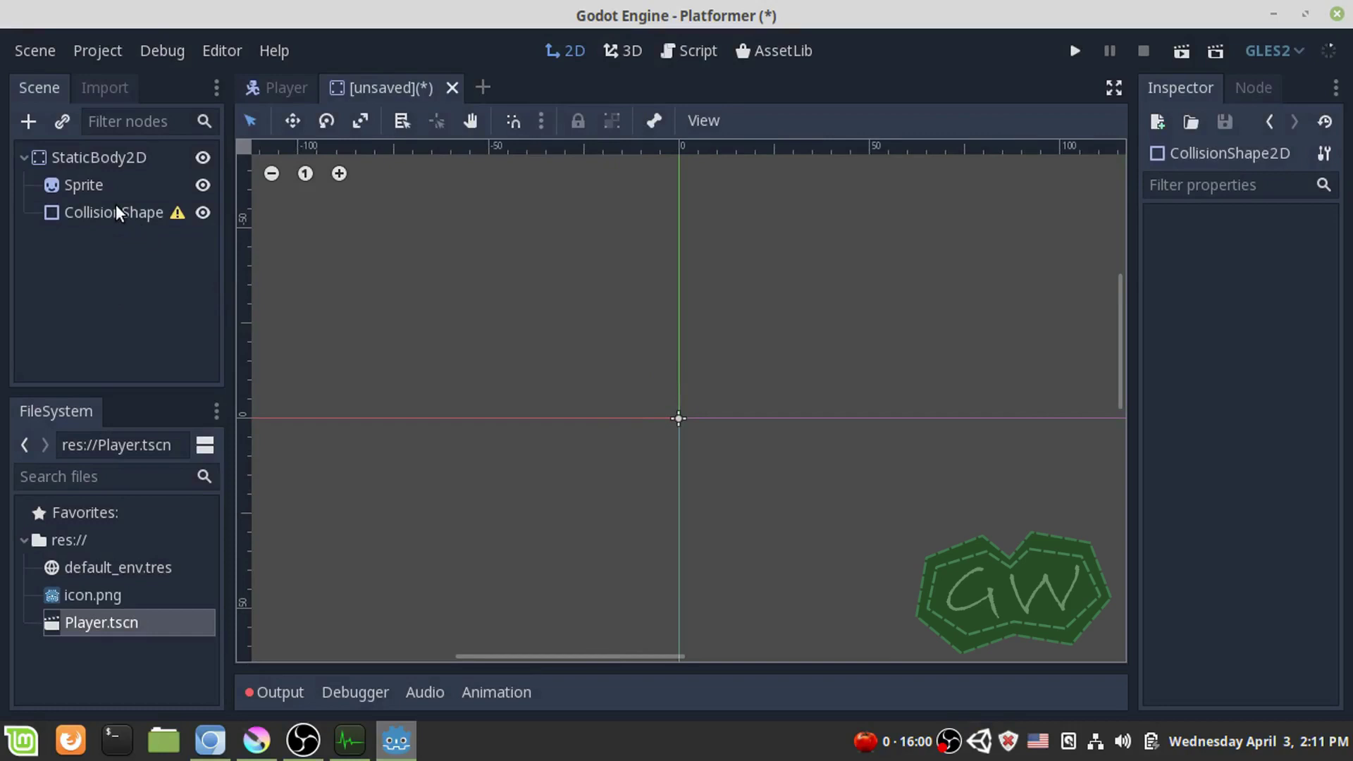
left_click(115, 204)
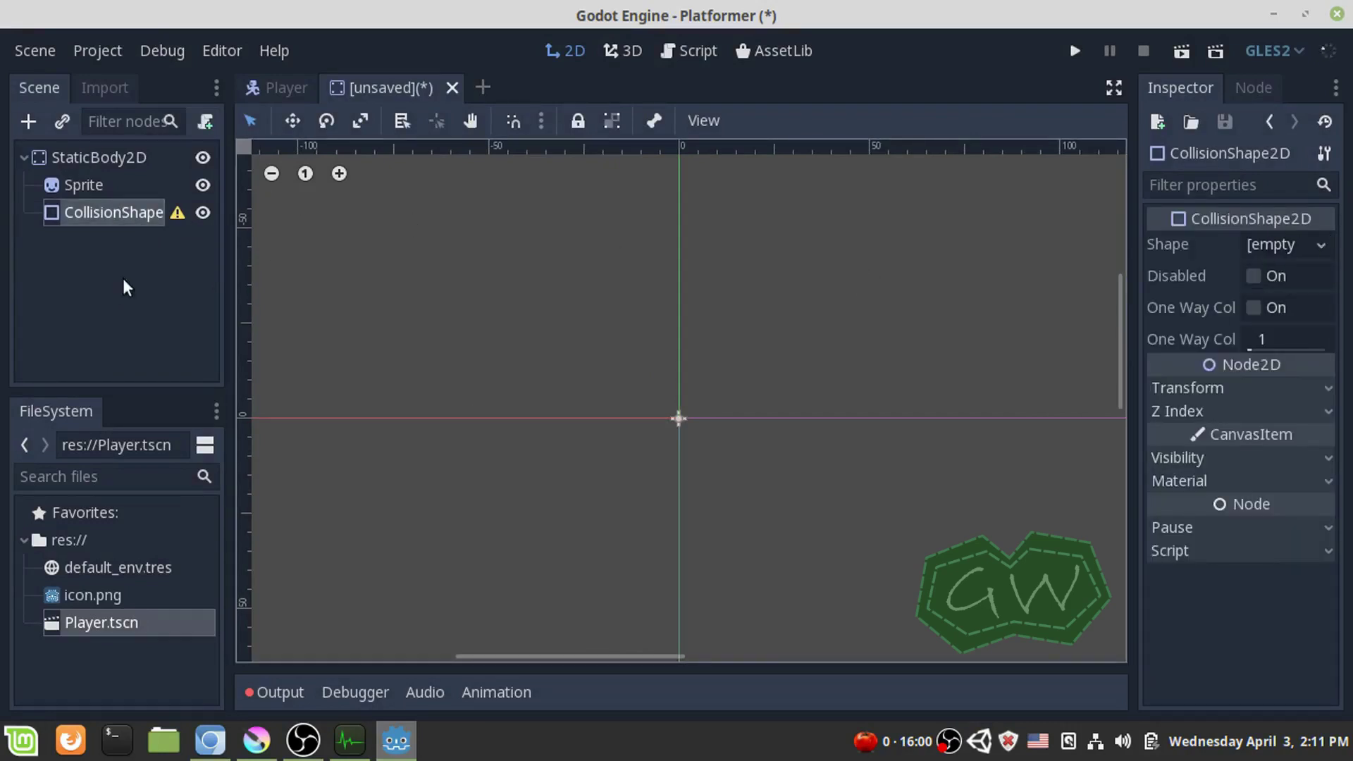
- Rename the root StaticBody2D node to Floor
double_click(82, 156)
type("Floor")
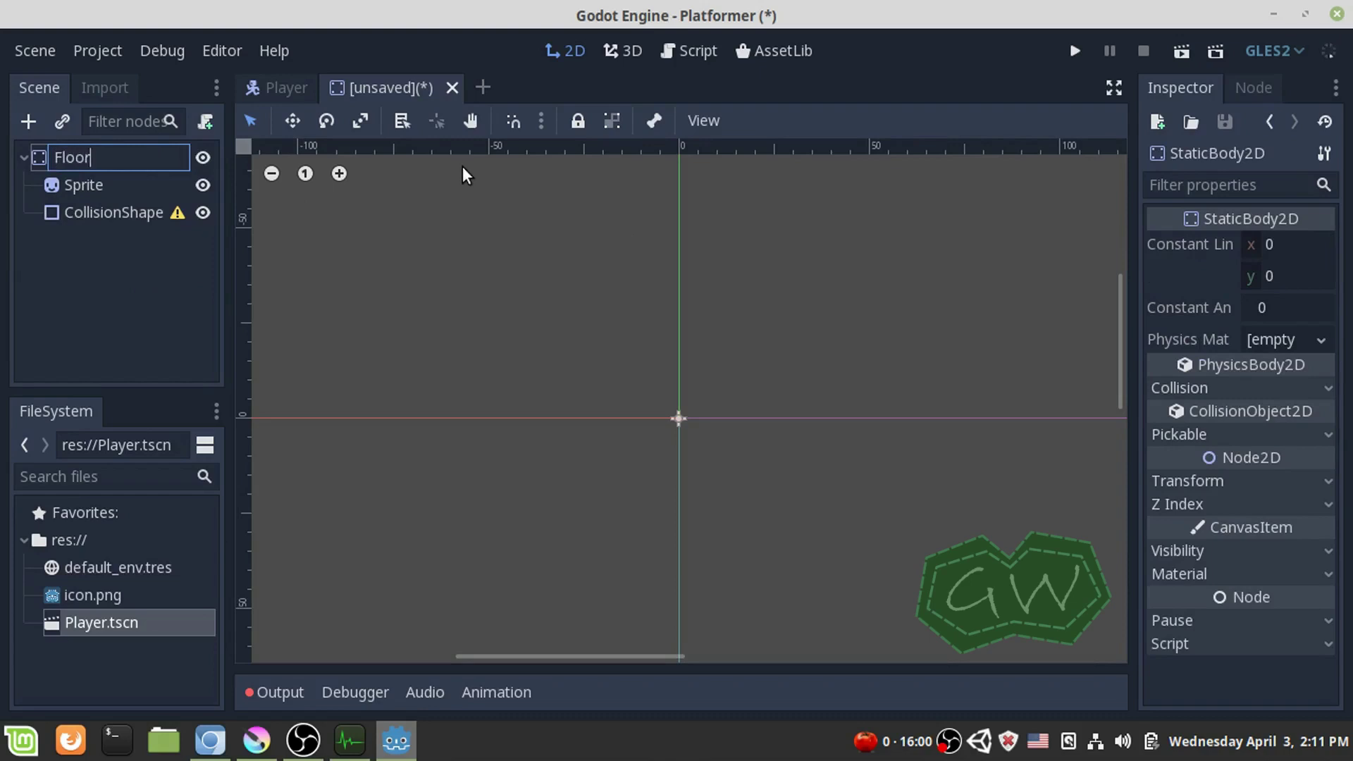
key("Return")
- Assign icon.png as the texture of the floor's Sprite node
left_click(108, 183)
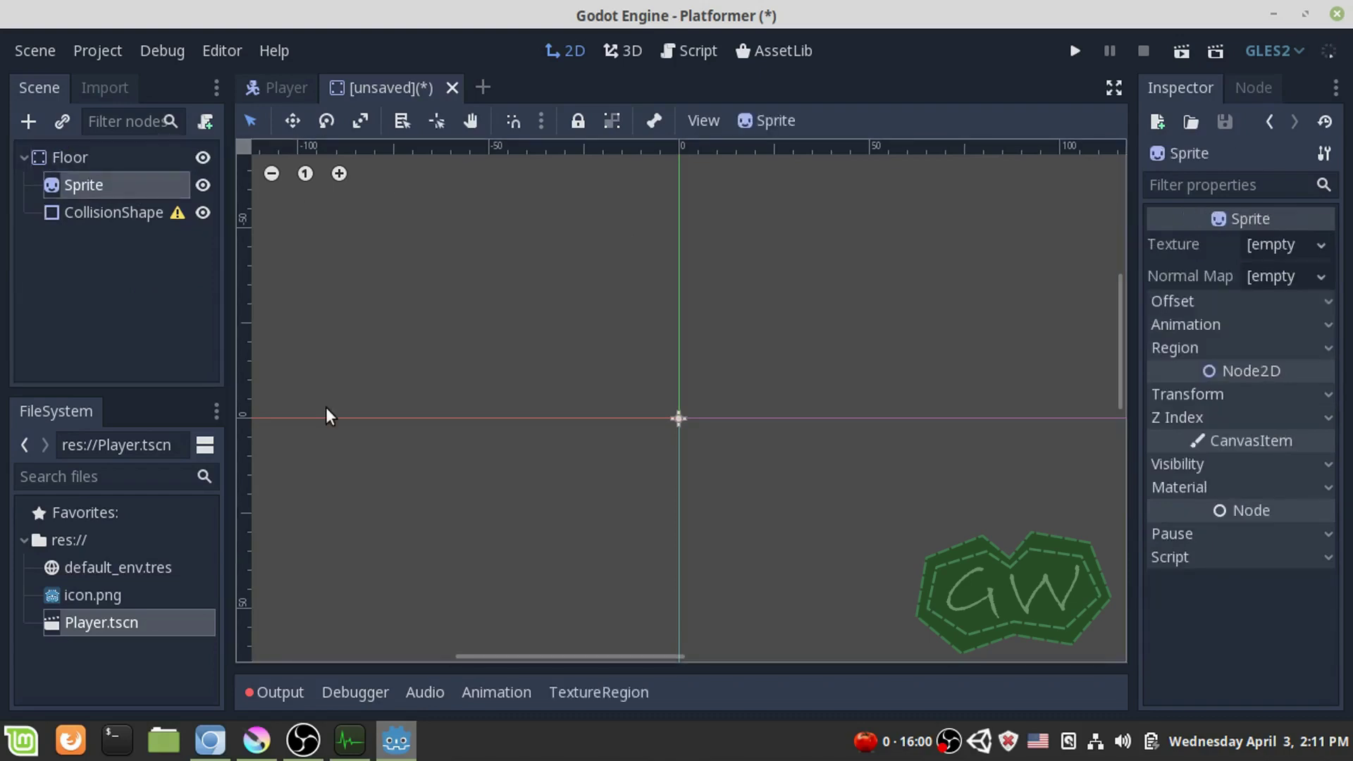
scroll(641, 317, "up", 1)
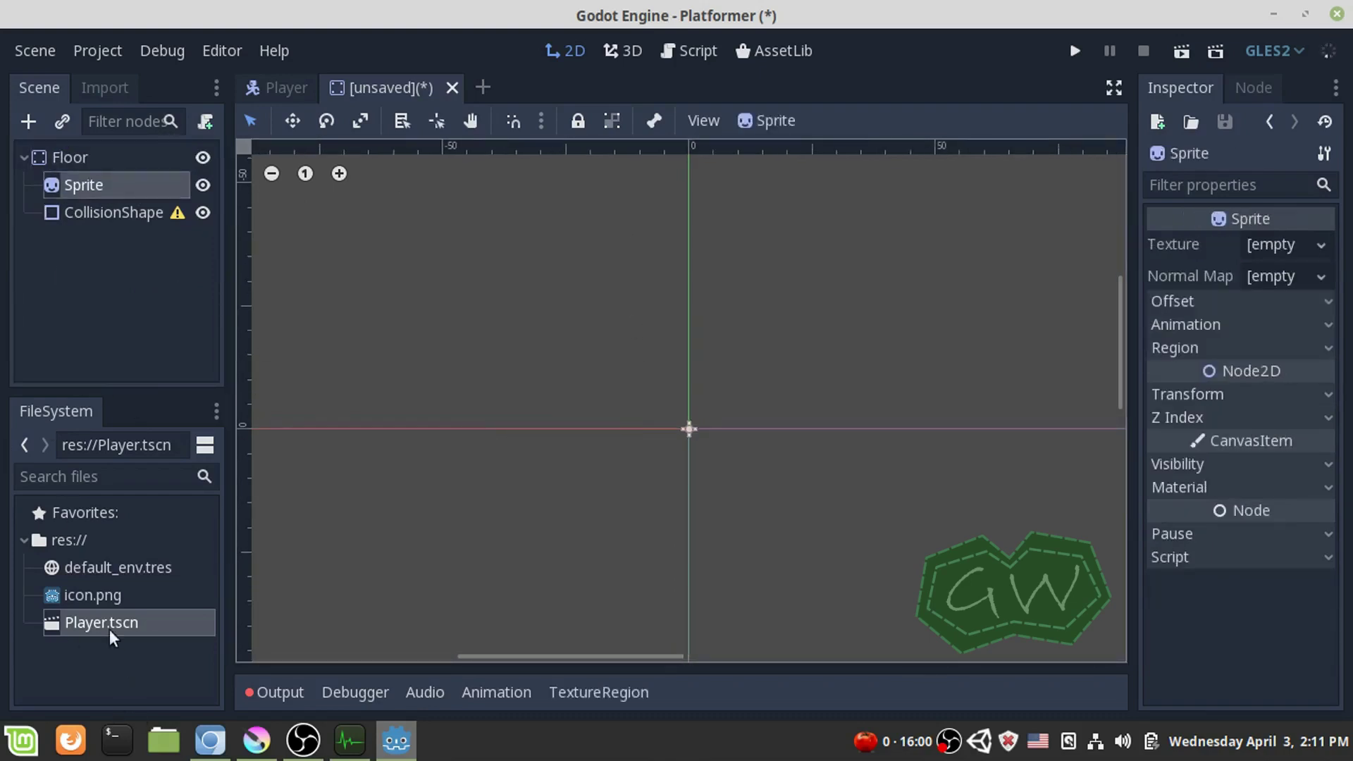
left_click(112, 594)
left_click_drag(111, 595, 1191, 325)
left_click_drag(1259, 238, 1275, 244)
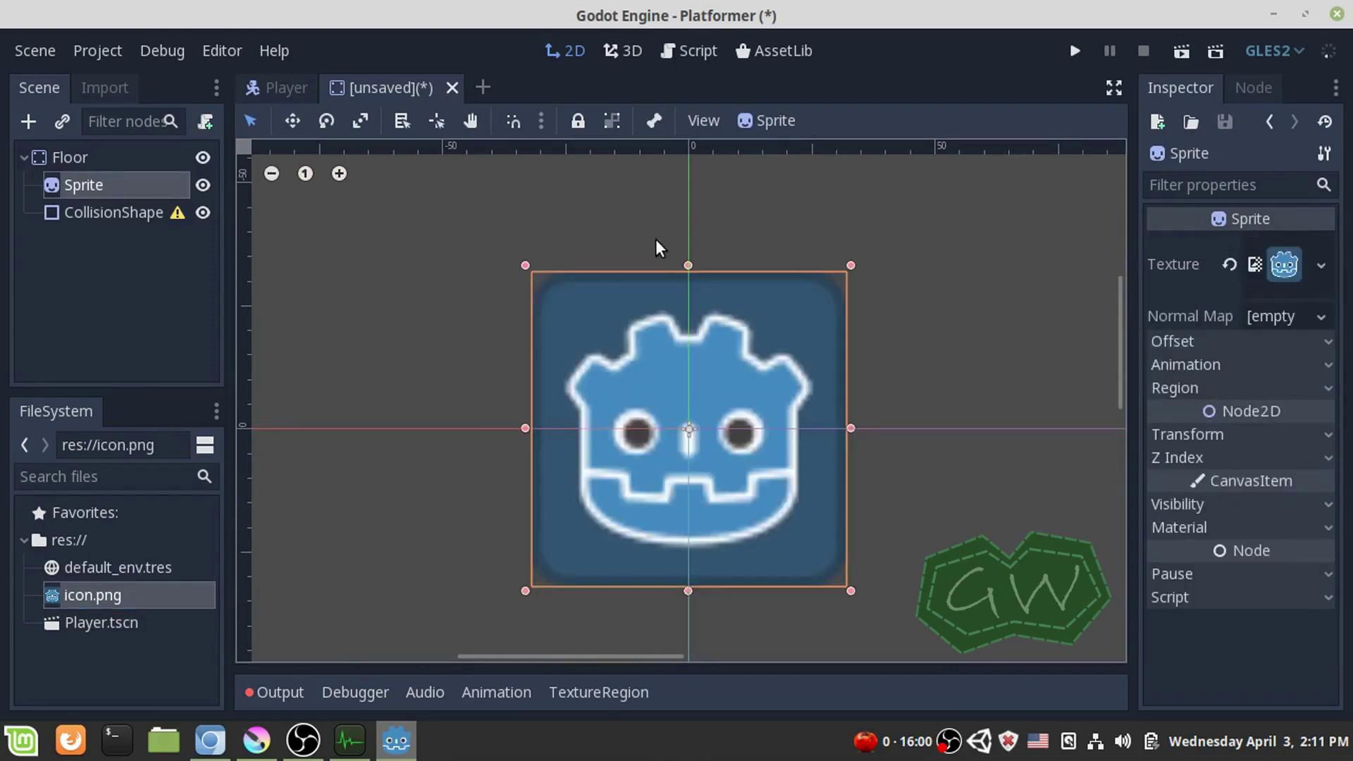
- Flatten the floor sprite by setting its Y scale to 0.5
left_click_drag(687, 267, 687, 361)
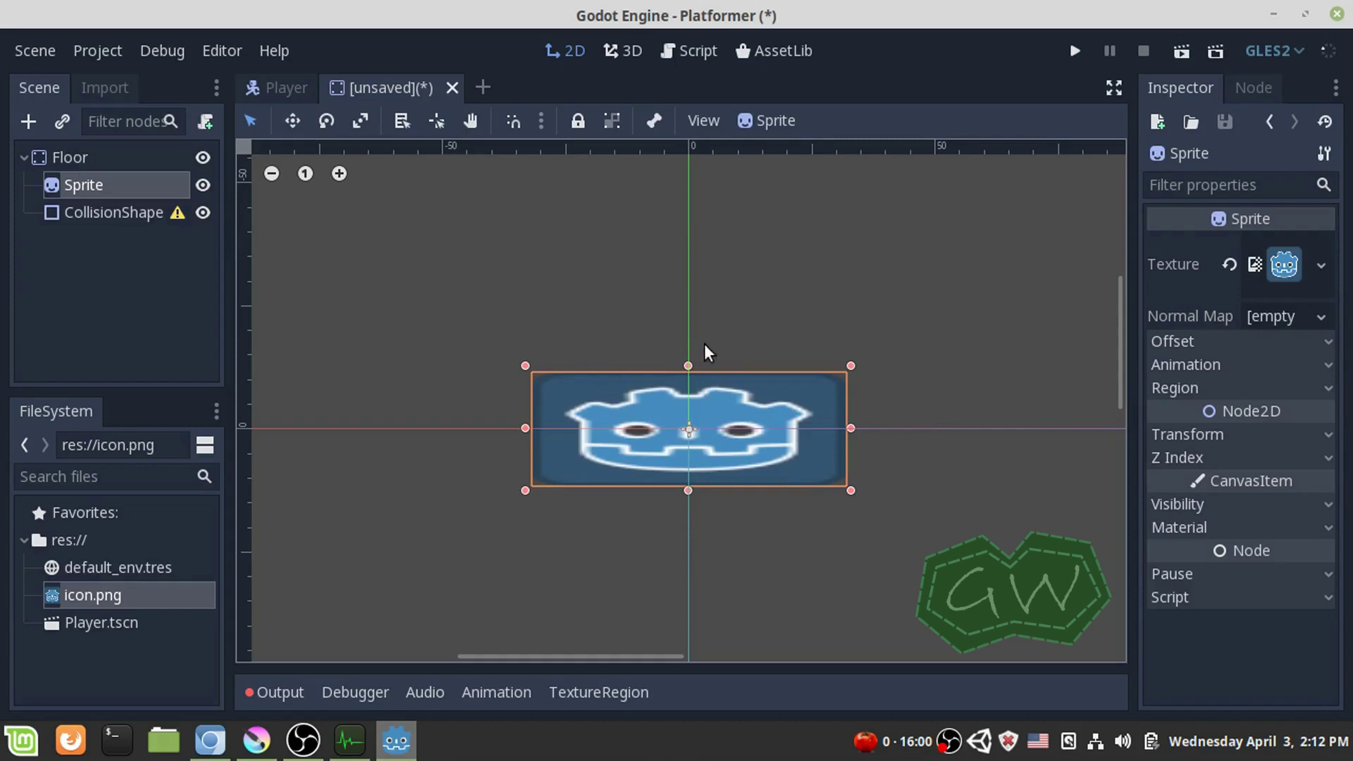
left_click_drag(688, 364, 689, 362)
left_click(1218, 432)
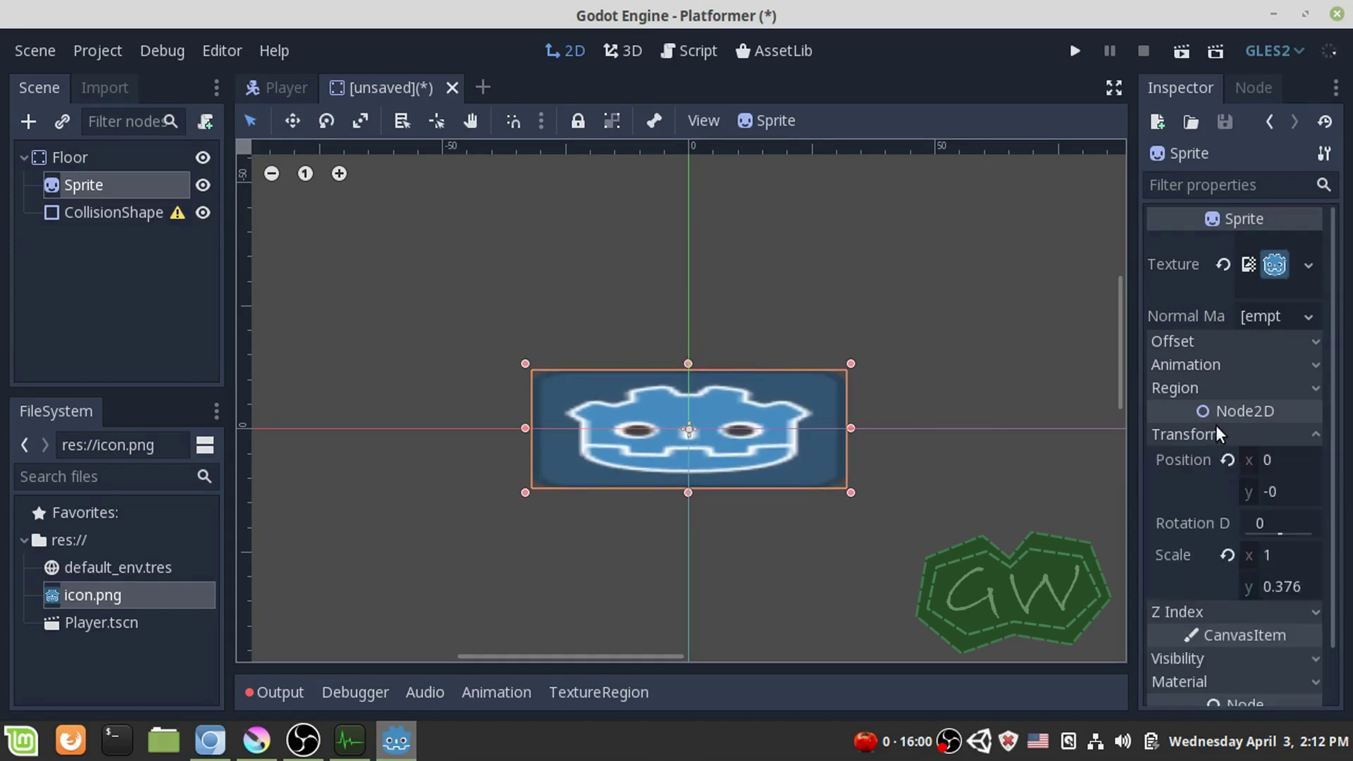
left_click(1286, 586)
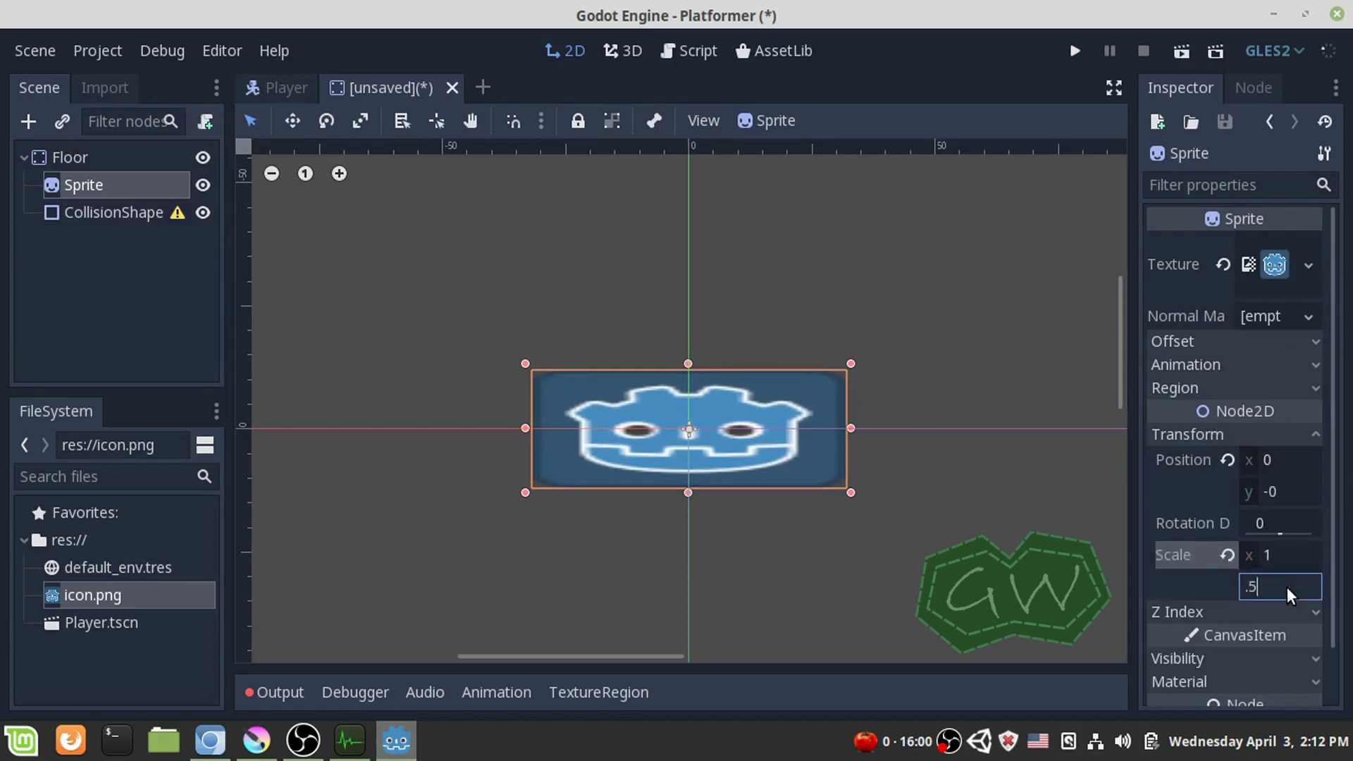
type(".5")
key("Return")
- Give the CollisionShape2D a new RectangleShape2D and resize the rectangle to cover the floor sprite
left_click(113, 212)
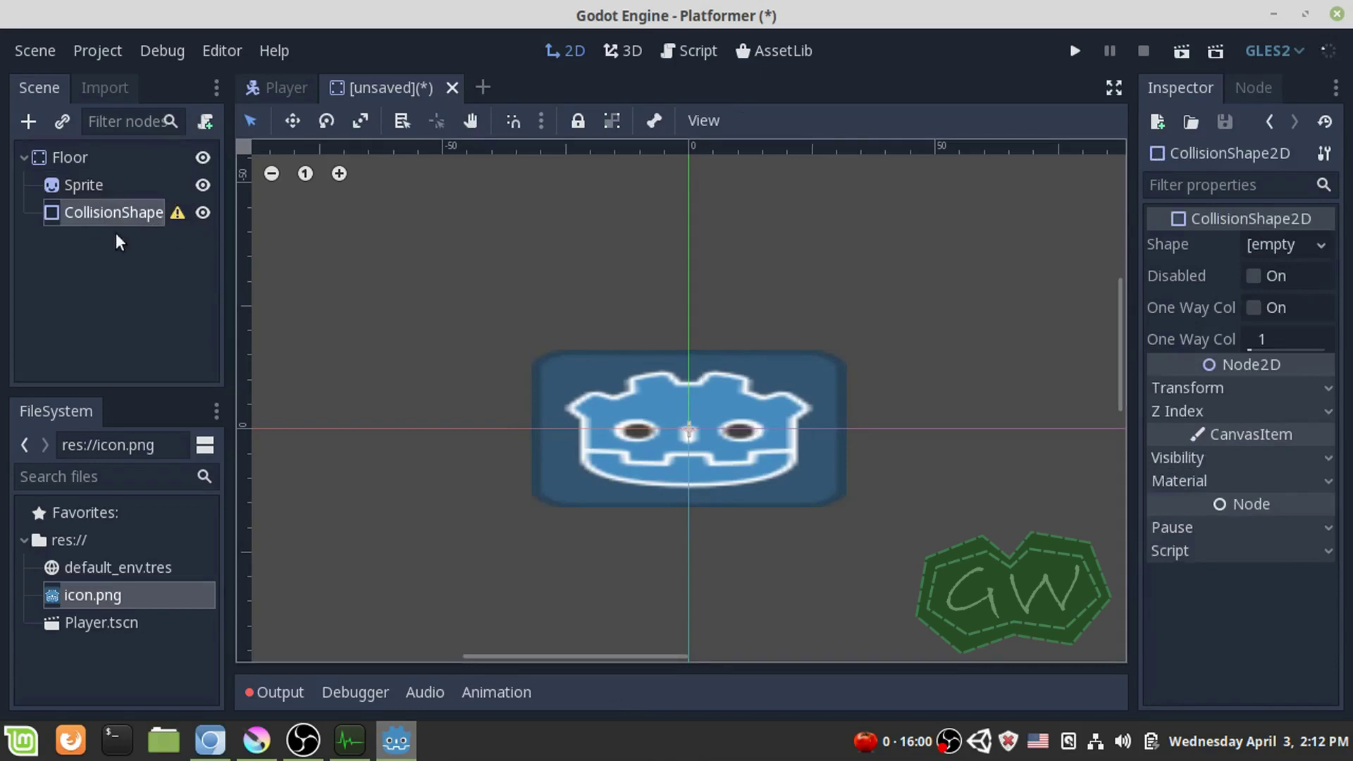
left_click(1321, 245)
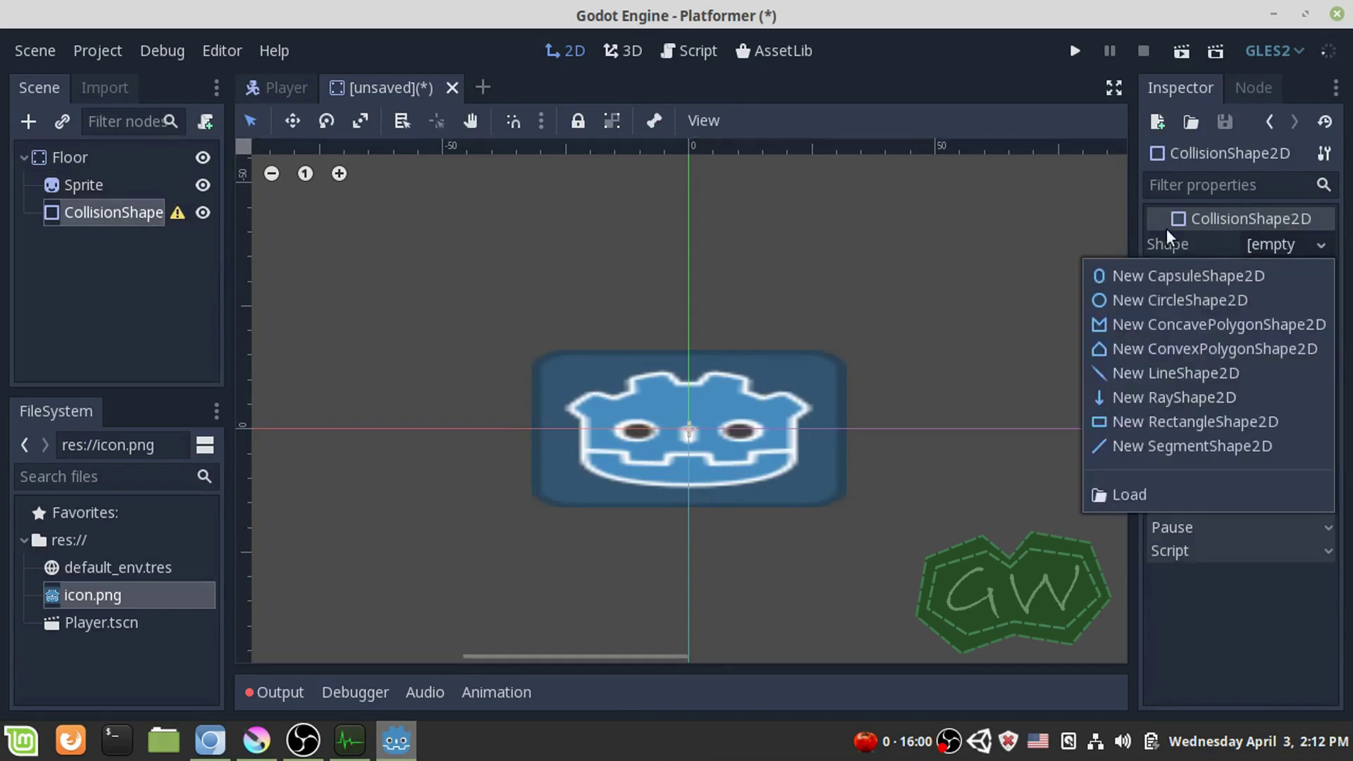
left_click(1272, 424)
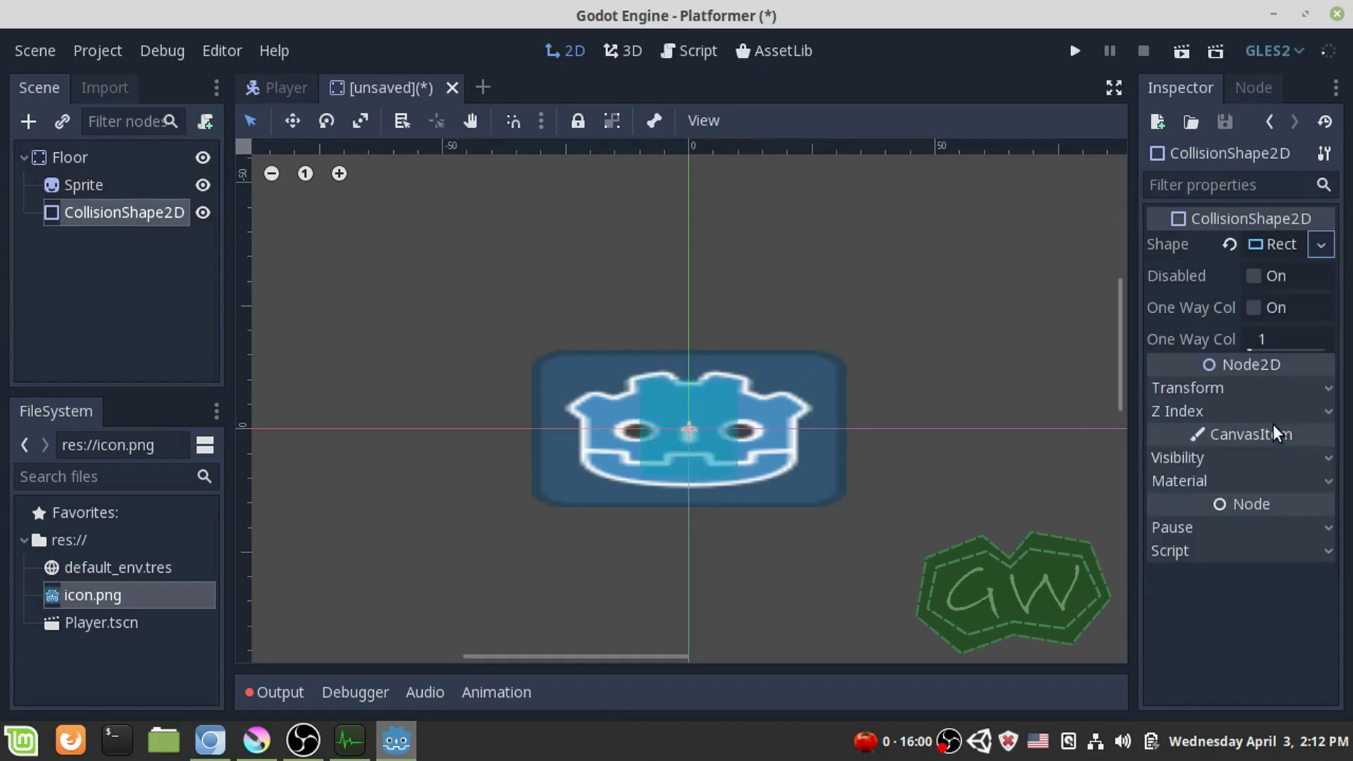
scroll(689, 437, "up", 1)
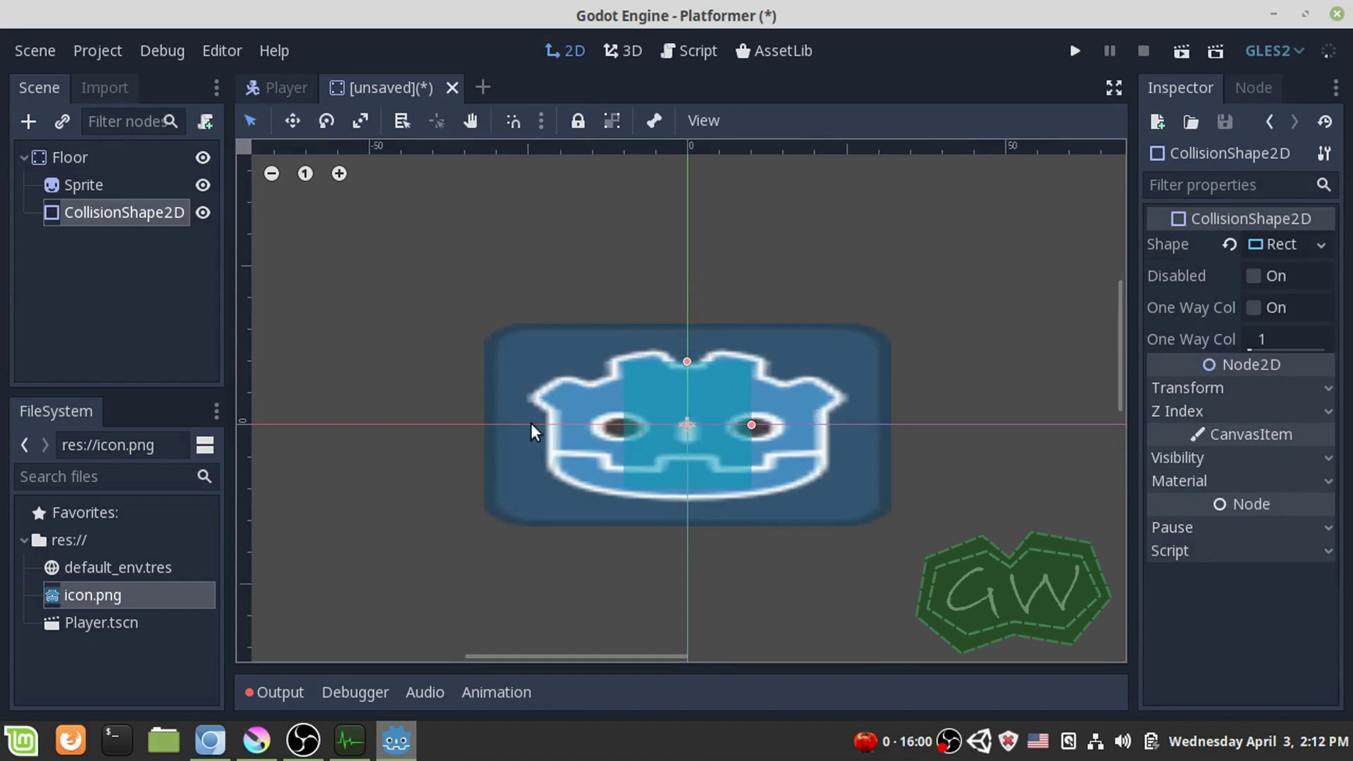
scroll(605, 425, "right", 2)
left_click_drag(620, 426, 752, 425)
left_click_drag(554, 362, 561, 320)
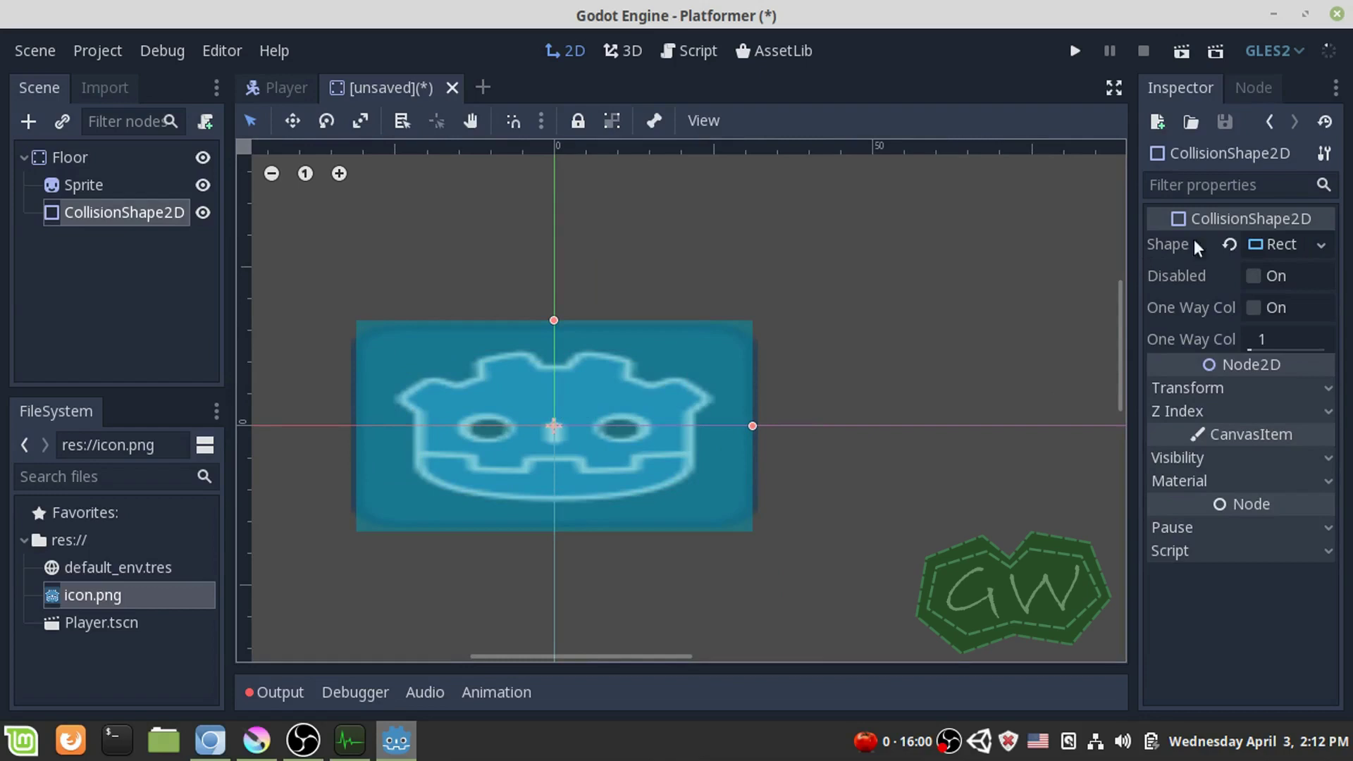
- Set the collision rectangle's extents to 30 in X and 15 in Y
left_click(1278, 243)
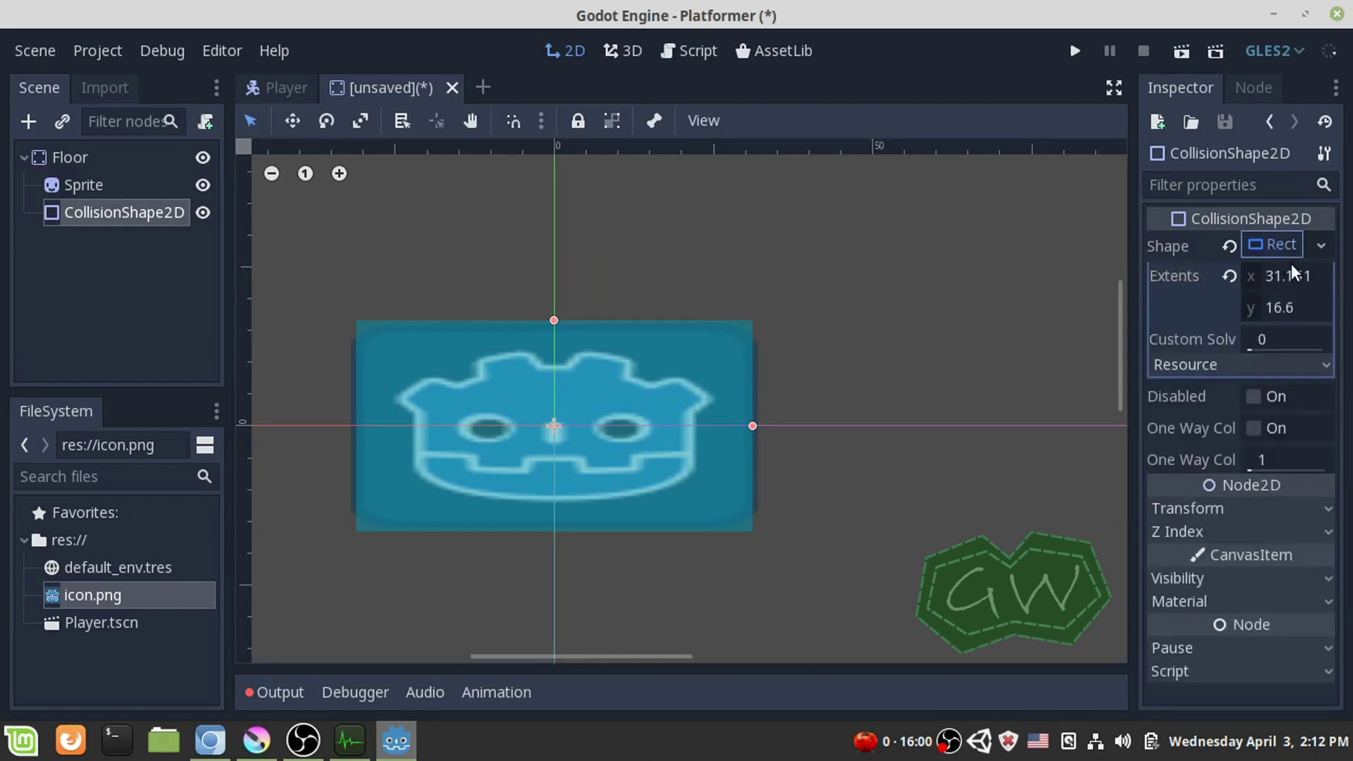
left_click(1292, 271)
type("30")
key("Return")
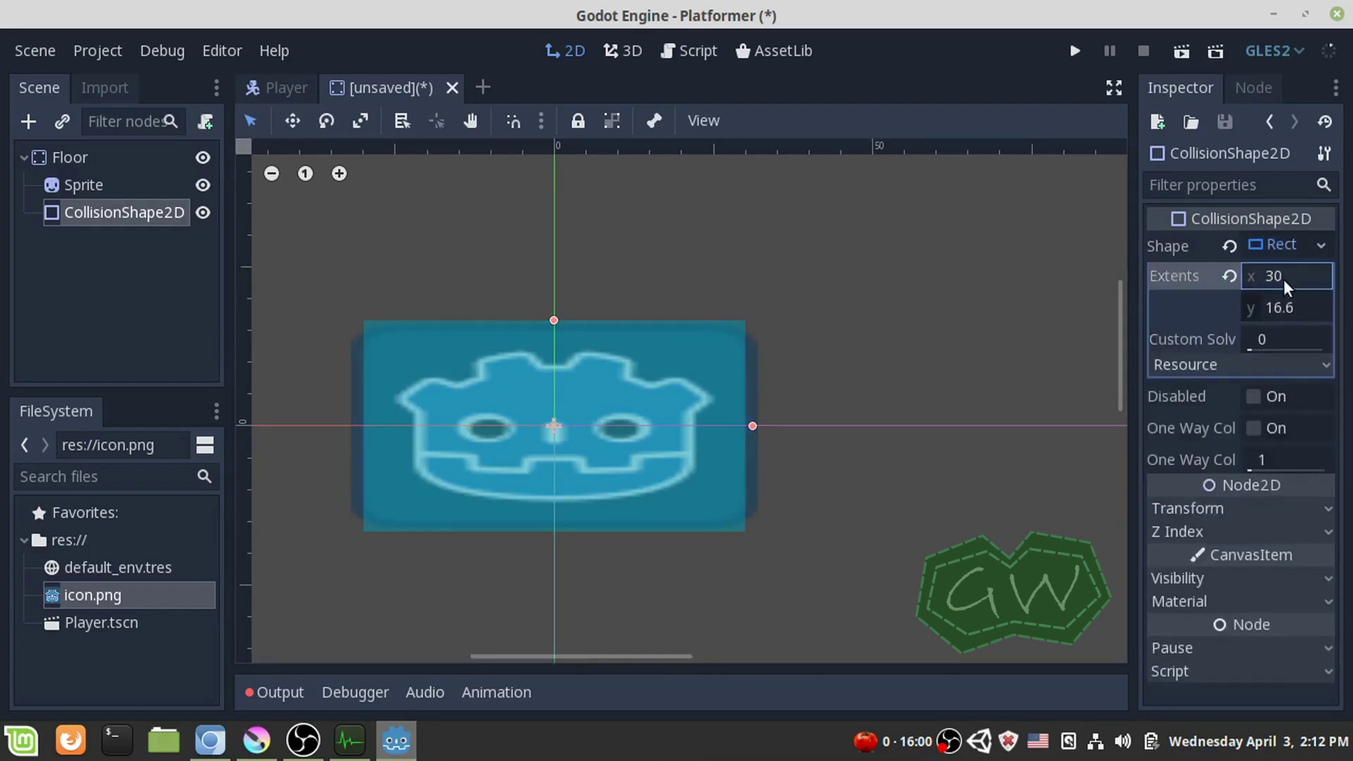
left_click(1285, 306)
type("15")
key("Return")
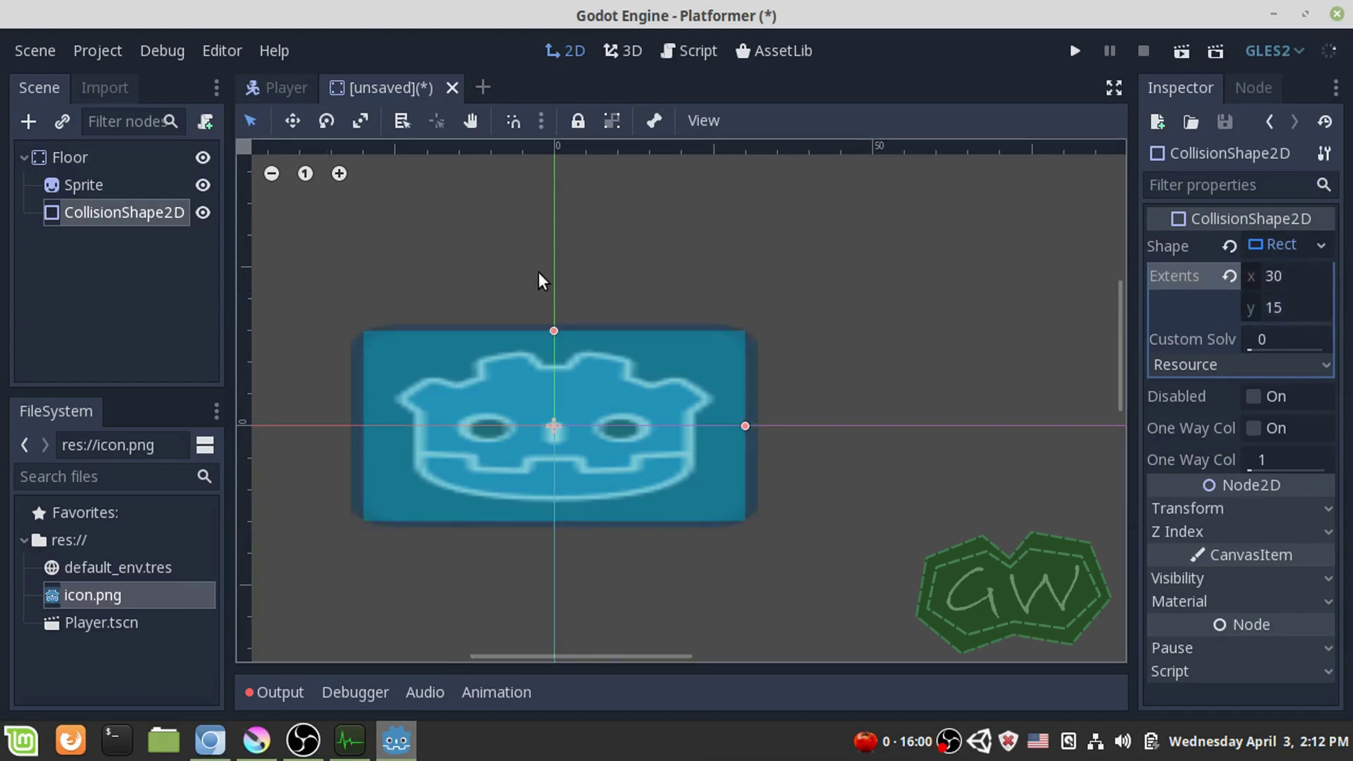
- Save the floor scene as Floor.tscn in the project root
left_click(36, 53)
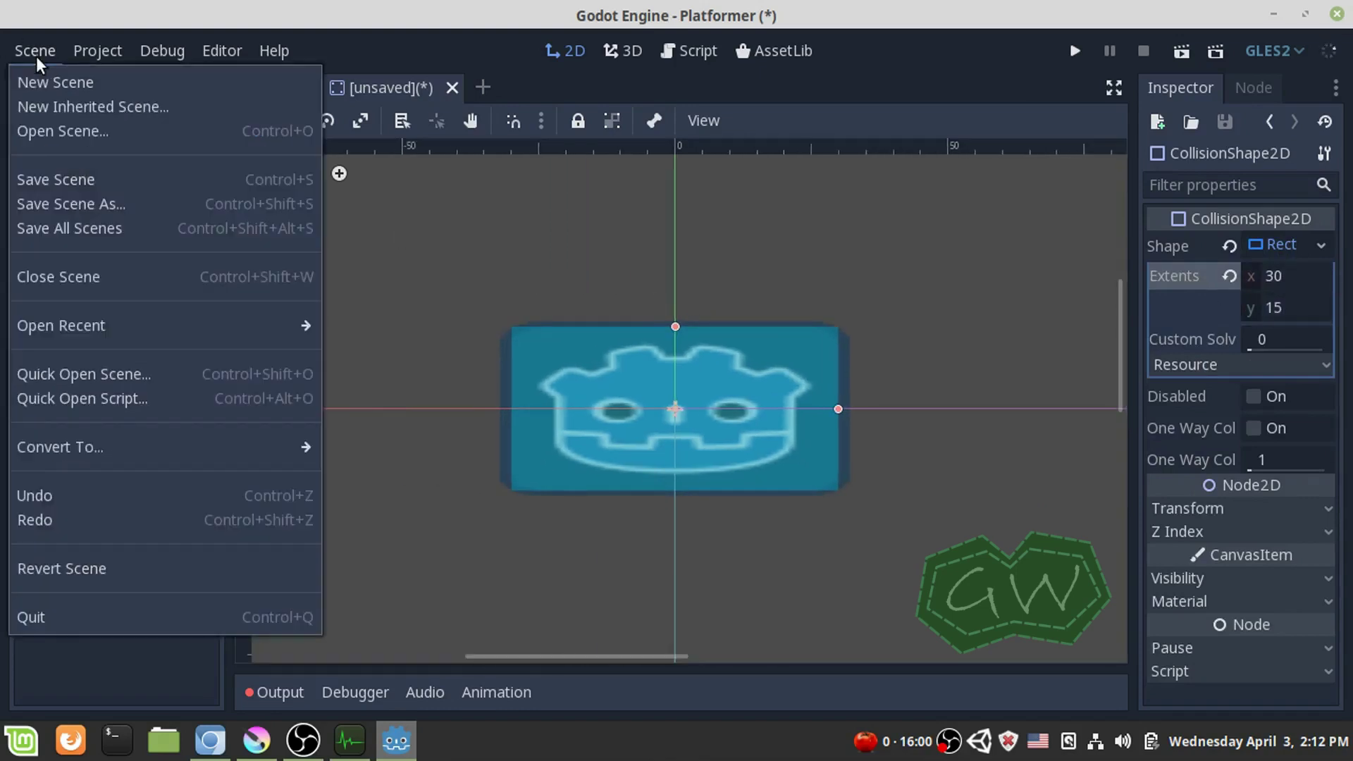
left_click(49, 176)
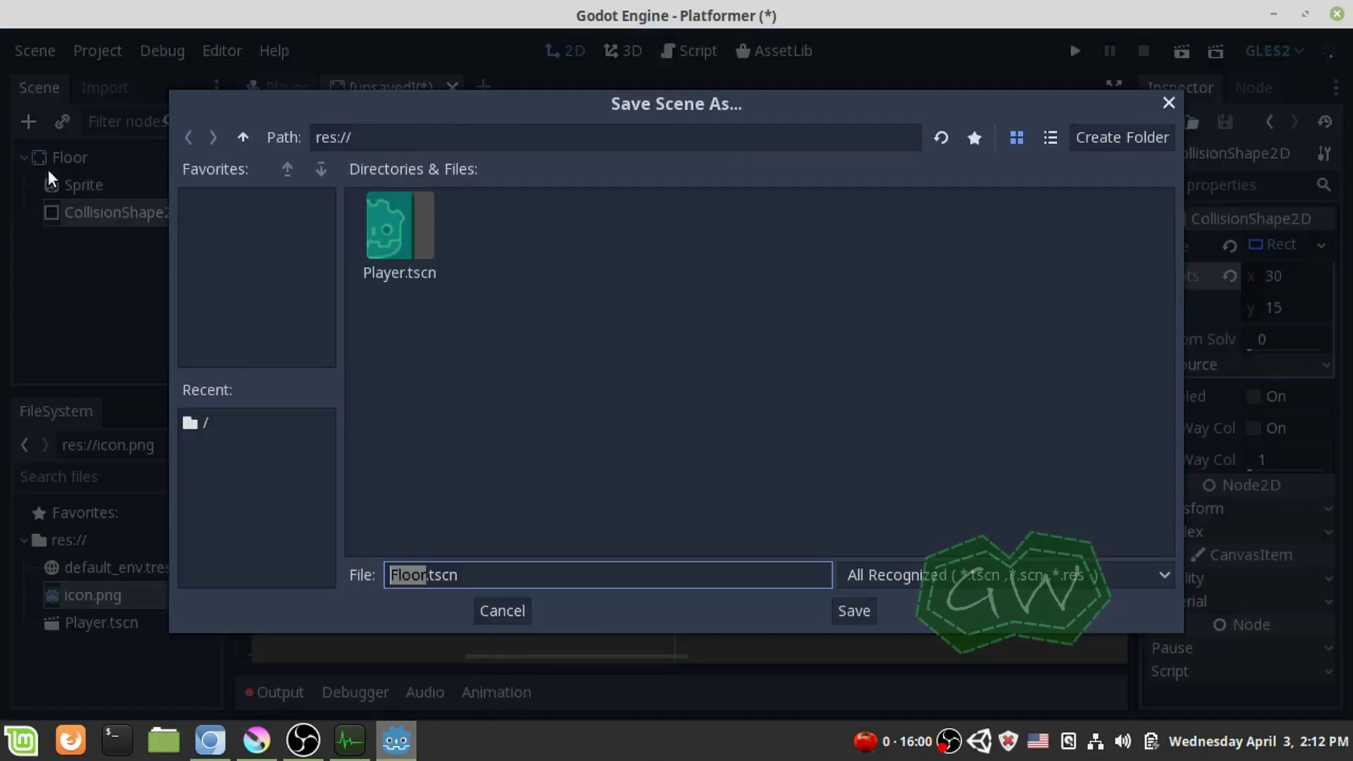
left_click(858, 610)
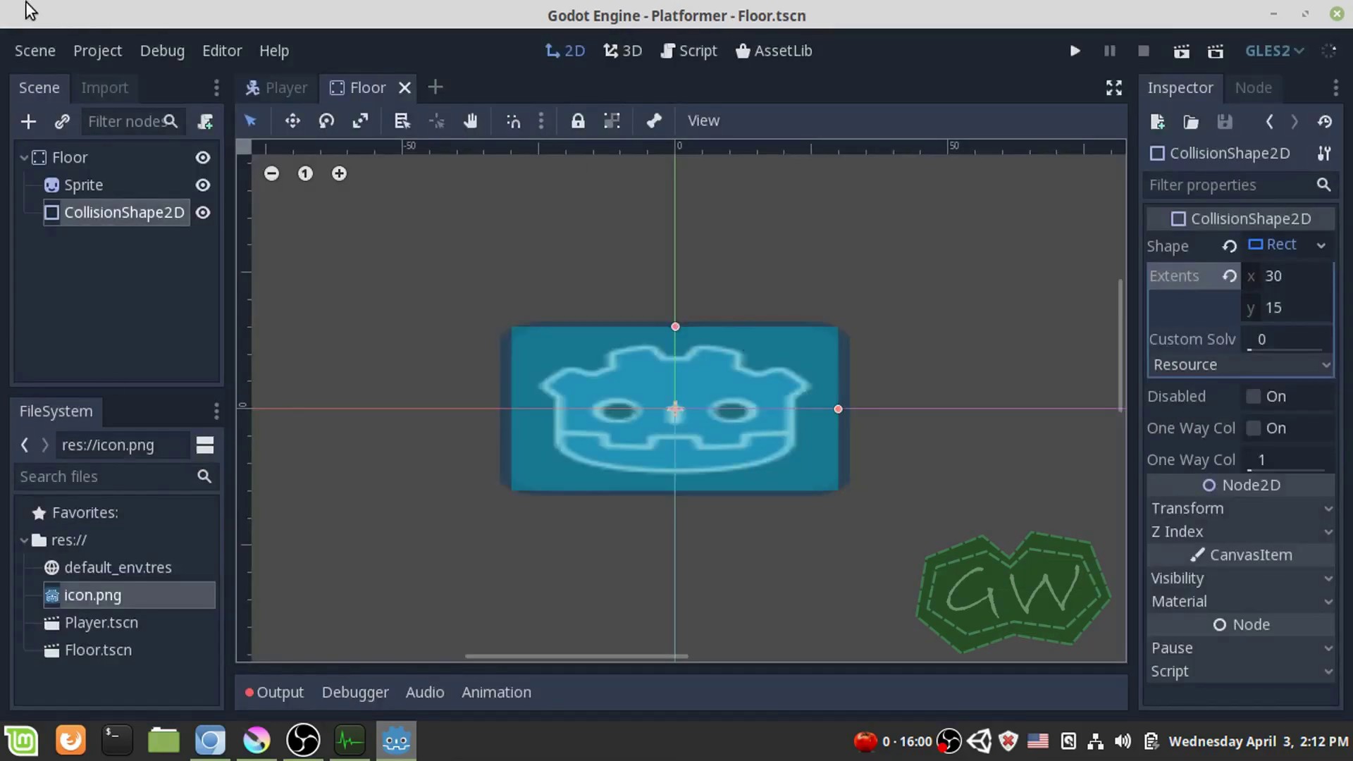
- Create a new scene with a 2D root node and rename the root to Level
left_click(36, 51)
left_click(49, 79)
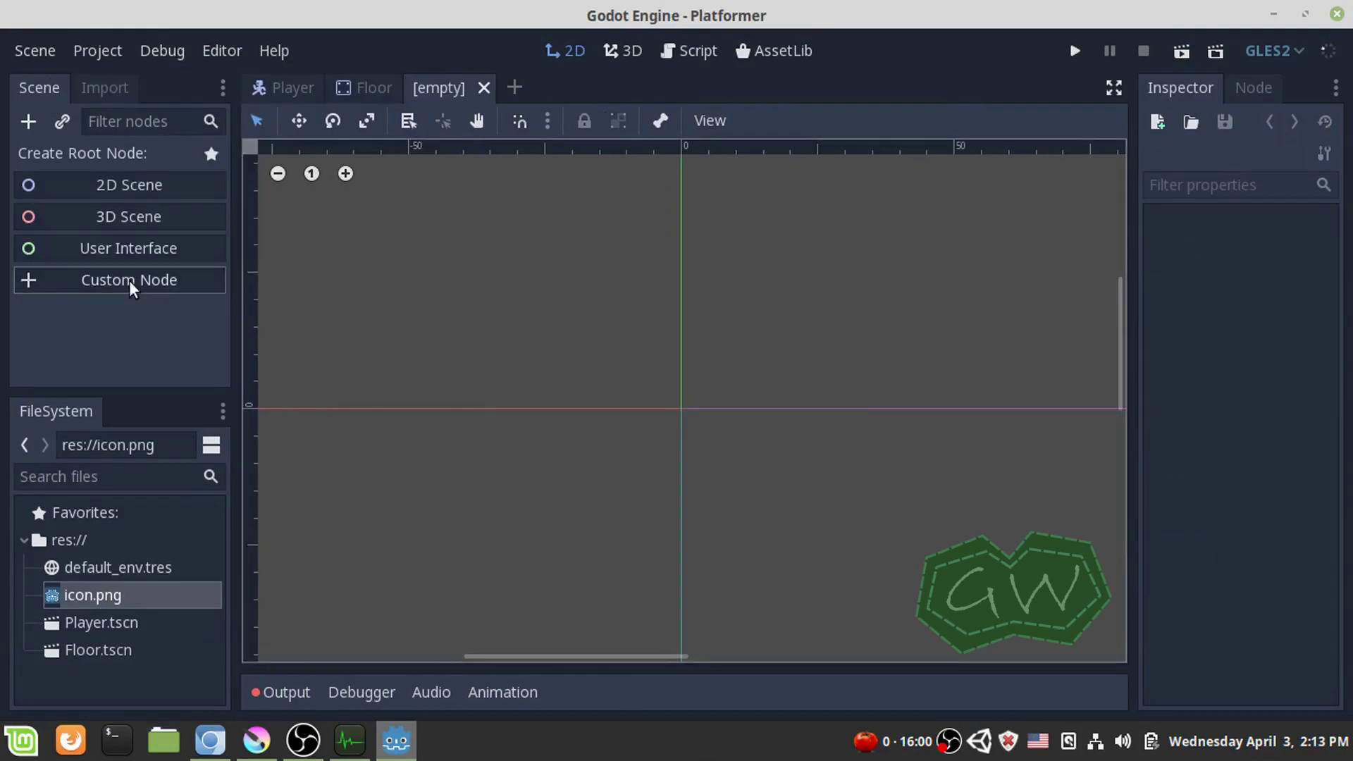
left_click(125, 188)
double_click(86, 151)
type("Level")
key("Return")
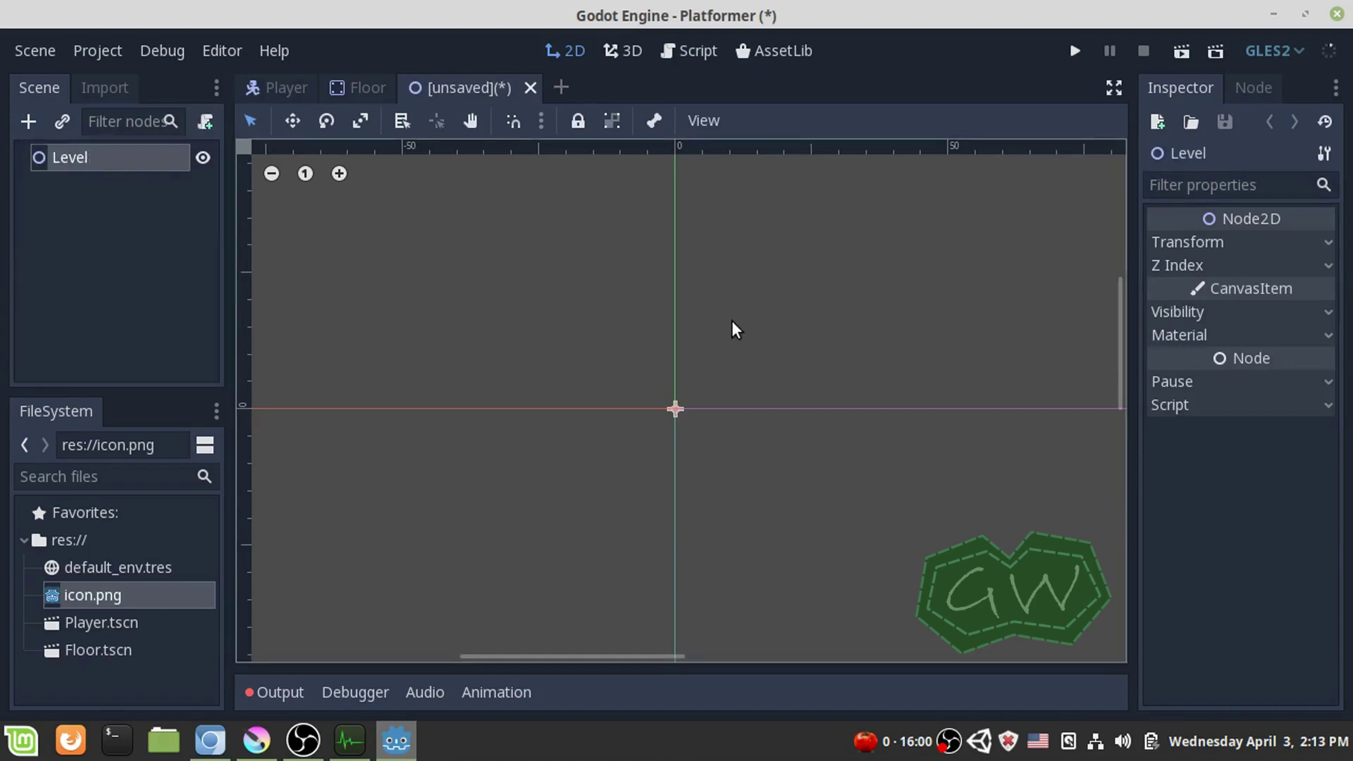
- Save the level scene as Level.tscn in the project root
left_click(32, 52)
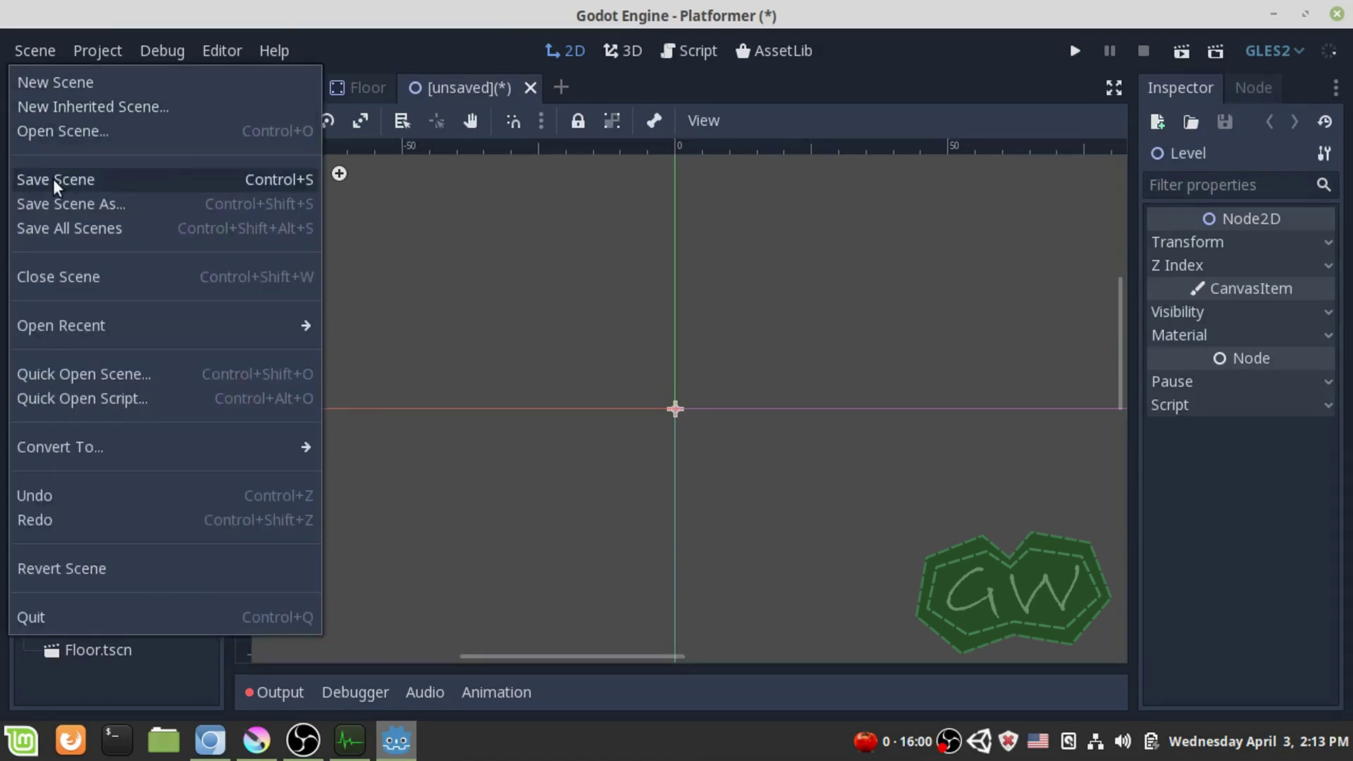
left_click(53, 179)
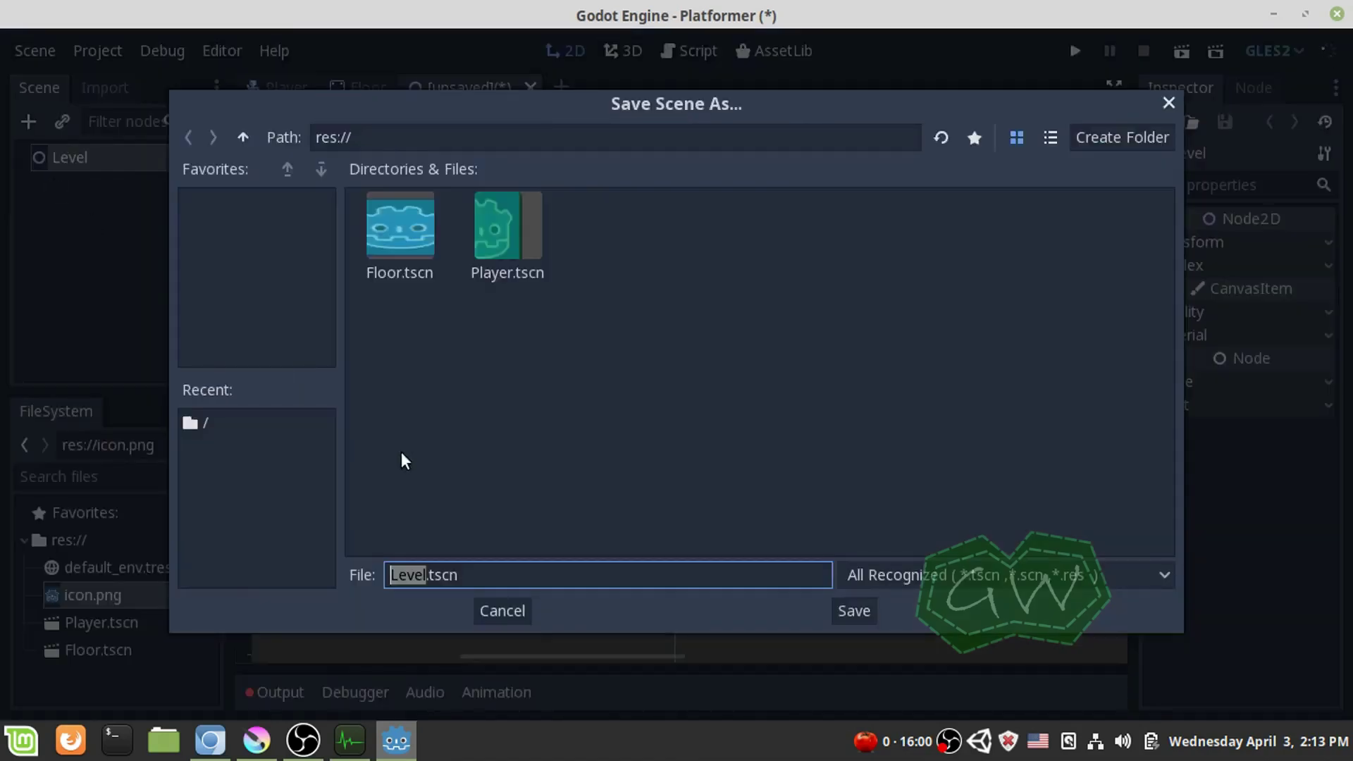
left_click(851, 610)
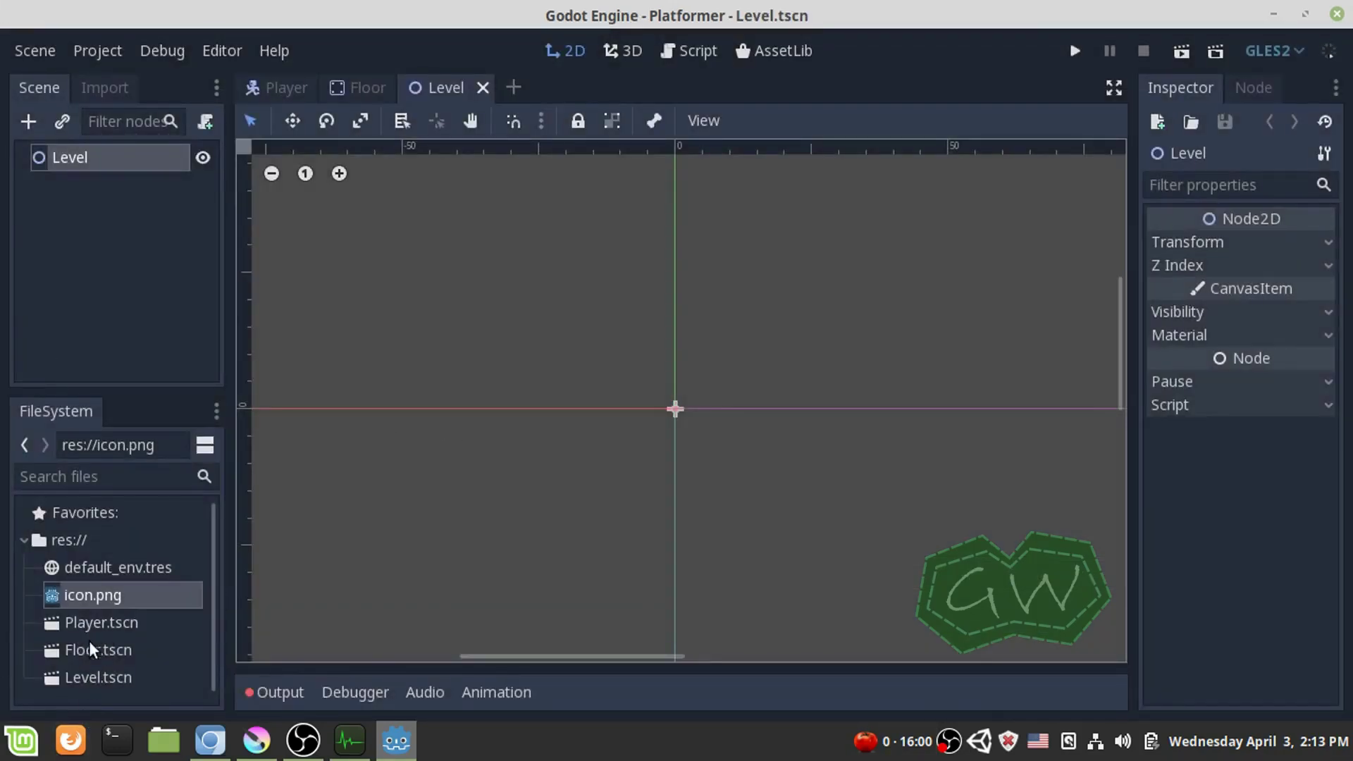
- Place three instances of Floor.tscn side by side along the horizontal axis of the Level scene
left_click_drag(86, 647, 660, 416)
left_click_drag(98, 648, 997, 414)
scroll(825, 506, "down", 1)
middle_click_drag(825, 506, 535, 510)
left_click_drag(64, 650, 1030, 431)
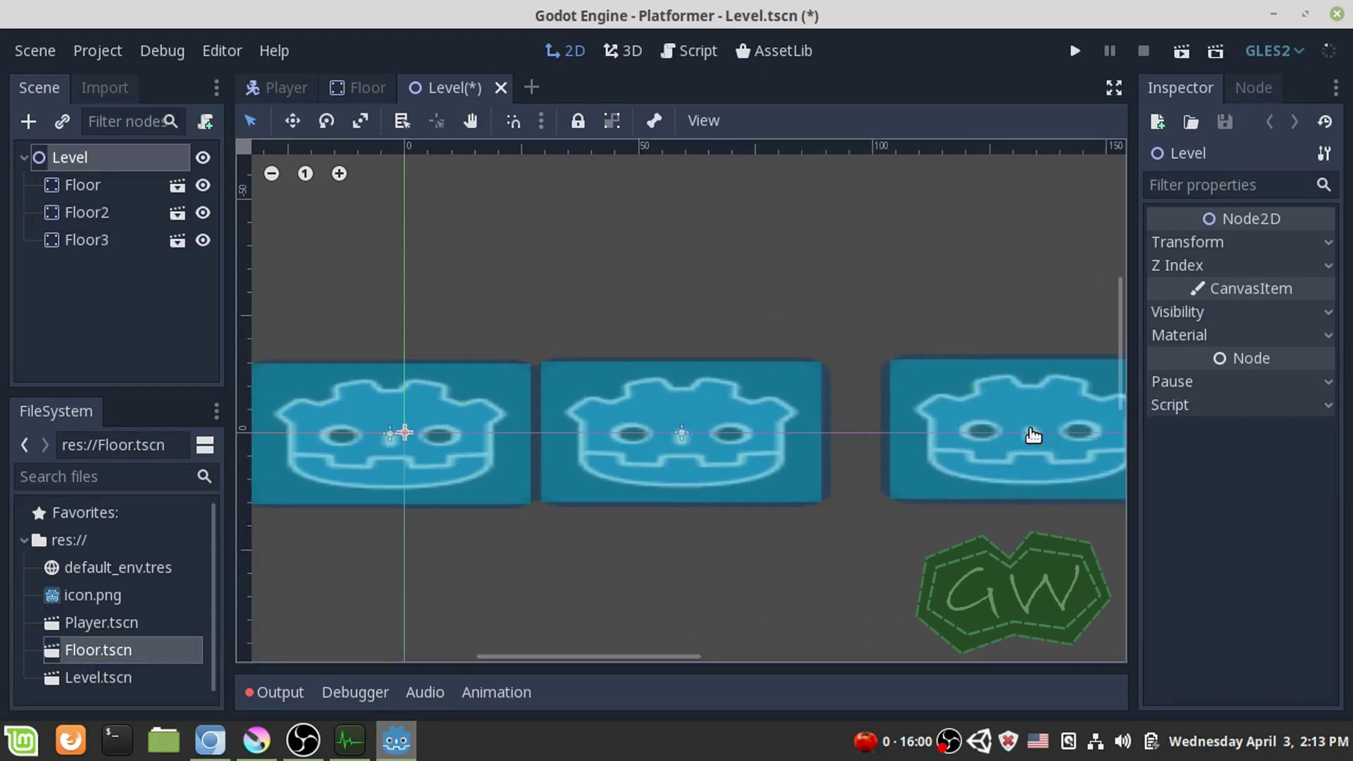
- Add a fourth Floor.tscn instance as a child of Floor3, placed just to the right of it
left_click(65, 240)
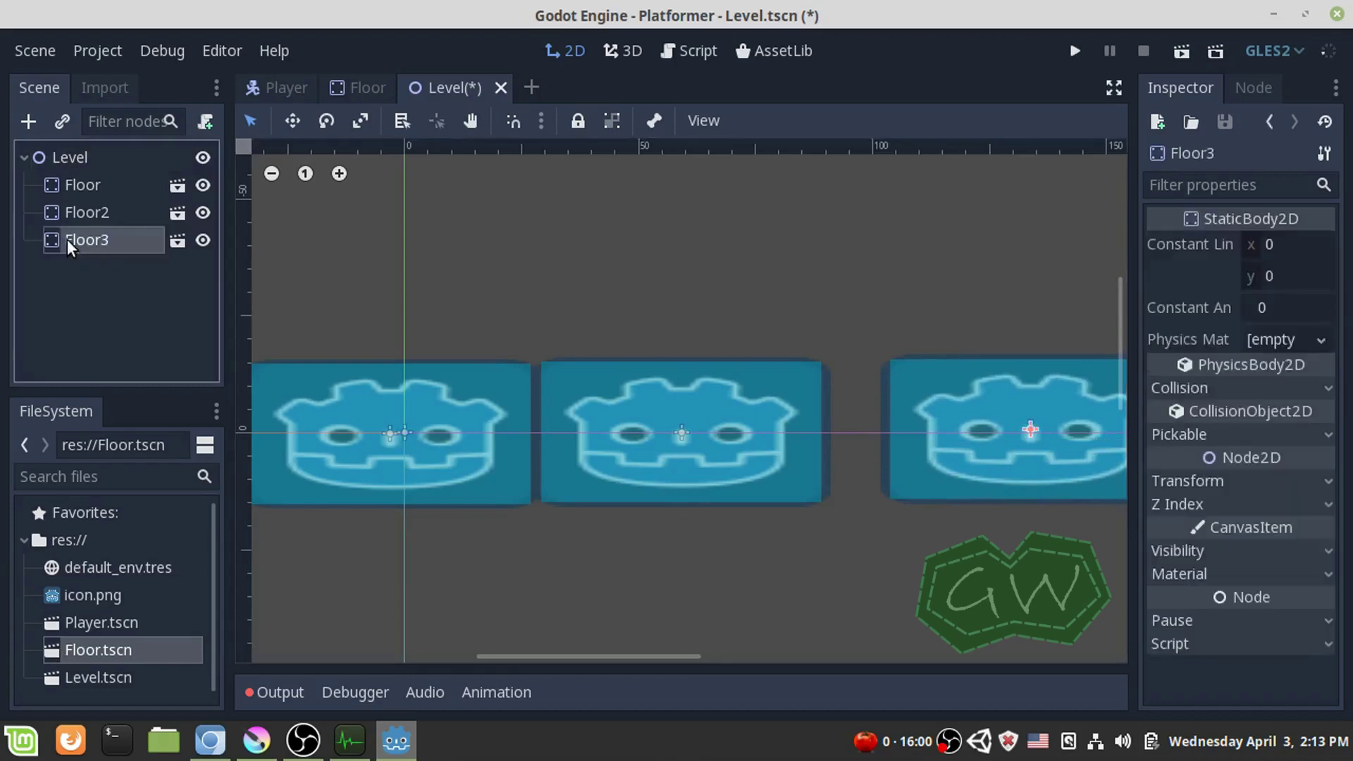
middle_click_drag(928, 332, 856, 302)
scroll(254, 365, "down", 1)
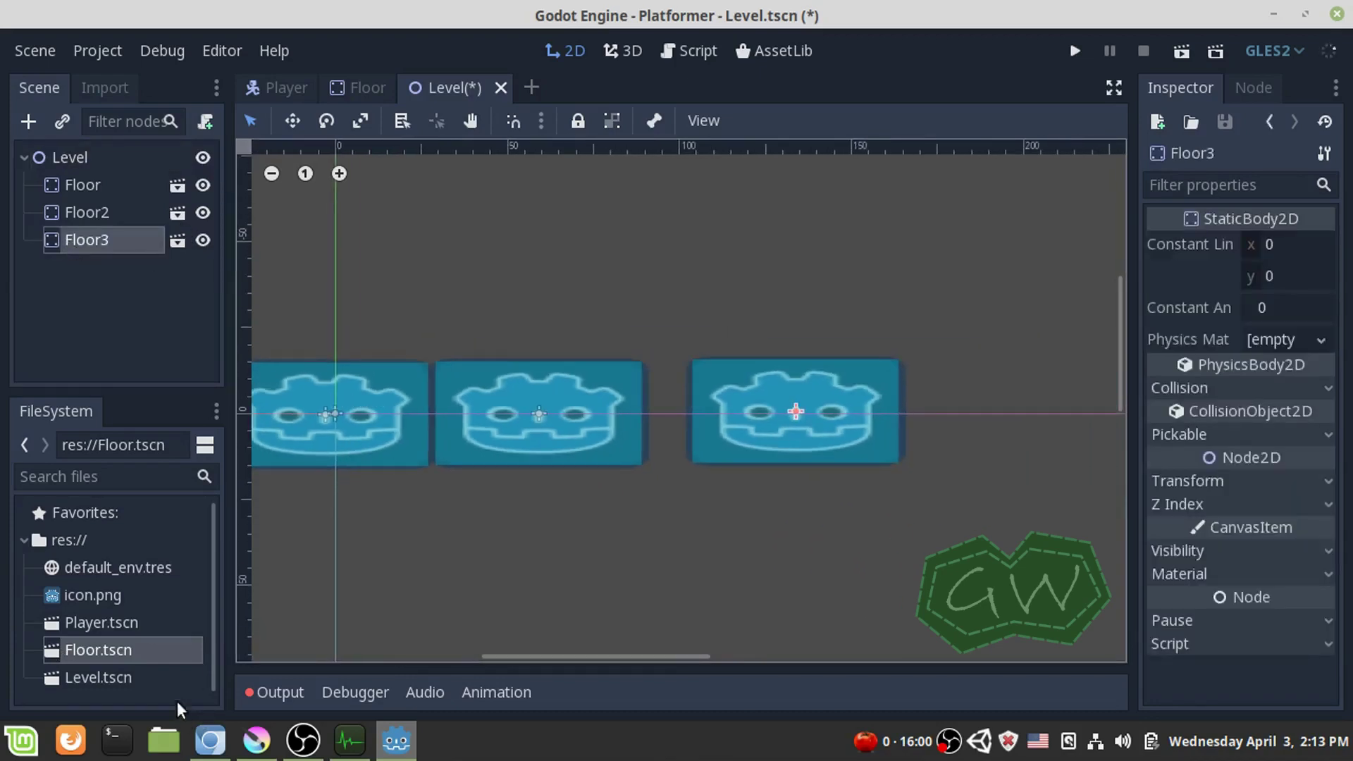
left_click_drag(129, 647, 1016, 420)
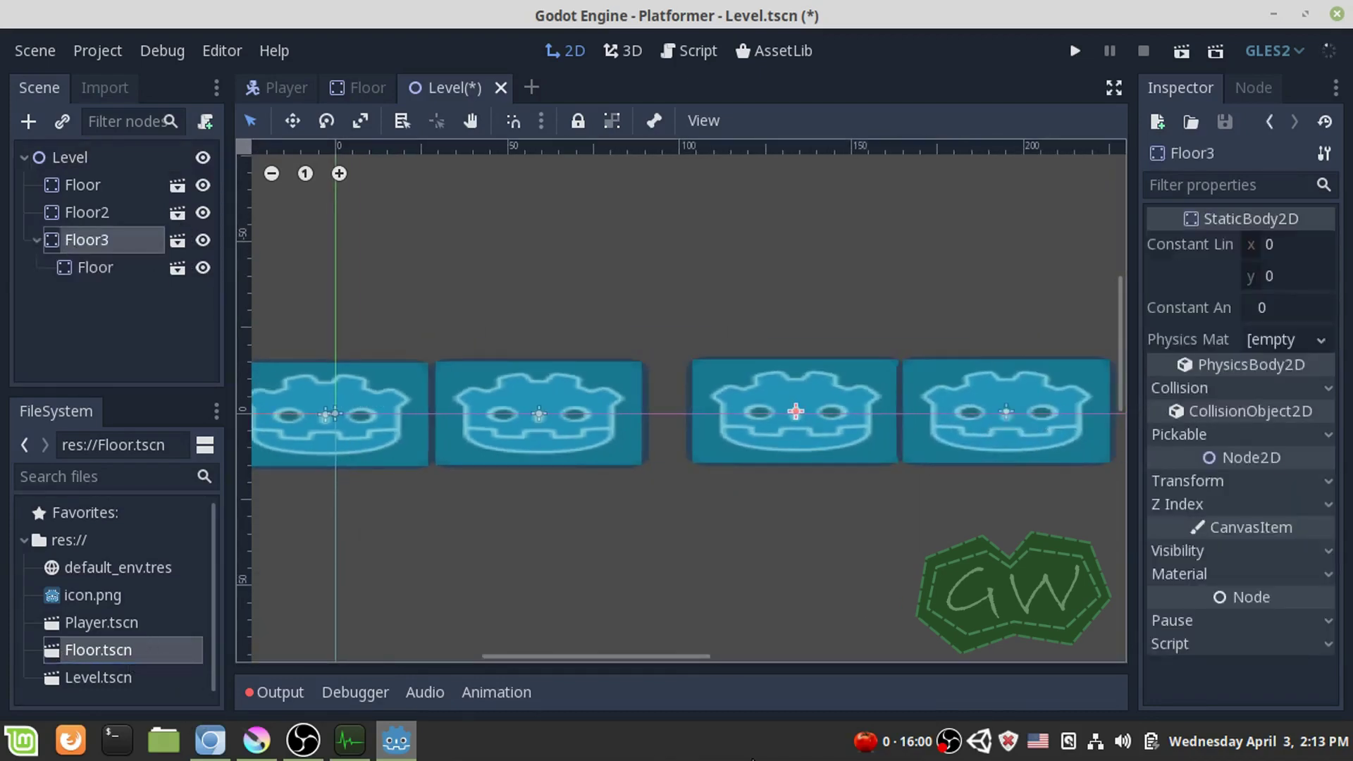
- Reposition Floor3 in the viewport to show that its nested child floor moves along with it
left_click_drag(768, 405, 870, 378)
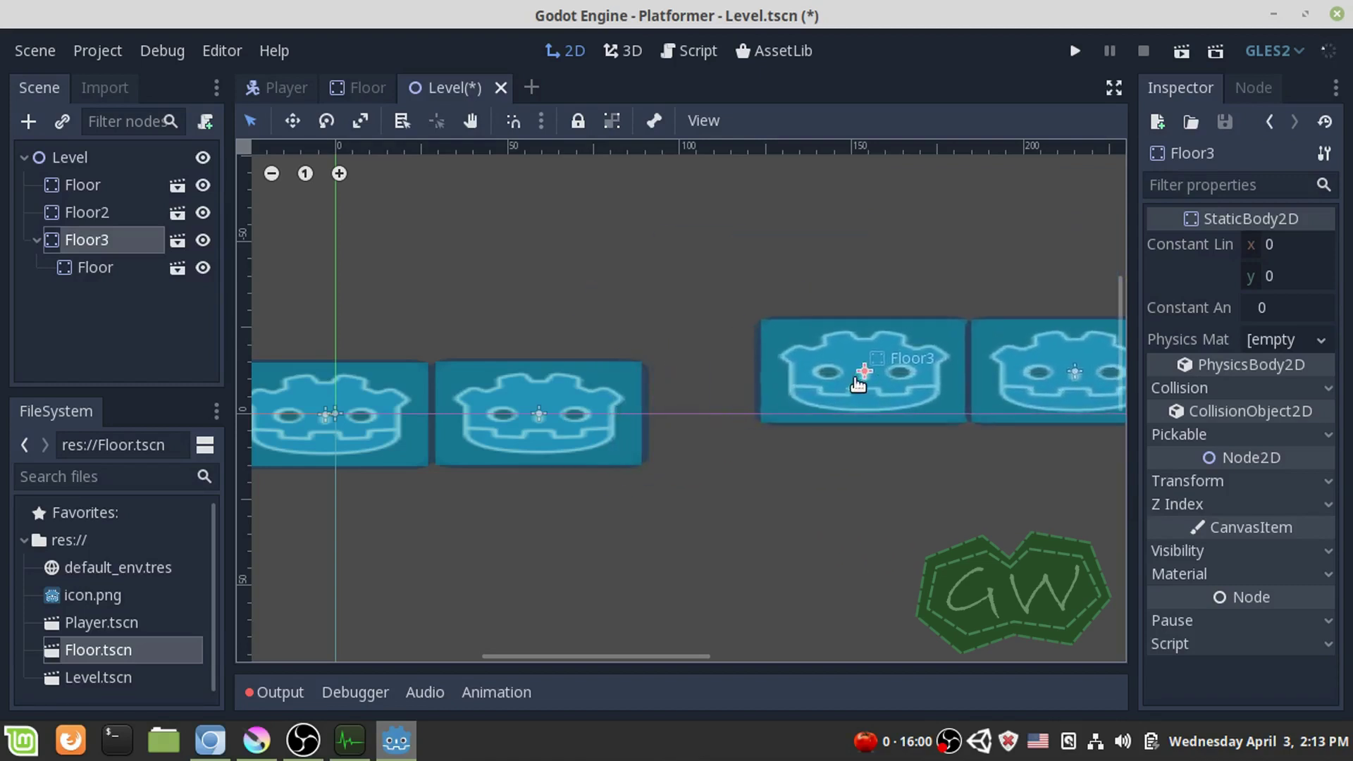
left_click(90, 269)
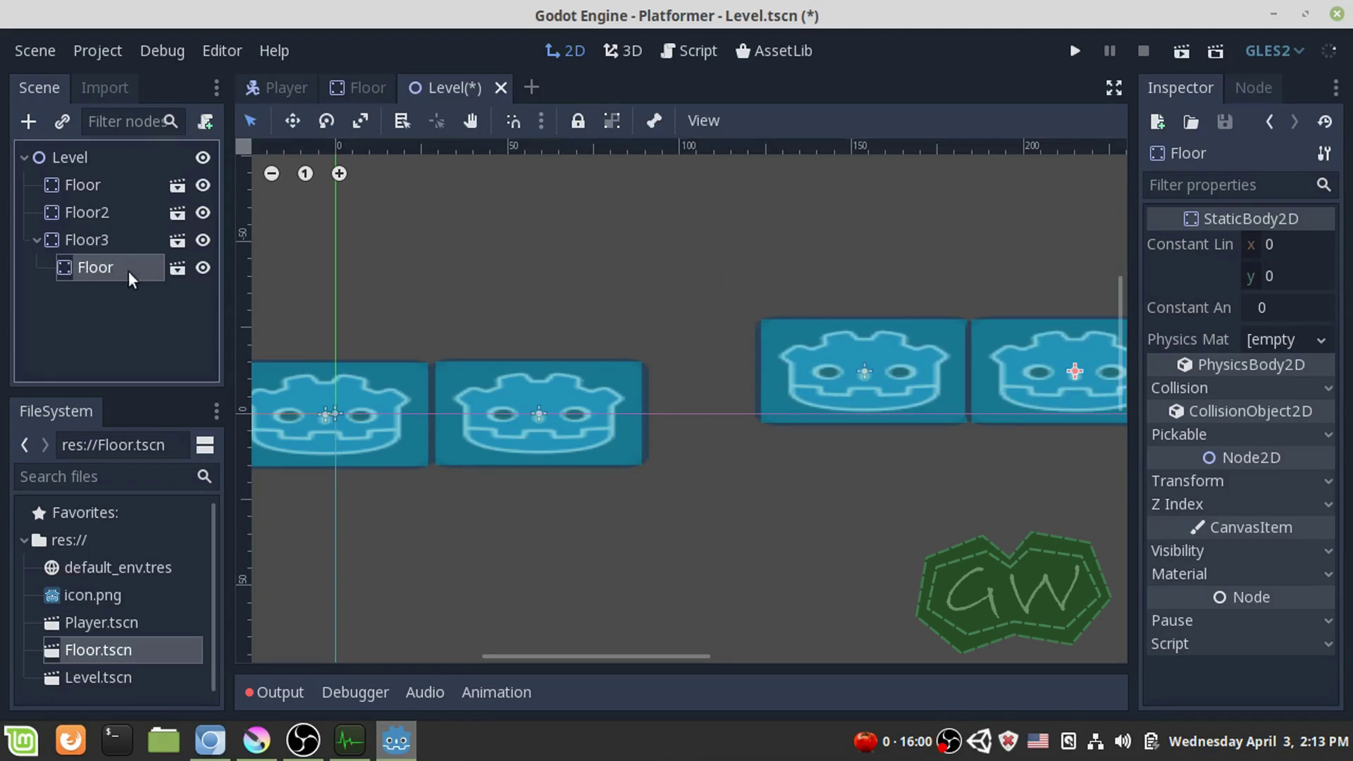
left_click(72, 240)
left_click_drag(869, 374, 839, 402)
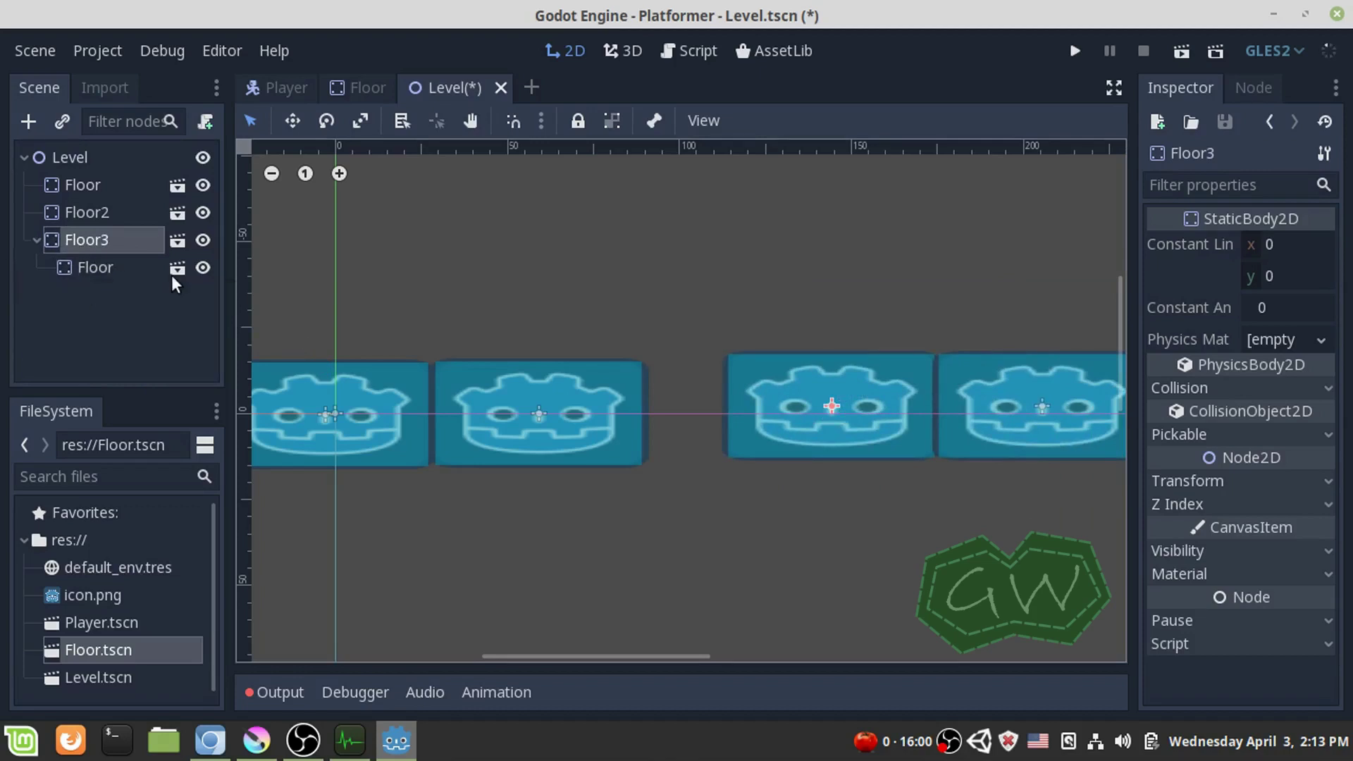
- Move the nested floor out of Floor3 so it sits directly under Level, and shift both floors individually
mouse_move(93, 272)
left_mouse_down()
mouse_move(88, 236)
mouse_move(85, 246)
left_mouse_up()
left_click_drag(858, 427, 831, 436)
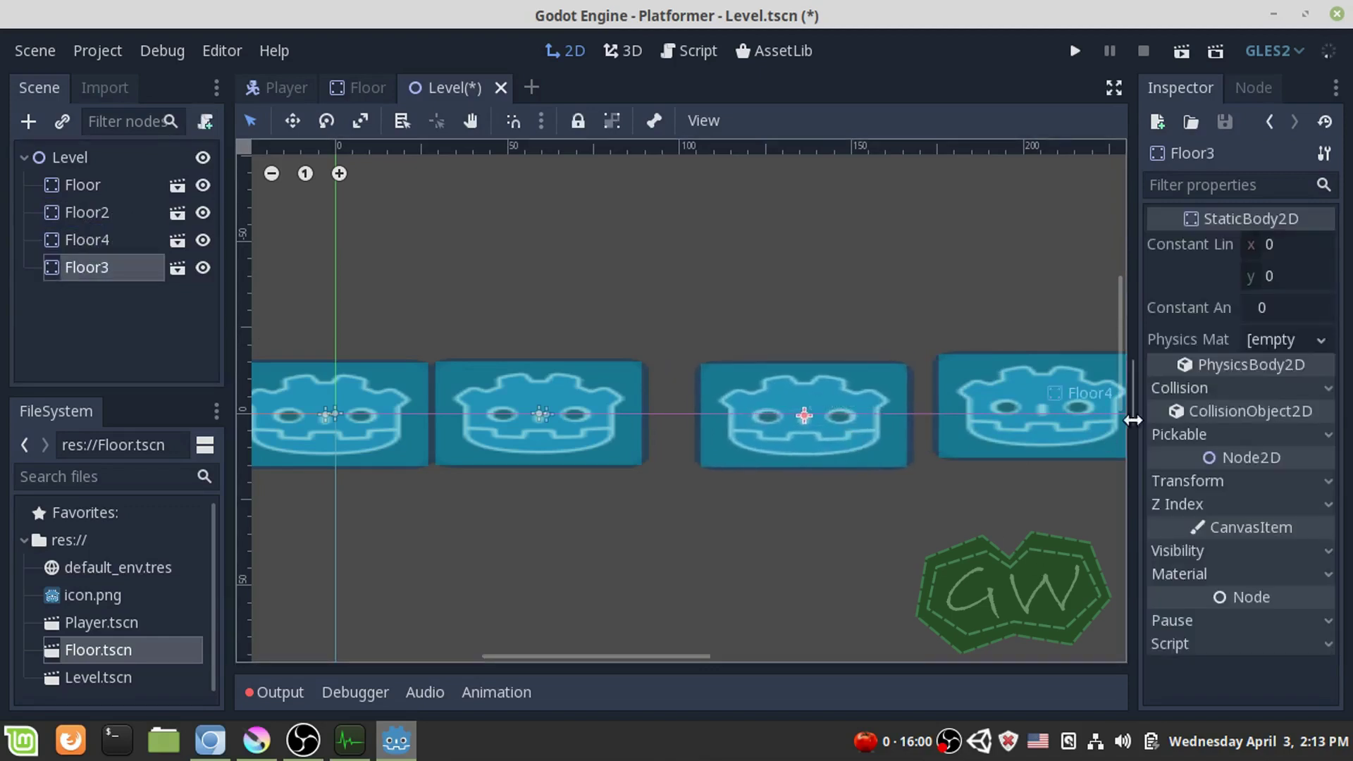
left_click_drag(1017, 412, 996, 415)
scroll(660, 446, "left", 5)
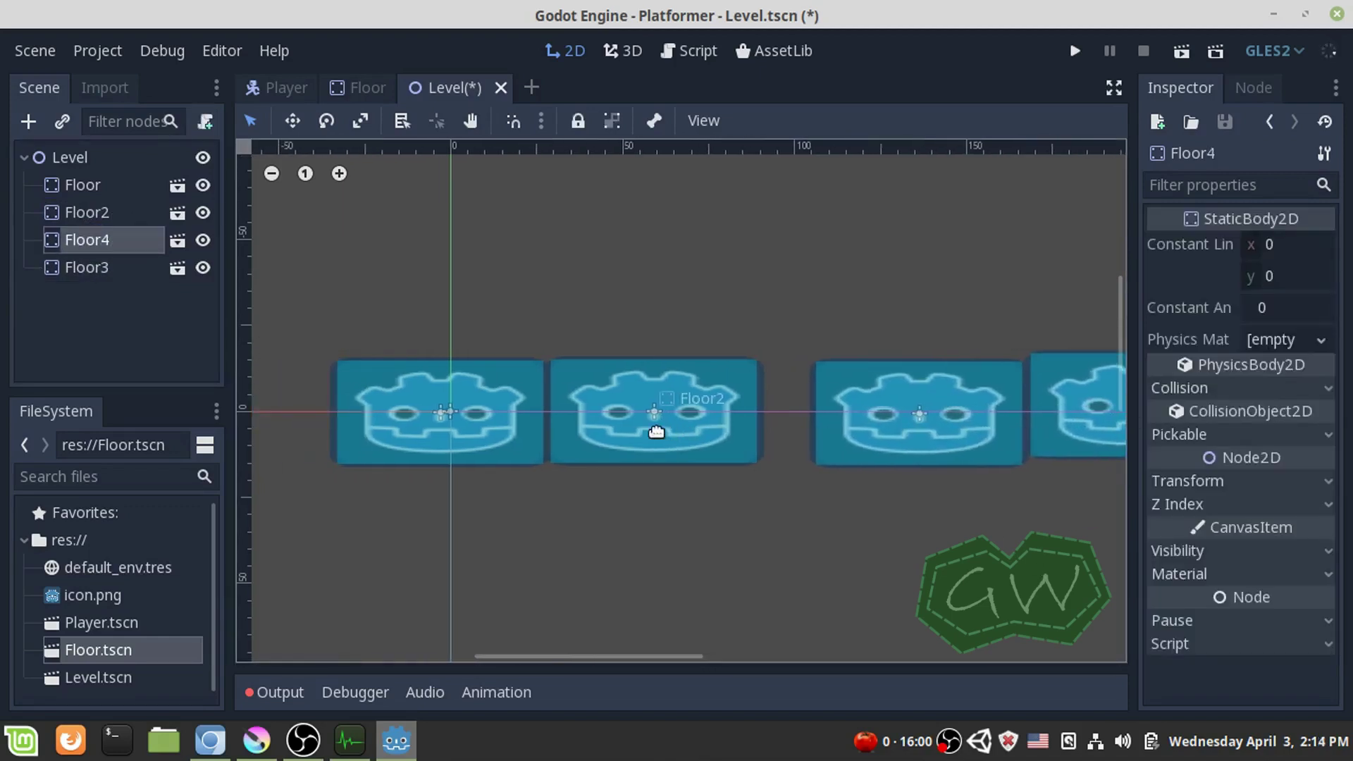
- Try to position Floor2 freehand between the first floor and Floor3
left_click(691, 413)
mouse_move(691, 412)
left_mouse_down()
mouse_move(717, 423)
mouse_move(655, 422)
mouse_move(717, 427)
mouse_move(701, 423)
left_mouse_up()
scroll(538, 404, "up", 4)
scroll(538, 403, "up", 2)
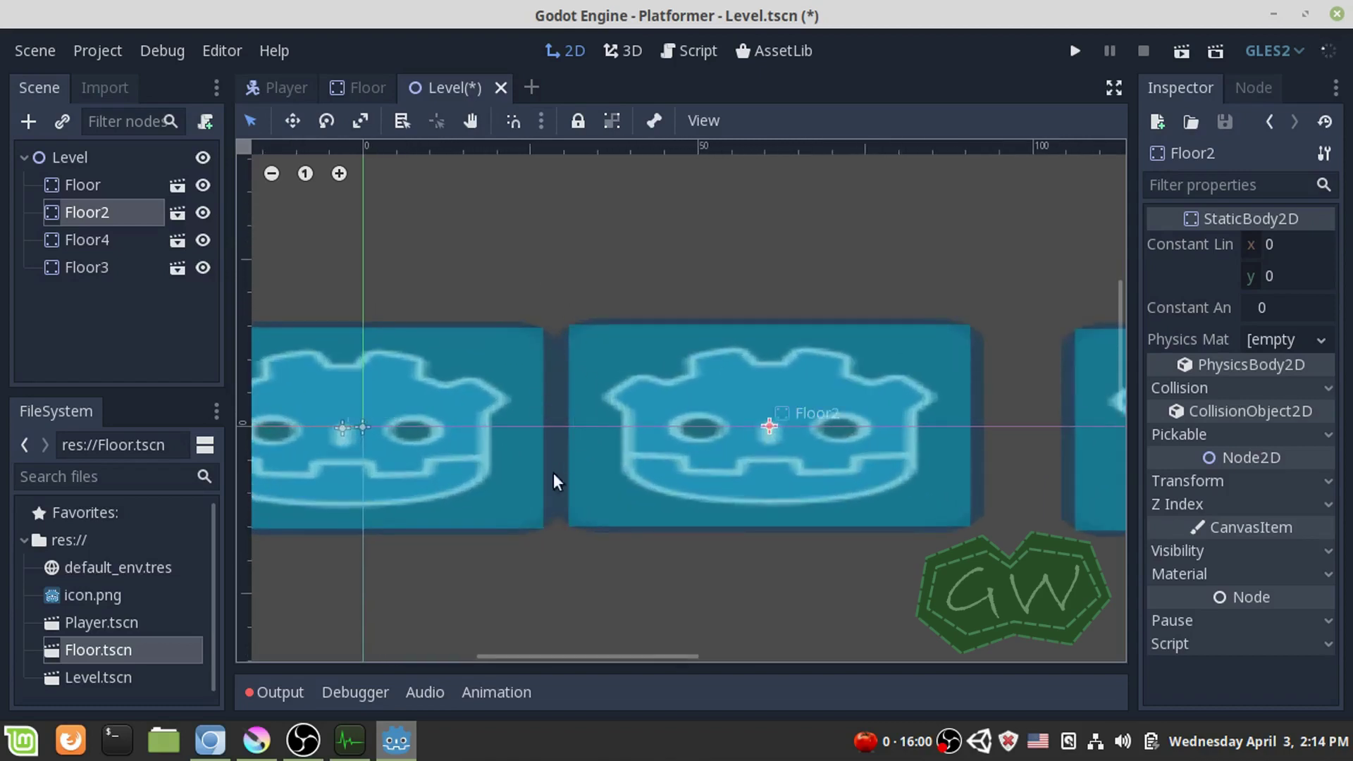
scroll(434, 404, "down", 3)
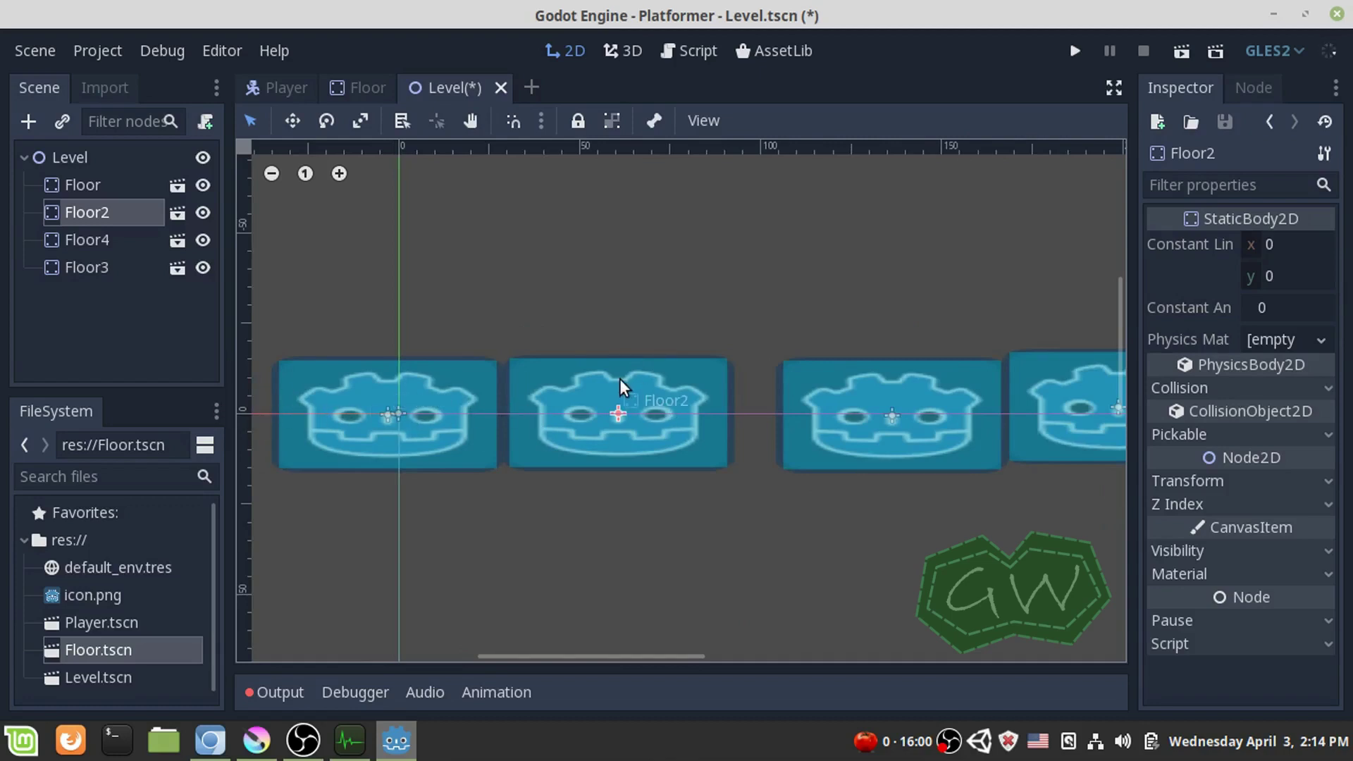
left_click_drag(616, 415, 659, 423)
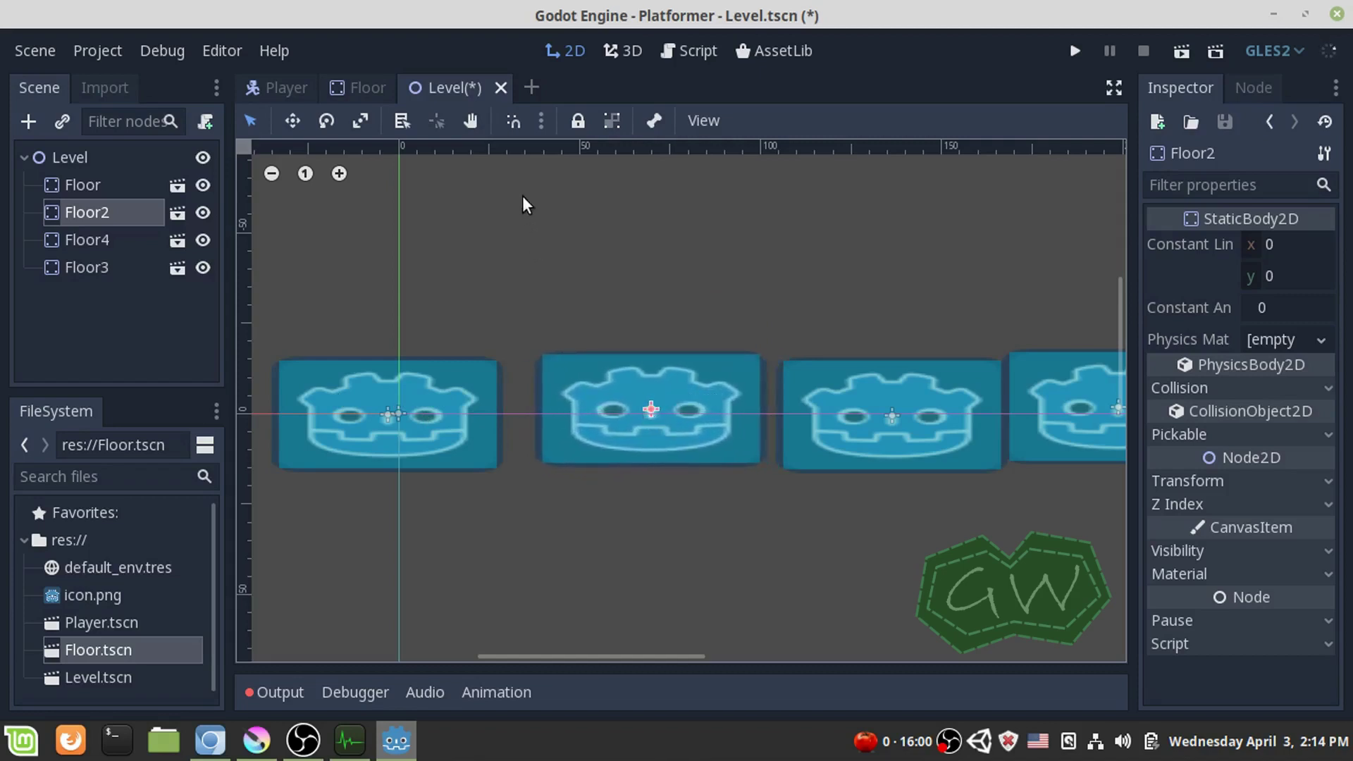
- Show the grid in the 2D viewport and shift the first floor slightly to the left
left_click(704, 127)
left_click(717, 146)
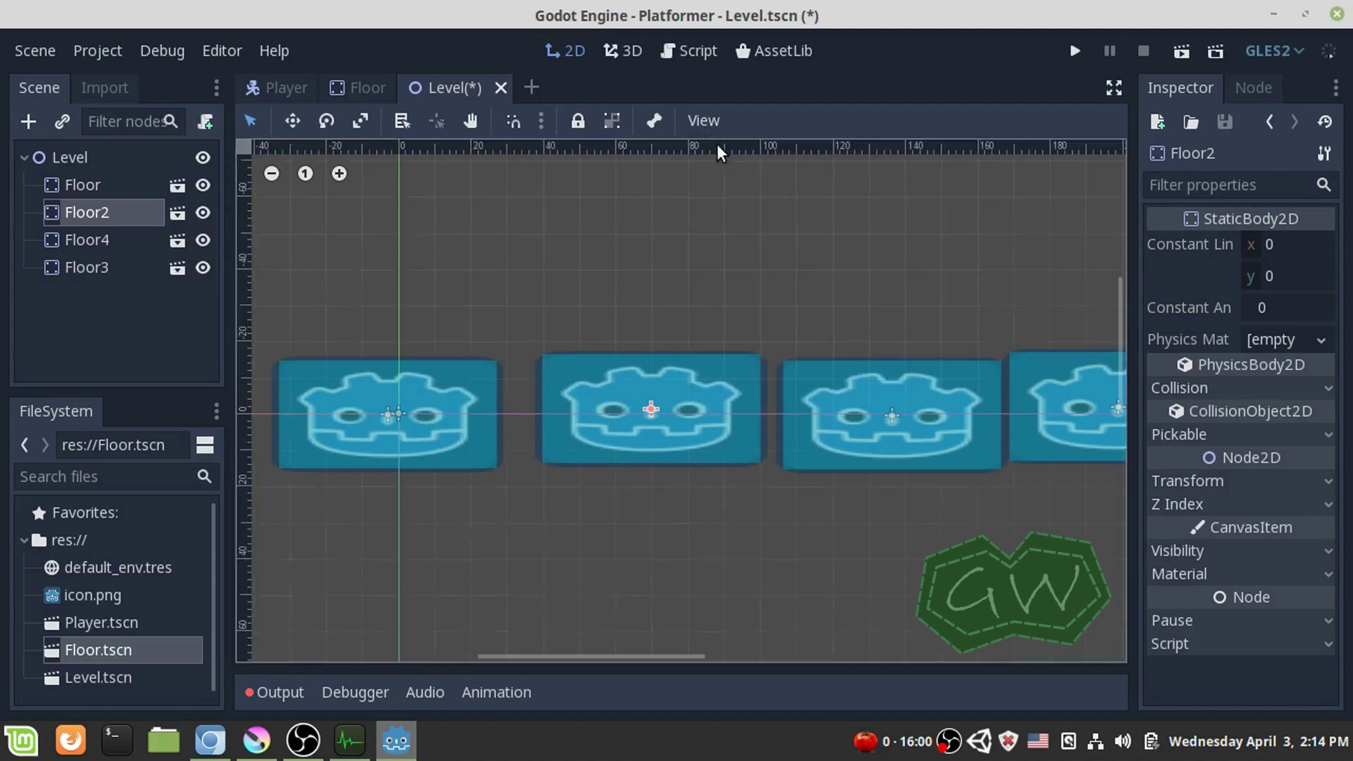
middle_click_drag(420, 468, 564, 471)
left_click(559, 413)
mouse_move(558, 414)
left_mouse_down()
mouse_move(613, 433)
mouse_move(529, 383)
mouse_move(556, 415)
mouse_move(604, 419)
mouse_move(566, 414)
mouse_move(550, 377)
mouse_move(538, 393)
mouse_move(556, 381)
mouse_move(507, 370)
mouse_move(526, 423)
mouse_move(538, 402)
mouse_move(544, 421)
mouse_move(513, 413)
mouse_move(540, 420)
left_mouse_up()
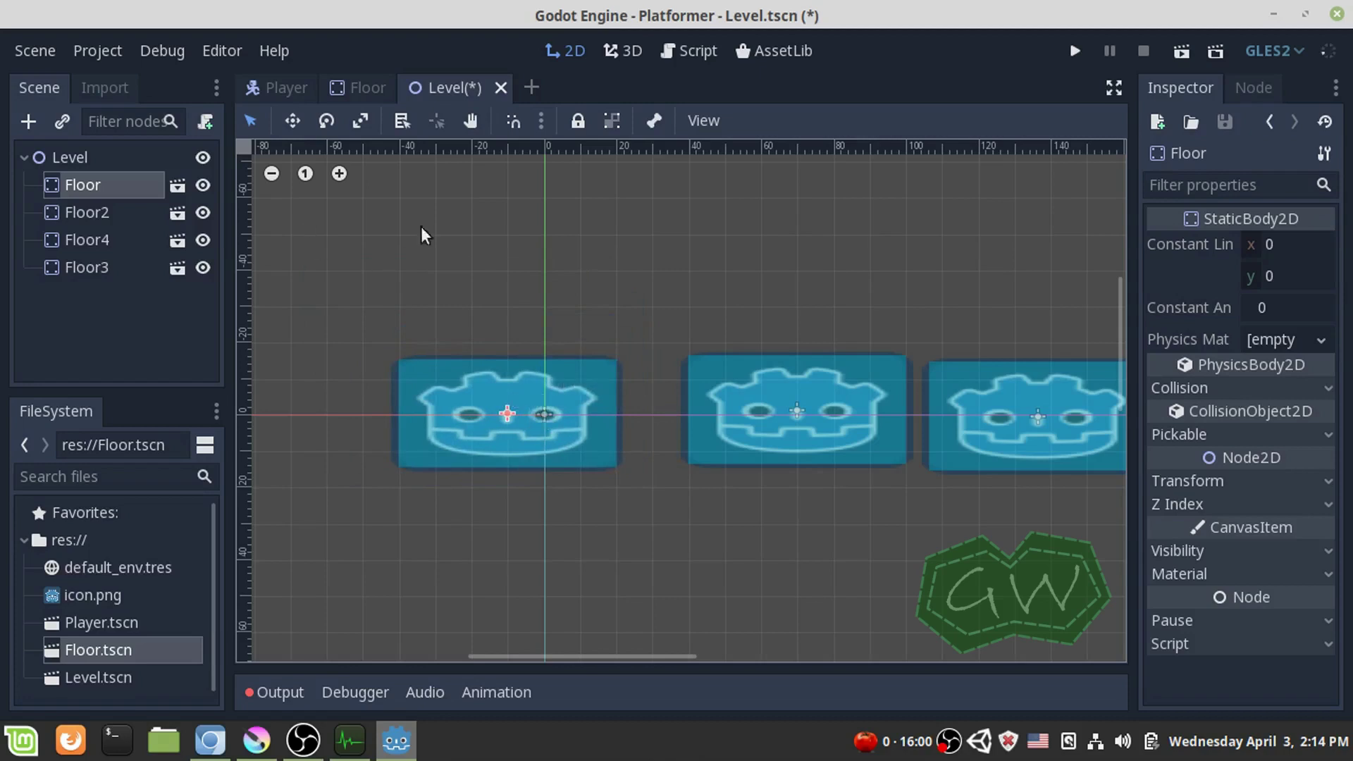
- Enable snapping and align Floor, Floor2 and Floor3 edge to edge at X 0, 60 and 120
left_click(516, 120)
left_click_drag(459, 437, 514, 427)
left_click_drag(864, 421, 805, 414)
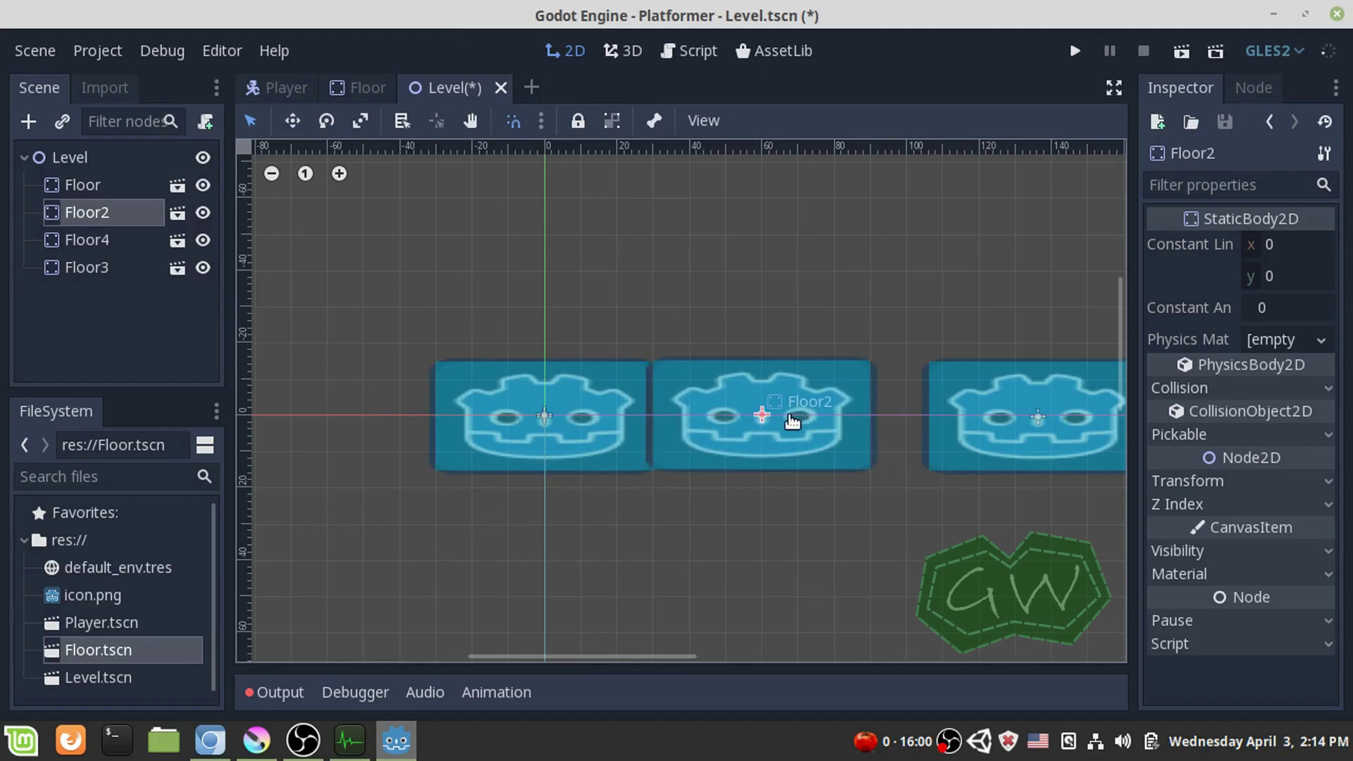
scroll(791, 416, "right", 5)
left_click_drag(699, 420, 627, 422)
scroll(522, 440, "left", 6)
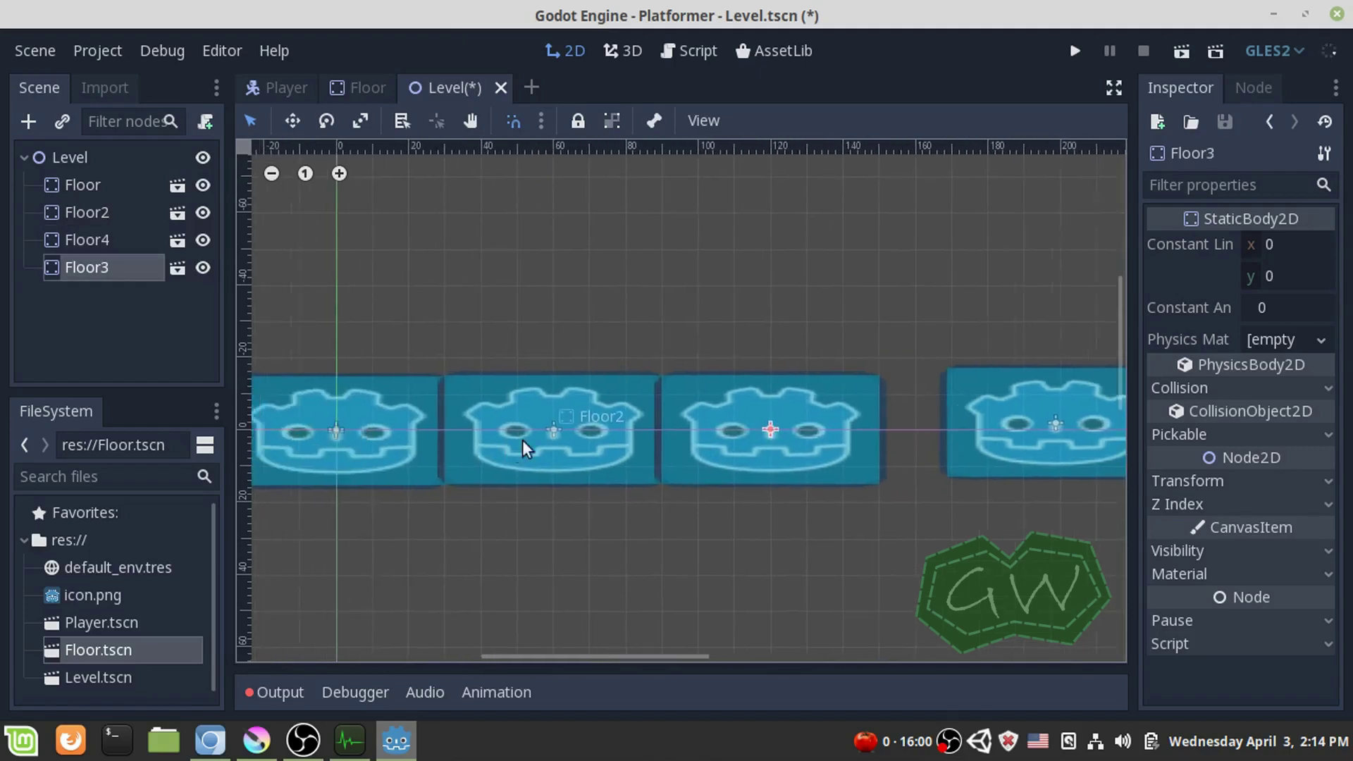
scroll(598, 392, "right", 3)
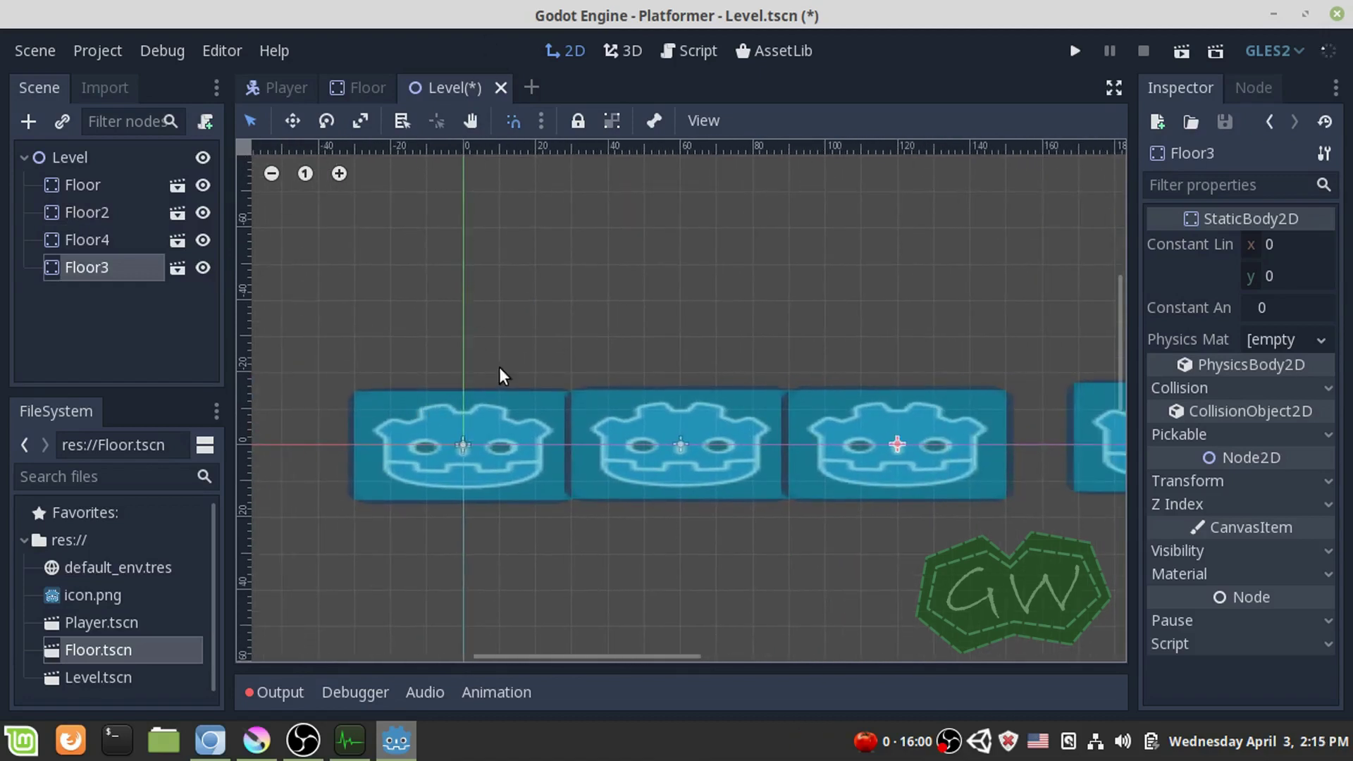
- Configure the snap grid step to 15 px horizontally and 15 px vertically
scroll(516, 327, "up", 4)
left_click_drag(480, 264, 502, 296)
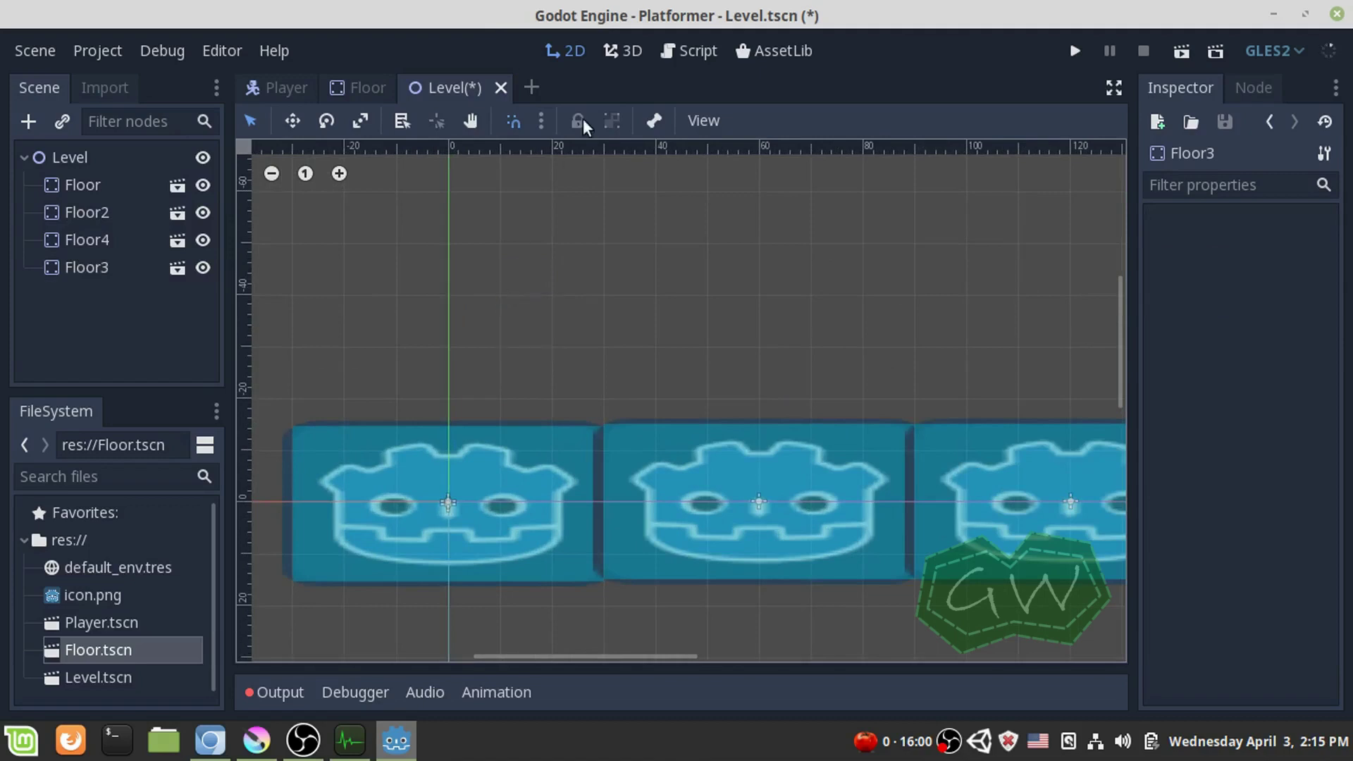
left_click(541, 120)
left_click(511, 144)
left_click(540, 121)
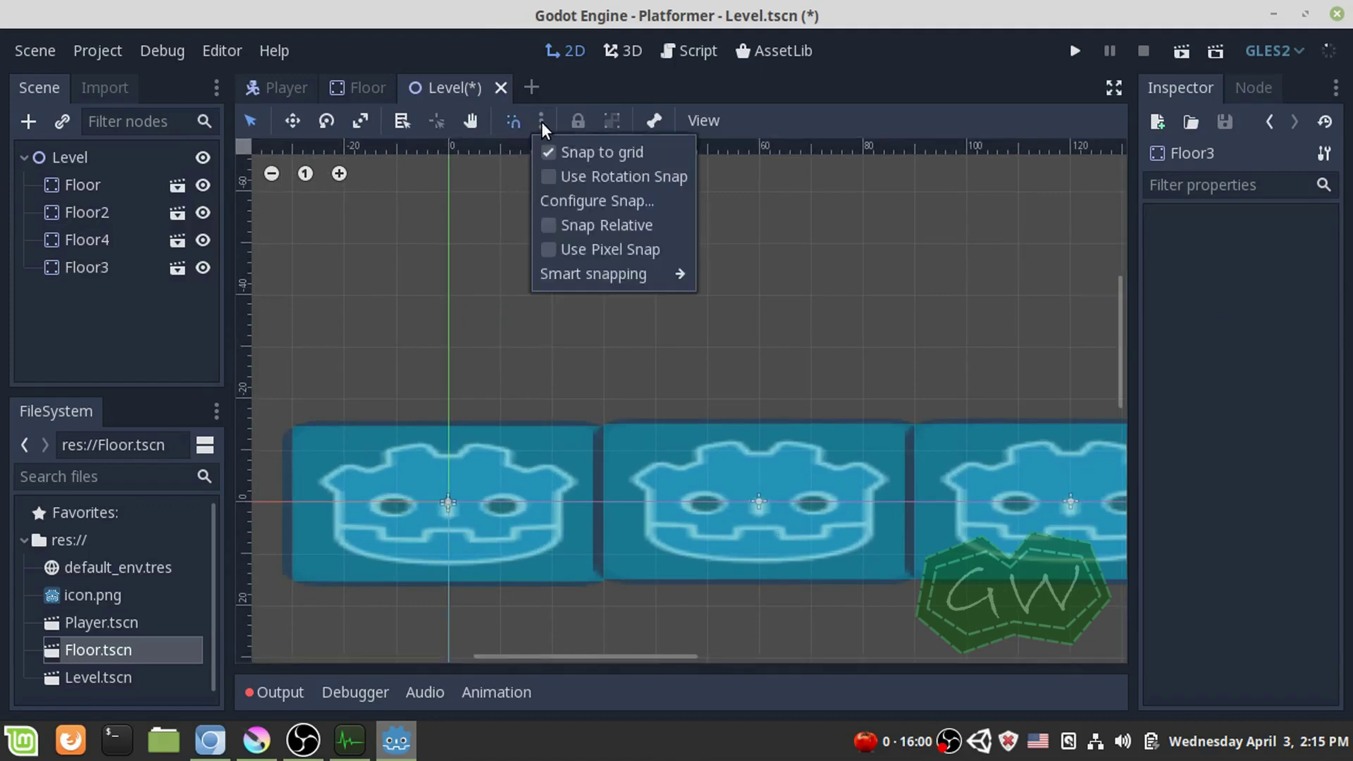
left_click(564, 199)
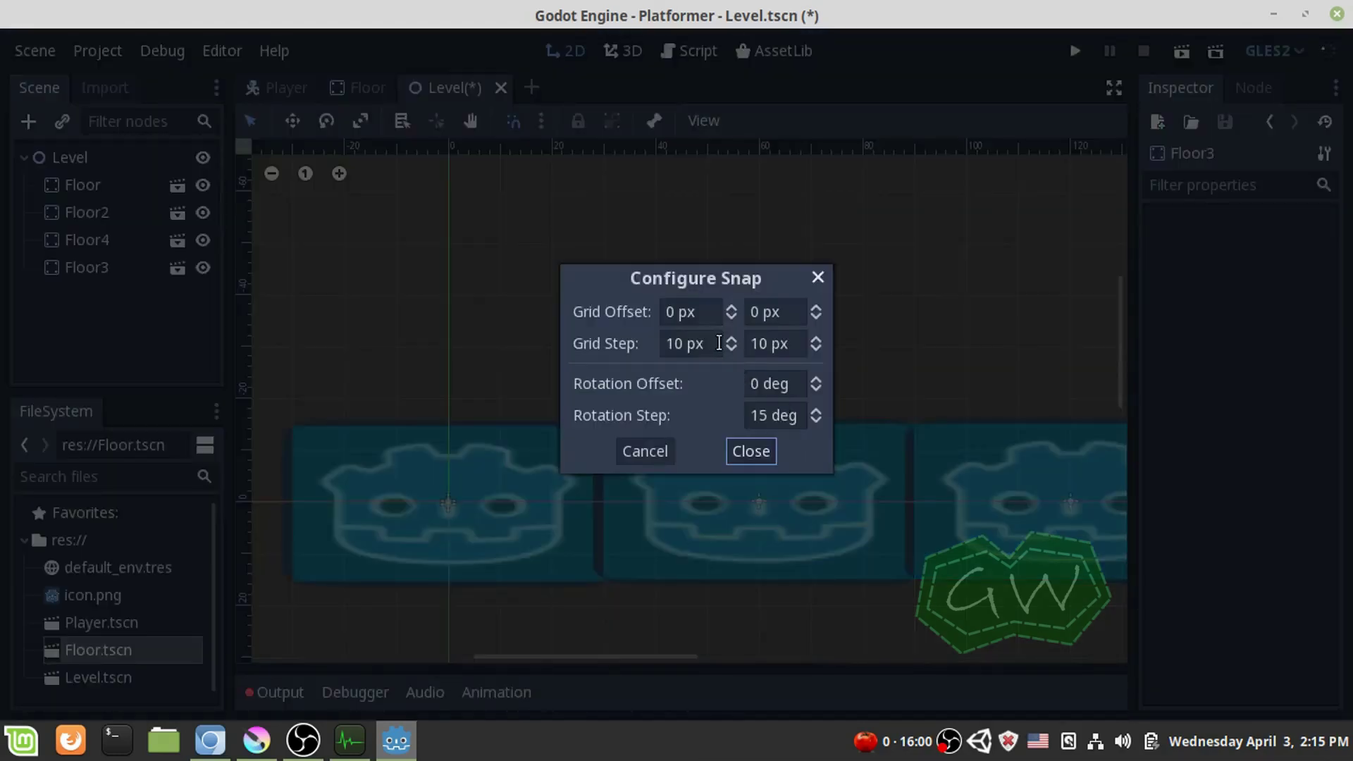
left_click(691, 345)
double_click(692, 346)
type("15")
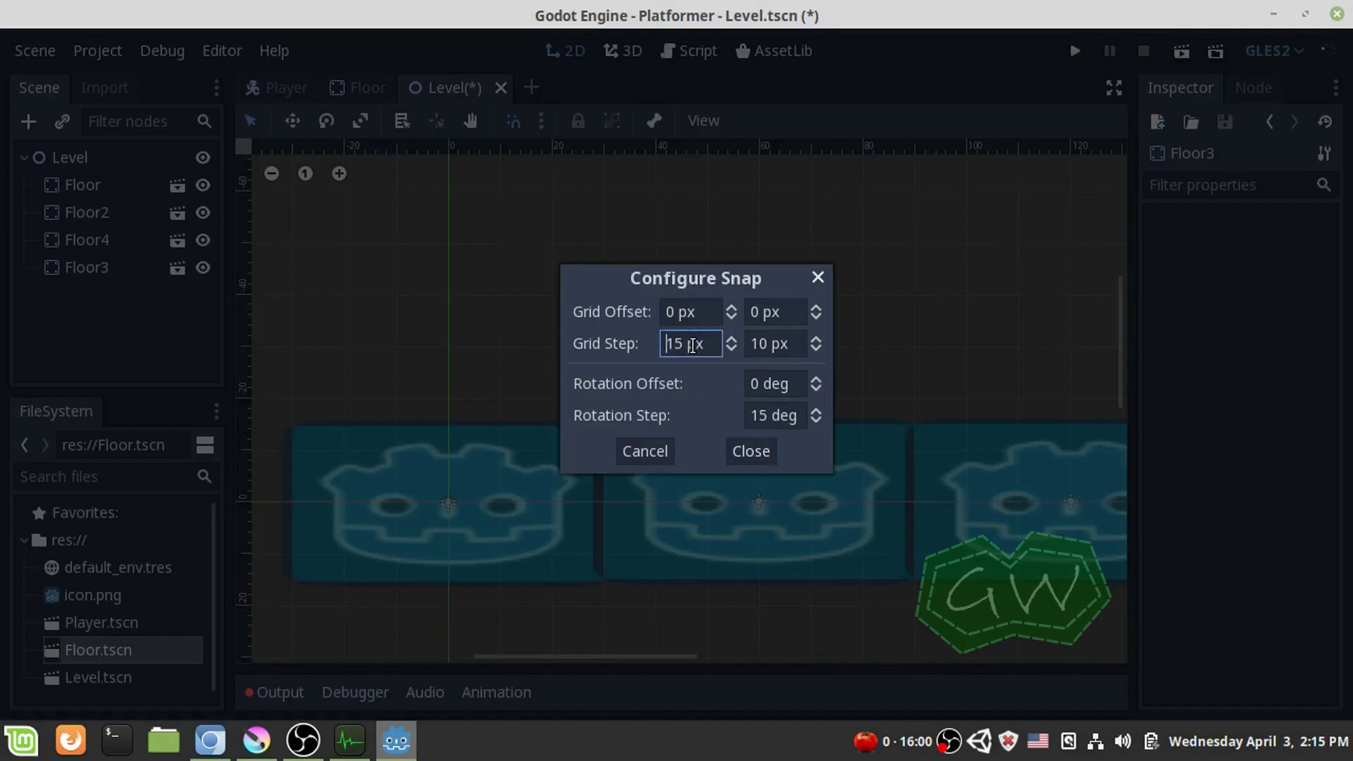
left_click(782, 342)
double_click(782, 341)
type("1")
left_click(746, 449)
- Snap the floors to the new grid, moving Floor4 to X 180 against Floor3 to complete the row
scroll(528, 471, "down", 1)
middle_click_drag(529, 471, 570, 418)
mouse_move(492, 403)
left_mouse_down()
mouse_move(468, 402)
mouse_move(492, 403)
left_mouse_up()
left_click(789, 417)
mouse_move(789, 417)
left_mouse_down()
mouse_move(816, 416)
mouse_move(789, 417)
left_mouse_up()
middle_click_drag(927, 484, 562, 374)
left_click_drag(562, 374, 562, 380)
left_click_drag(961, 355, 898, 389)
- Examine the finished floor row and the seam between the first two tiles up close
scroll(467, 445, "down", 1)
scroll(467, 451, "down", 2)
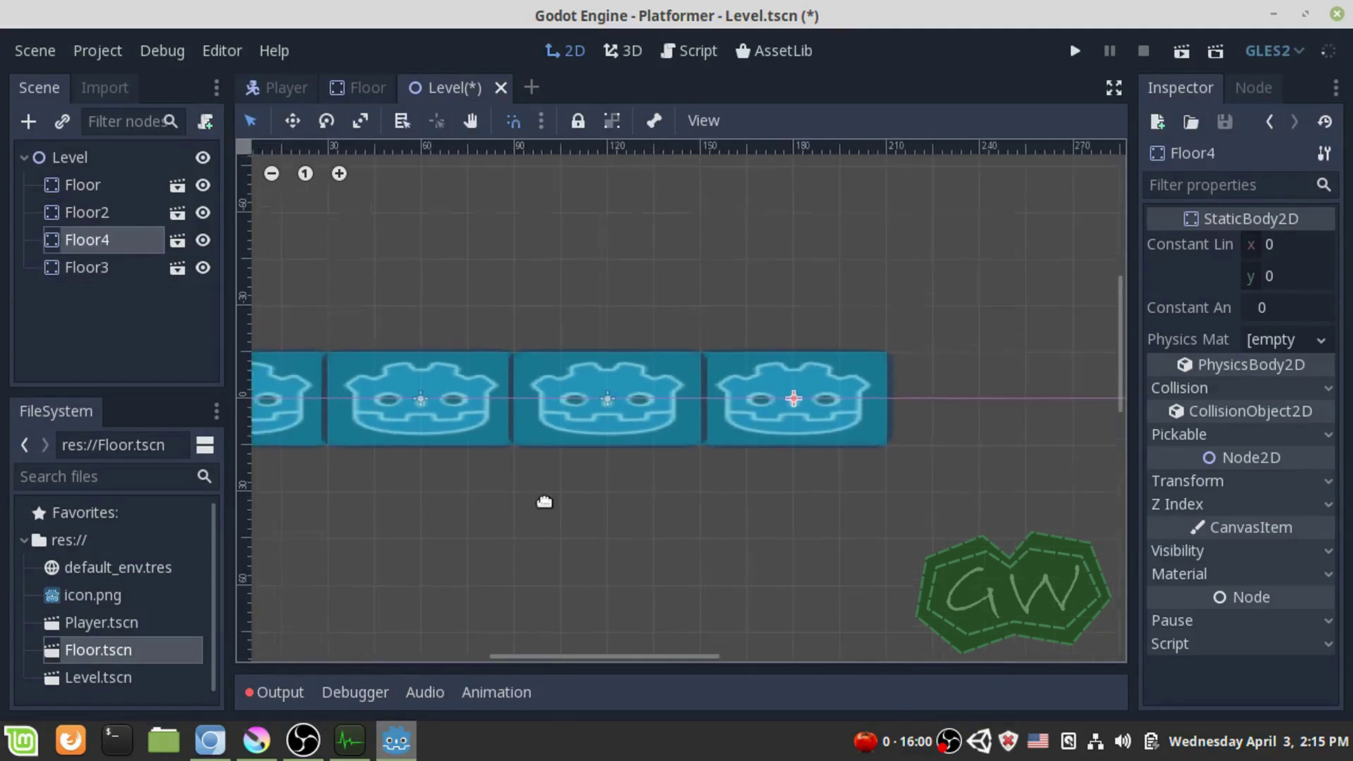
middle_click_drag(540, 501, 803, 438)
scroll(803, 437, "up", 4)
scroll(802, 429, "up", 1)
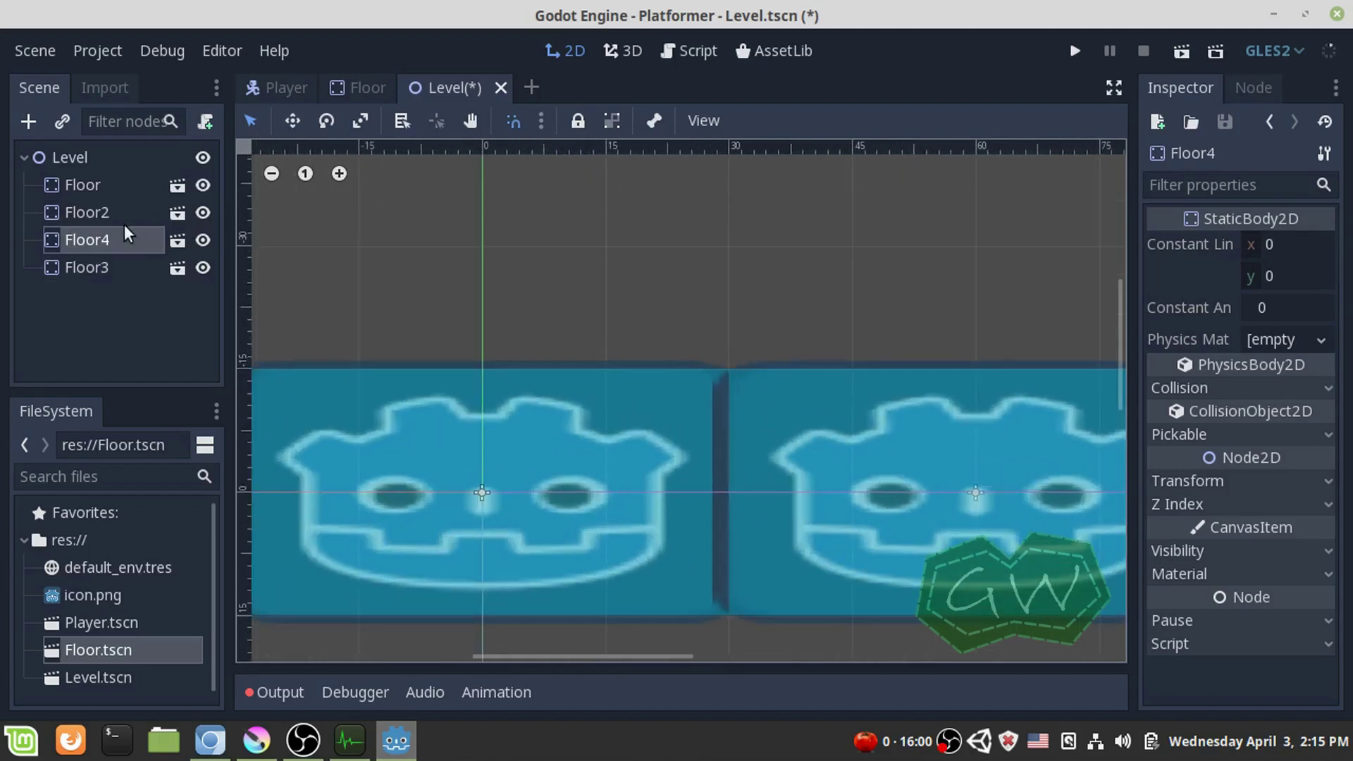
scroll(736, 332, "up", 4)
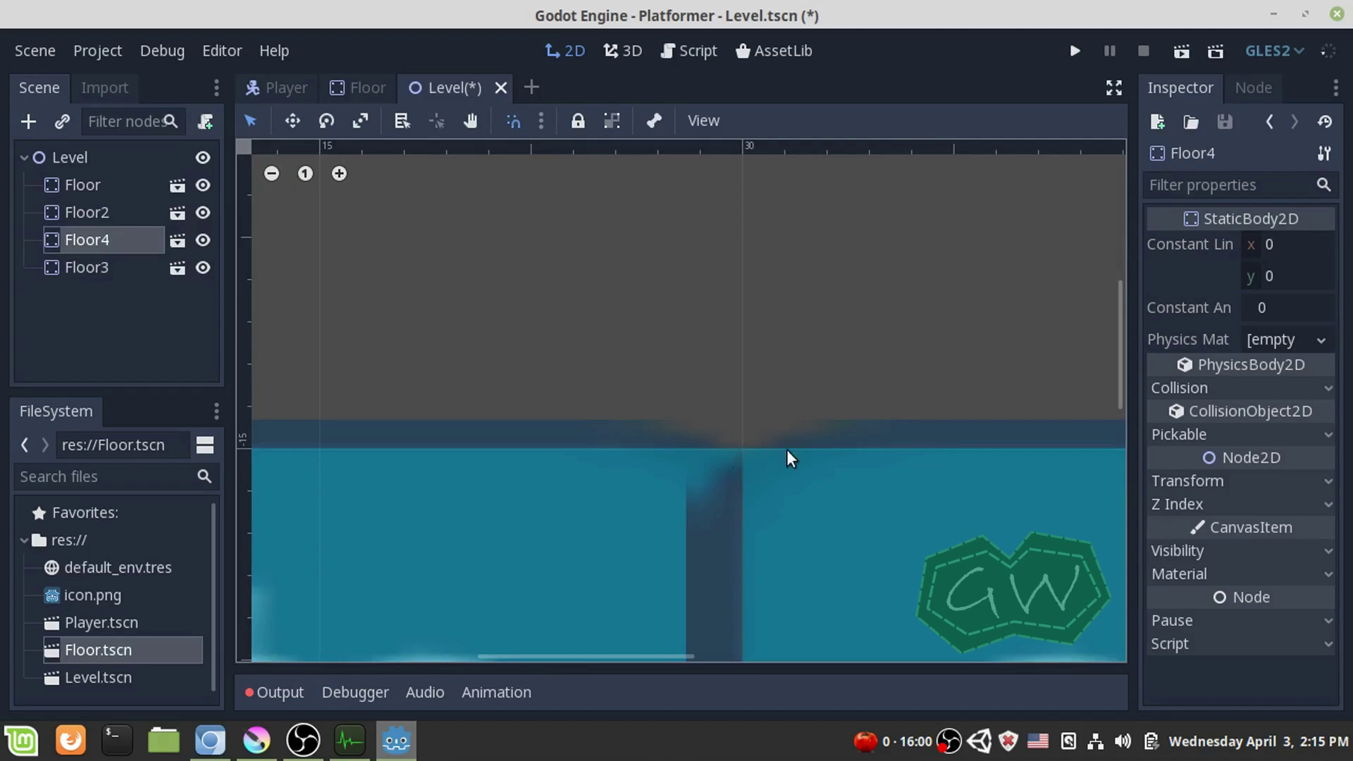
- Look over the whole row of four floor tiles and the empty space around it in the level
scroll(792, 520, "down", 3)
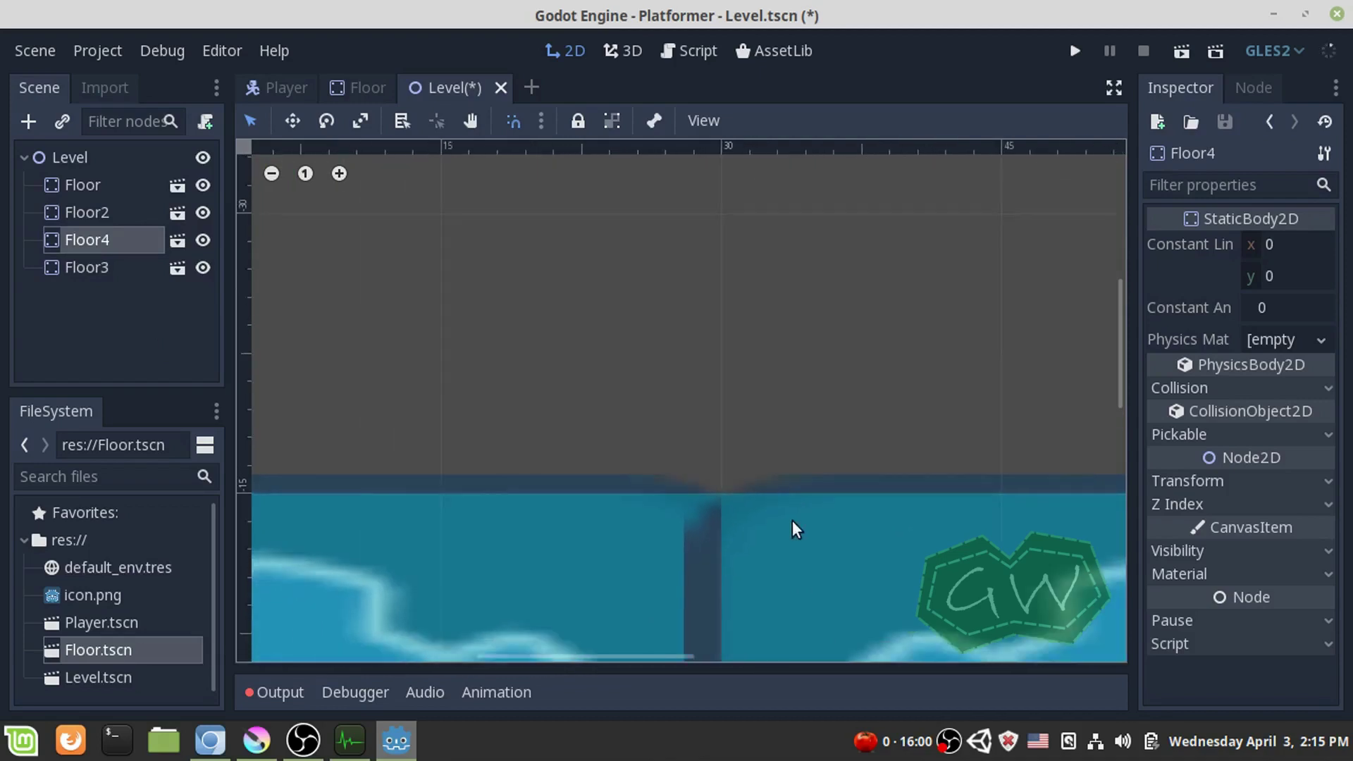
middle_click_drag(792, 520, 583, 302)
scroll(602, 380, "down", 3)
scroll(602, 374, "left", 5)
scroll(603, 375, "up", 2)
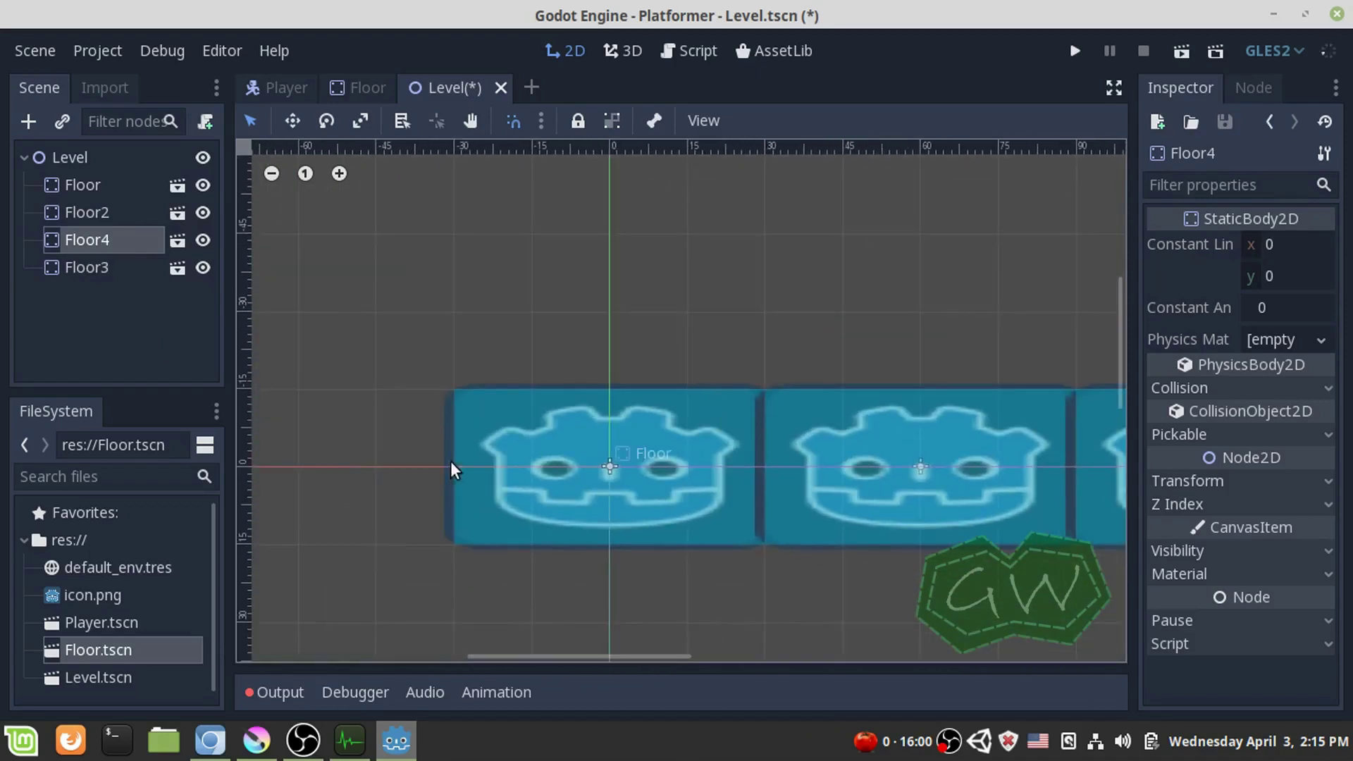
mouse_move(613, 468)
left_mouse_down()
mouse_move(538, 462)
mouse_move(611, 467)
left_mouse_up()
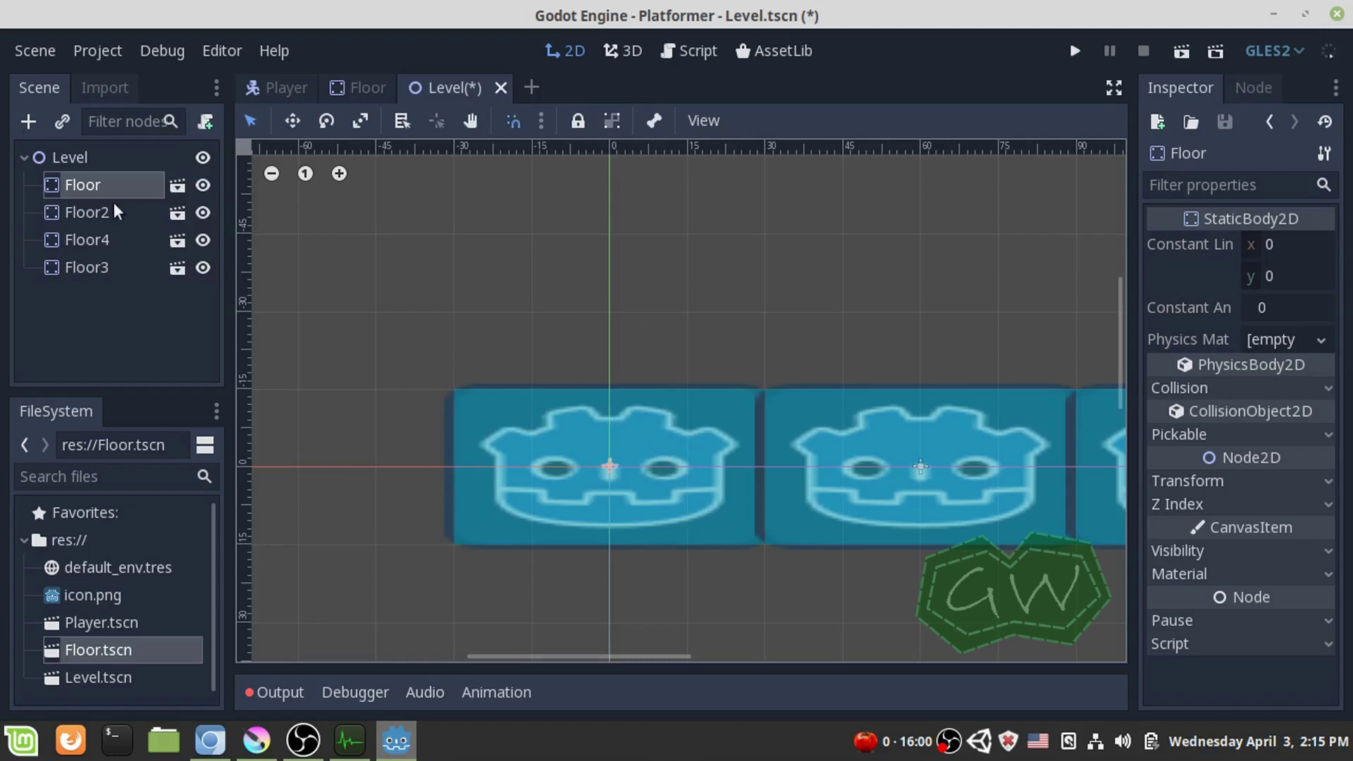
left_click(76, 158)
scroll(861, 518, "down", 3)
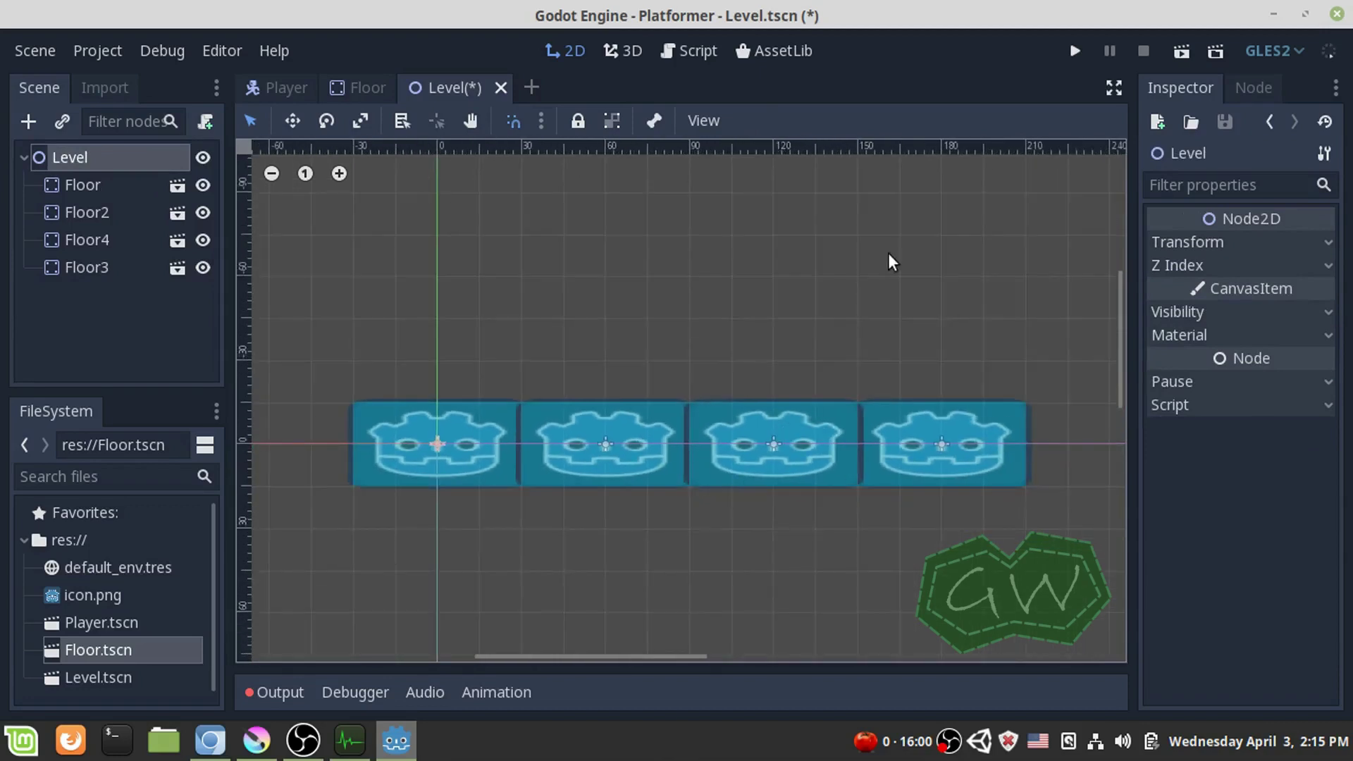
scroll(692, 428, "down", 2)
scroll(656, 453, "right", 5)
left_click(550, 450)
left_click_drag(552, 459, 653, 470)
middle_click_drag(652, 470, 856, 472)
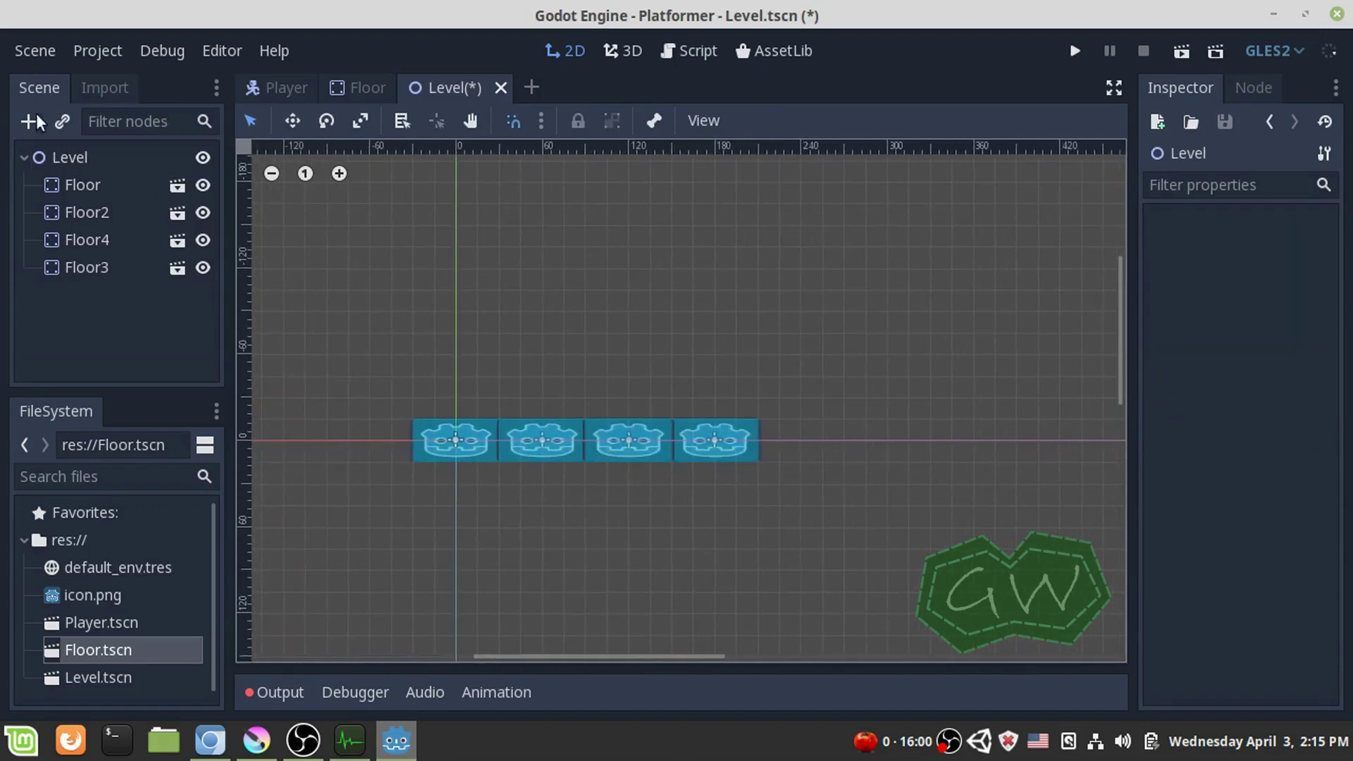
left_click(63, 163)
right_click(63, 163)
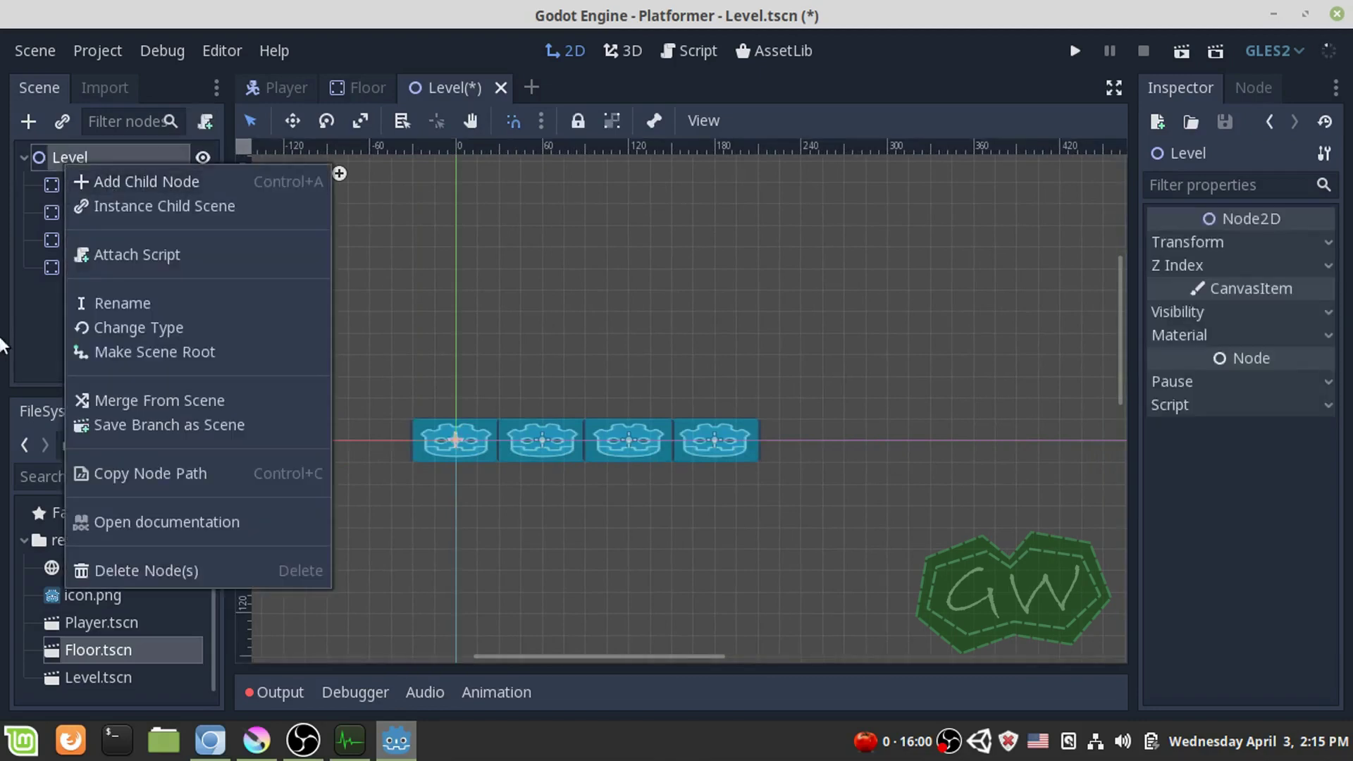
left_click(52, 271)
left_click(77, 183, "shift")
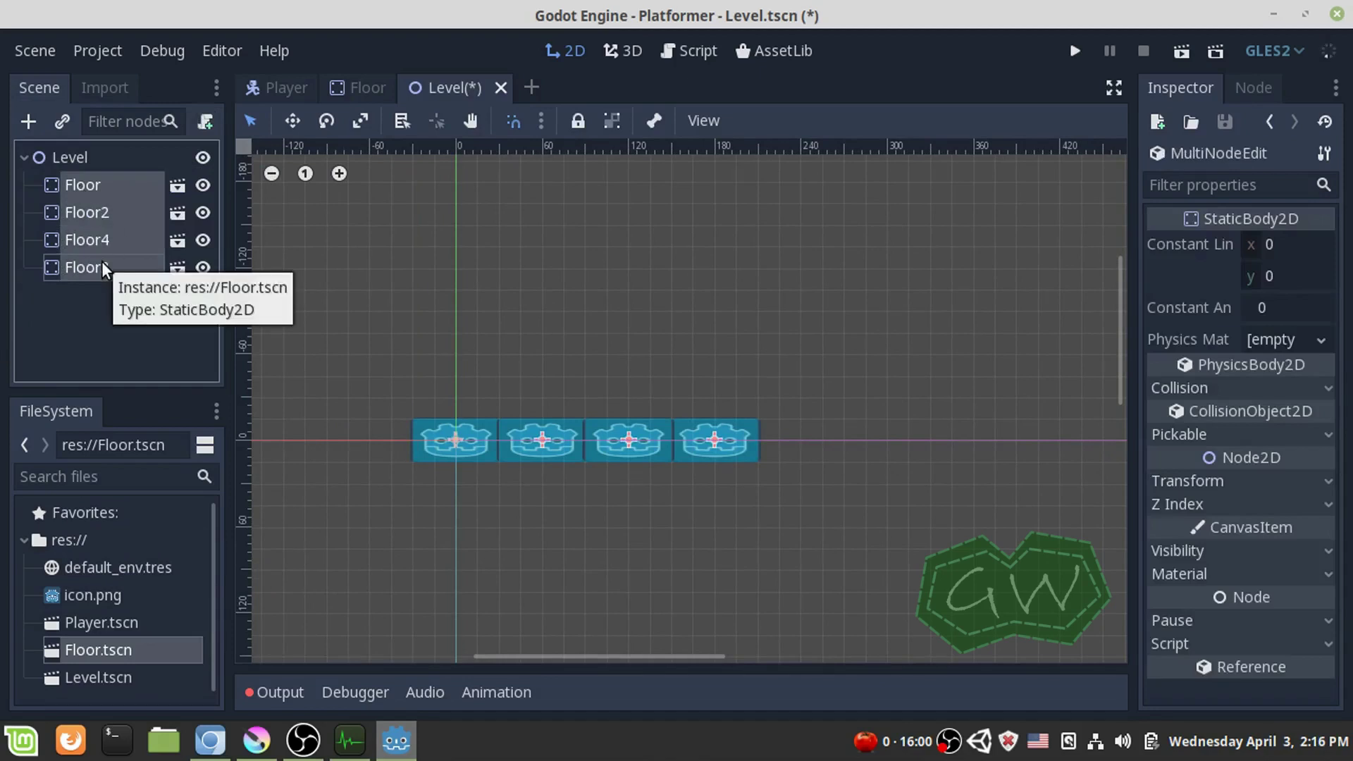
left_click(82, 284)
- Duplicate Floor3, place the copy at X 240 against the end of the row, and delete that copy
left_click(62, 262)
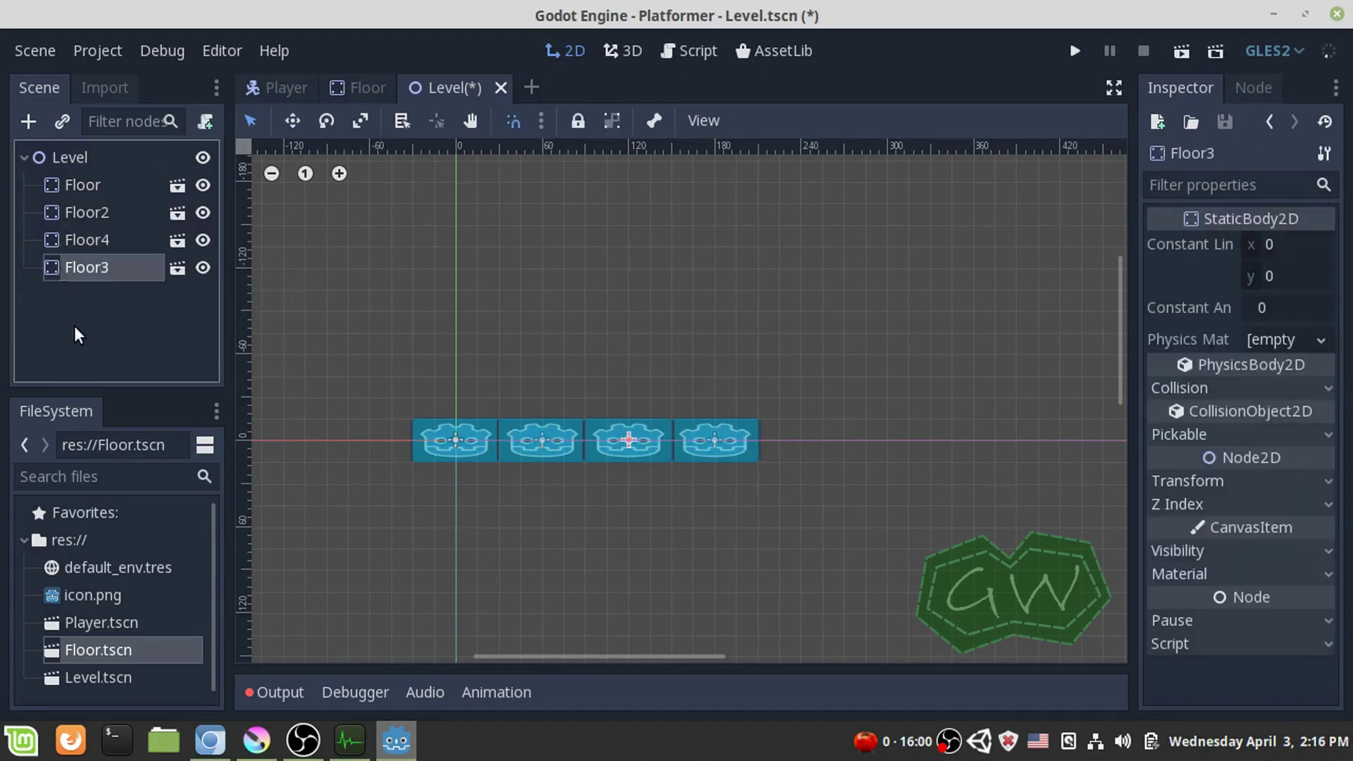
key("ctrl+d")
left_click_drag(660, 454, 812, 440)
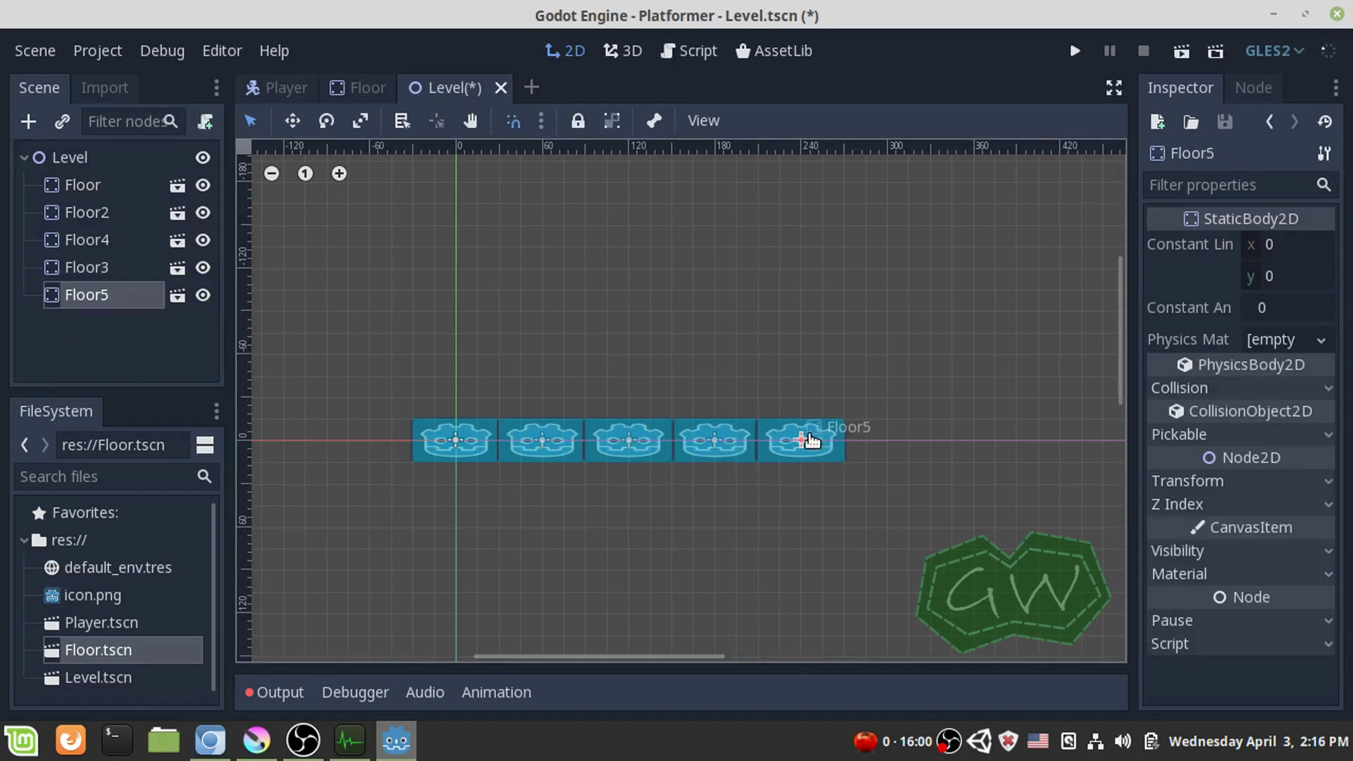
key("Delete")
key("Return")
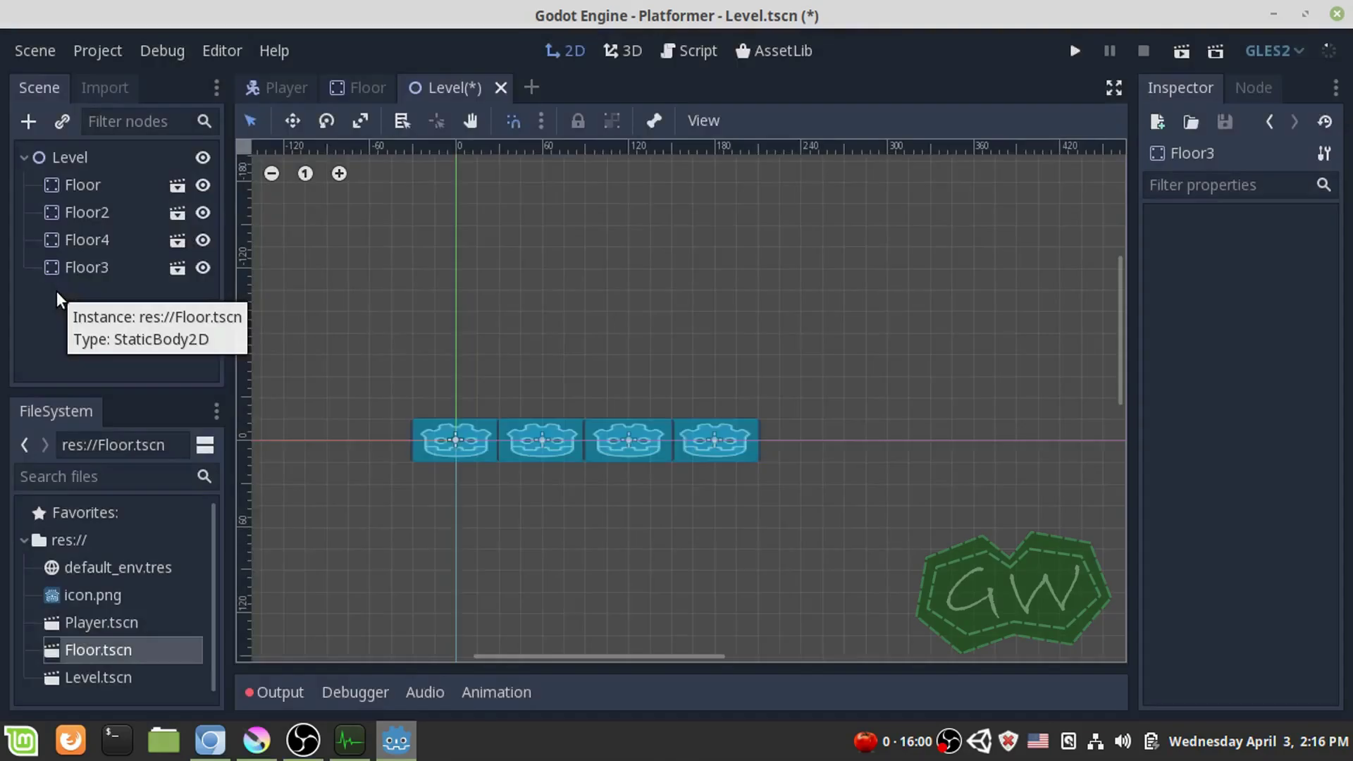
- Make another duplicate of Floor3, move it beside the row's last tile, and remove it again
left_click(55, 266)
right_click(55, 266)
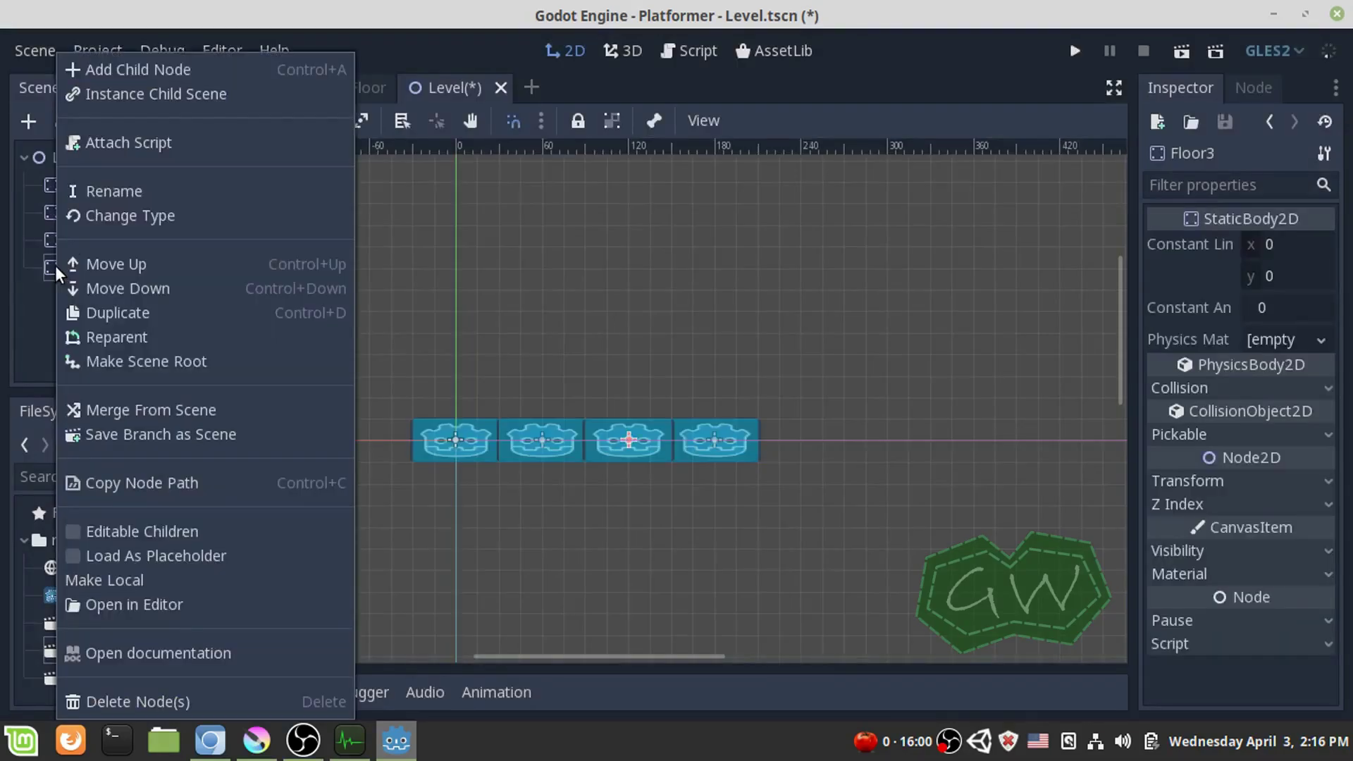
left_click(150, 313)
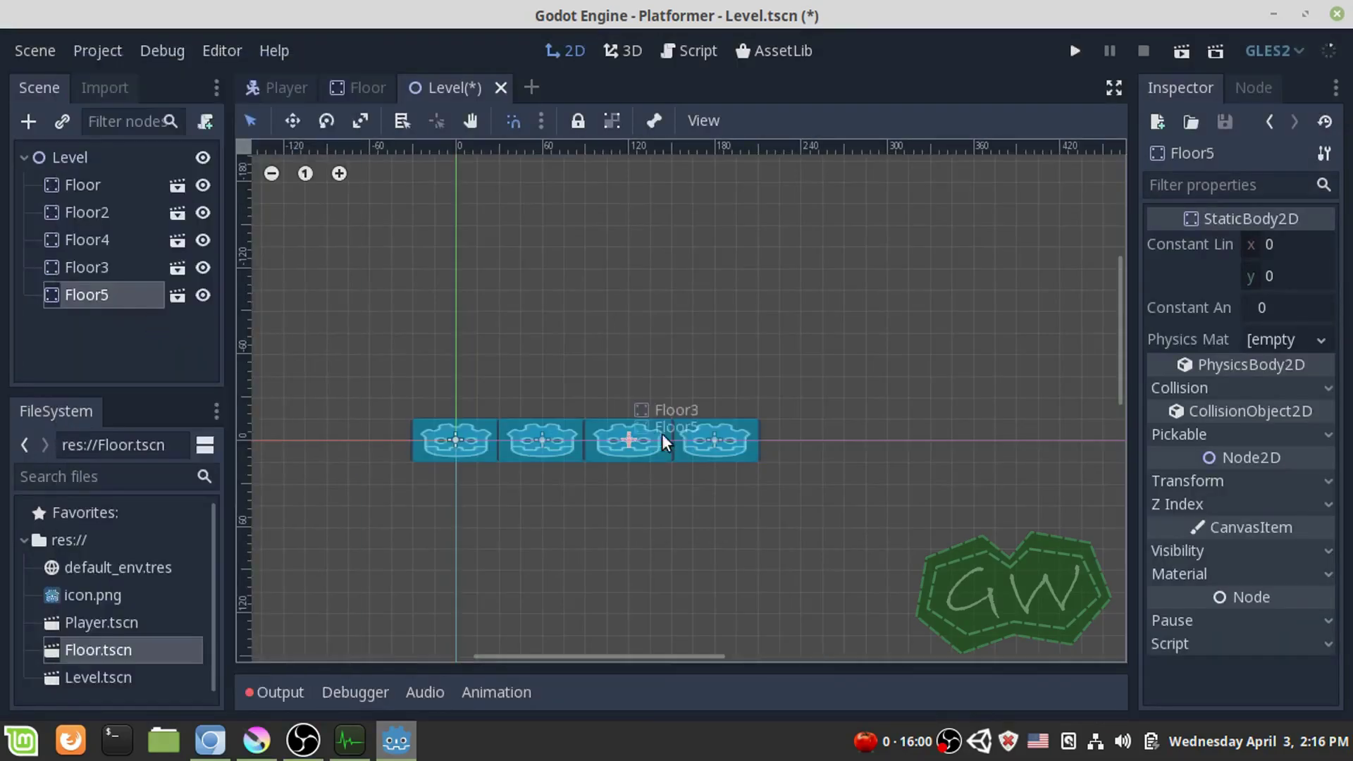
left_click_drag(627, 442, 800, 453)
key("Delete")
key("Return")
- Duplicate all four floor tiles at once and delete the four copies
left_click(60, 184)
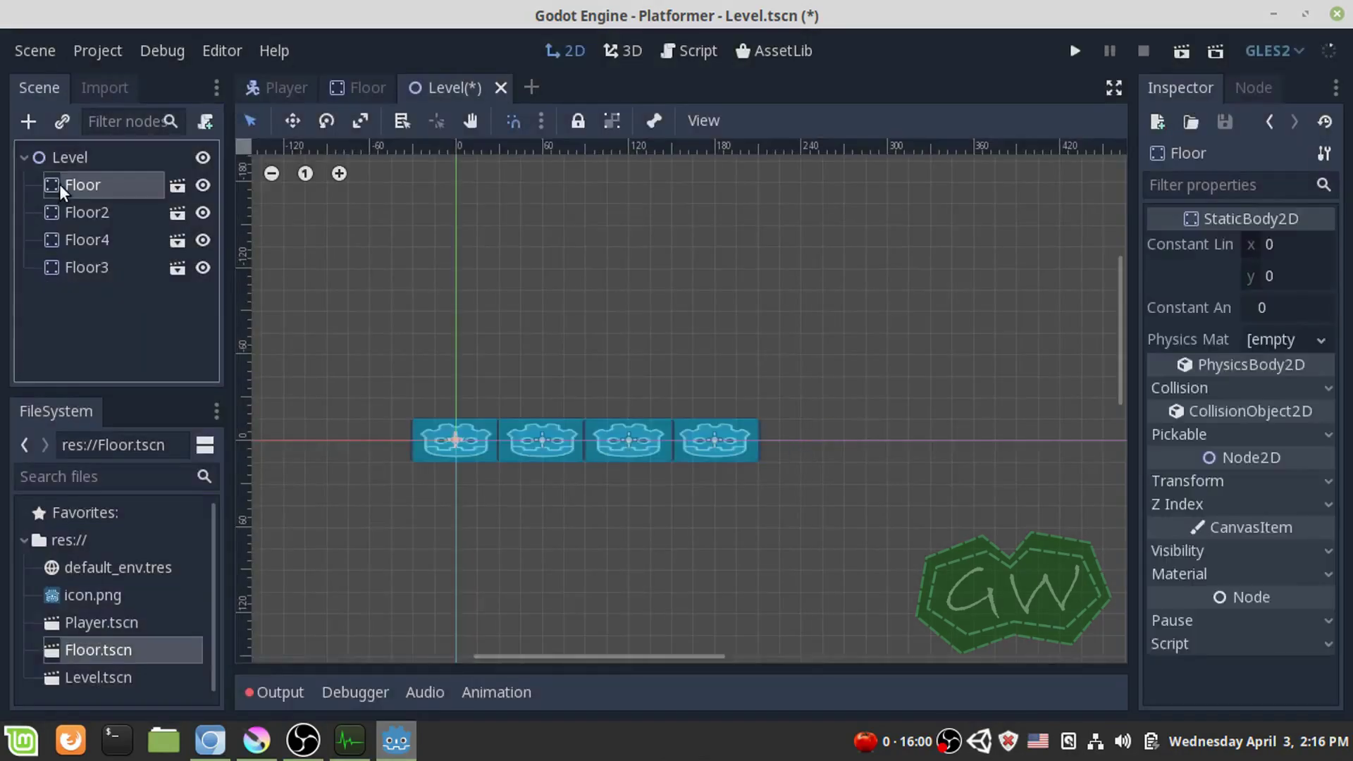
left_click(60, 267, "shift")
key("ctrl+d")
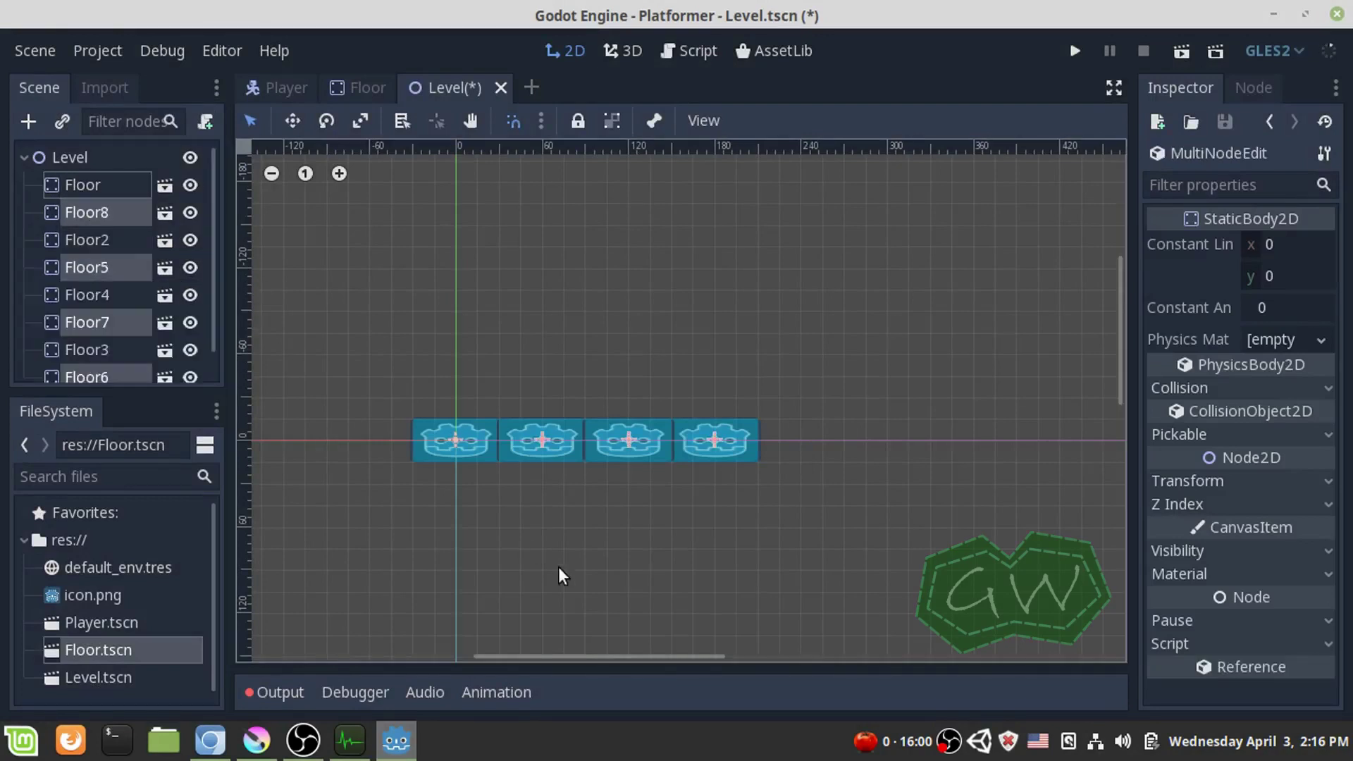
scroll(76, 240, "down", 1)
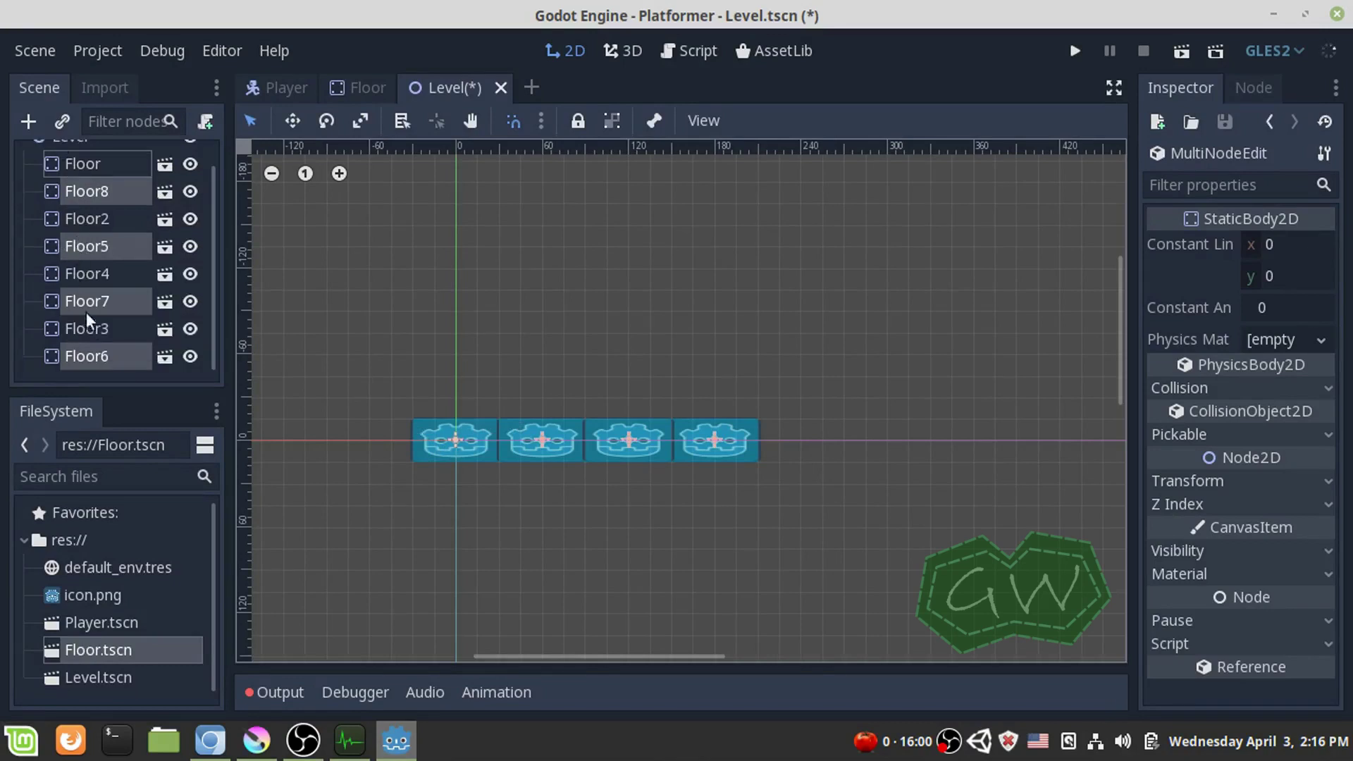
right_click(99, 295)
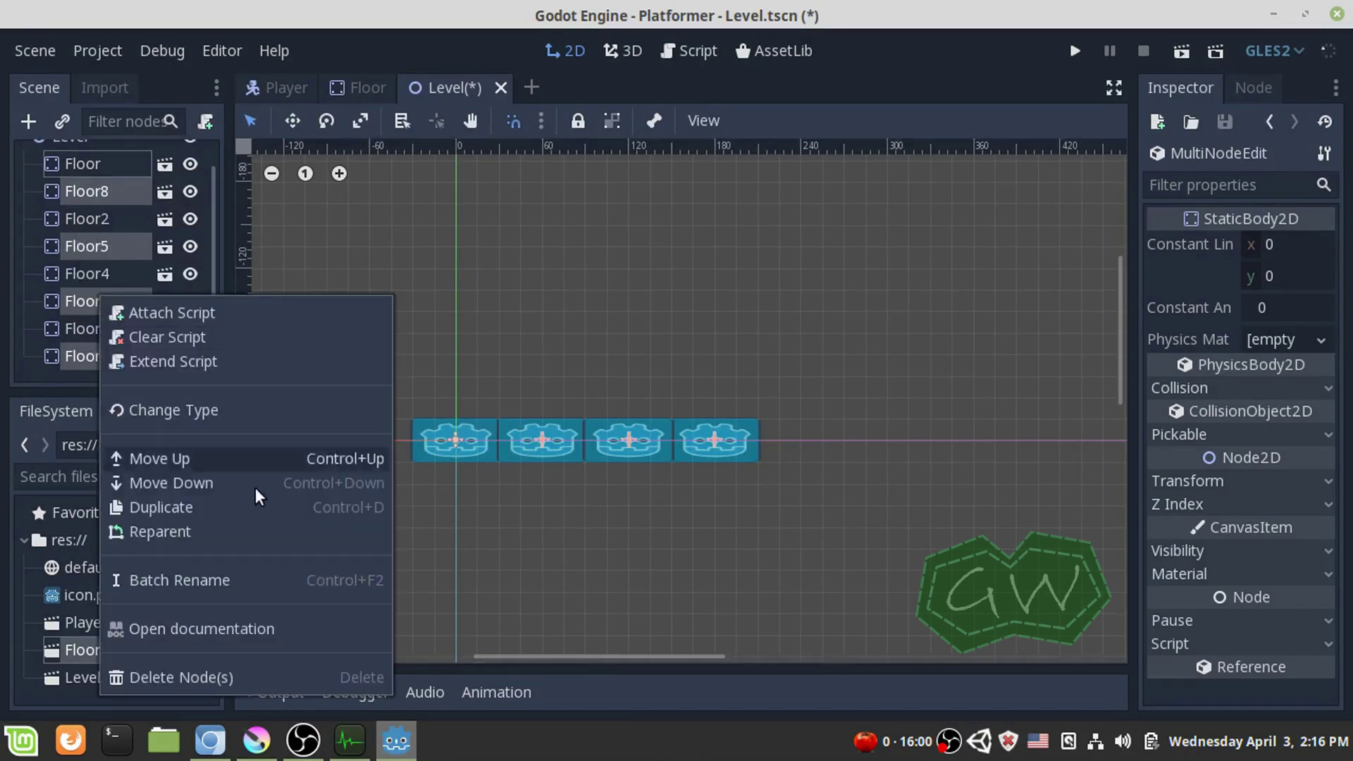
left_click(210, 675)
left_click(723, 391)
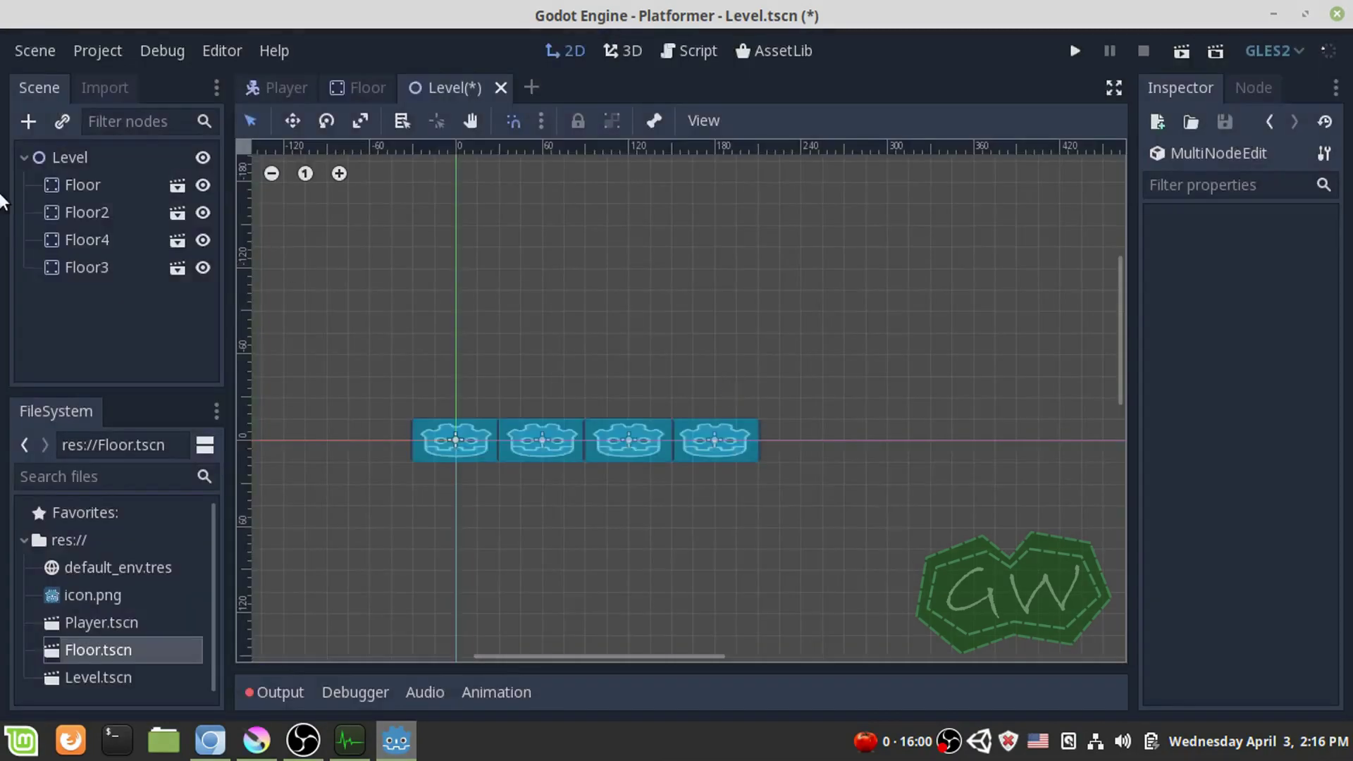
- Add a Node2D as a child of the Level root node
left_click(74, 144)
right_click(77, 142)
left_click(107, 168)
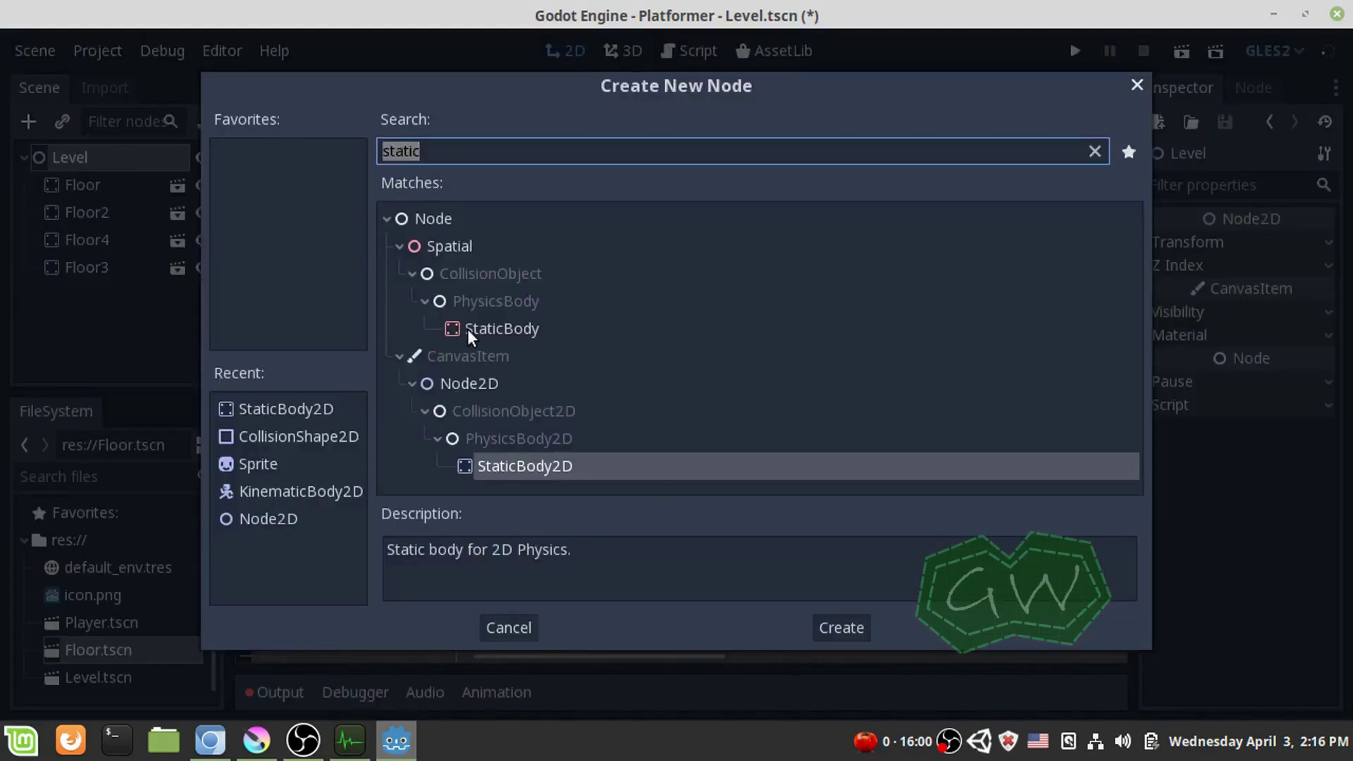
left_click(451, 383)
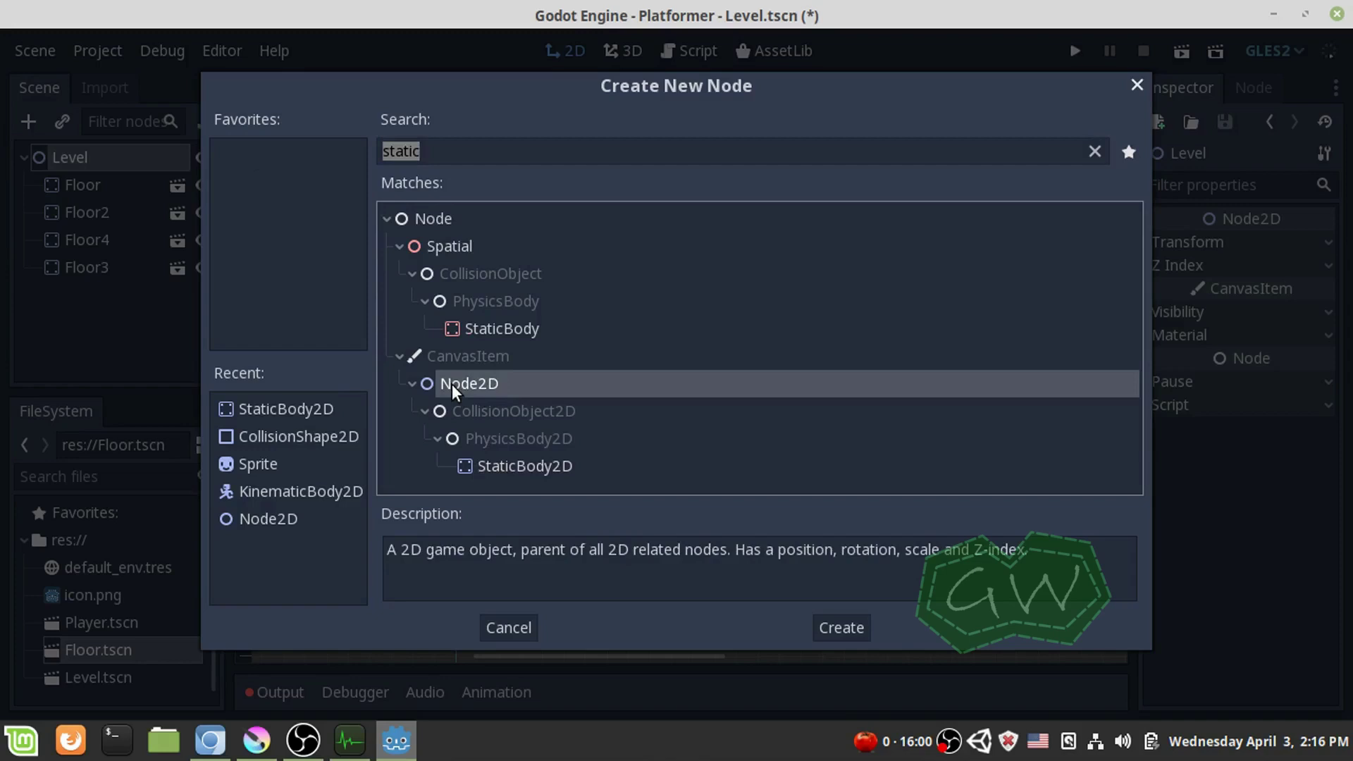
double_click(451, 383)
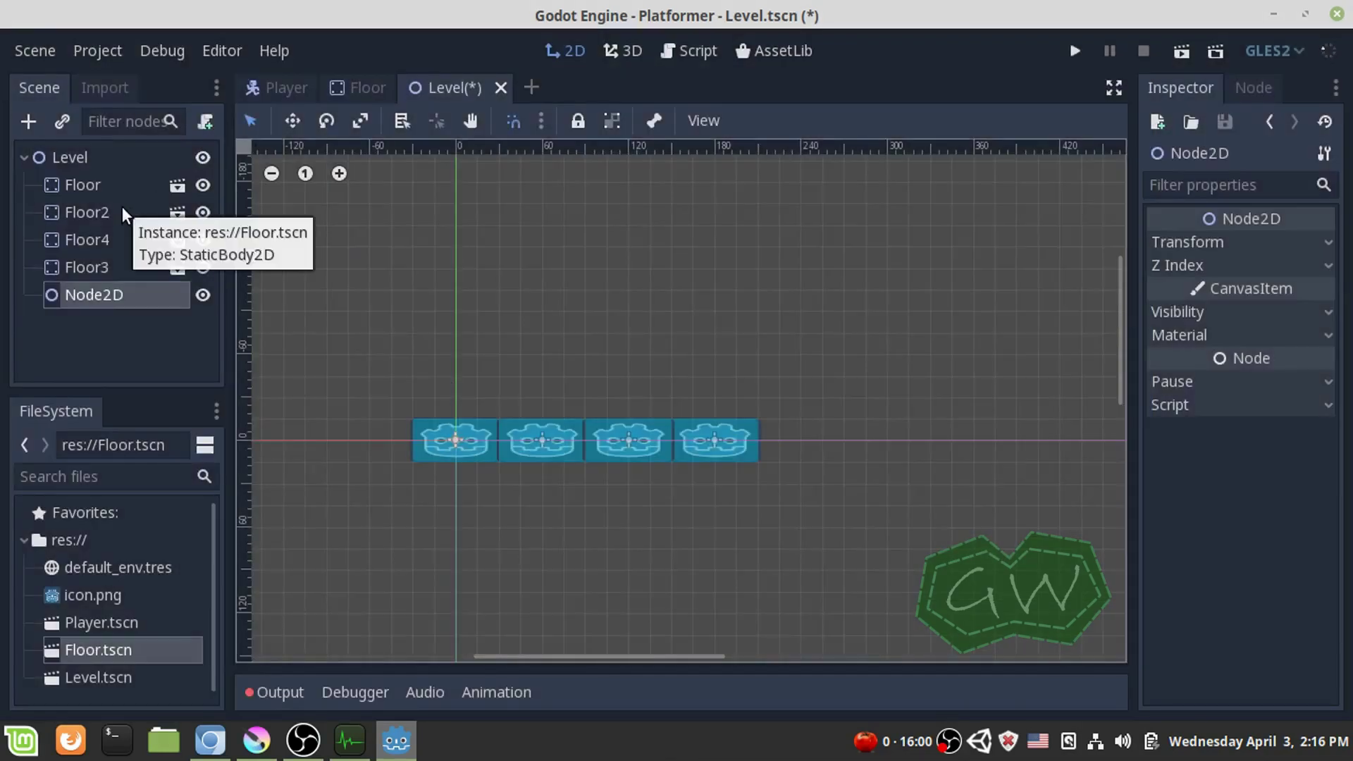
- Make Floor, Floor2, Floor4 and Floor3 children of the Node2D
left_click(93, 185)
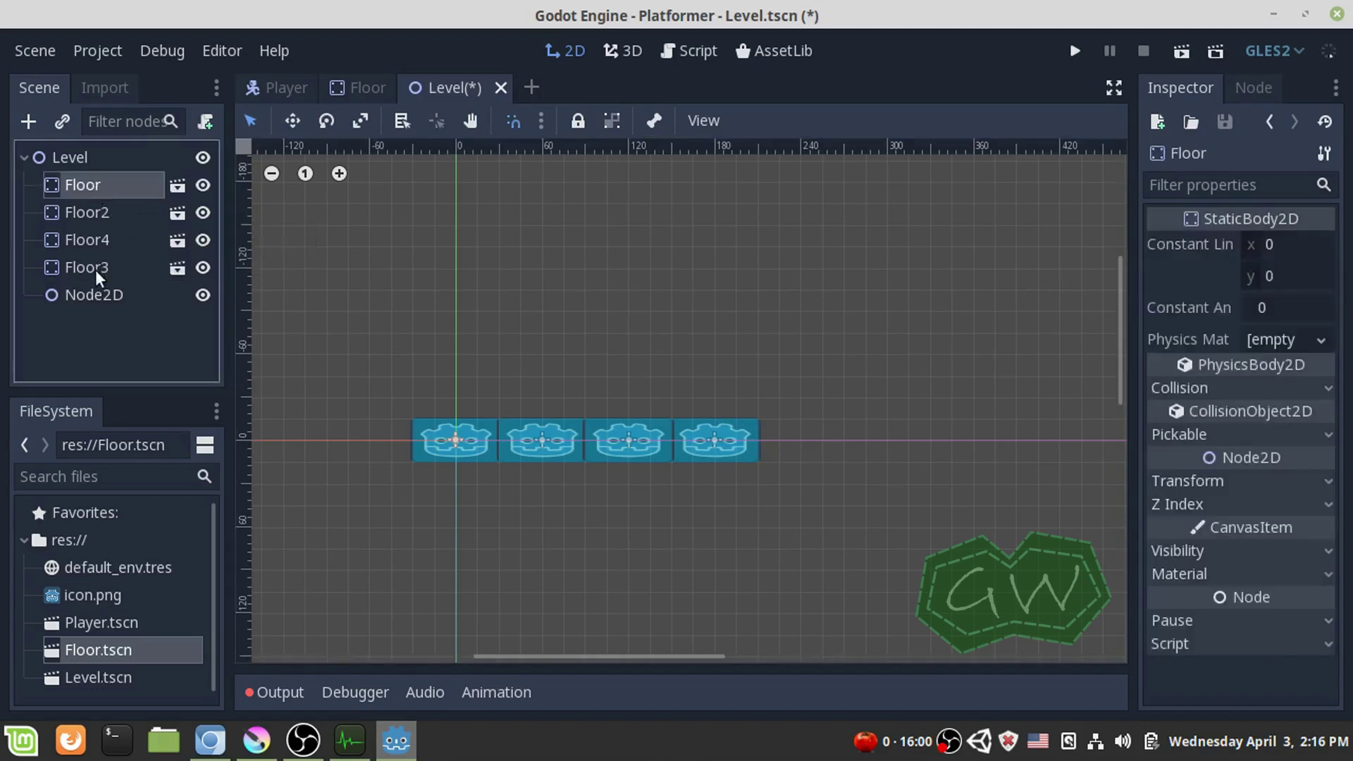
left_click(93, 267, "shift")
left_click_drag(88, 157, 92, 294)
- Rename the Node2D that holds the floor tiles as Platform
left_click(106, 185)
left_click(107, 184)
type("Platform")
key("Return")
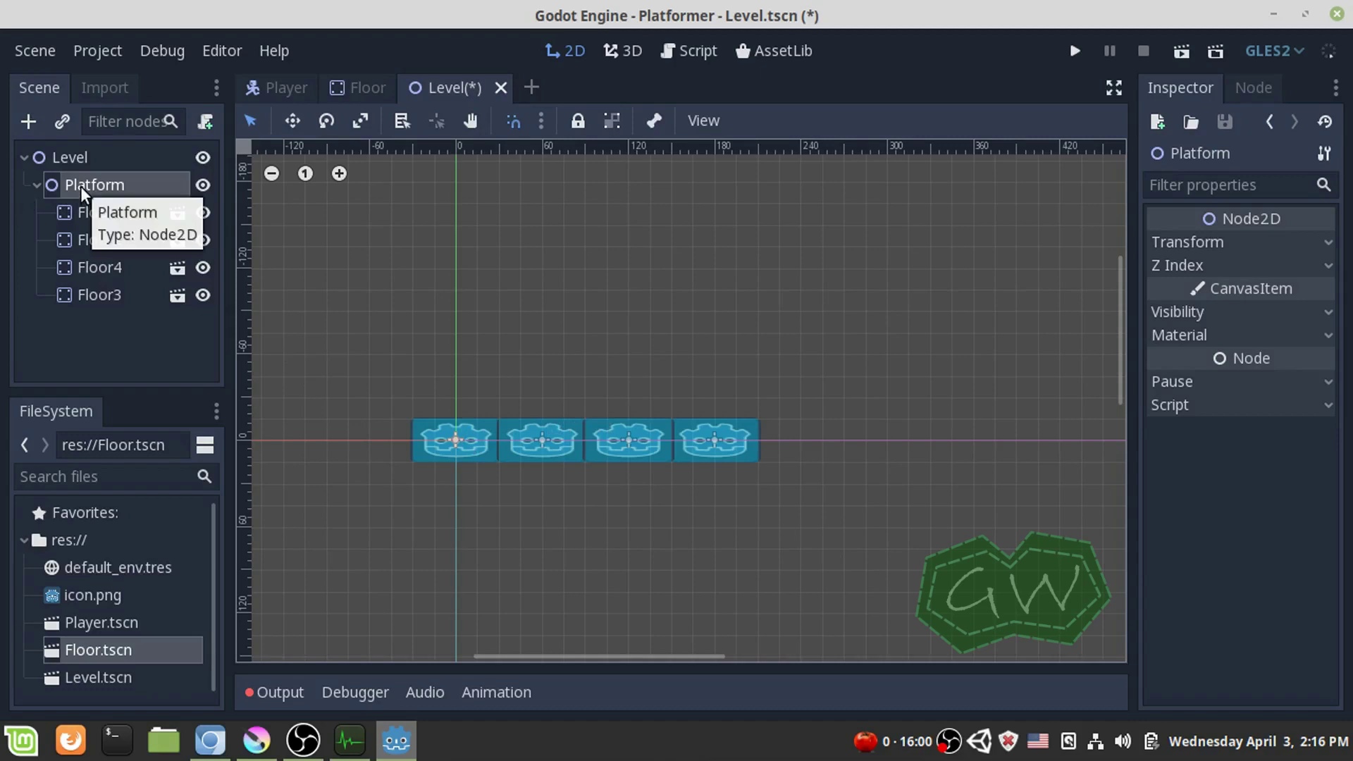
- Try moving the Platform from its first tile, up and away from the row, and undo both moves
left_click_drag(446, 435, 844, 315)
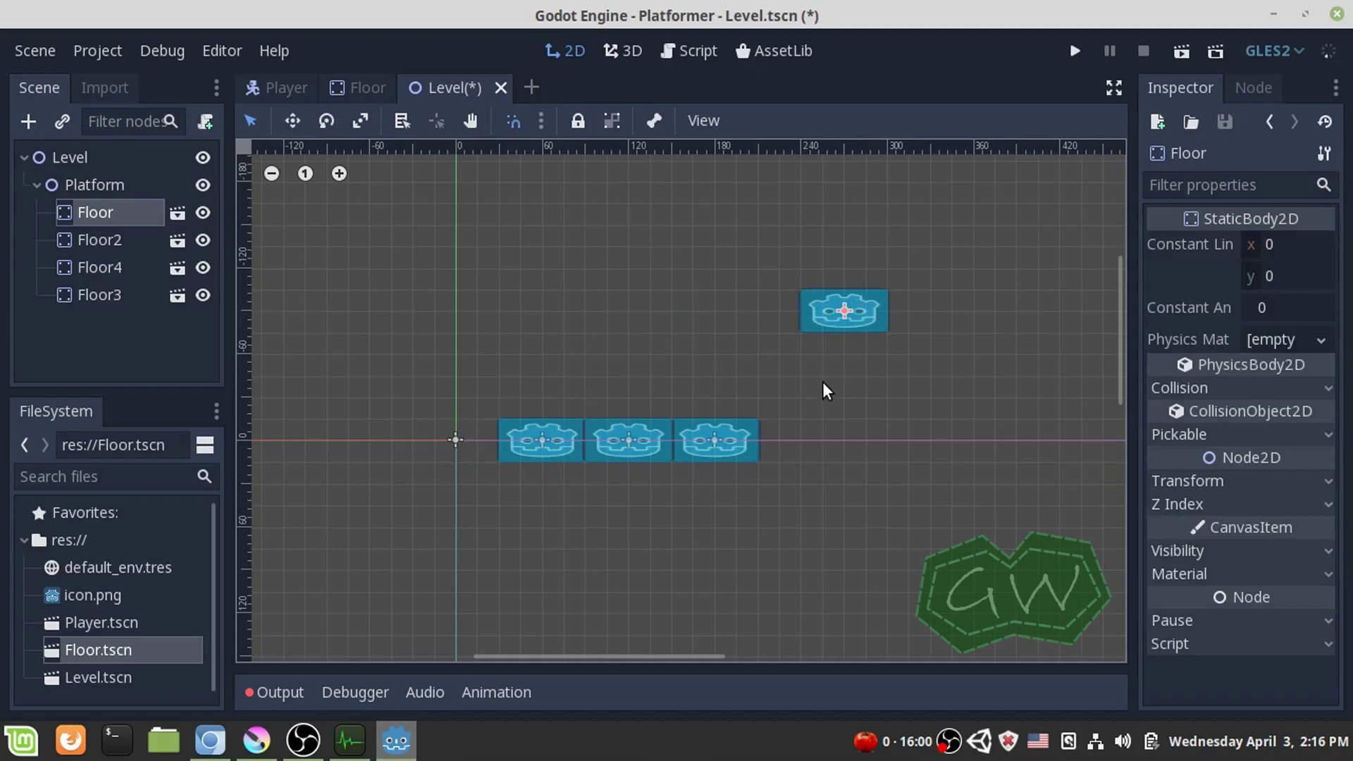
key("ctrl+z")
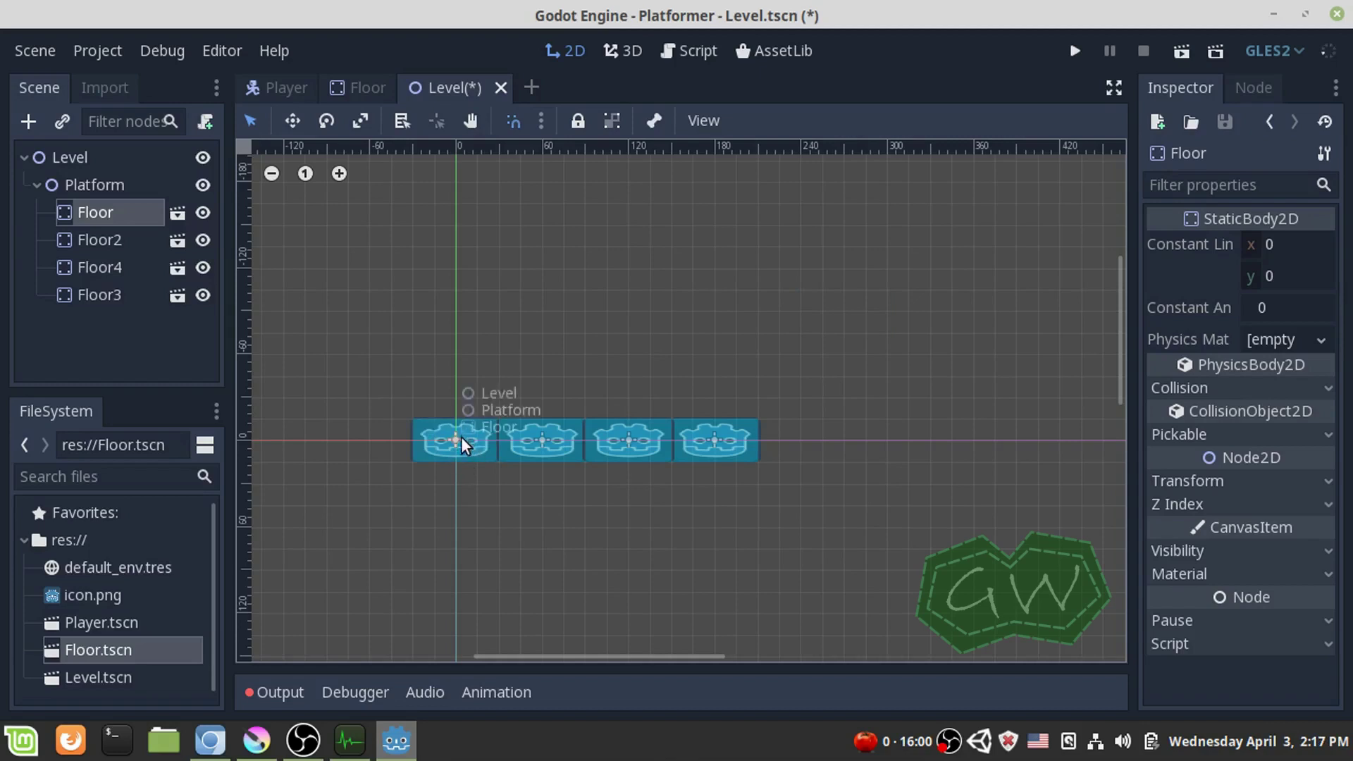
left_click_drag(458, 426, 866, 351)
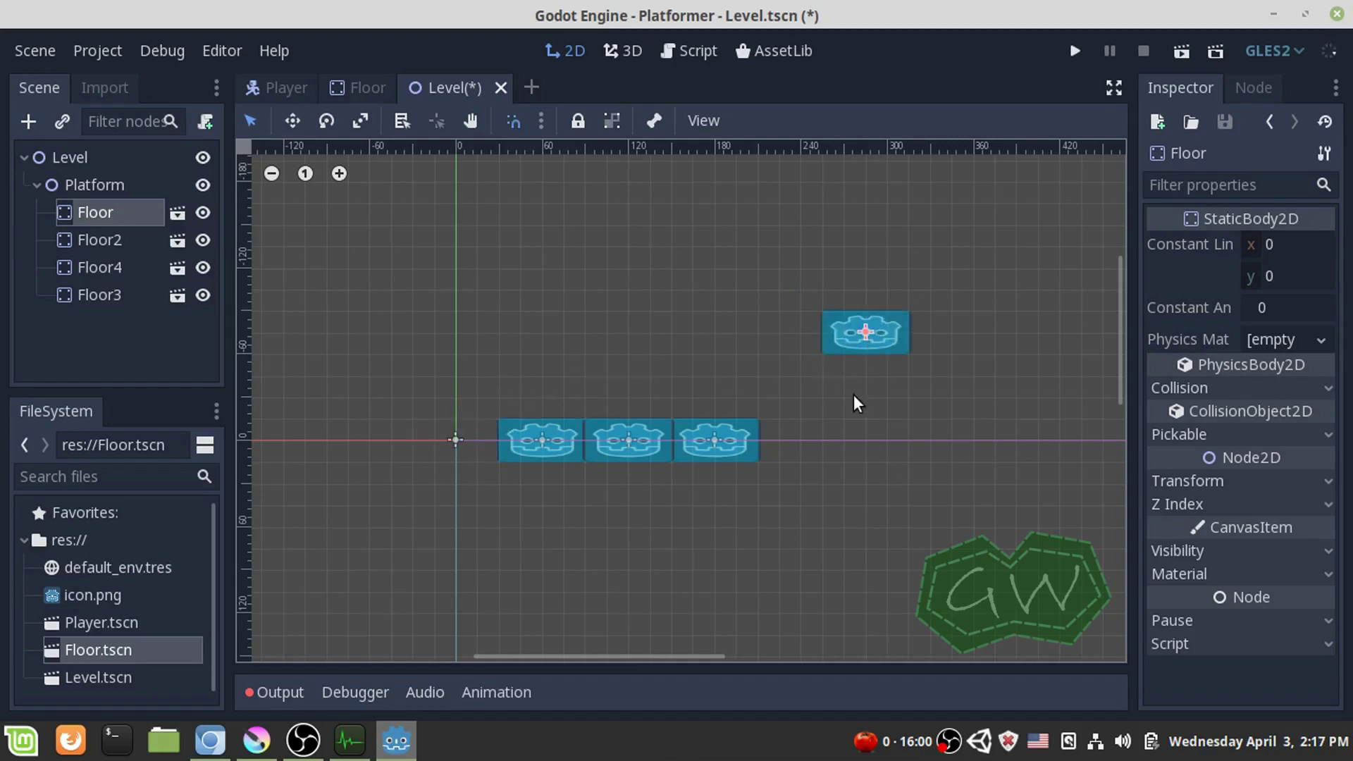
key("ctrl+z")
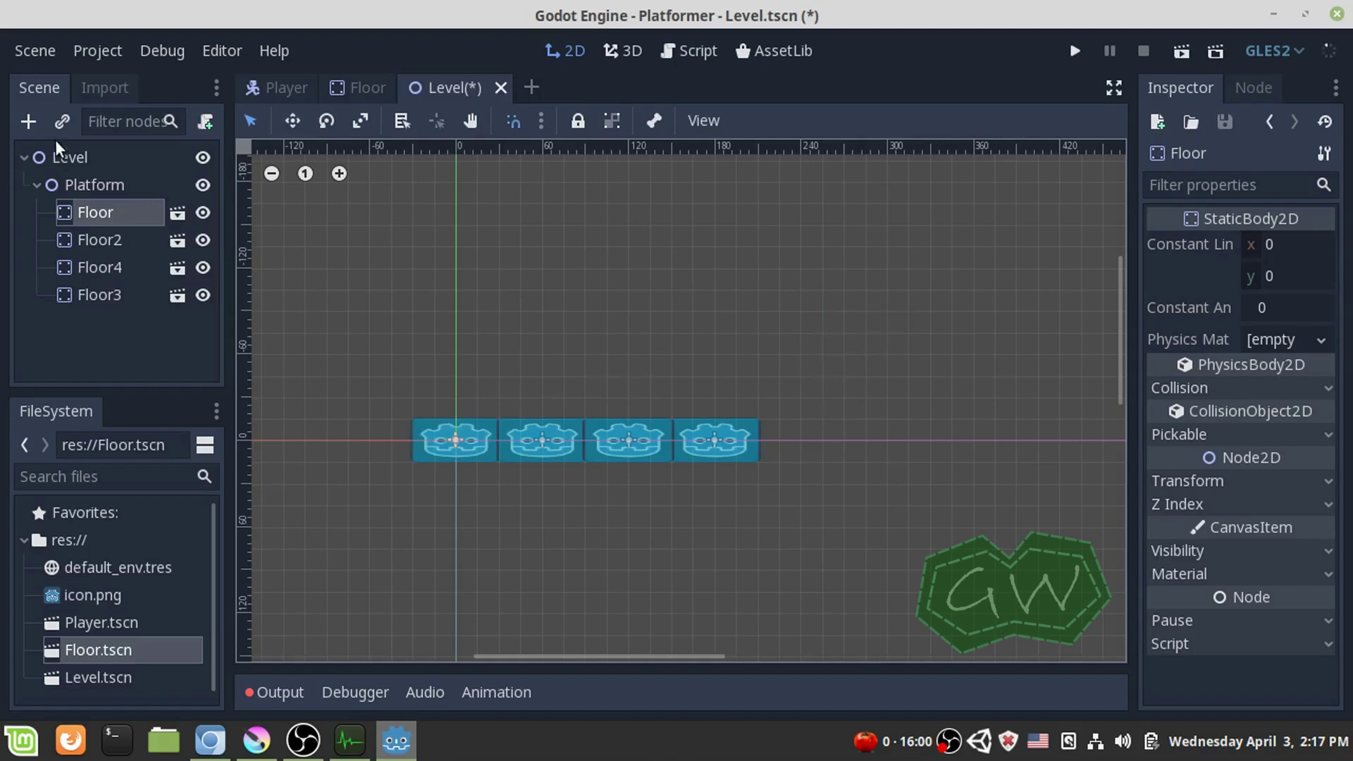
- Make the Platform node's children unselectable and test moving the platform as one object, leaving it at the origin
left_click(81, 180)
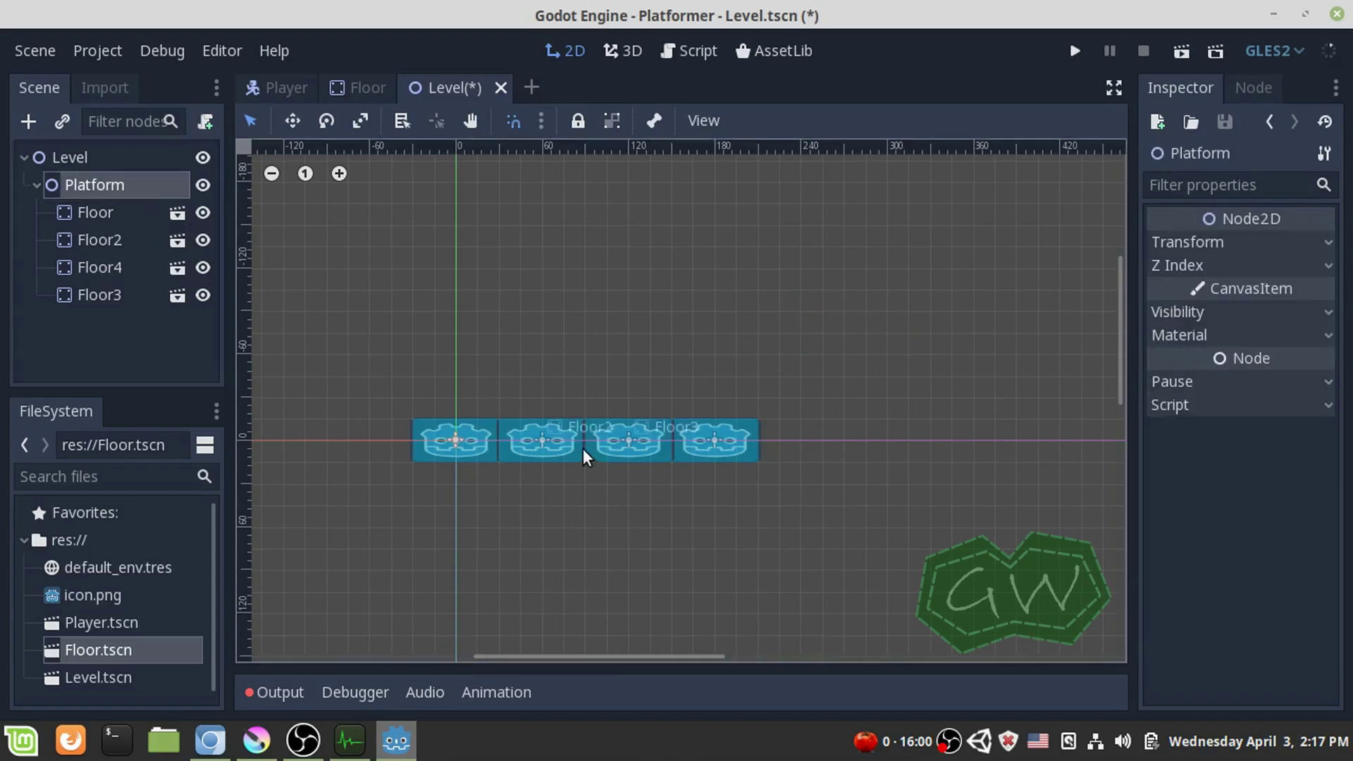
left_click(35, 184)
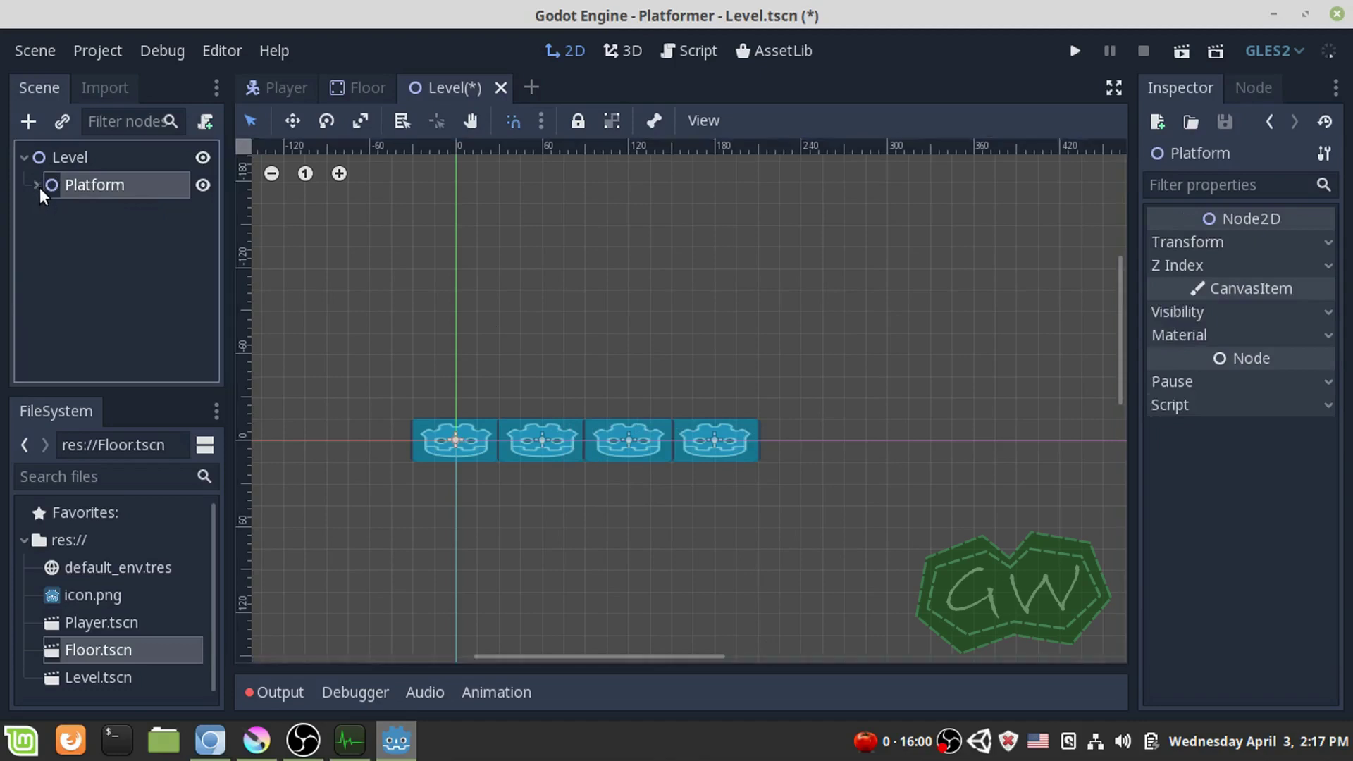
left_click(36, 185)
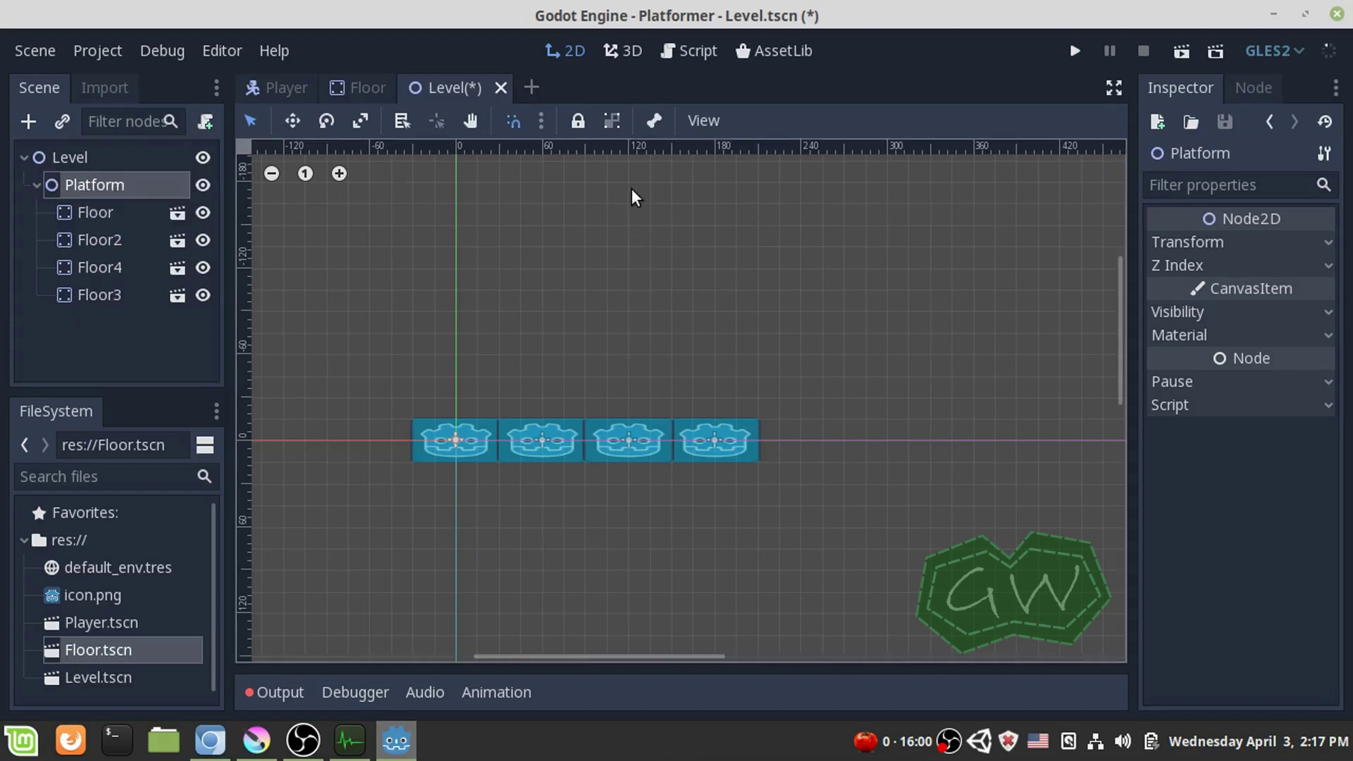
left_click(606, 128)
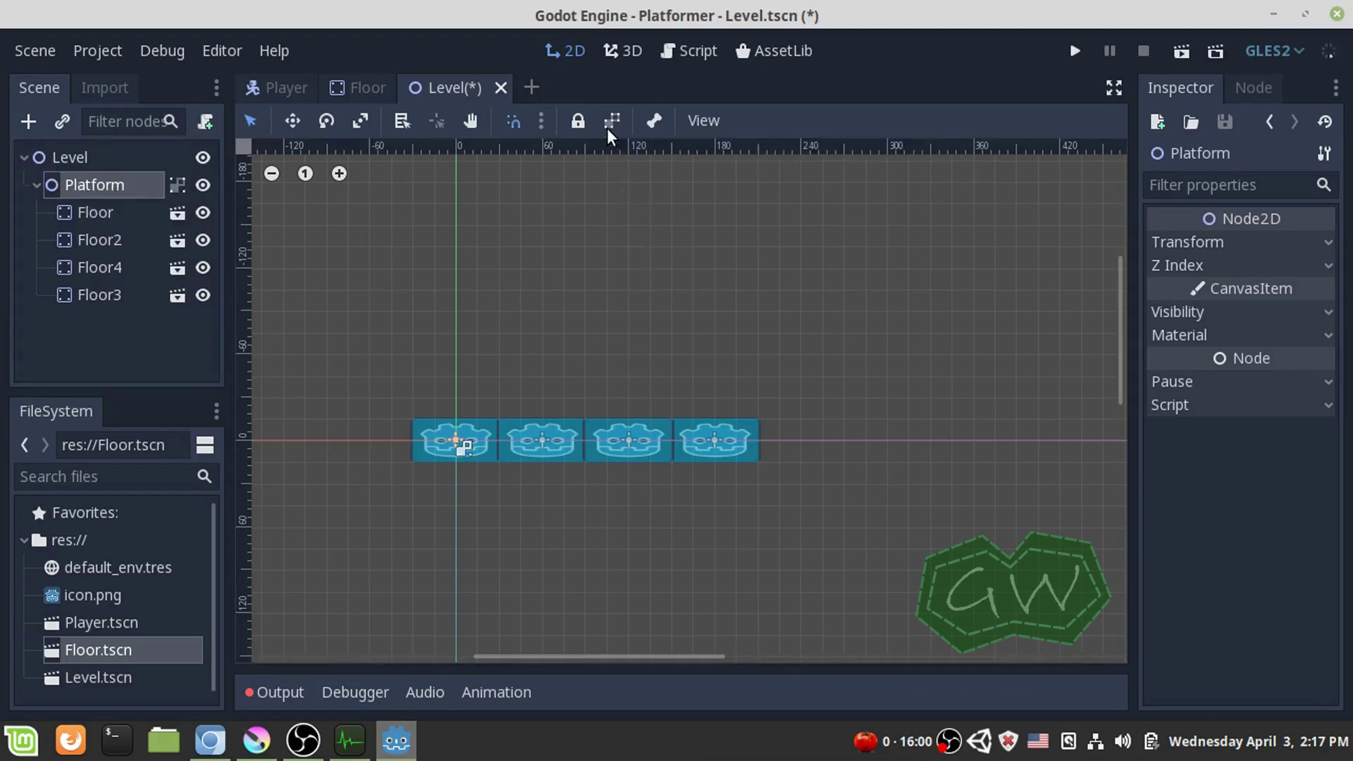
left_click_drag(569, 456, 442, 438)
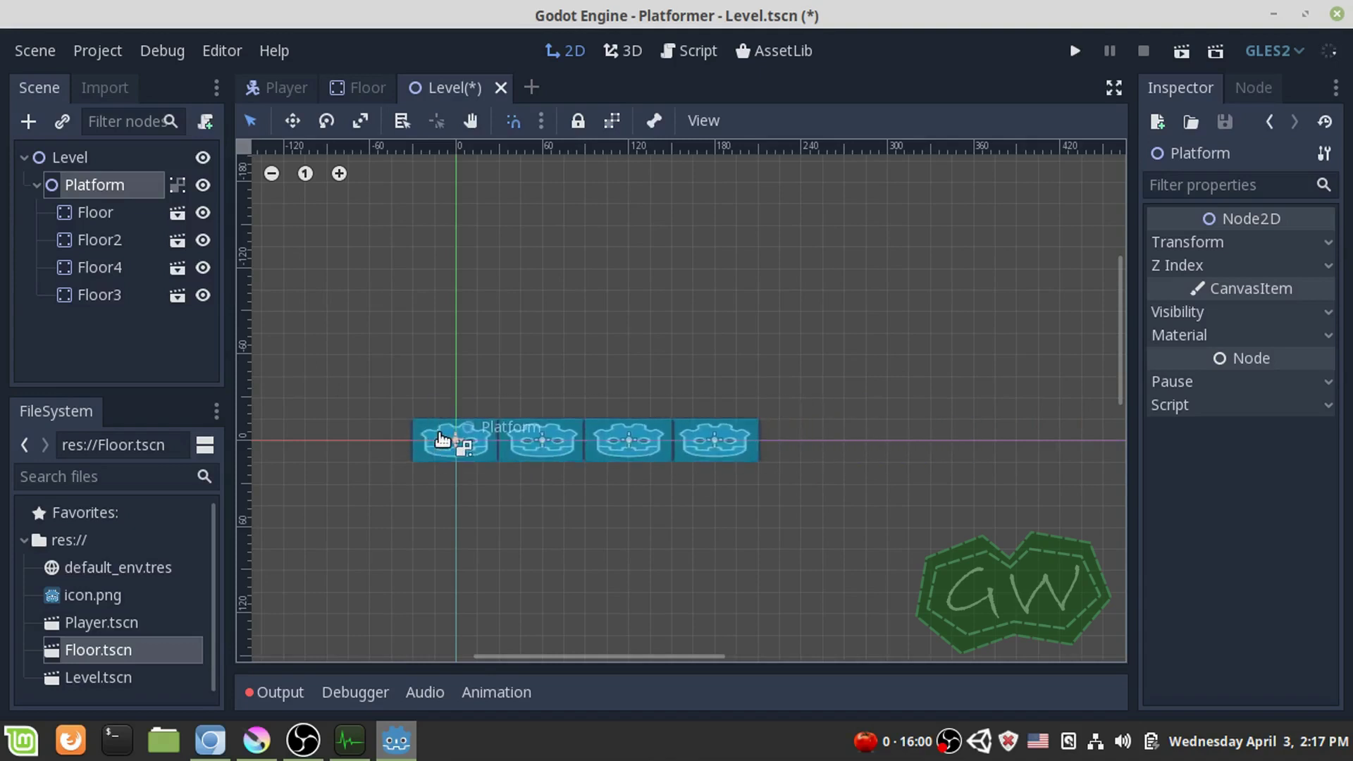
scroll(394, 458, "down", 2)
middle_click_drag(676, 436, 848, 415)
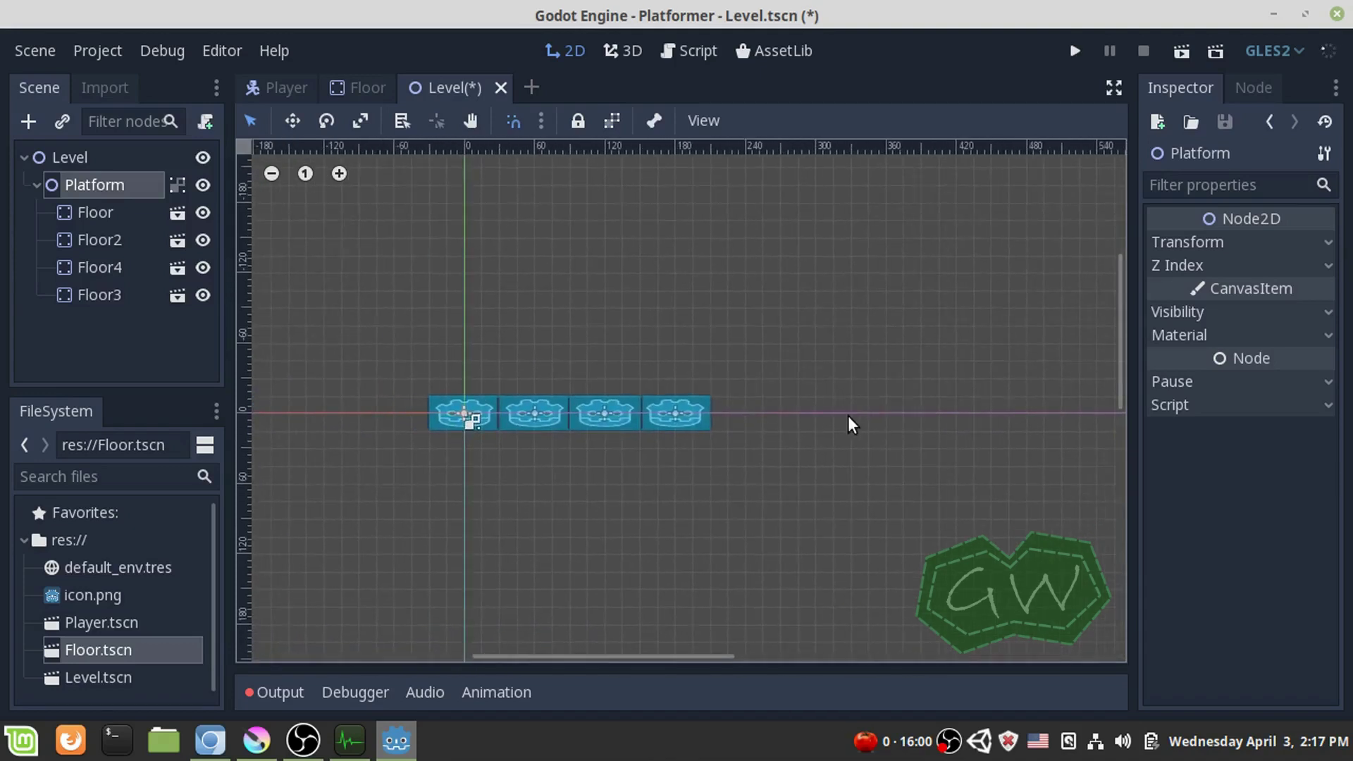
scroll(847, 422, "down", 1)
scroll(847, 416, "up", 1)
scroll(613, 342, "left", 2, "shift")
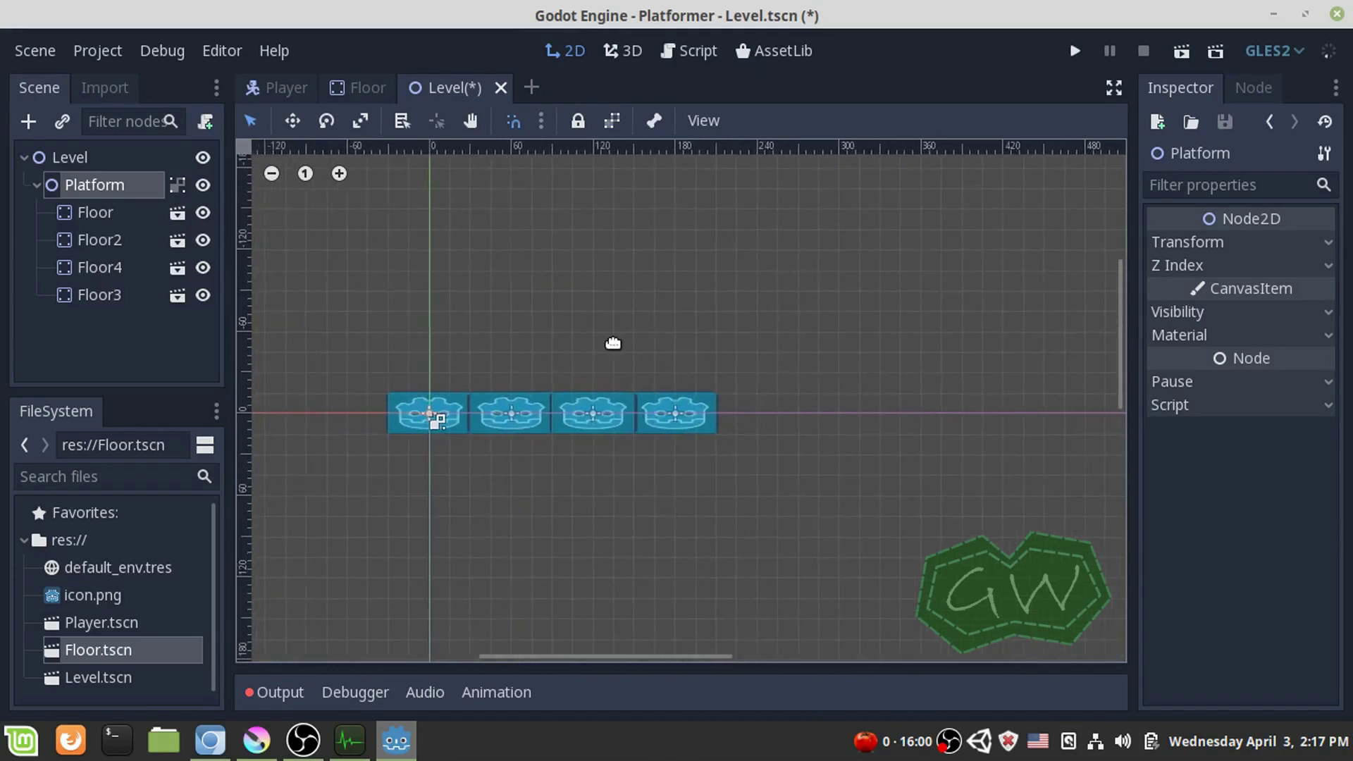
- Duplicate the Platform node with its floor tiles, and delete the duplicate
left_click(36, 185)
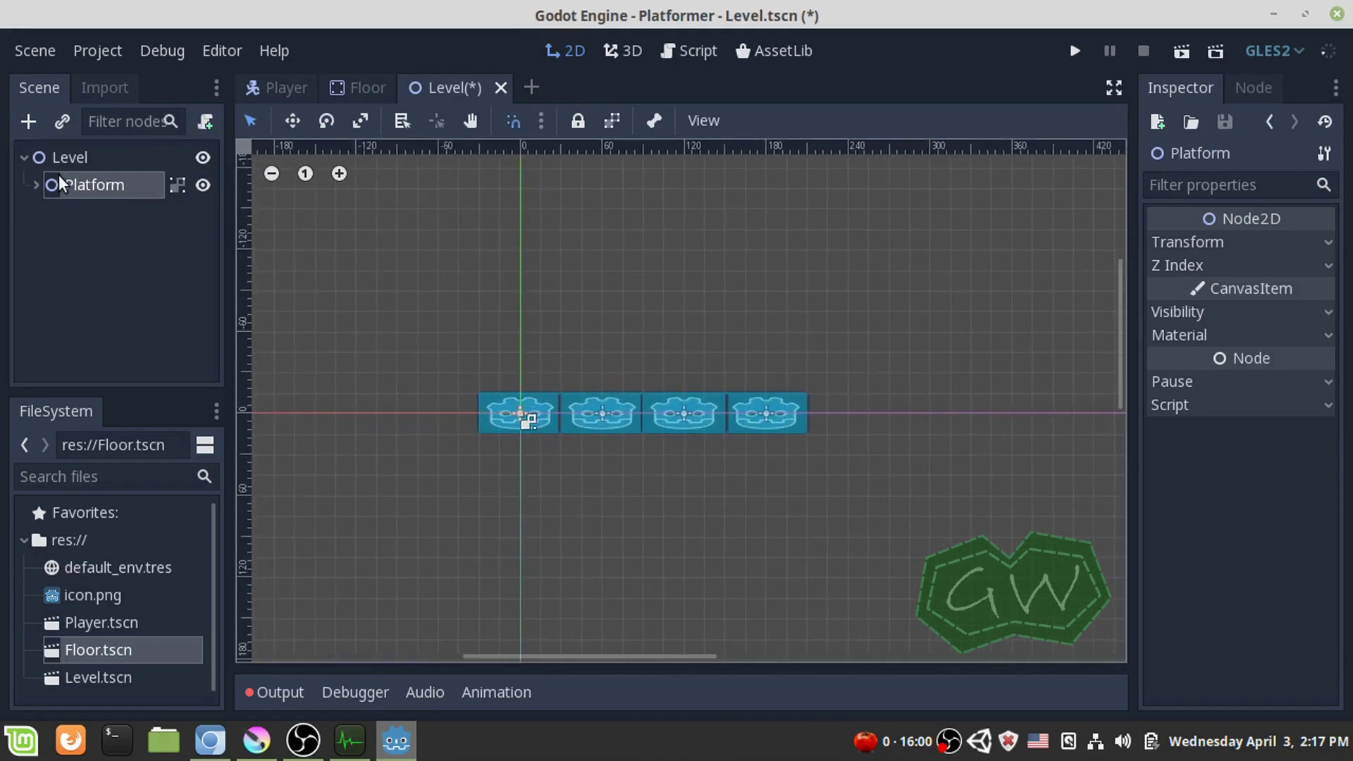
right_click(60, 176)
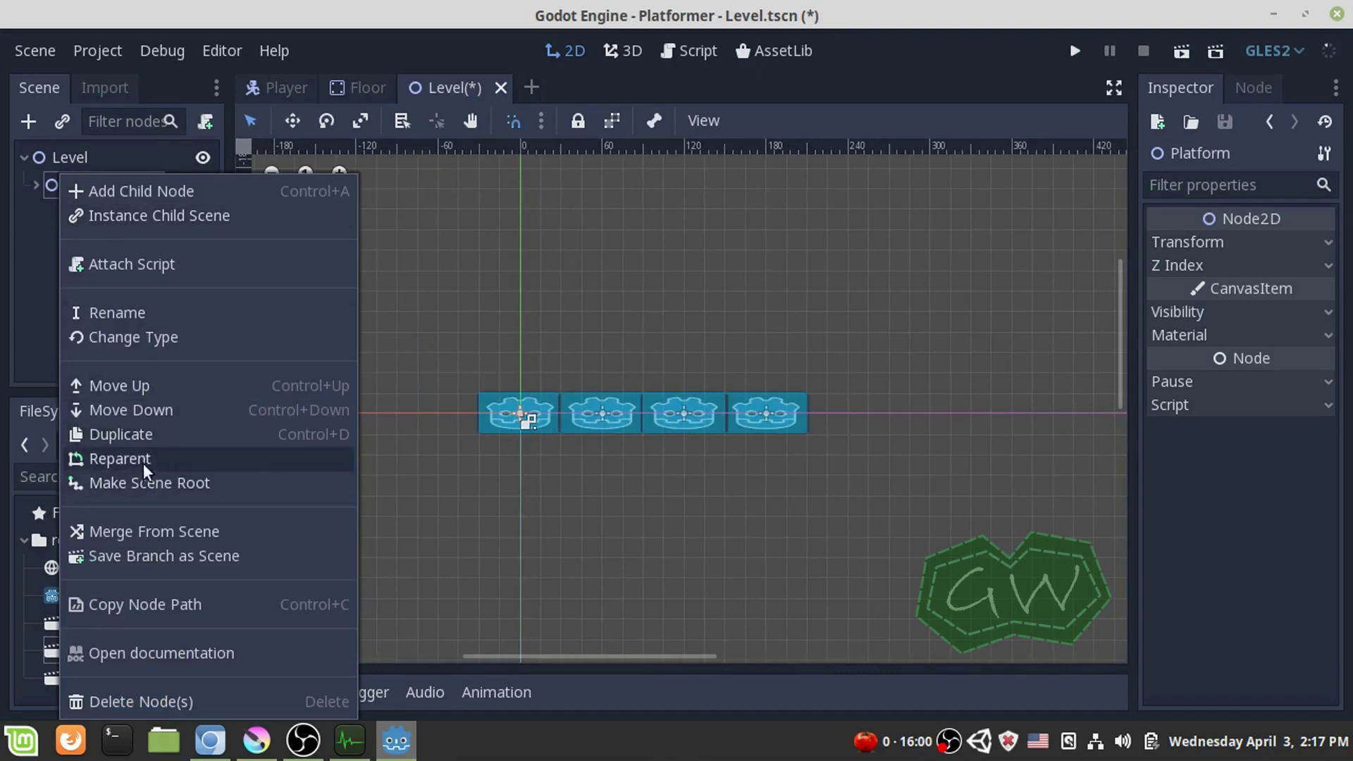
left_click(128, 432)
left_click(40, 210)
key("Delete")
key("Return")
- Duplicate the Platform node and move the copy along the x axis to about x = 270, leaving a gap after the original
left_click(62, 188)
key("ctrl+d")
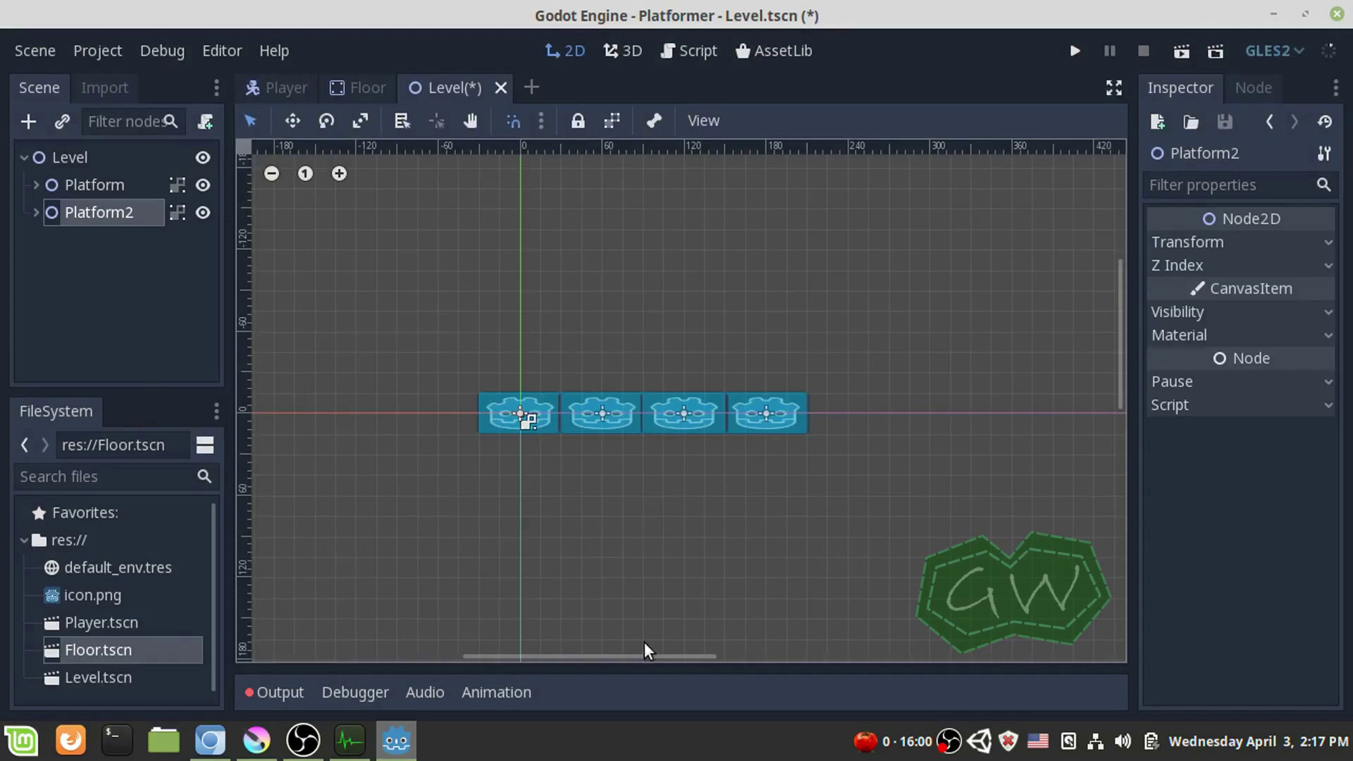
scroll(731, 395, "down", 2)
middle_click_drag(731, 395, 452, 386)
left_click_drag(453, 388, 718, 388)
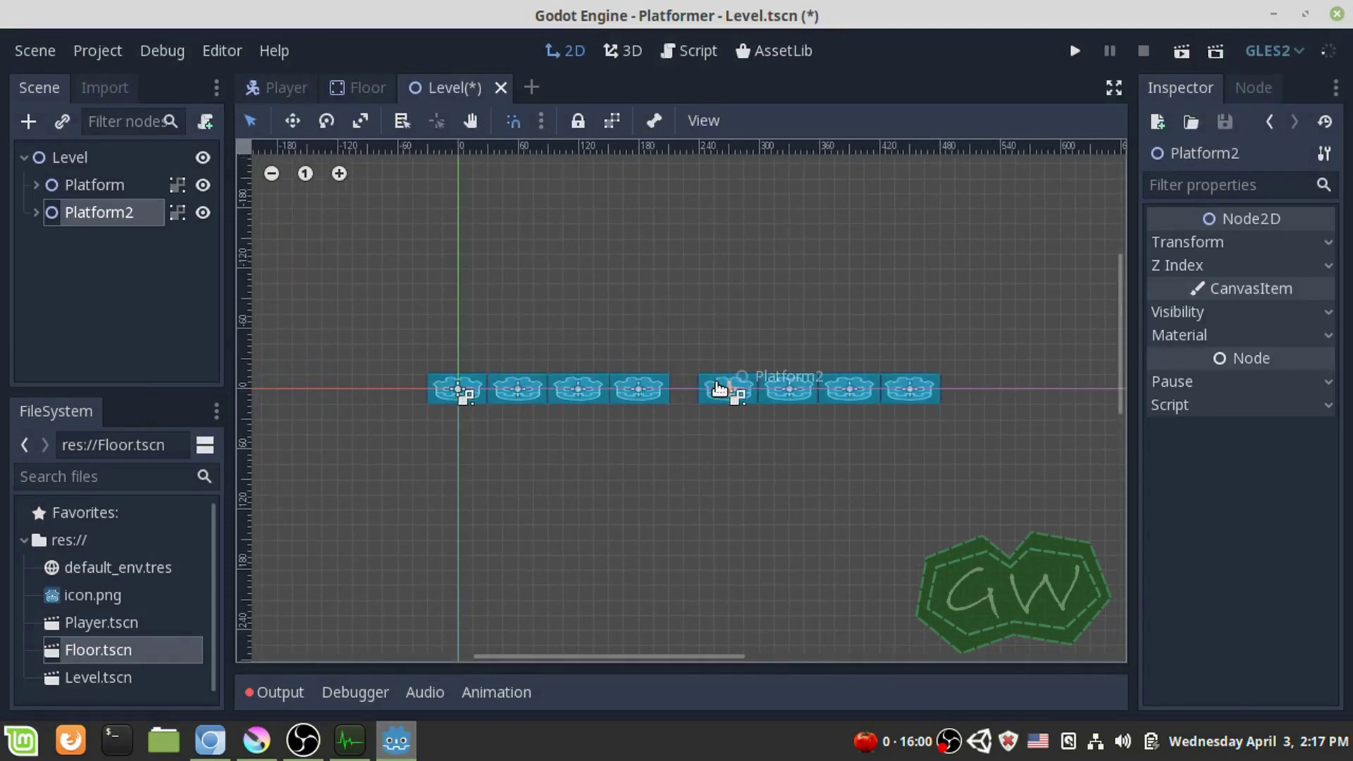
- Expand Platform2's children and set the Modulate colour of its Floor2 tile to red
scroll(712, 445, "up", 2)
left_click(121, 229)
left_click(110, 215)
left_click(35, 212)
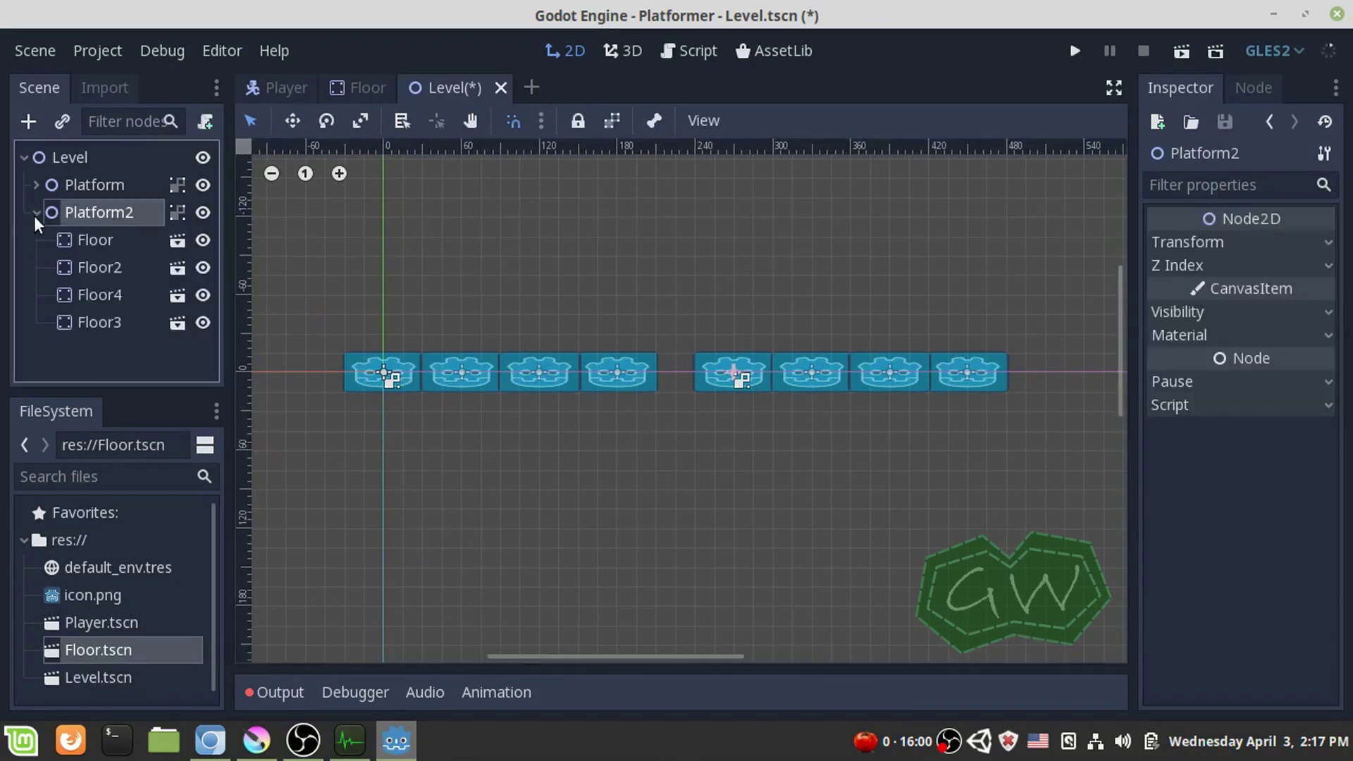
left_click(100, 272)
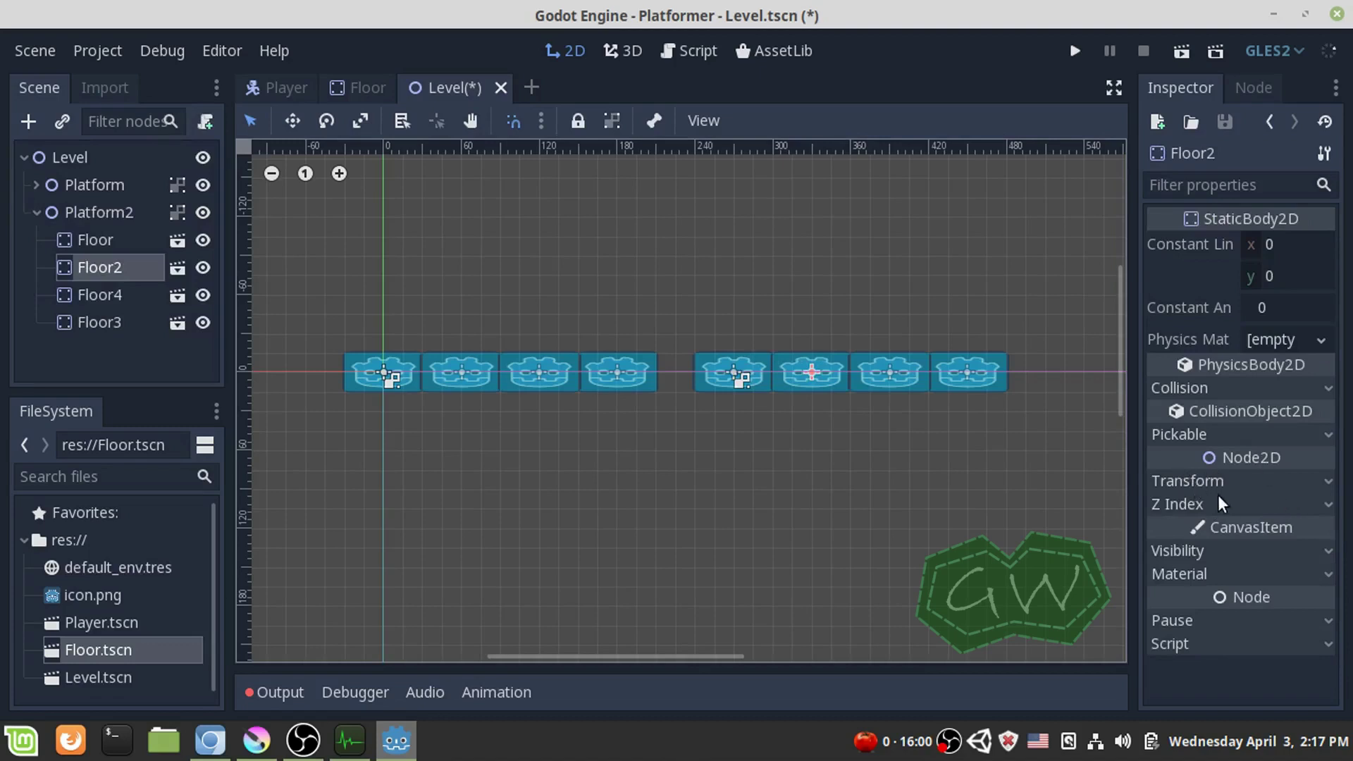
left_click(1199, 551)
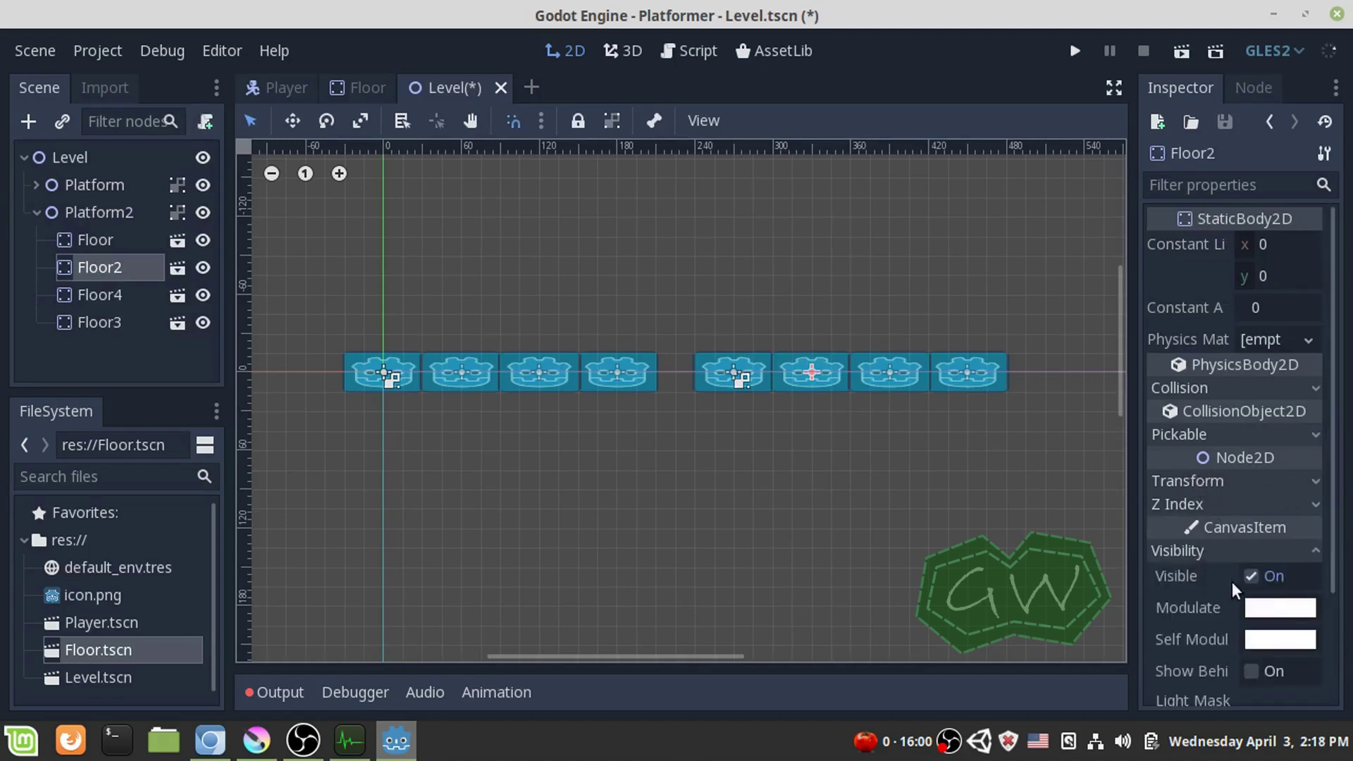
left_click(1280, 607)
type("ff0000")
key("Return")
left_click(645, 379)
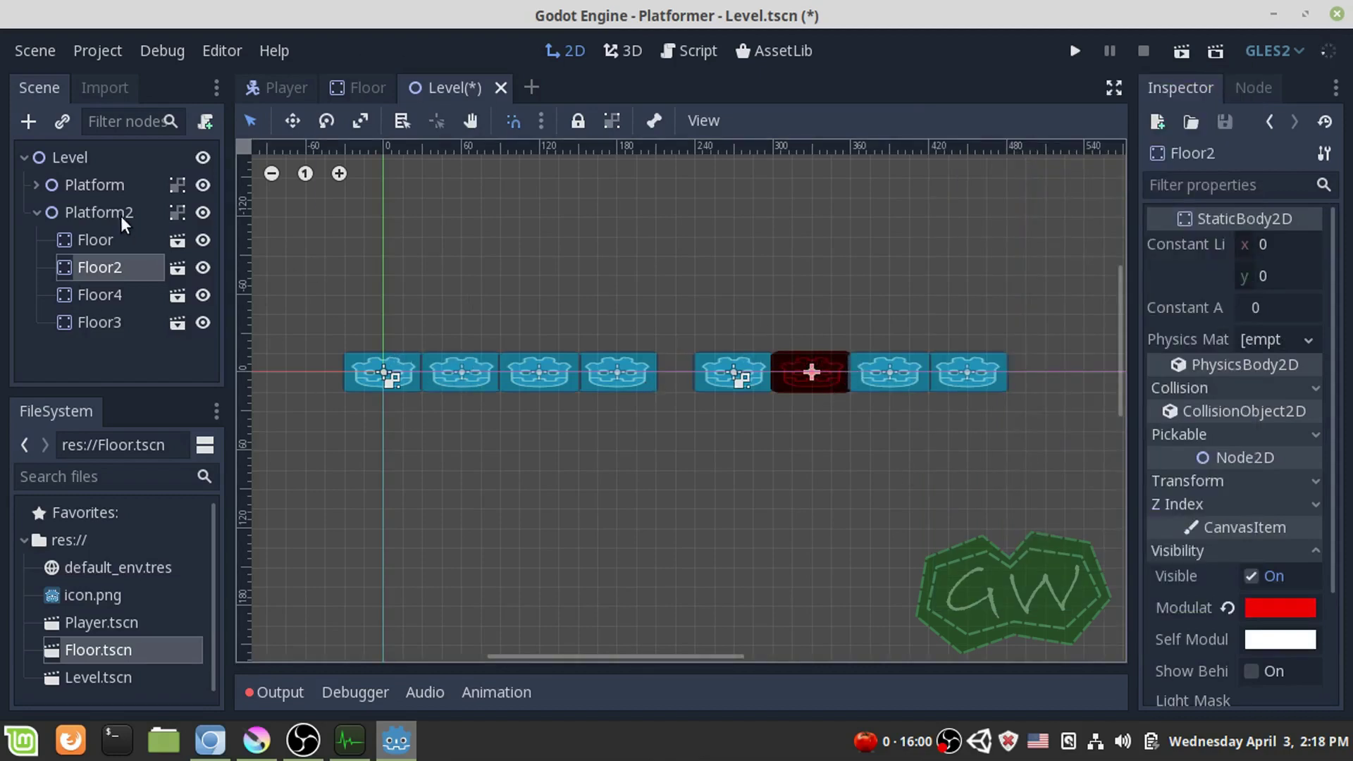
- Delete the Platform2 node together with its floor tiles
left_click(101, 207)
key("Delete")
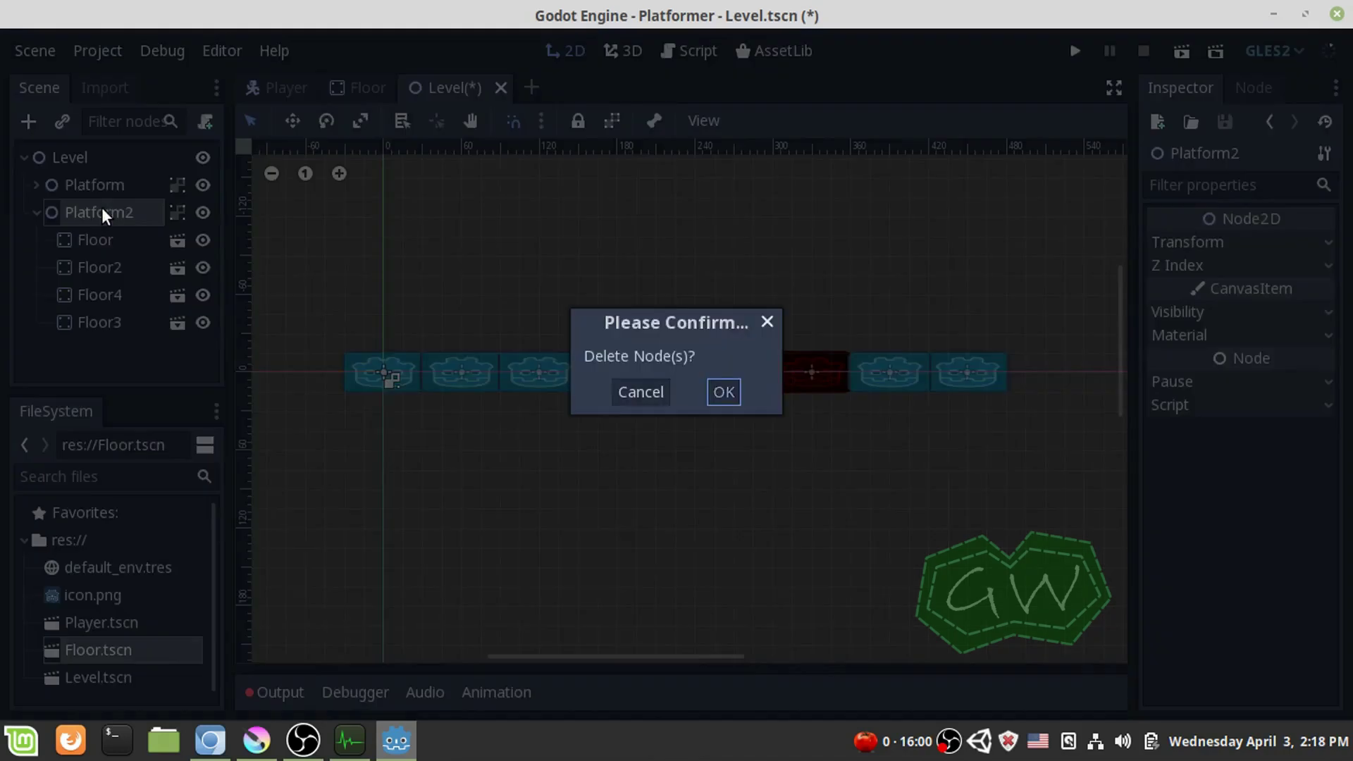
key("Return")
- Save the Platform branch as its own scene, Platform.tscn, in res://
left_click(73, 180)
left_click(35, 183)
left_click(35, 183)
right_click(54, 185)
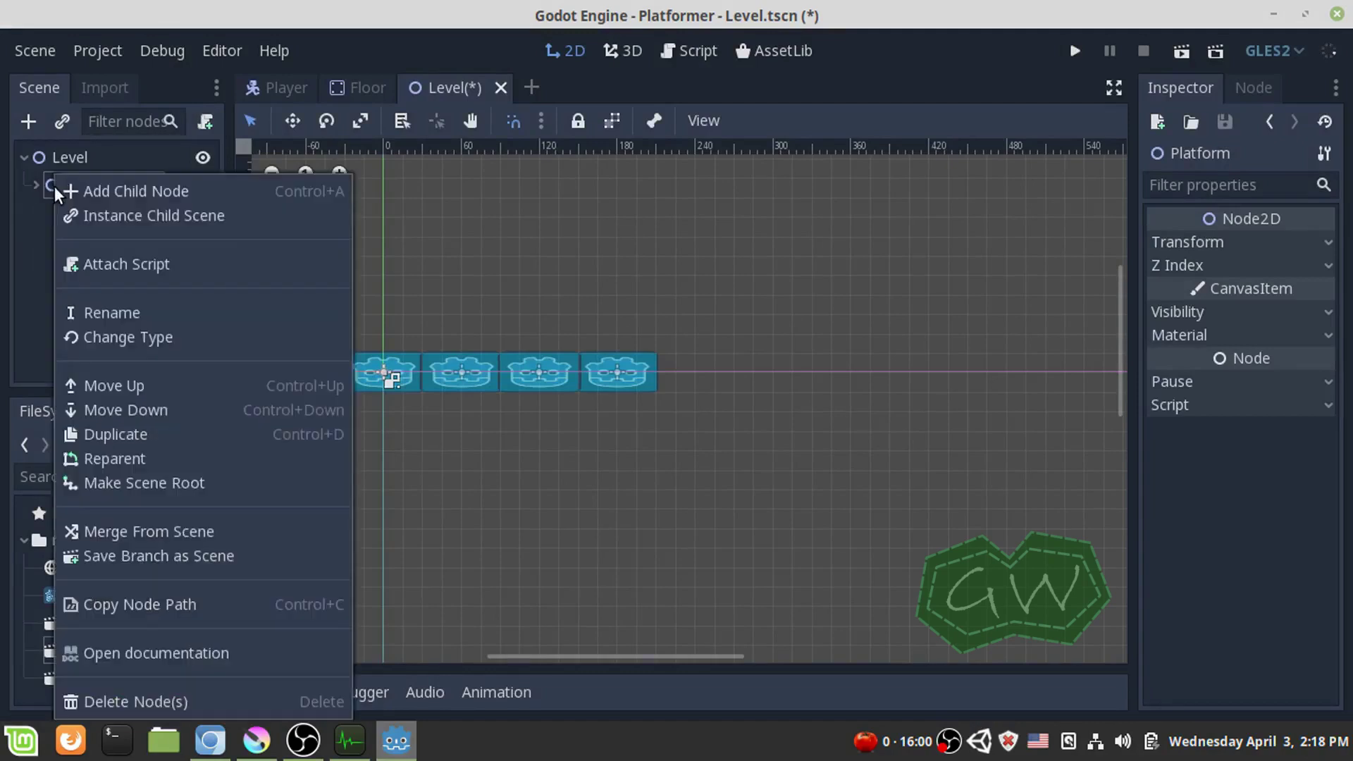
left_click(209, 558)
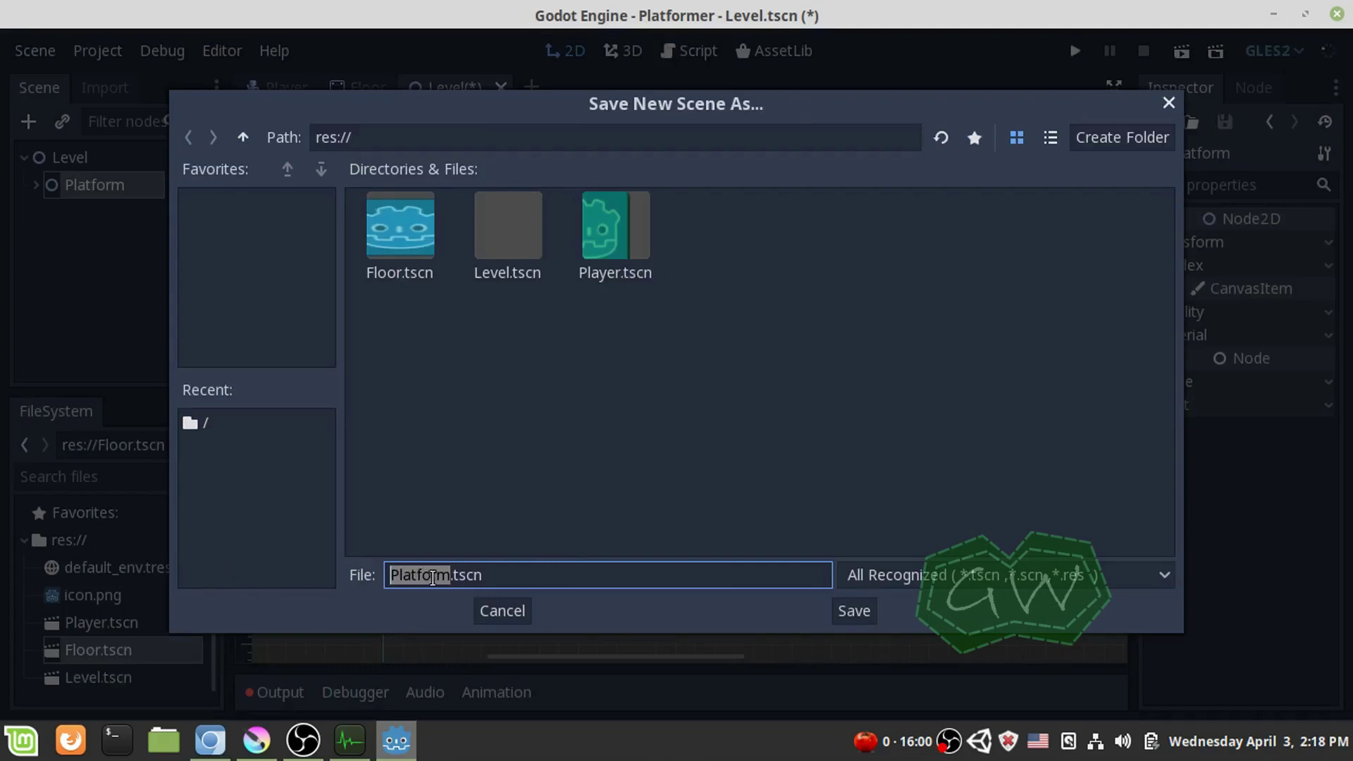
left_click(863, 611)
scroll(104, 643, "down", 1)
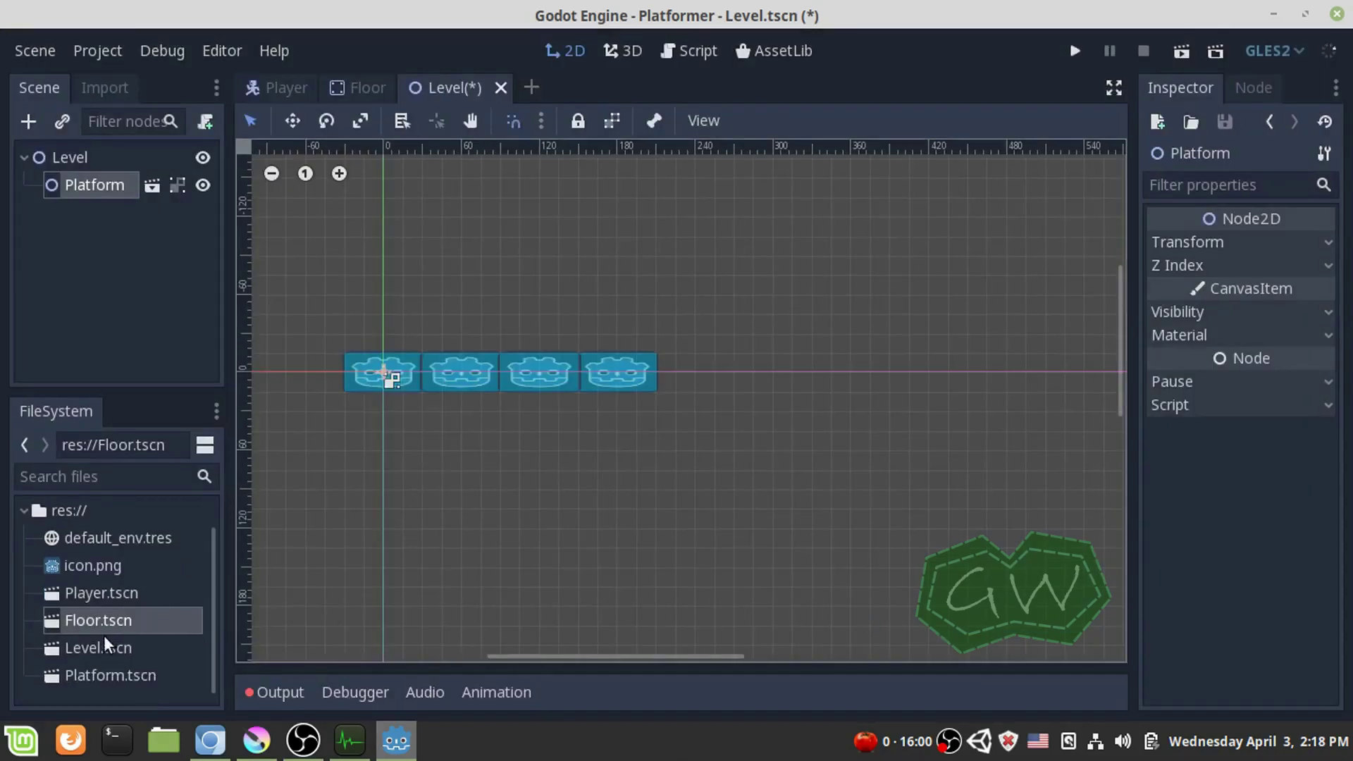
left_click(66, 186)
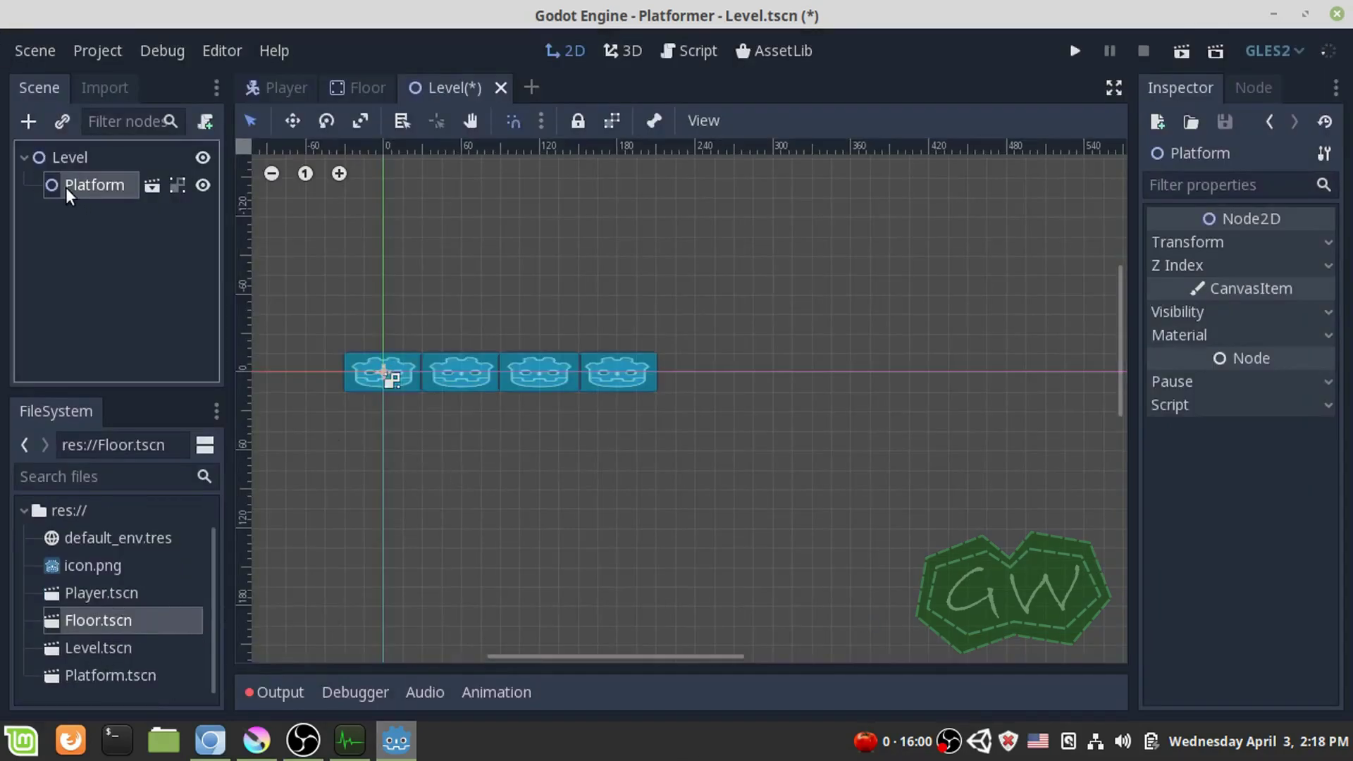
- Create a new scene with a 2D root node and rename the root as Platform
left_click(32, 52)
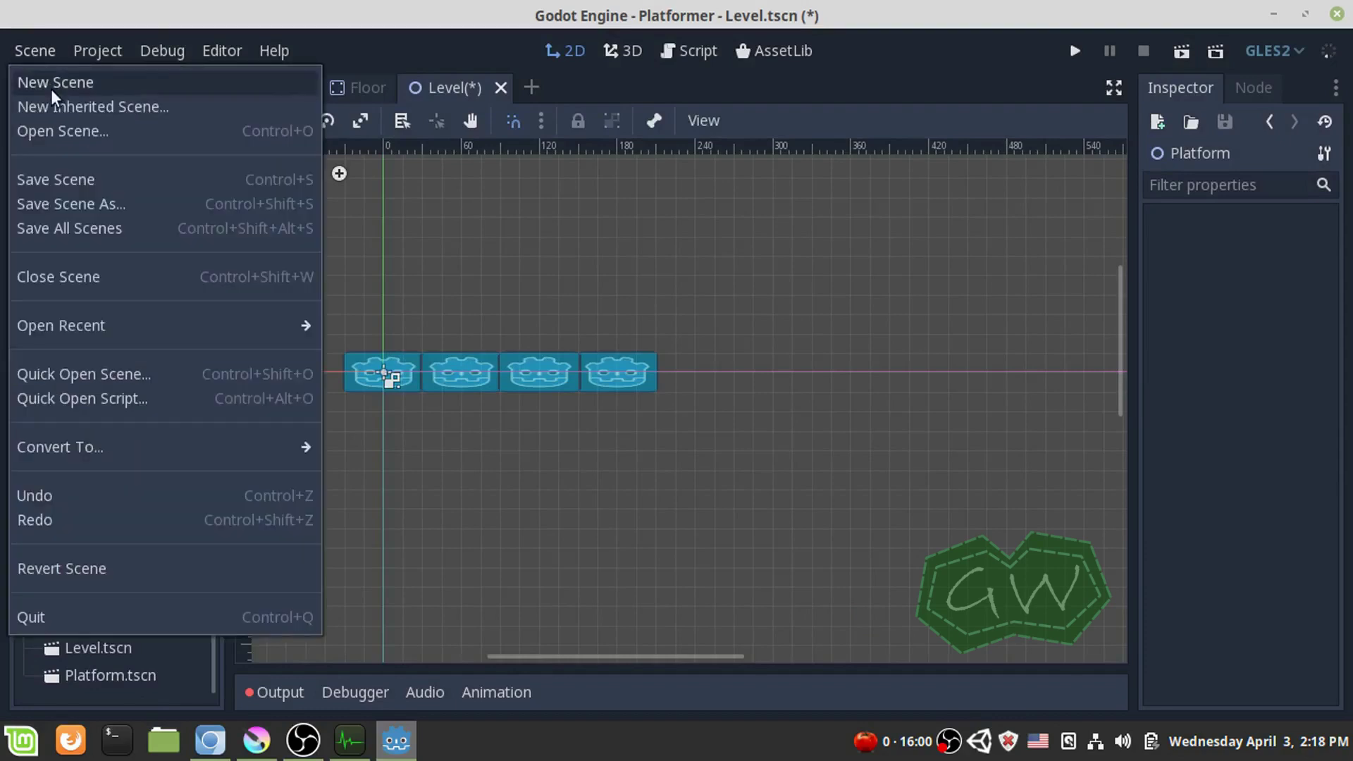
left_click(51, 85)
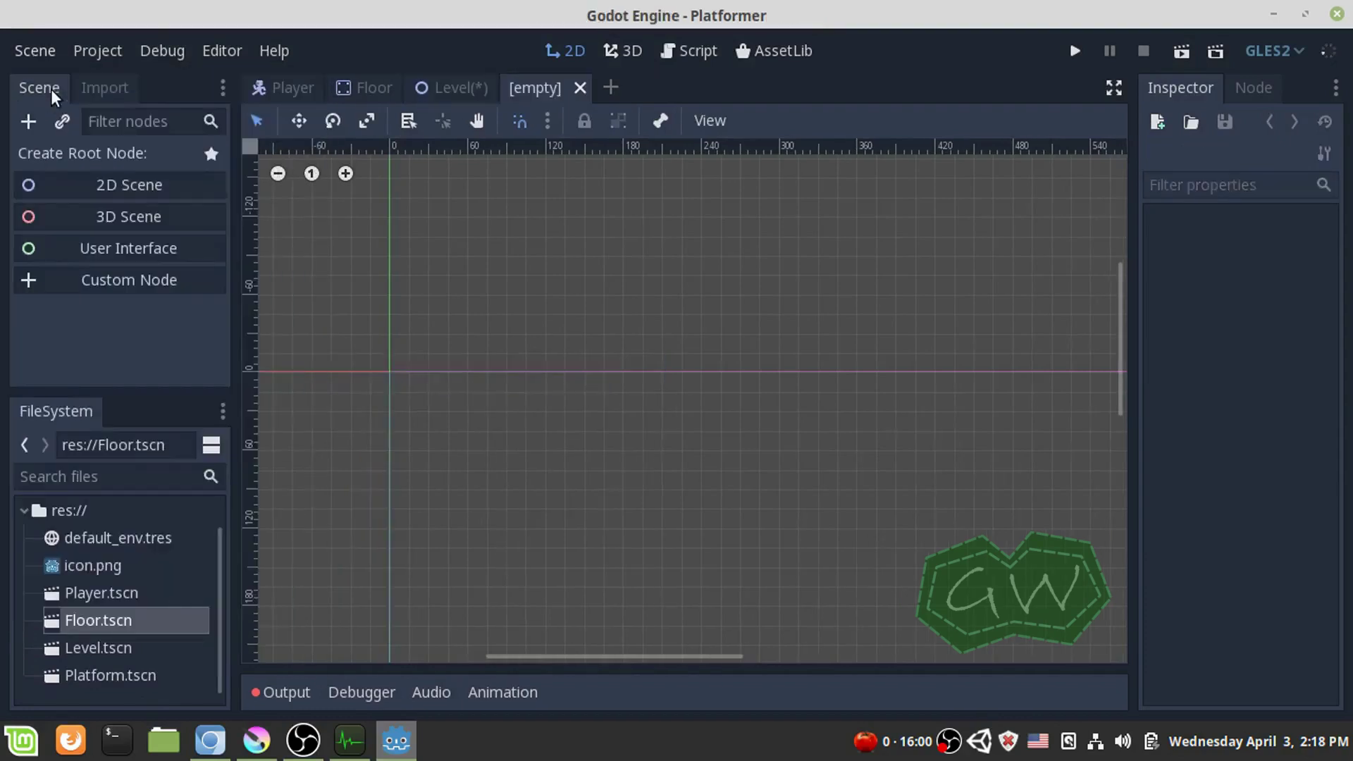
left_click(133, 179)
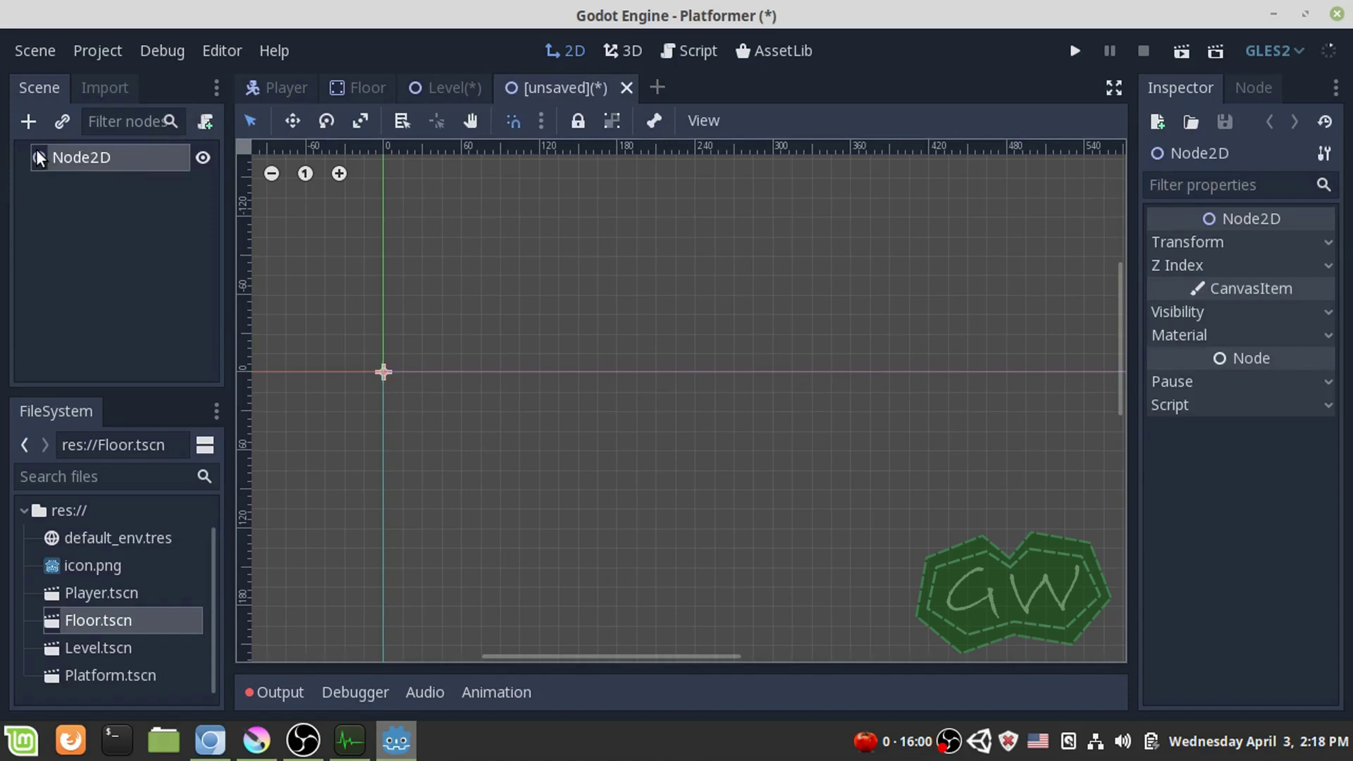
double_click(69, 155)
type("Platform")
key("Return")
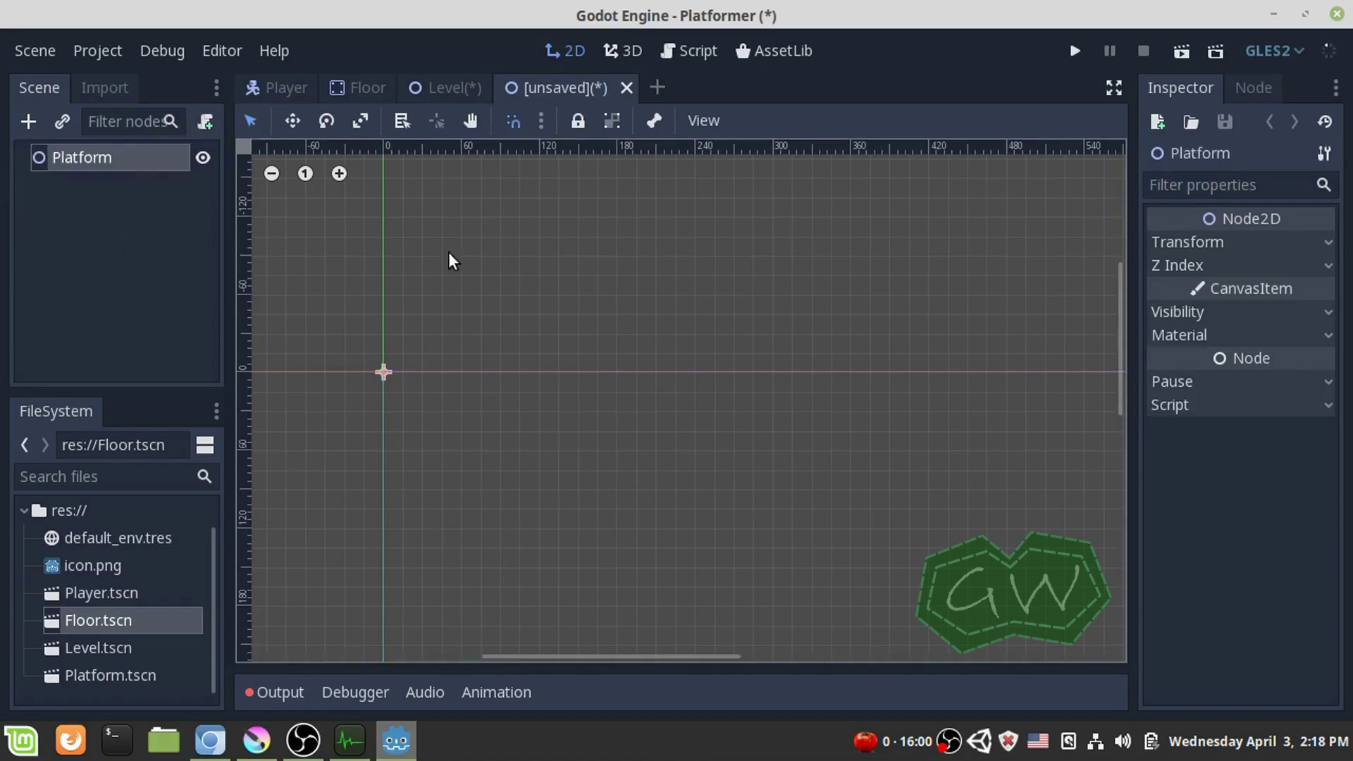
- Close the new scene without saving it and select the Platform instance in the Level scene
middle_click(524, 80)
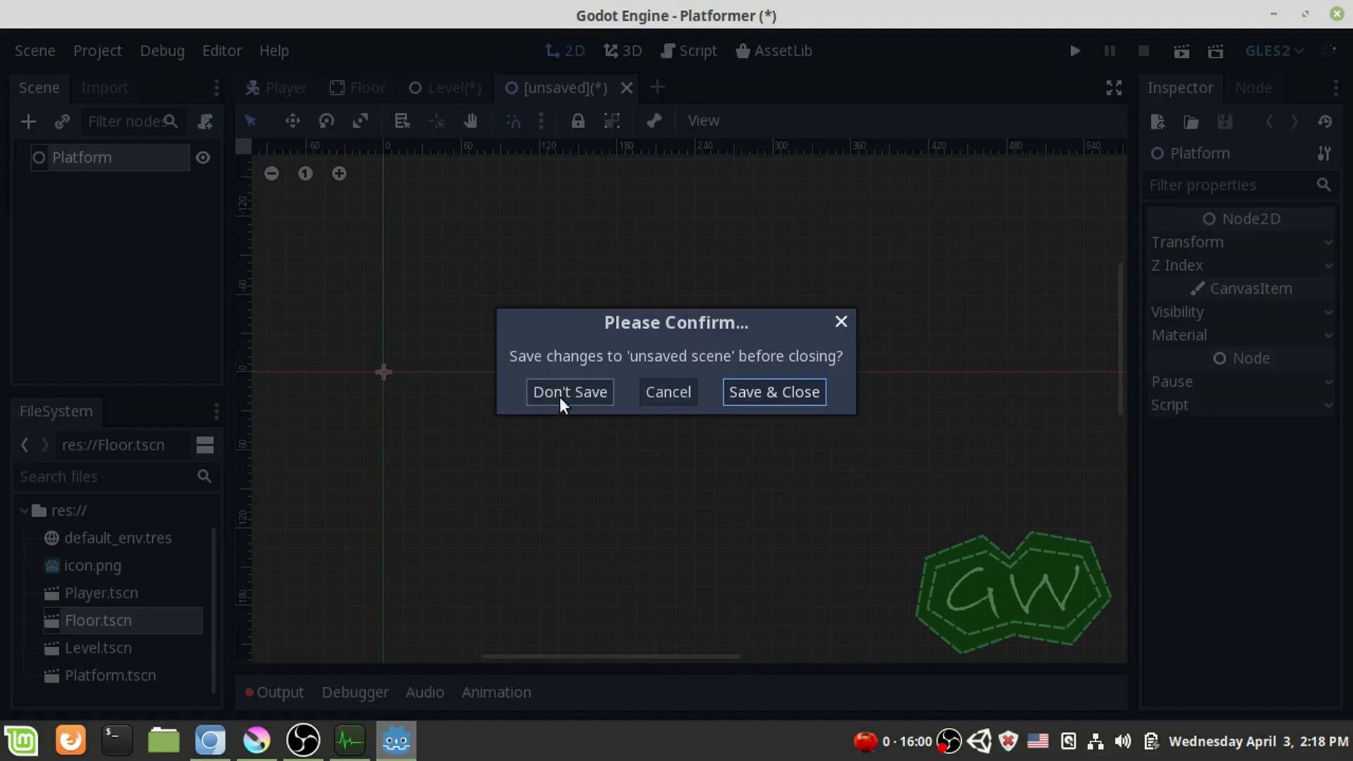
left_click(559, 396)
left_click(51, 178)
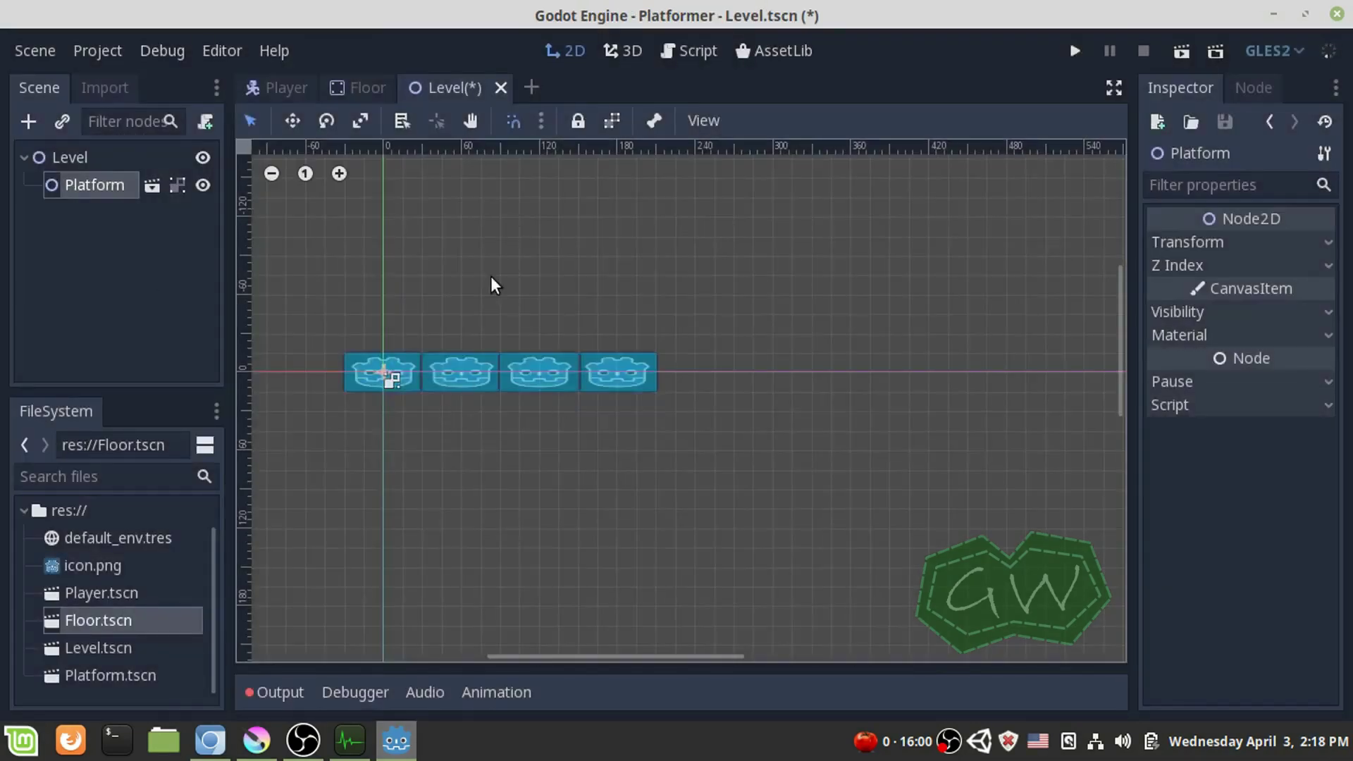
scroll(588, 450, "up", 3)
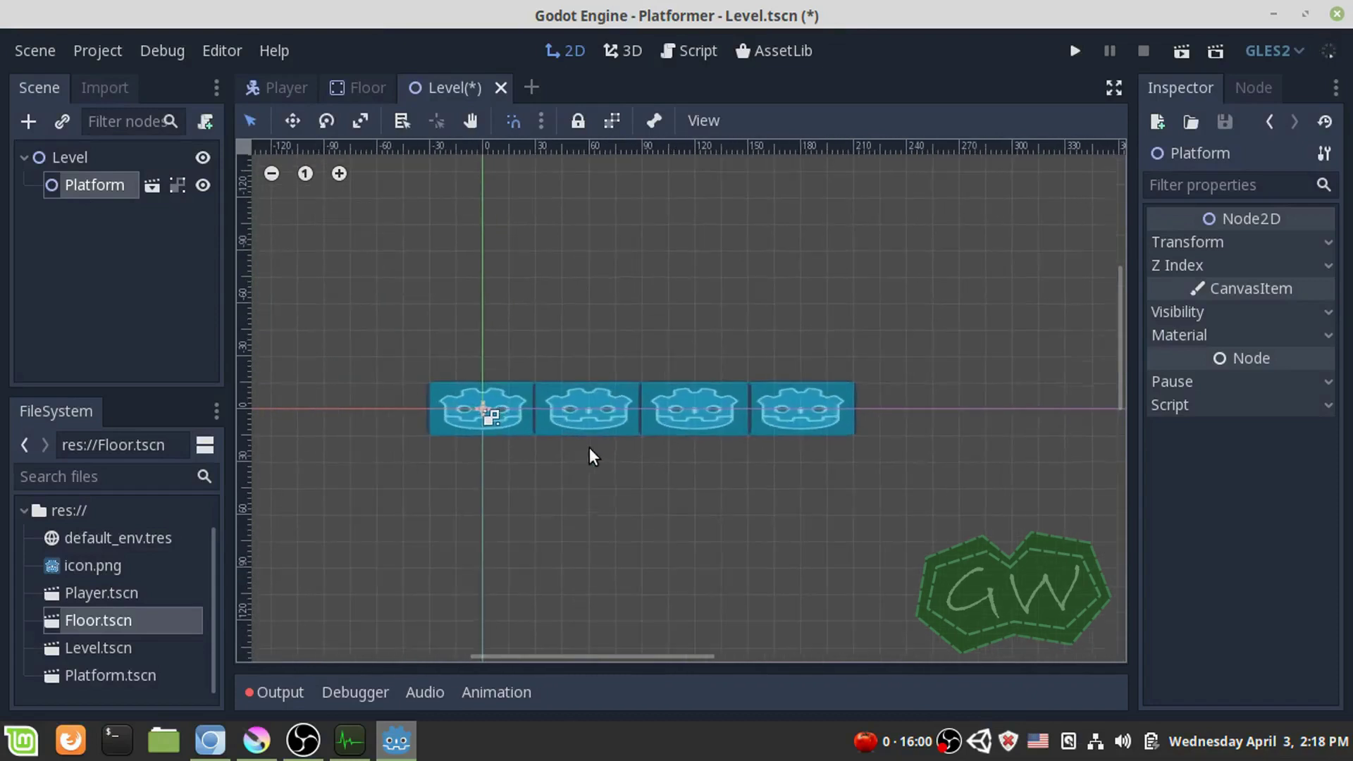
right_click(66, 185)
key("Escape")
right_click(56, 188)
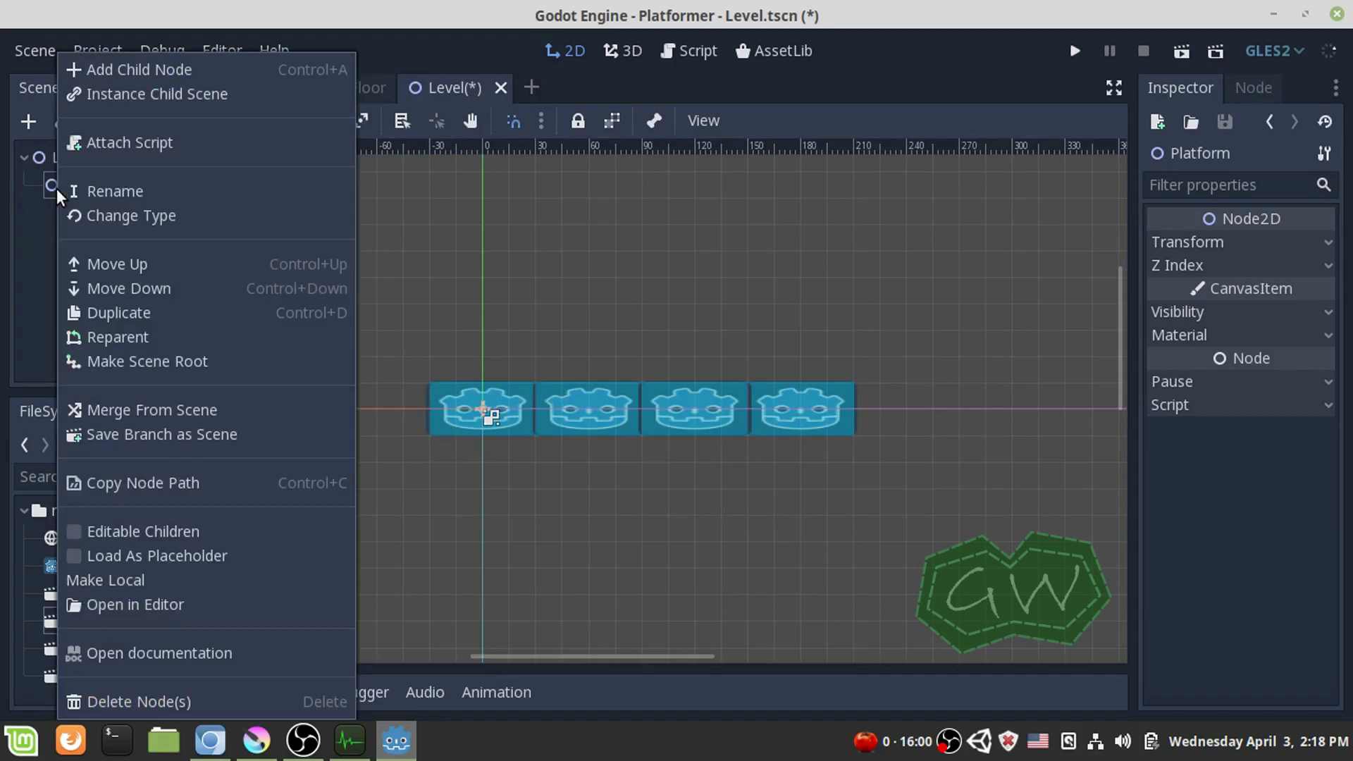
left_click(2, 238)
- Instance Platform.tscn as a second child of Level and move it along the x axis to about x = 280
left_click(55, 154)
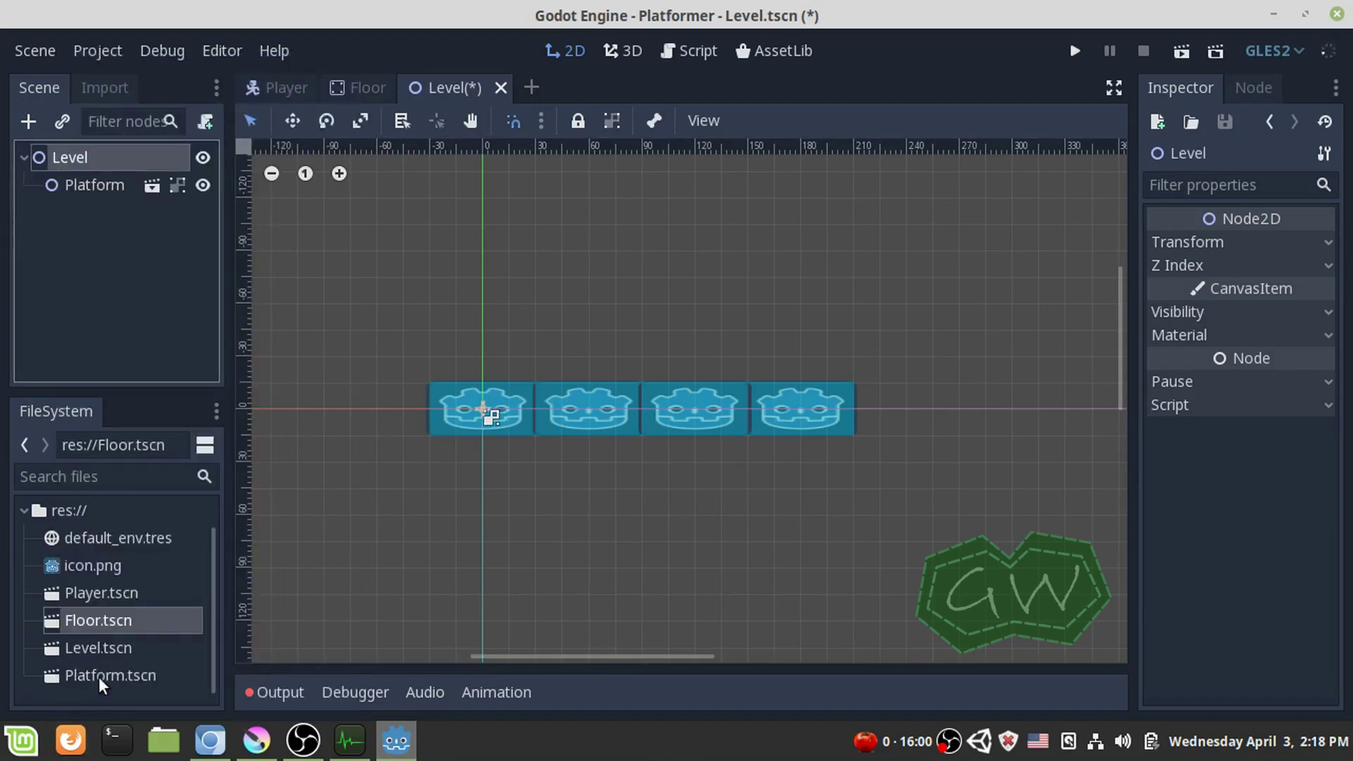
left_click_drag(79, 674, 55, 159)
left_click_drag(483, 411, 972, 403)
middle_click_drag(815, 507, 464, 445)
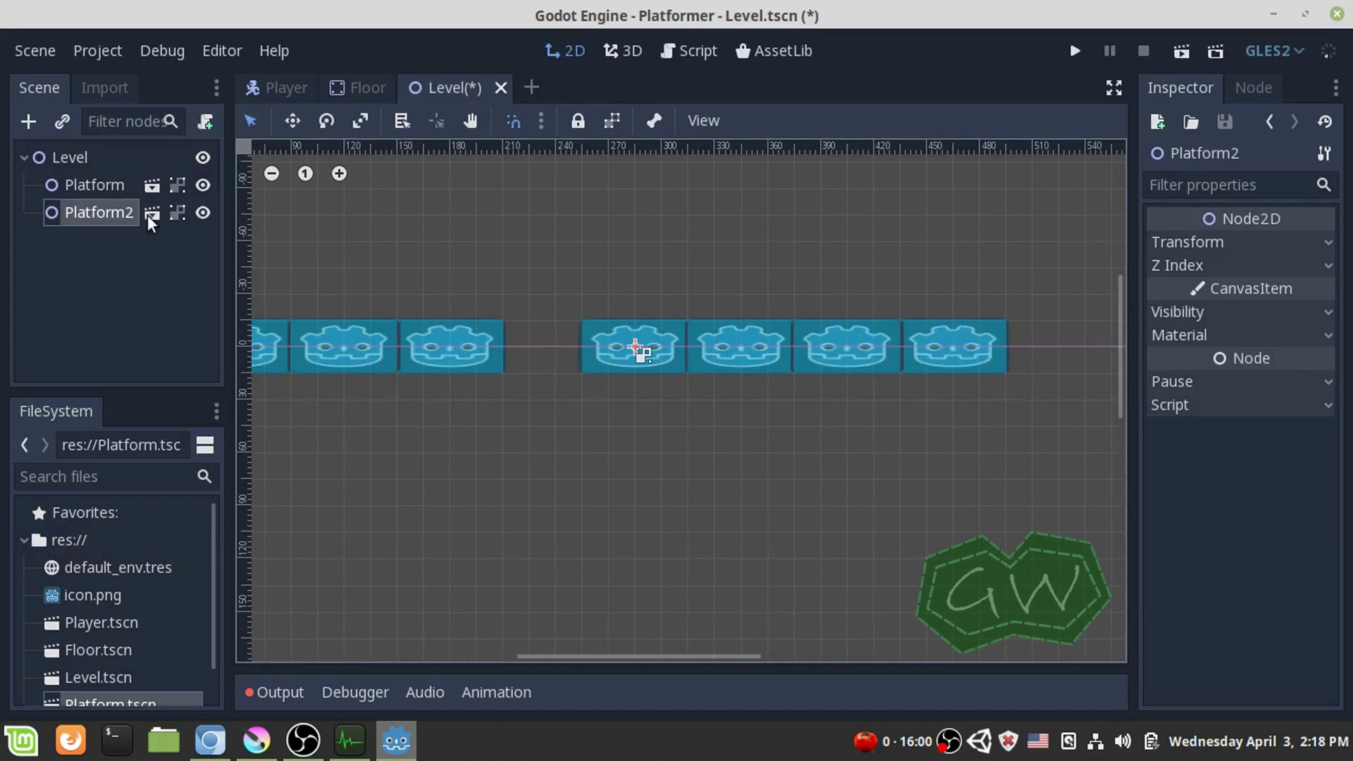
- Open the Platform scene for editing from the Platform2 instance
left_click(151, 214)
left_click(21, 157)
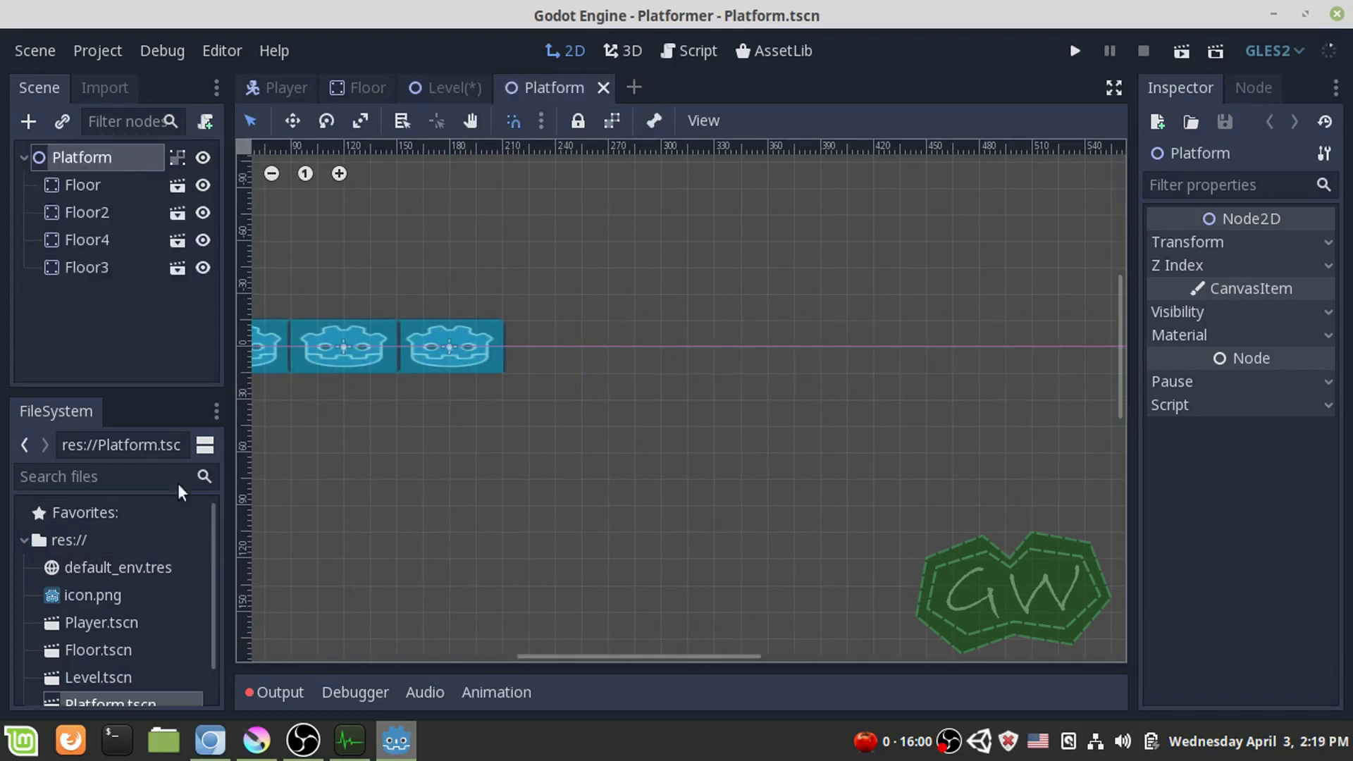
scroll(110, 634, "down", 1)
middle_click_drag(416, 406, 512, 413)
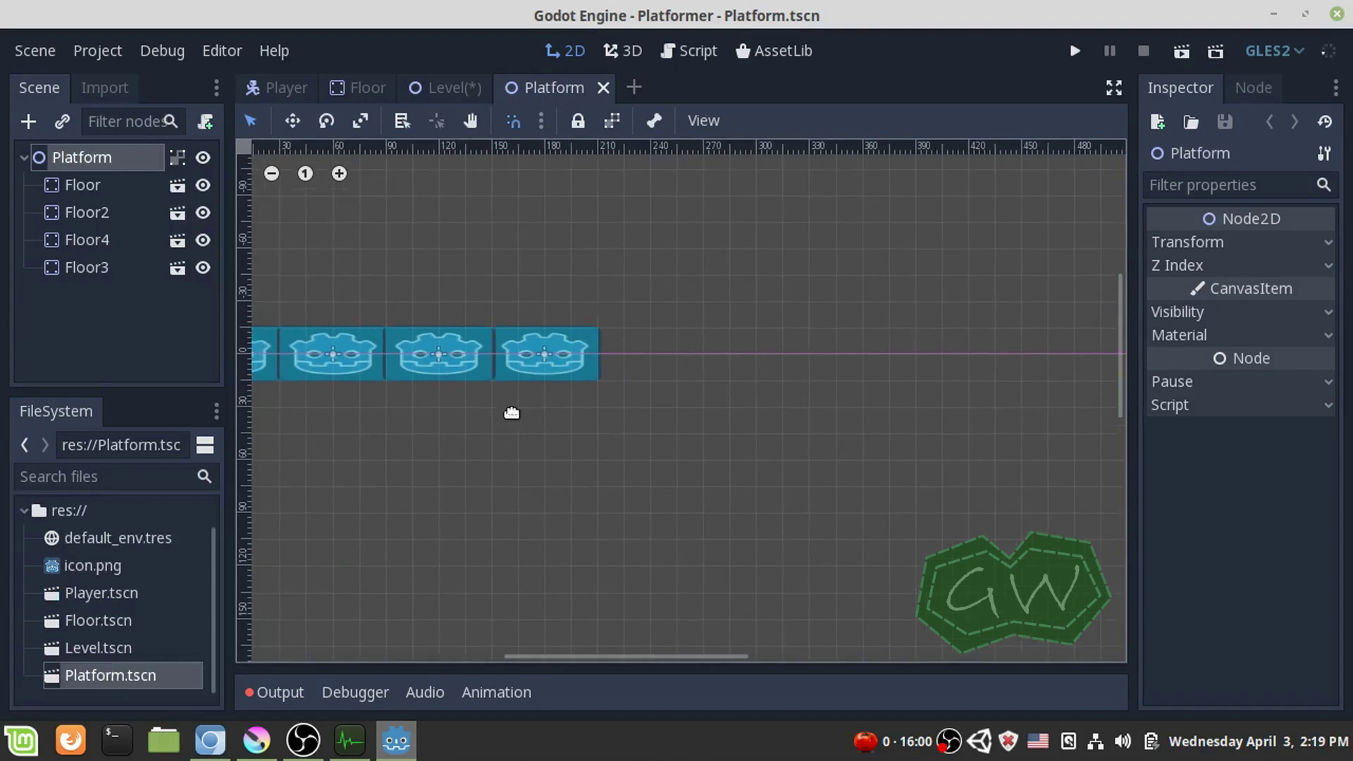
- Set the Modulate colour of the Floor2 tile in the Platform scene to dark blue
left_click(88, 209)
middle_click_drag(834, 415, 1023, 454)
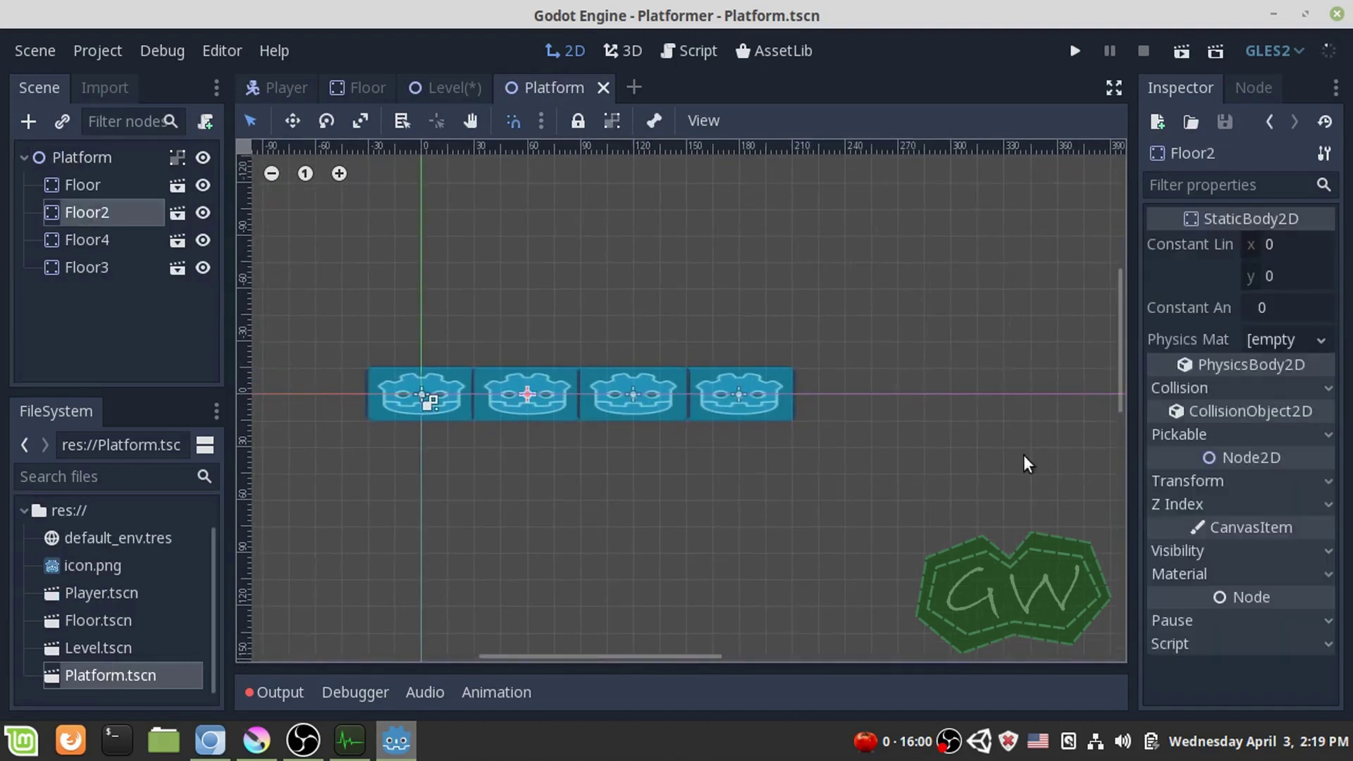
left_click(1240, 481)
left_click(1198, 480)
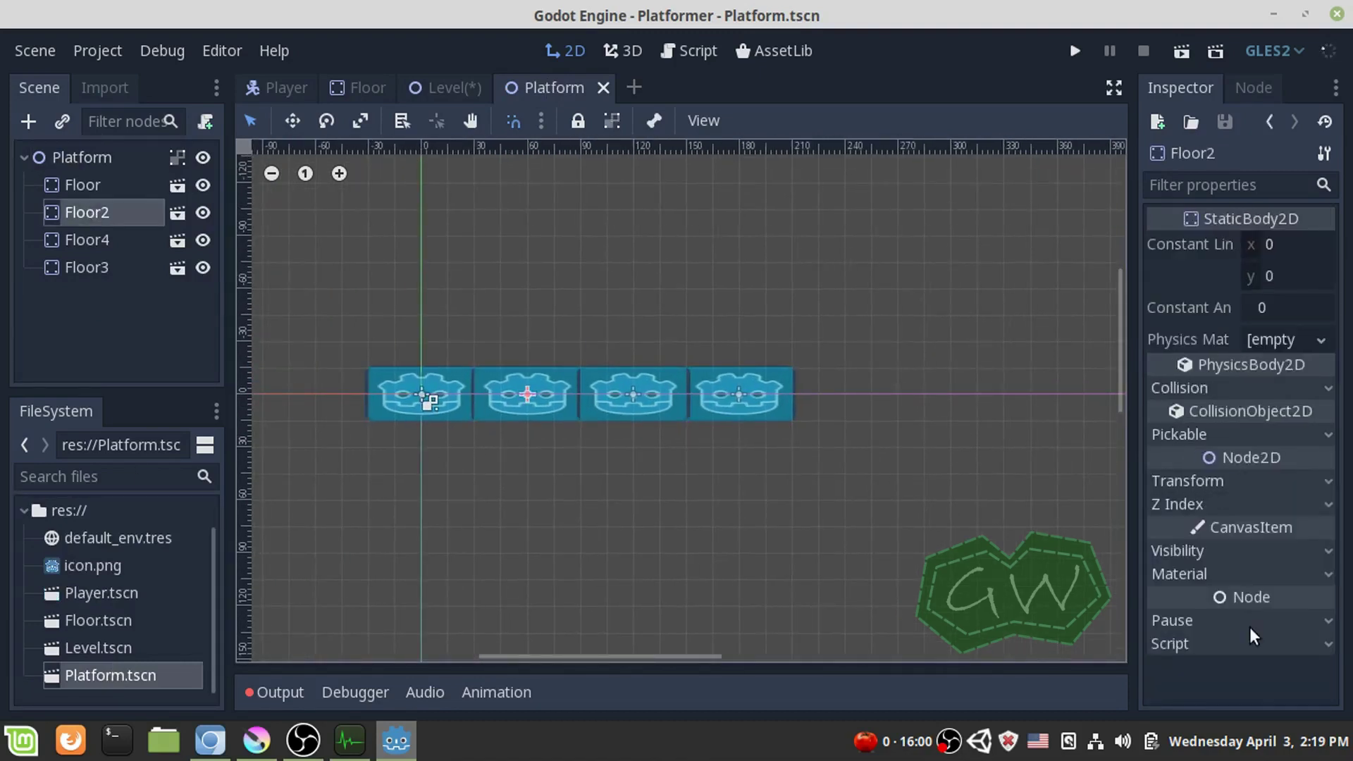
left_click(1219, 556)
left_click(1268, 481)
left_click(1063, 208)
left_click_drag(1063, 208, 1135, 152)
left_click_drag(1238, 242, 1243, 249)
left_click(100, 211)
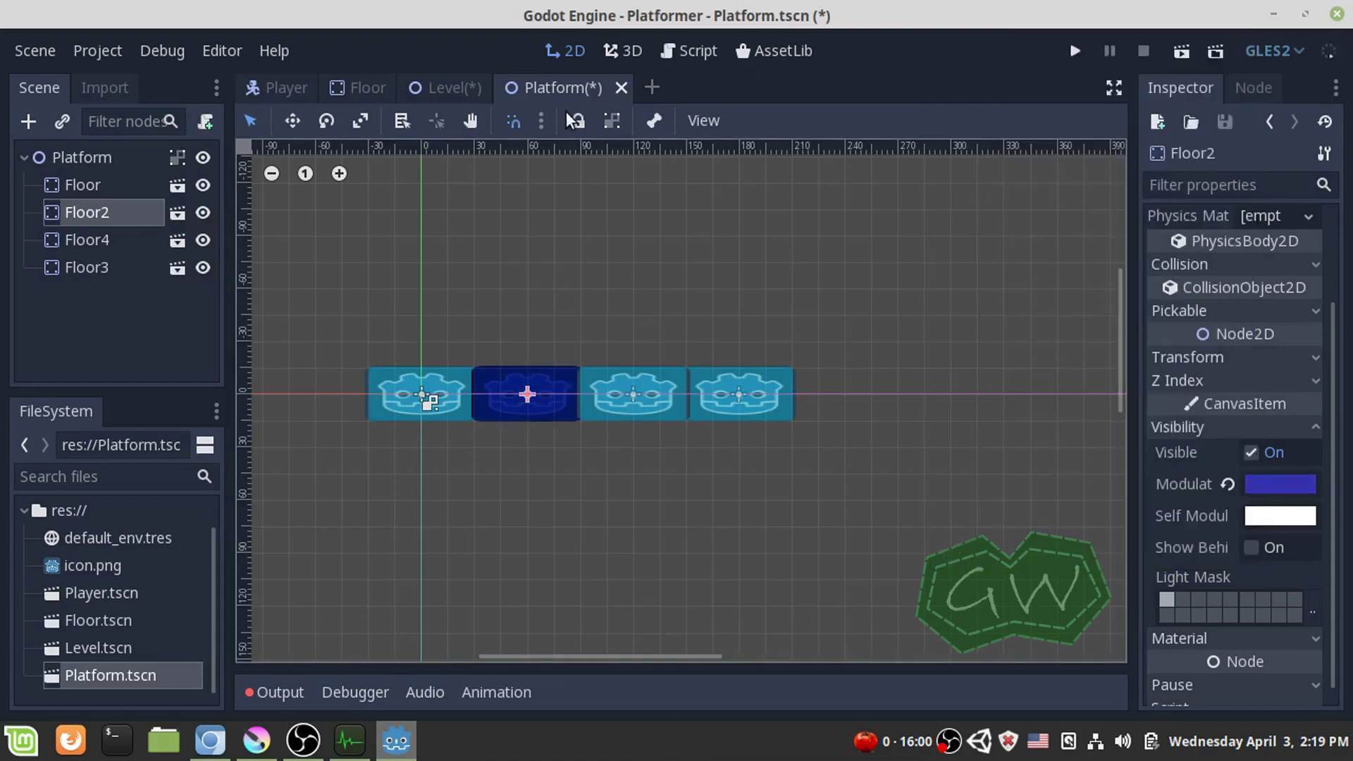
- Save the Platform scene and return to the Level scene to check both platform instances
left_click(39, 51)
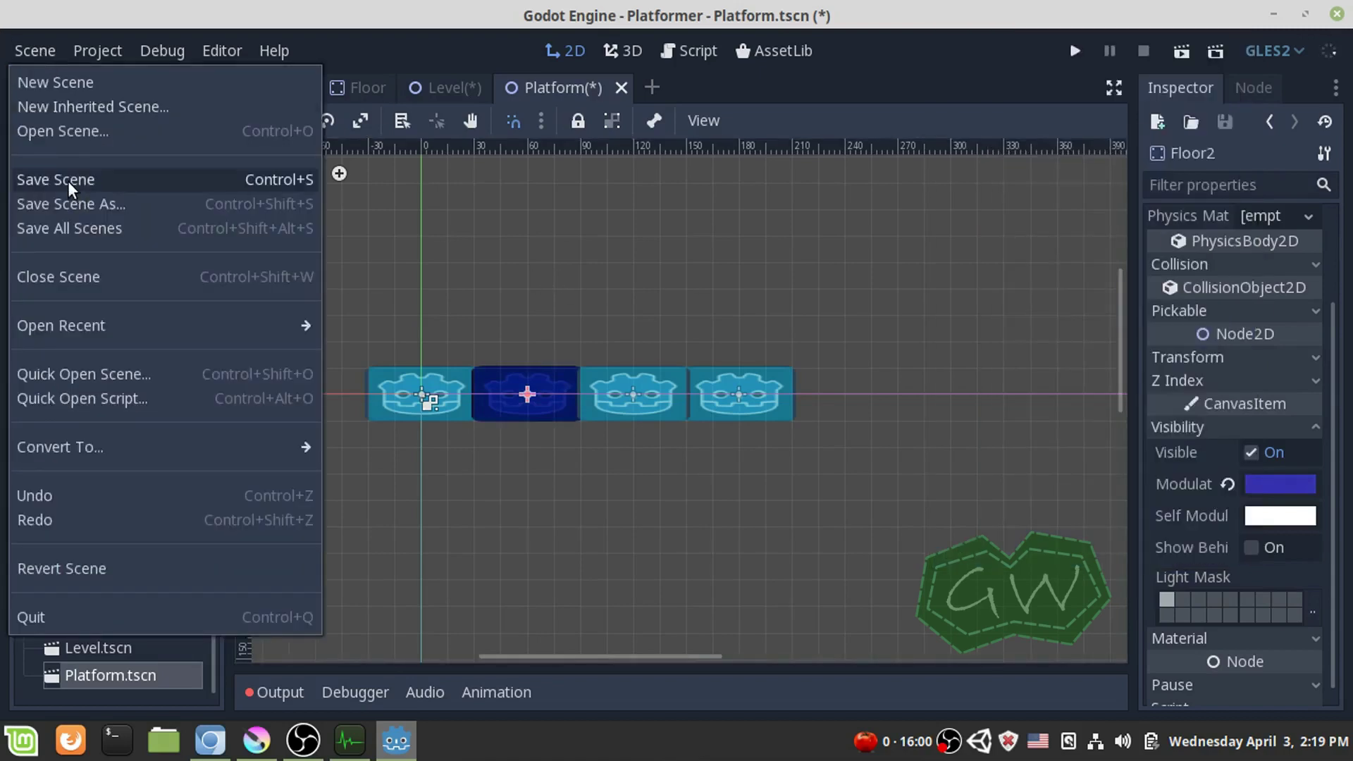
left_click(68, 181)
left_click(437, 88)
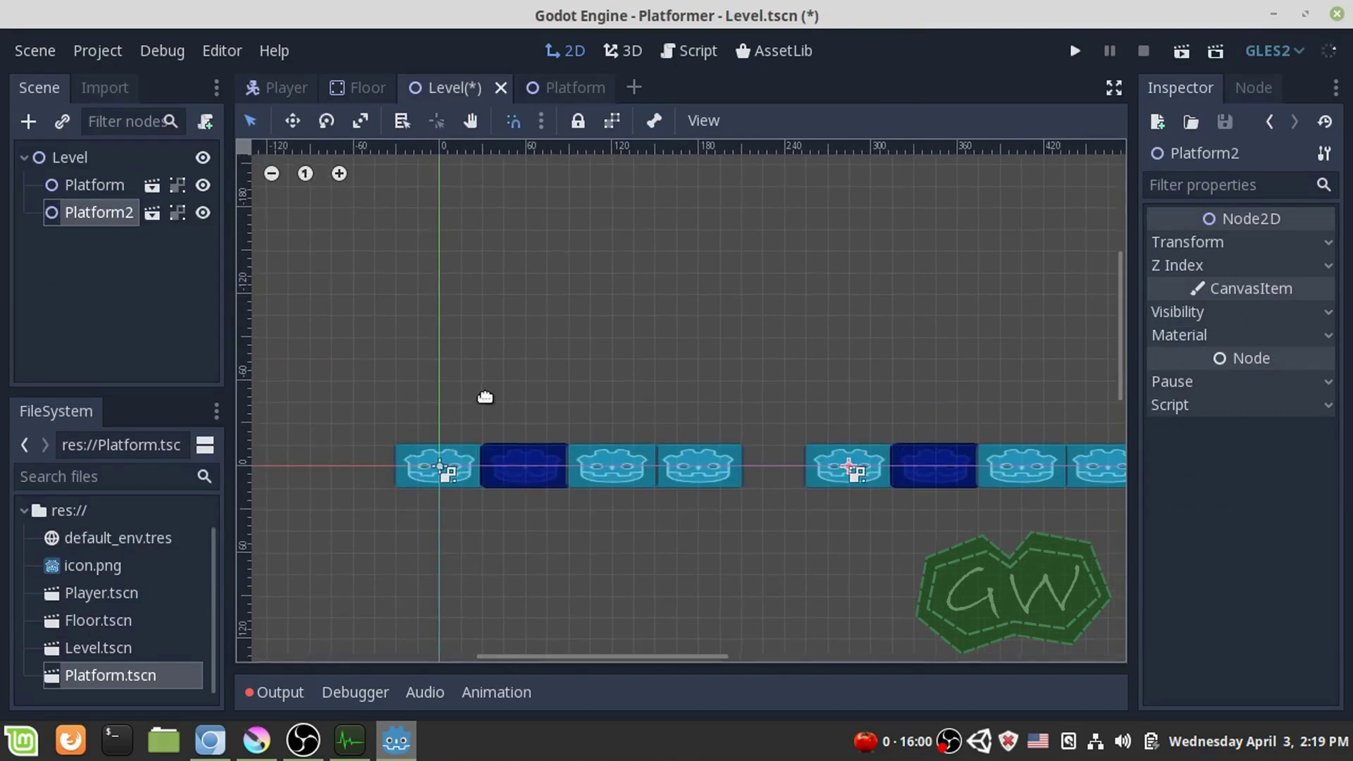
middle_click_drag(485, 397, 447, 368)
- Move the Platform2 instance farther from Platform along the x axis, to about x = 330
left_click(41, 162)
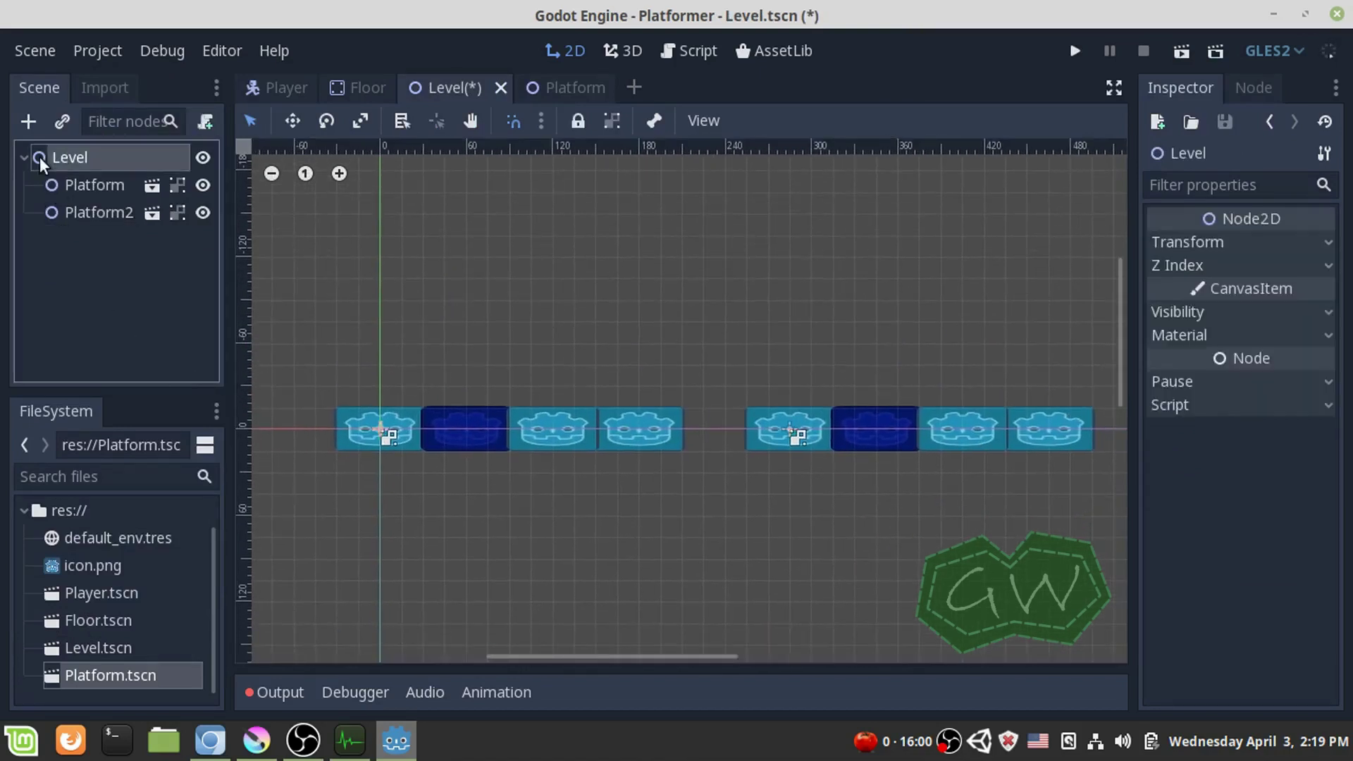
middle_click_drag(767, 440, 714, 430)
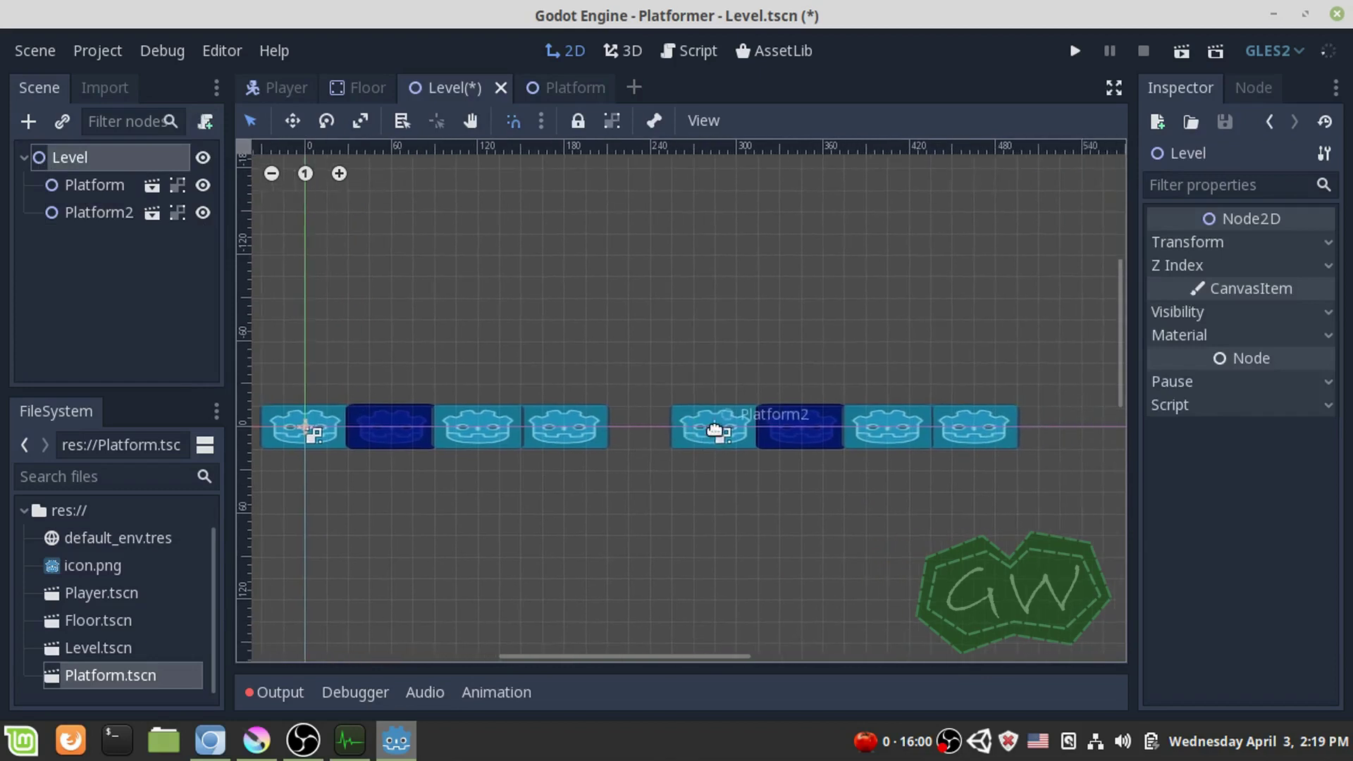
left_click_drag(720, 432, 787, 433)
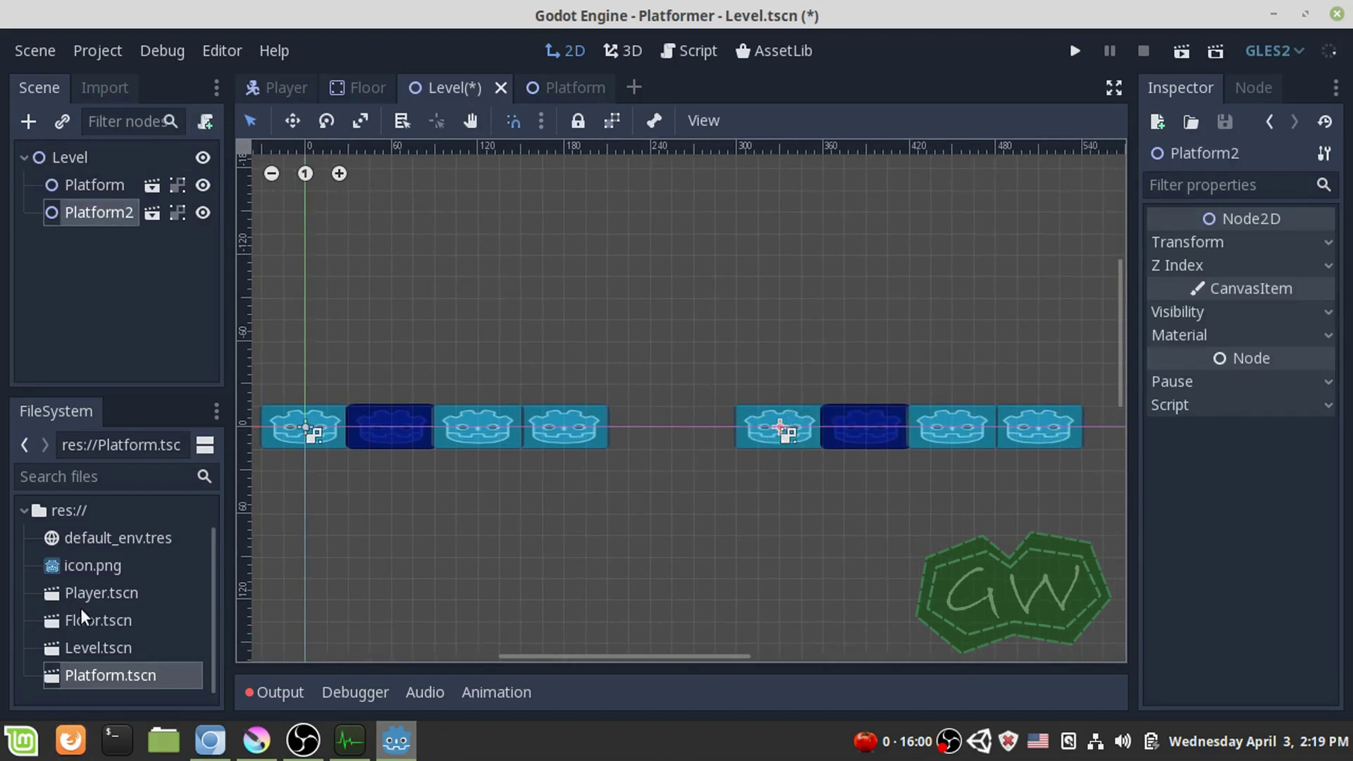
- Instance the Player scene under Level and place it above the dark blue tile of the first platform
left_click(99, 592)
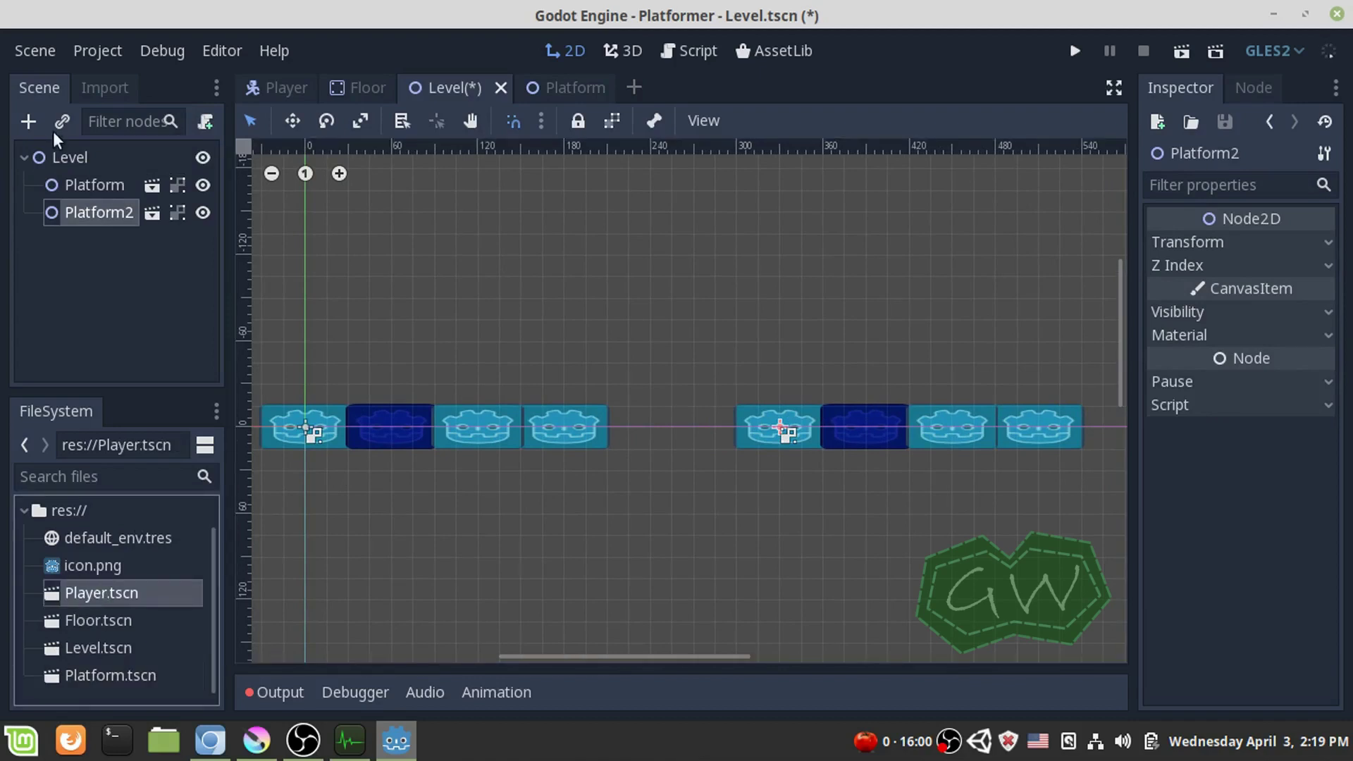
left_click(56, 156)
left_click_drag(91, 591, 84, 161)
left_click_drag(340, 403, 388, 279)
scroll(433, 379, "down", 3)
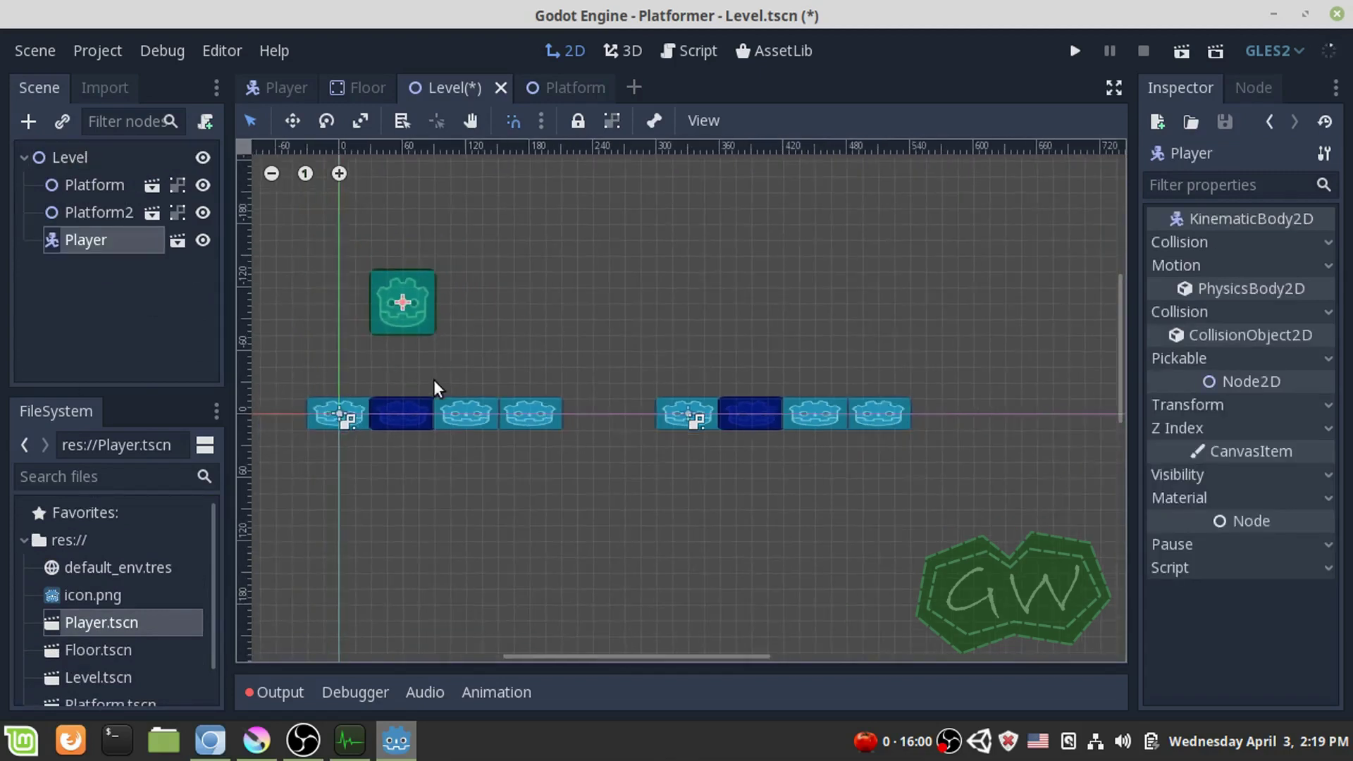
- Test-run the Level scene, close the game, and check the node positions against the game window boundary
left_click(1184, 49)
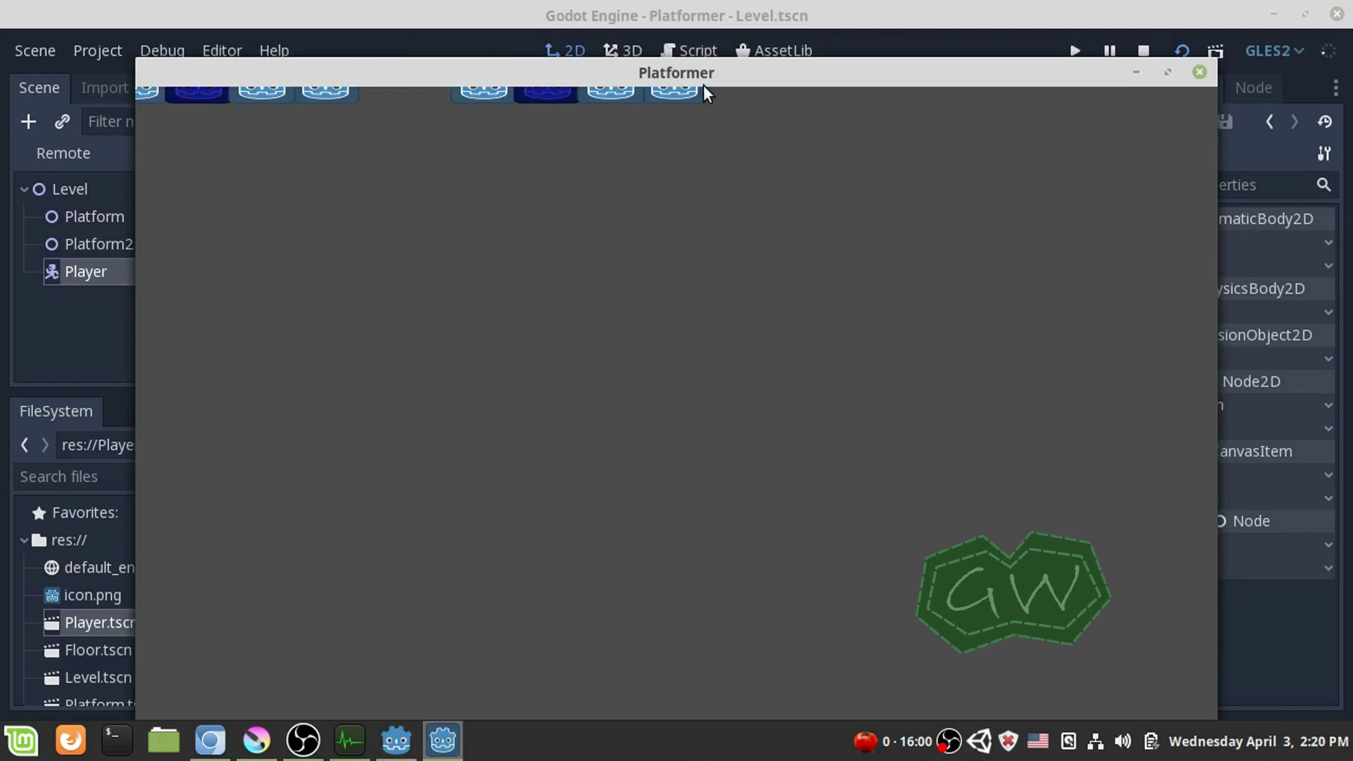
left_click(1197, 72)
scroll(422, 392, "down", 5, "ctrl")
scroll(582, 330, "down", 2)
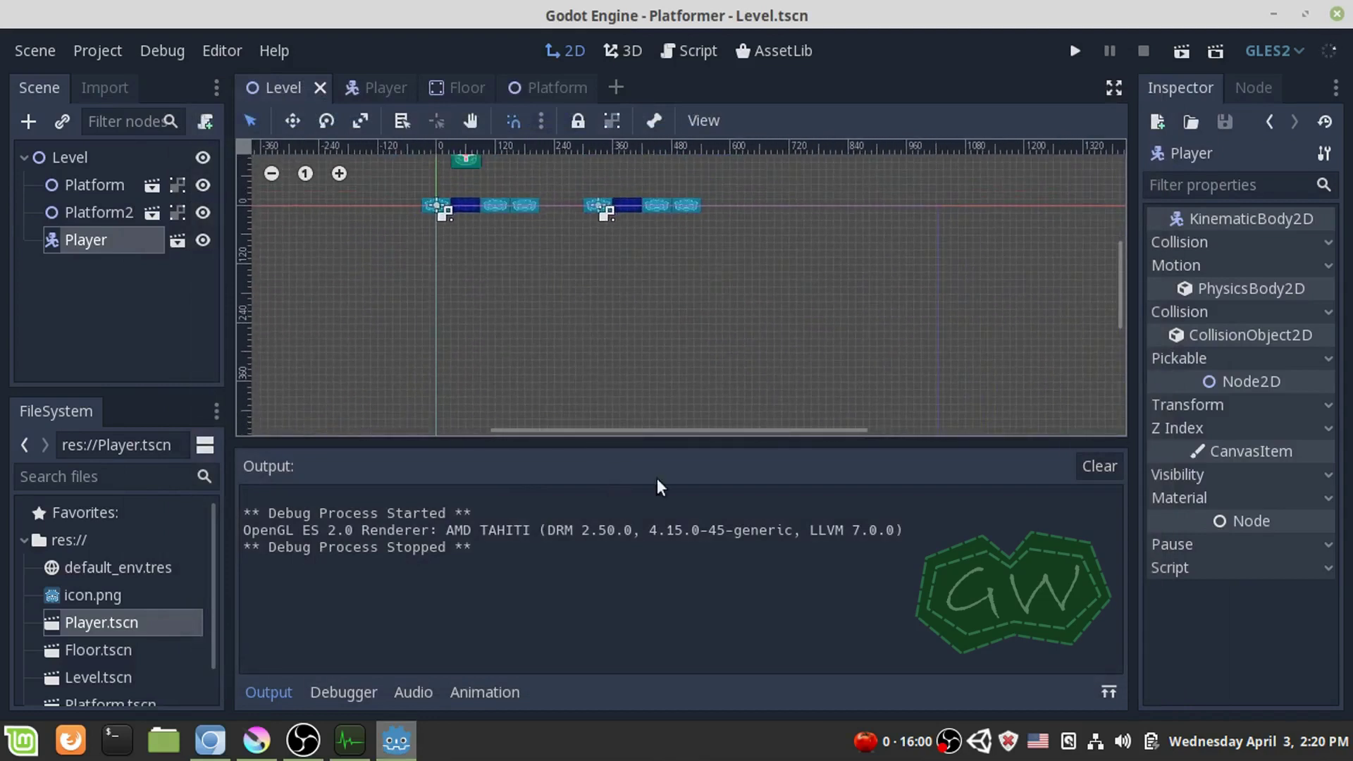
left_click(260, 694)
scroll(603, 310, "up", 2)
scroll(544, 370, "right", 2)
scroll(754, 446, "up", 3)
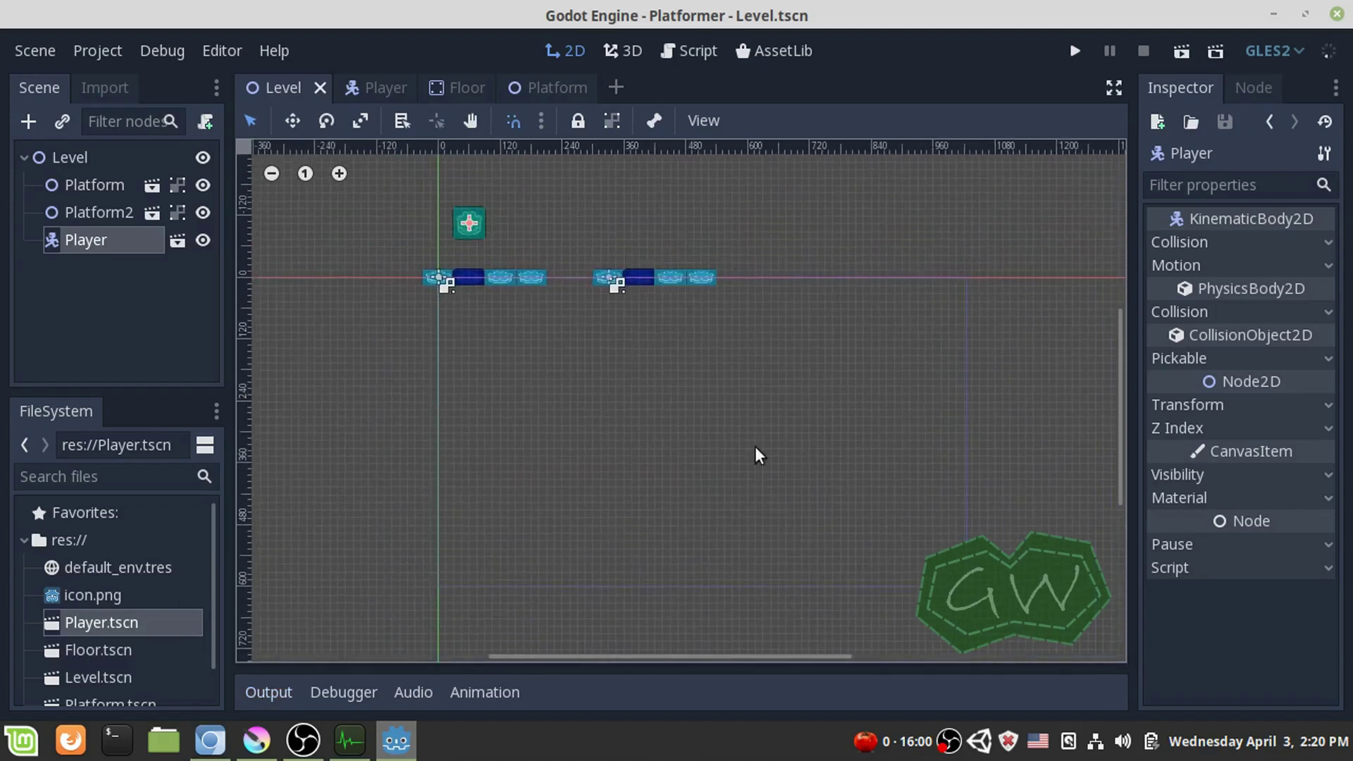
scroll(997, 173, "down", 1)
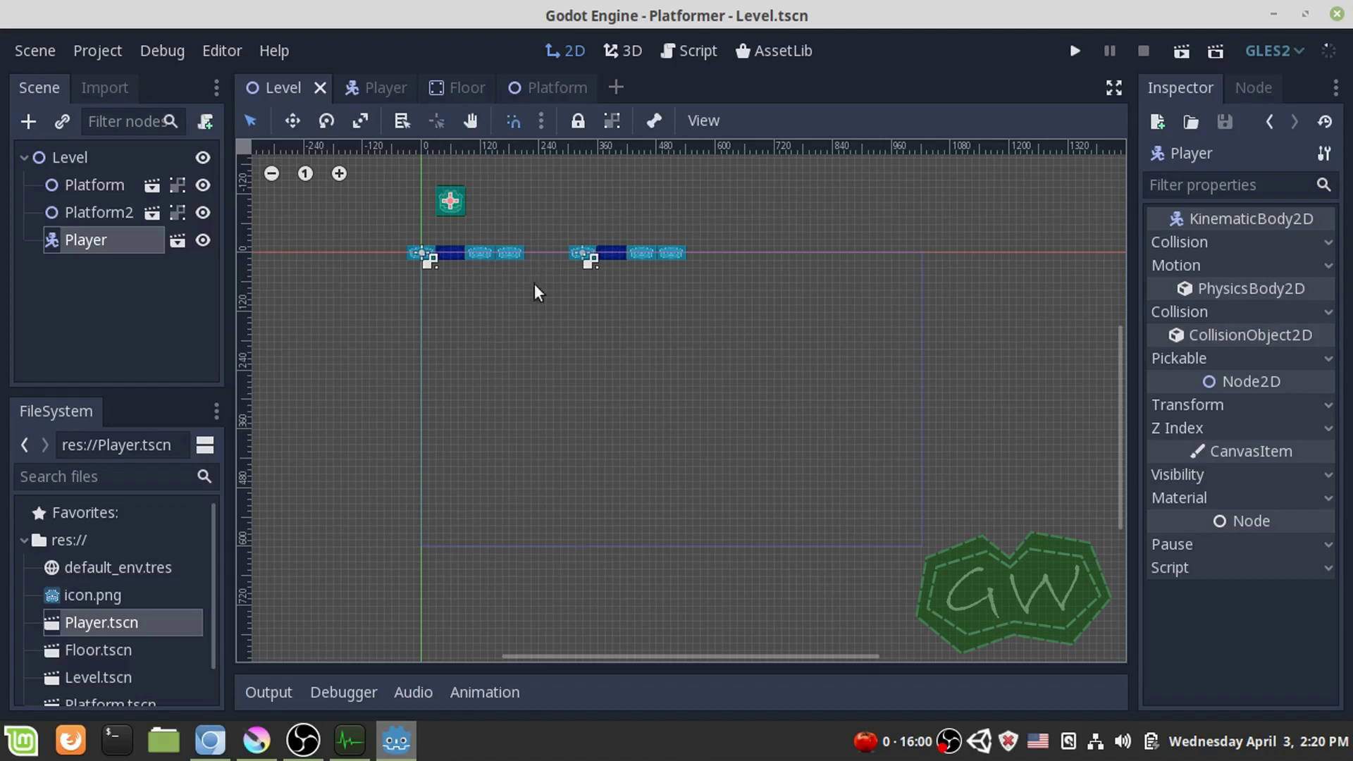
- Move Platform, Platform2 and Player together into the game window area, with Platform at about x = 240, y = 480
scroll(535, 285, "up", 1)
middle_click_drag(534, 286, 556, 368)
left_click(355, 203)
left_click_drag(355, 201, 528, 331)
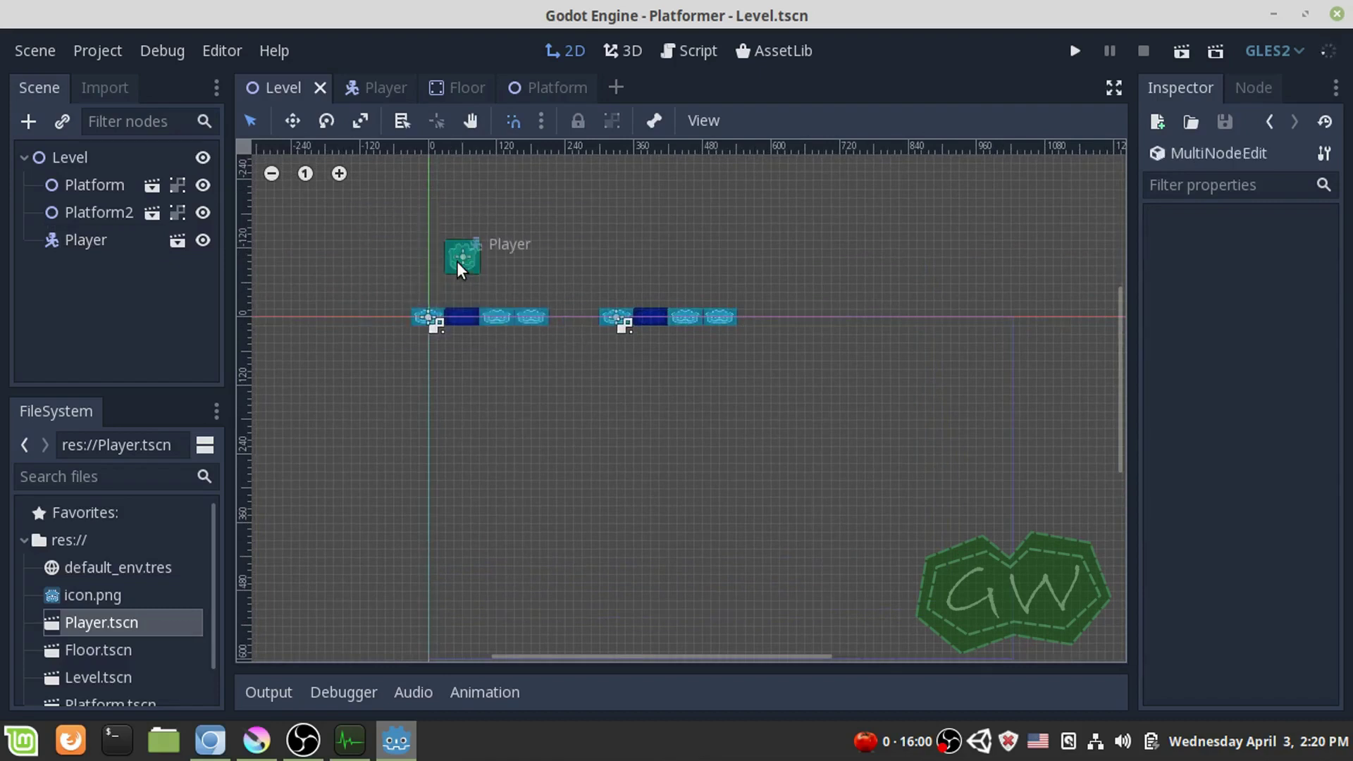
key("ctrl+a")
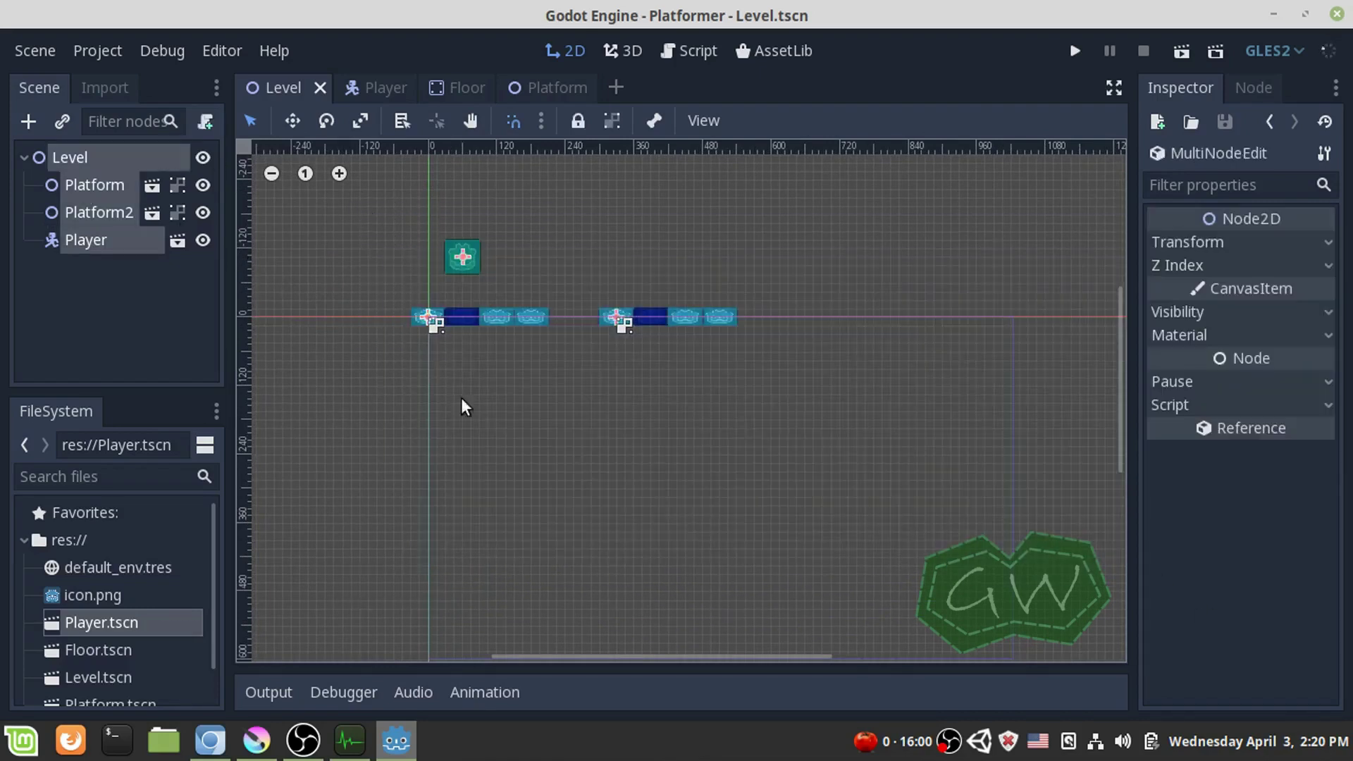
left_click(67, 184)
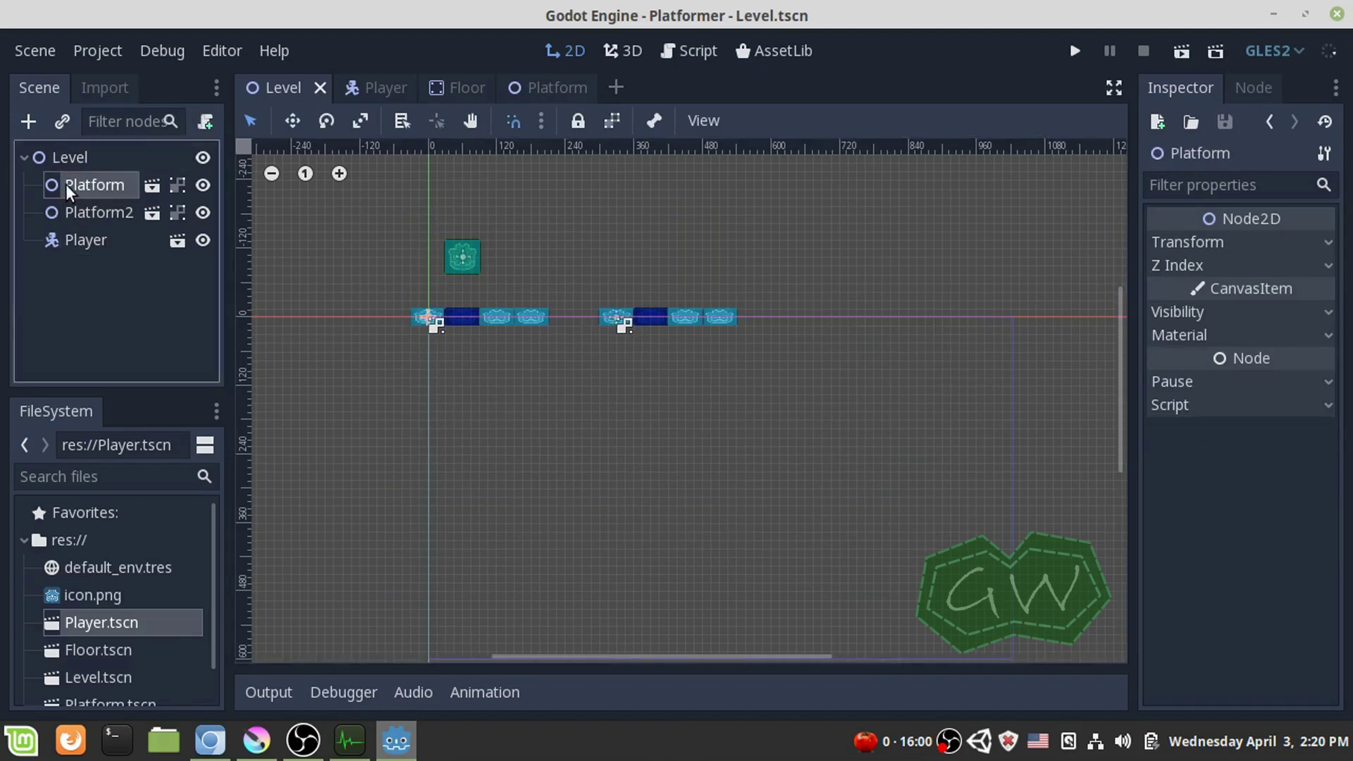
left_click(69, 240, "shift")
left_click_drag(462, 256, 654, 506)
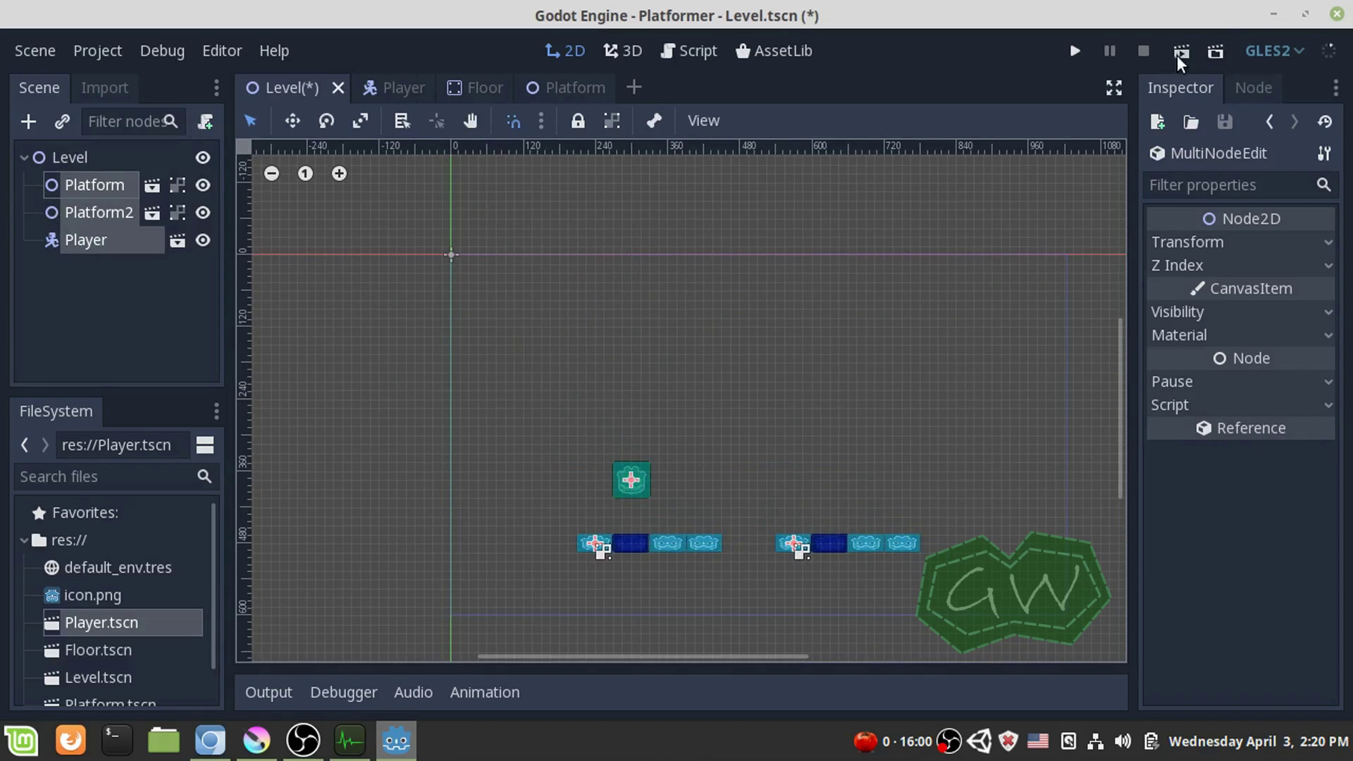
- Run the Level scene again to check the repositioned nodes, and close the game and its output log
left_click(1180, 52)
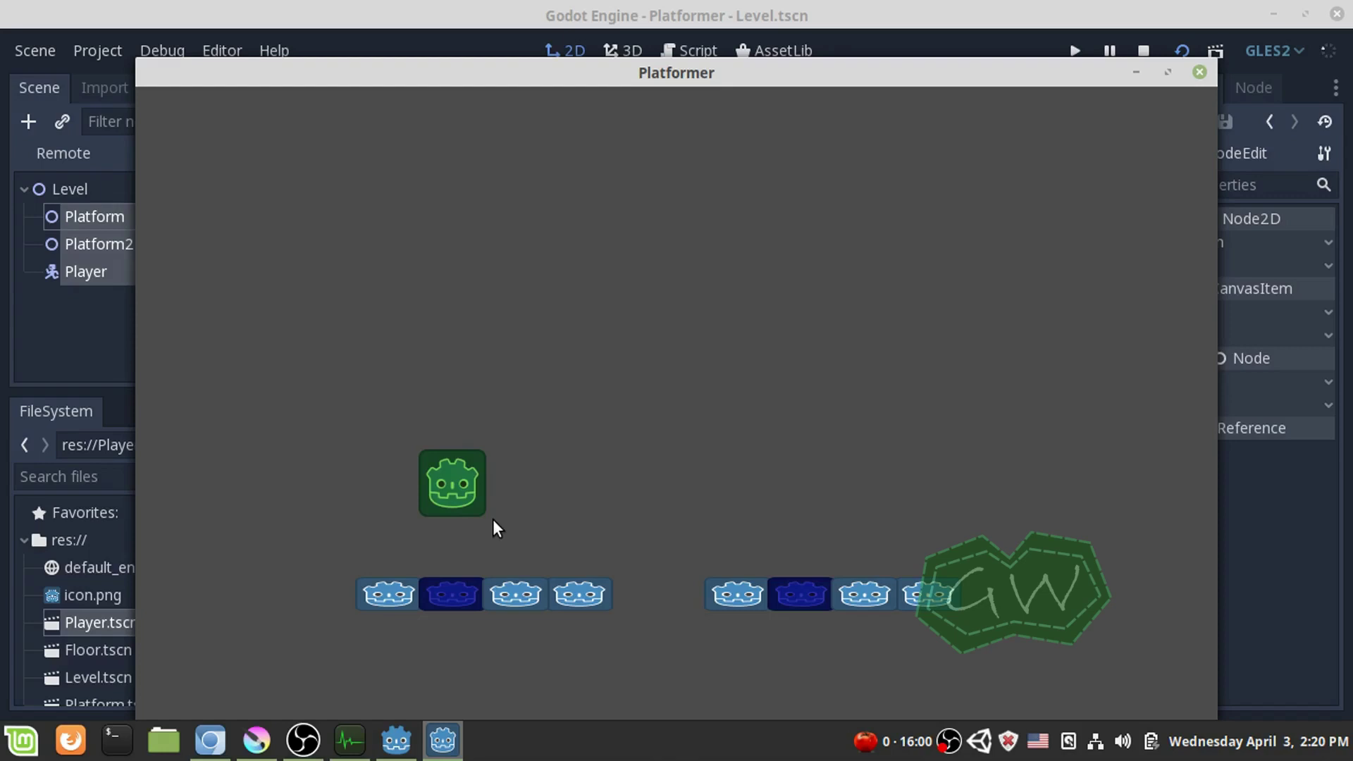
left_click(1200, 72)
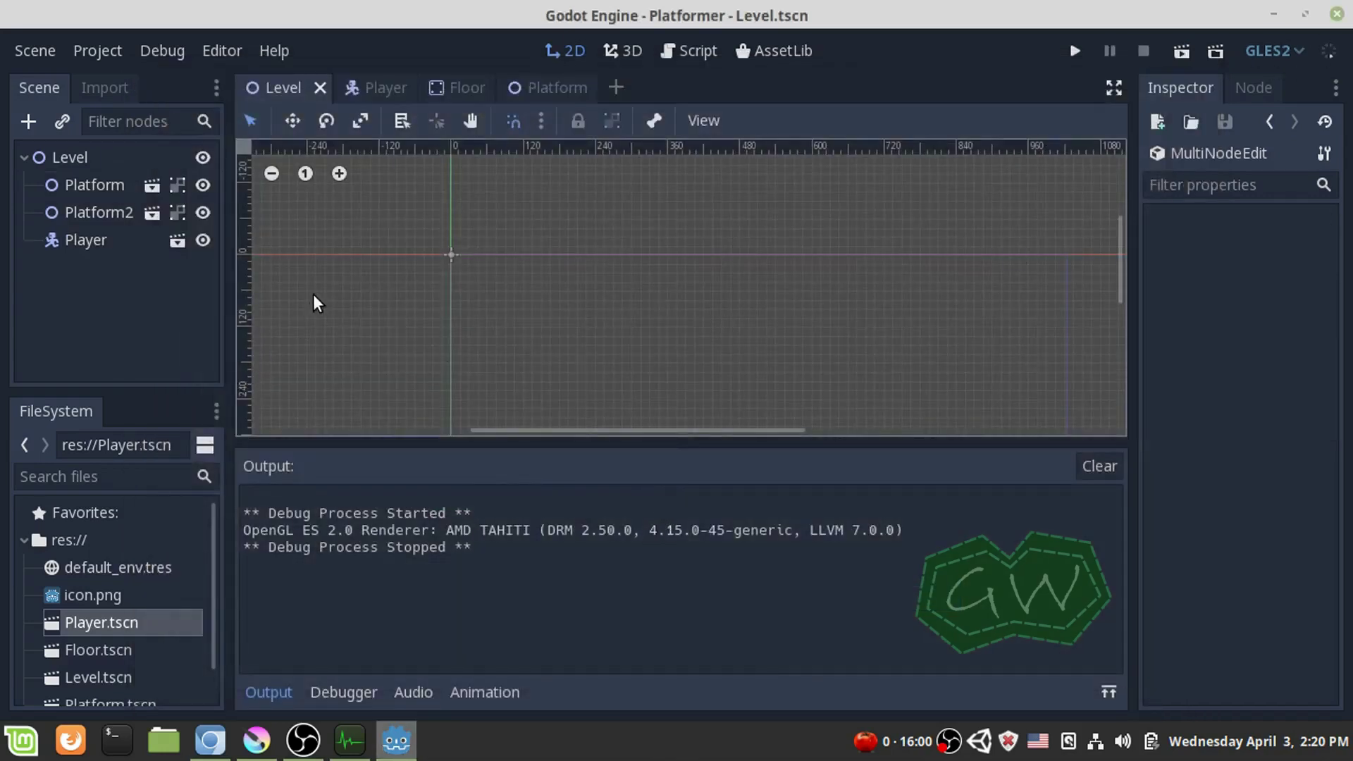
left_click(268, 691)
scroll(751, 520, "up", 2)
middle_click_drag(751, 520, 670, 466)
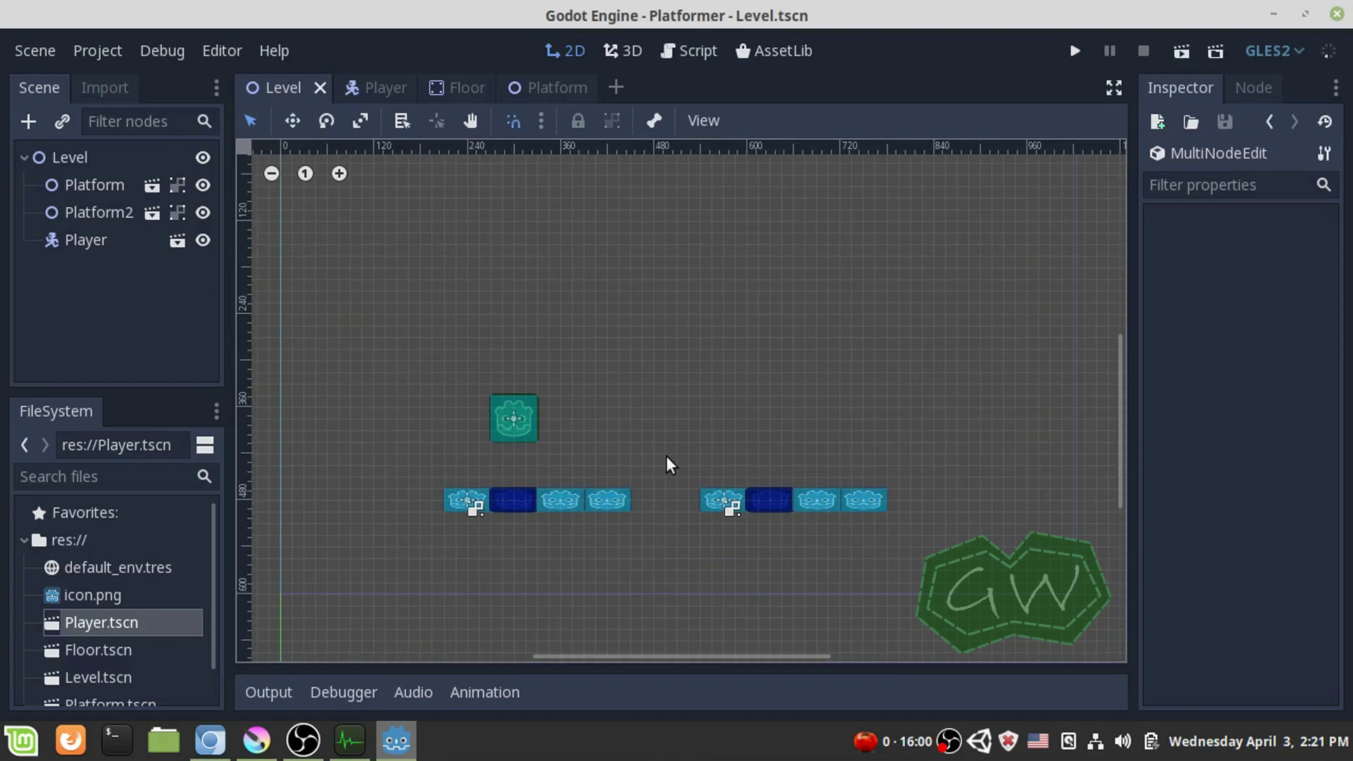
- Open the Platform scene from its instance in Level, and open the Floor scene from the Floor2 instance
scroll(543, 429, "up", 3)
left_click(489, 406)
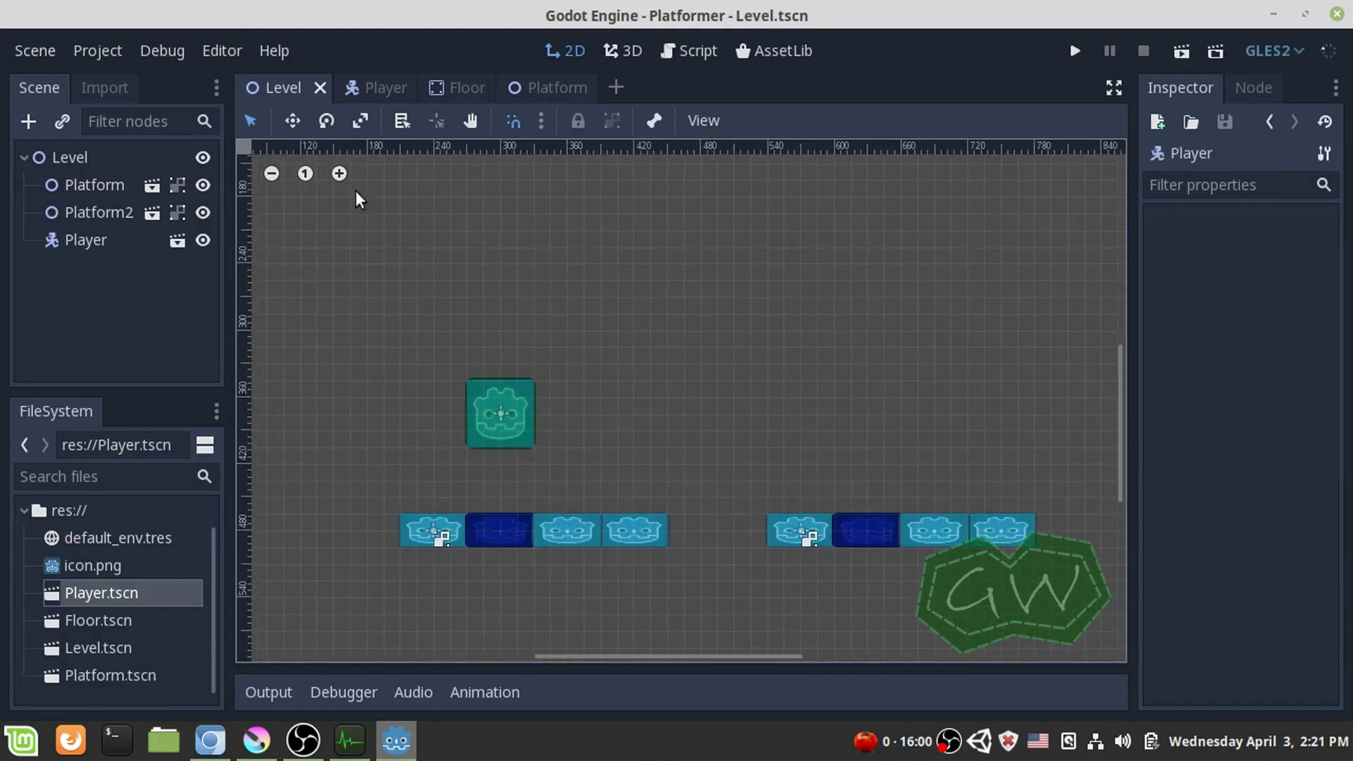
scroll(479, 442, "up", 2)
left_click(408, 536)
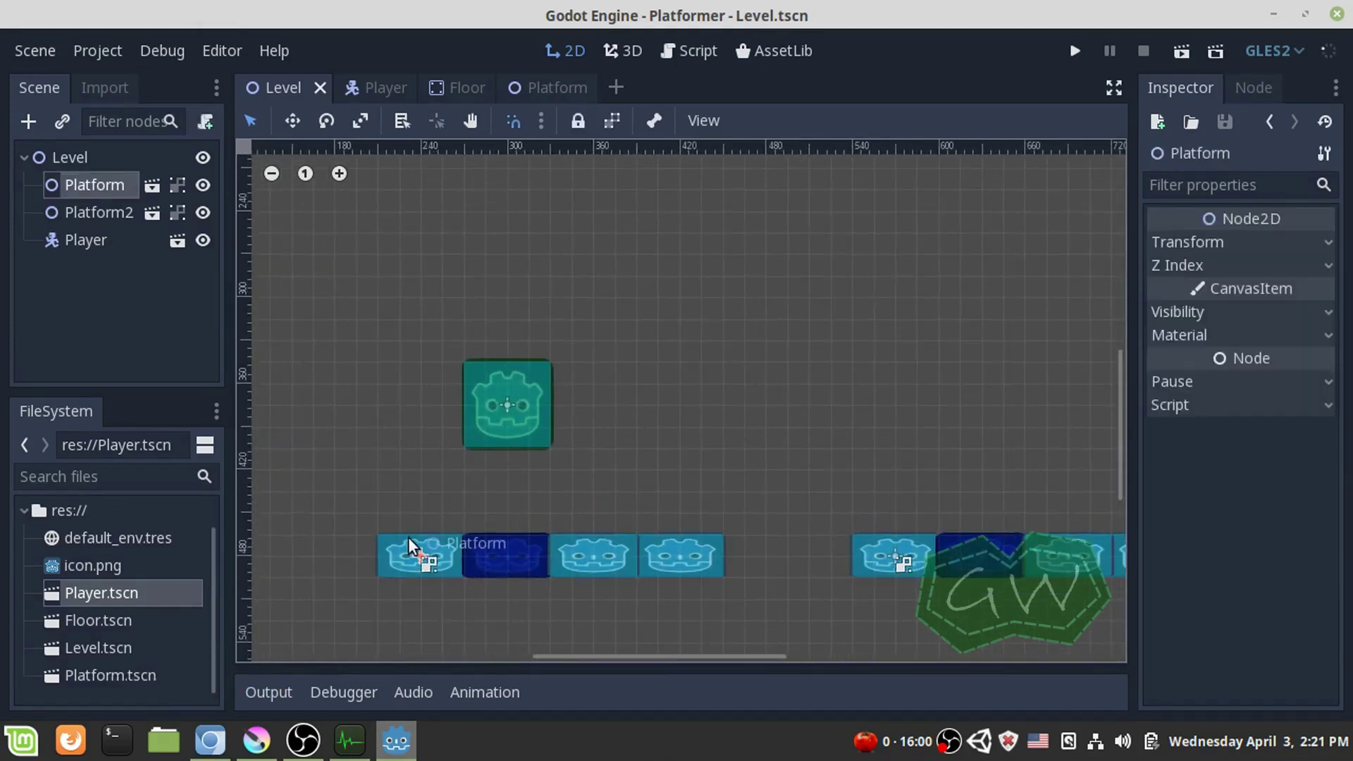
left_click(152, 186)
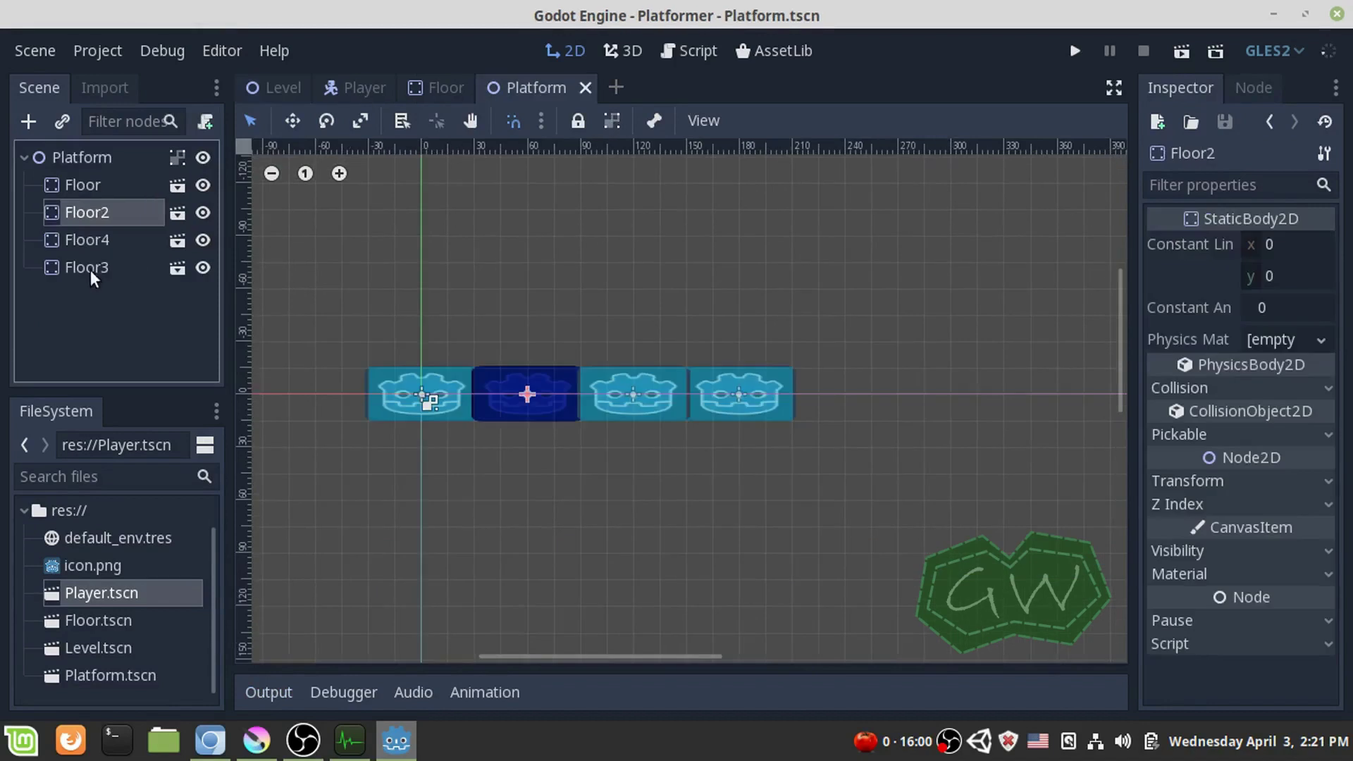
left_click(181, 209)
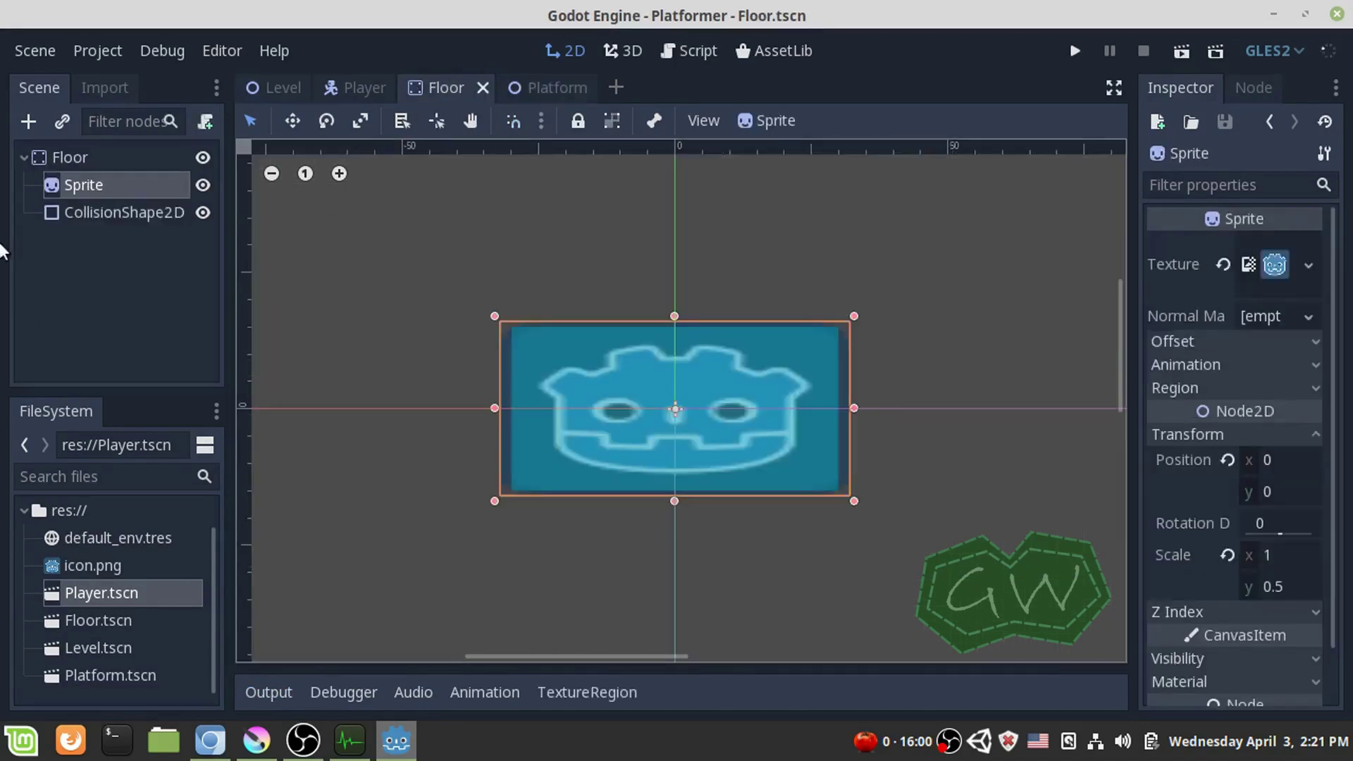
- Set the y position of the Floor scene's CollisionShape2D to 30
left_click(75, 213)
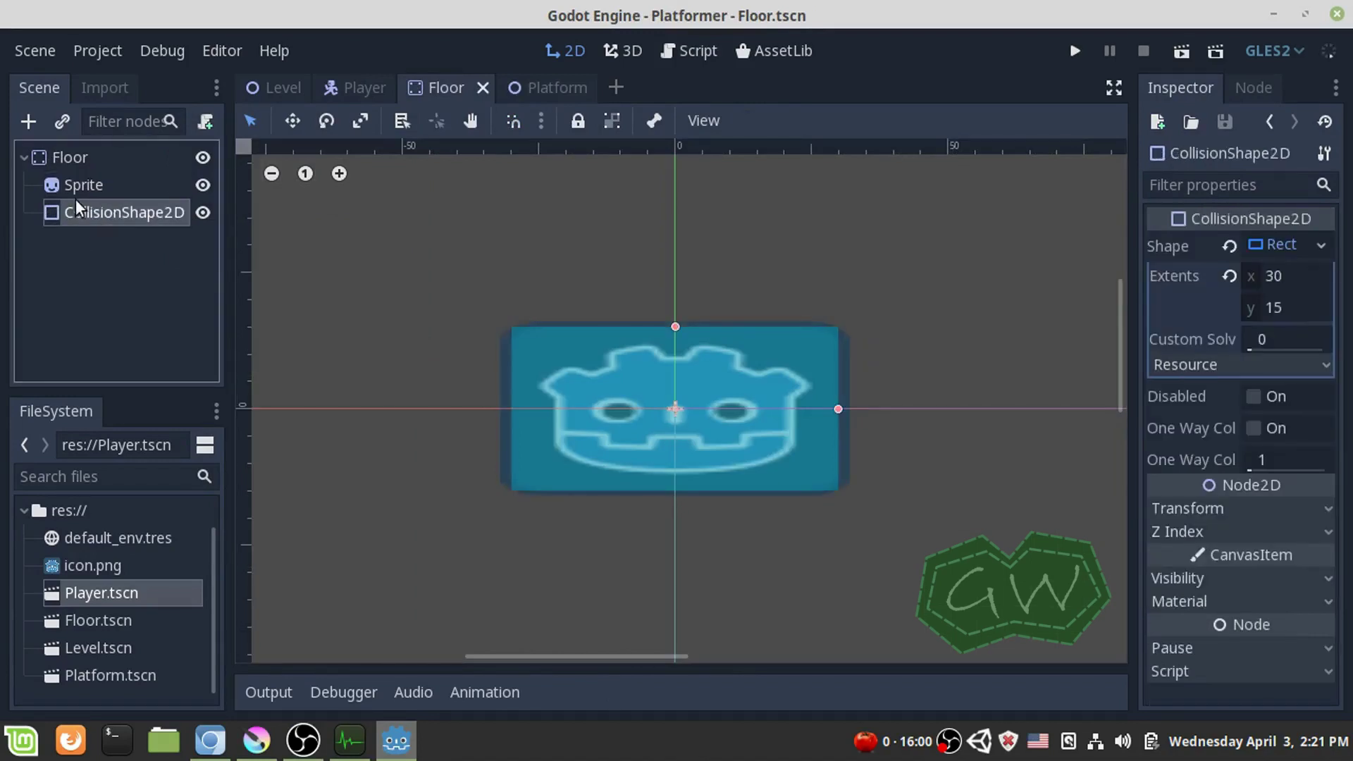
left_click(1175, 511)
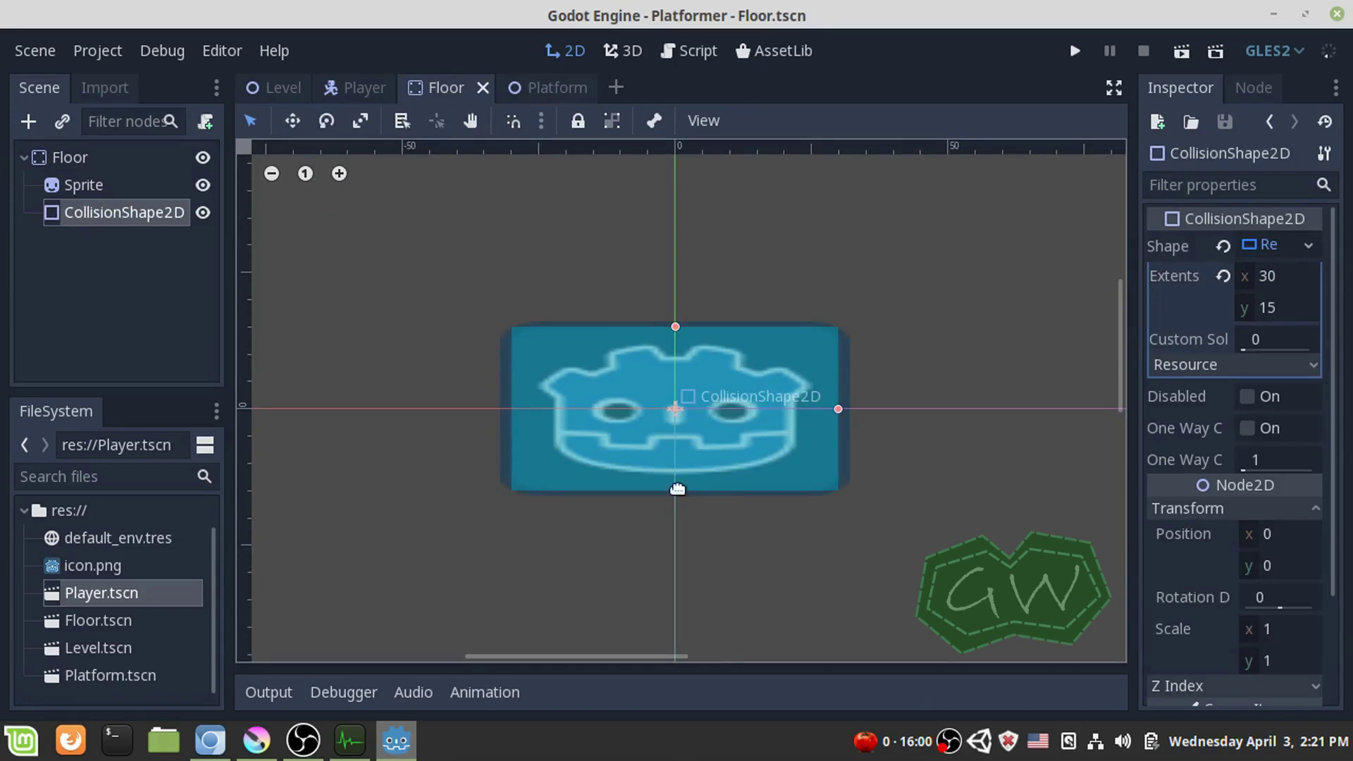
middle_click_drag(677, 488, 640, 404)
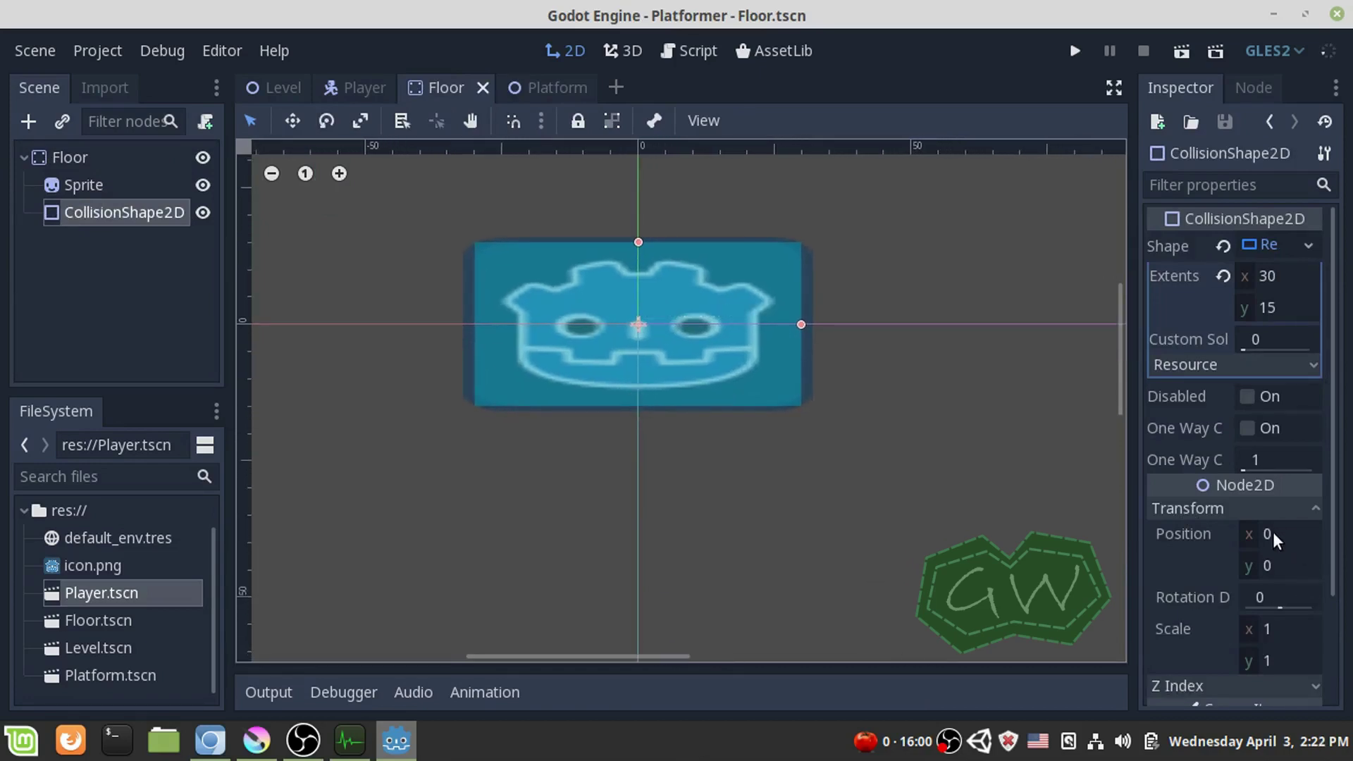
left_click(1270, 562)
type("30")
key("Return")
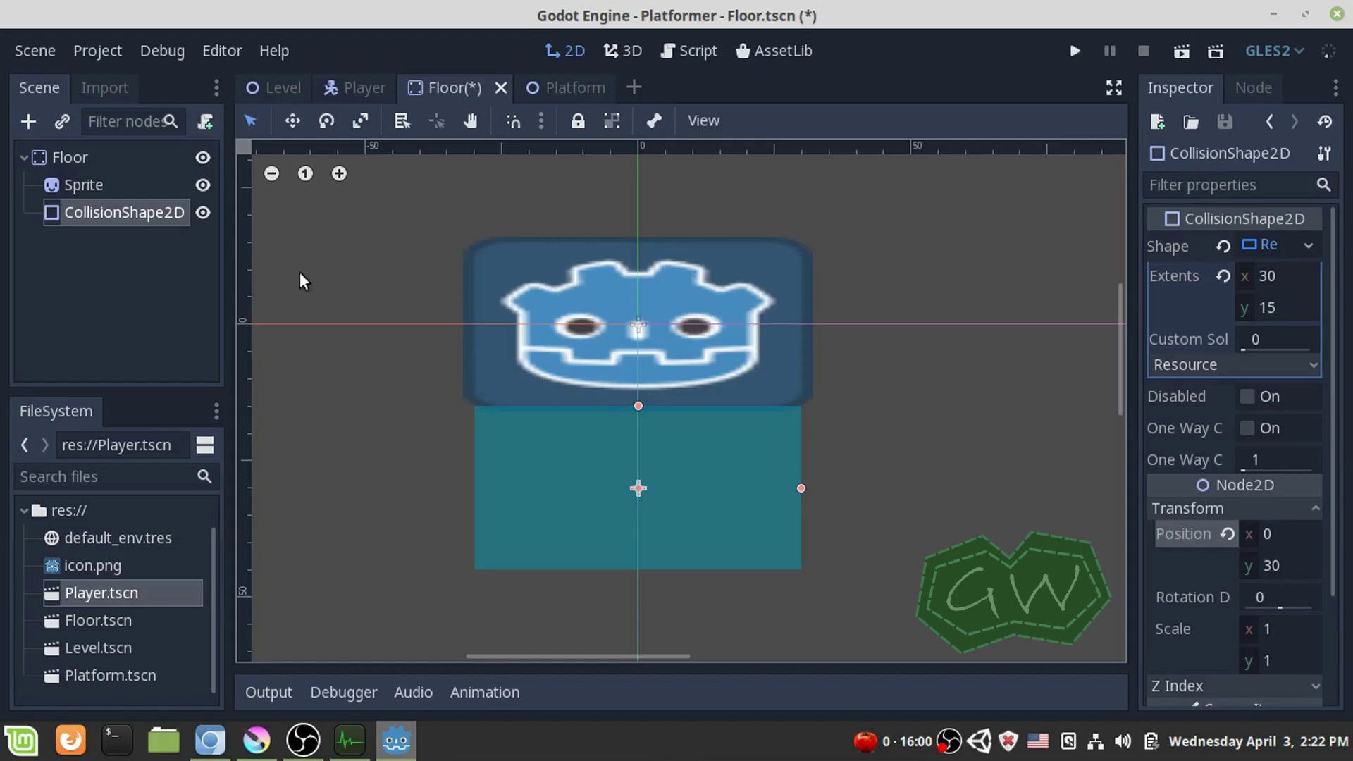
- Save the Floor scene and inspect the offset collision shapes on the platform in the Level scene
left_click(35, 50)
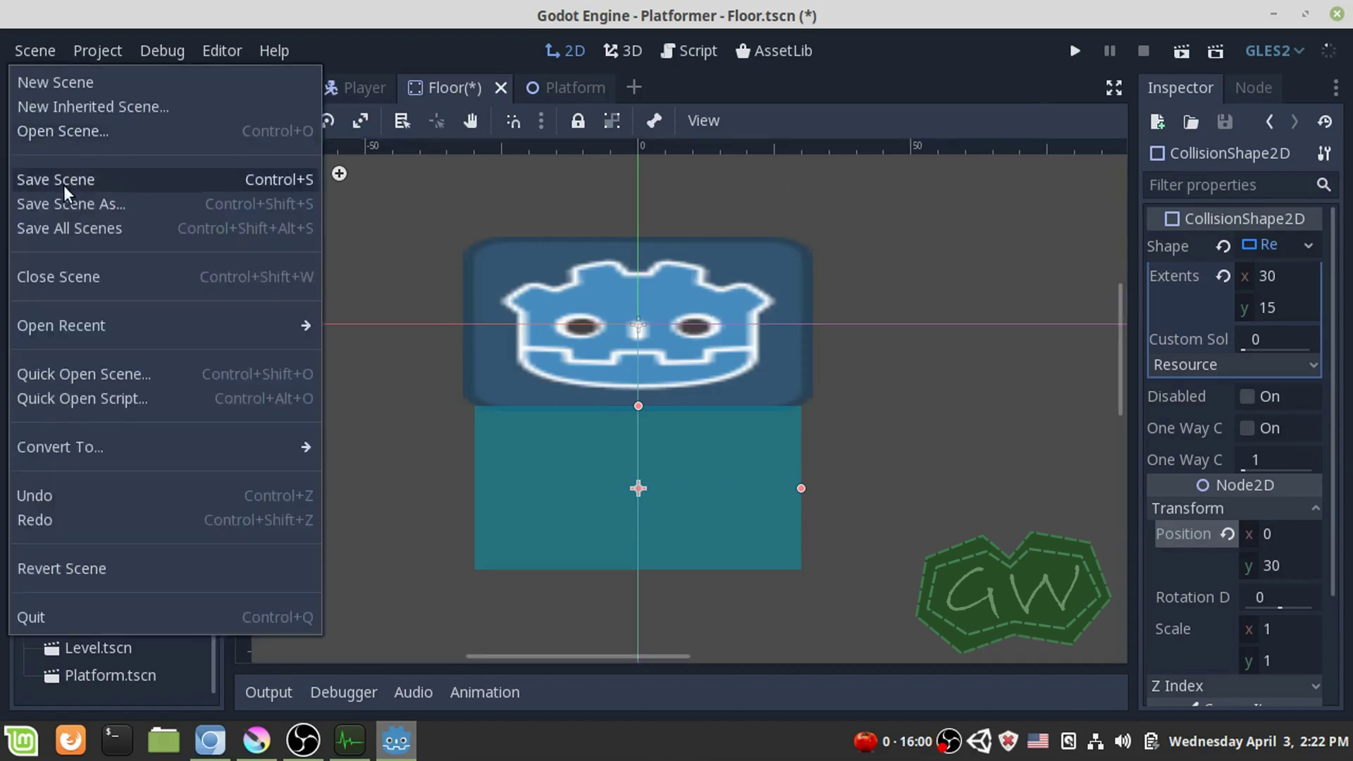
left_click(67, 180)
left_click(260, 83)
middle_click_drag(786, 603, 889, 516)
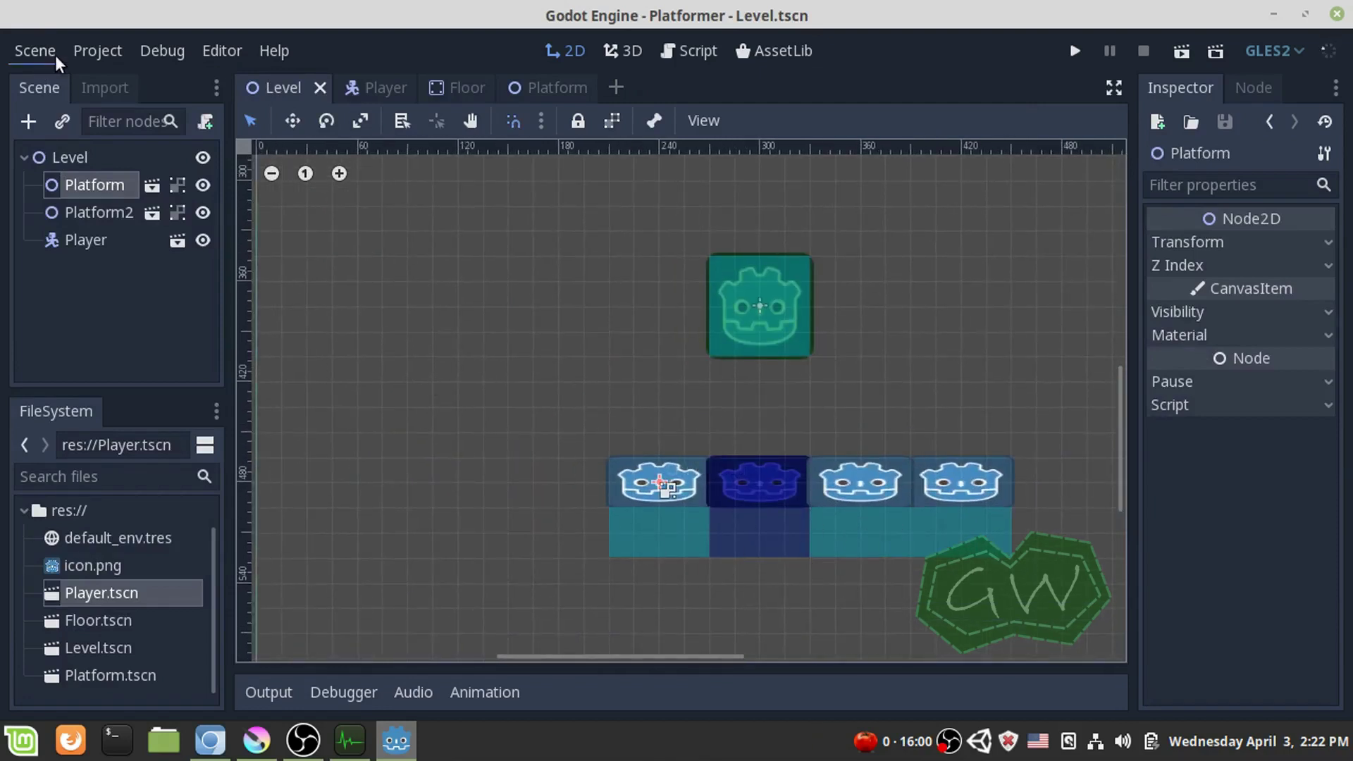
- Return to the Floor scene and set the CollisionShape2D's y position back to 0
left_click(467, 89)
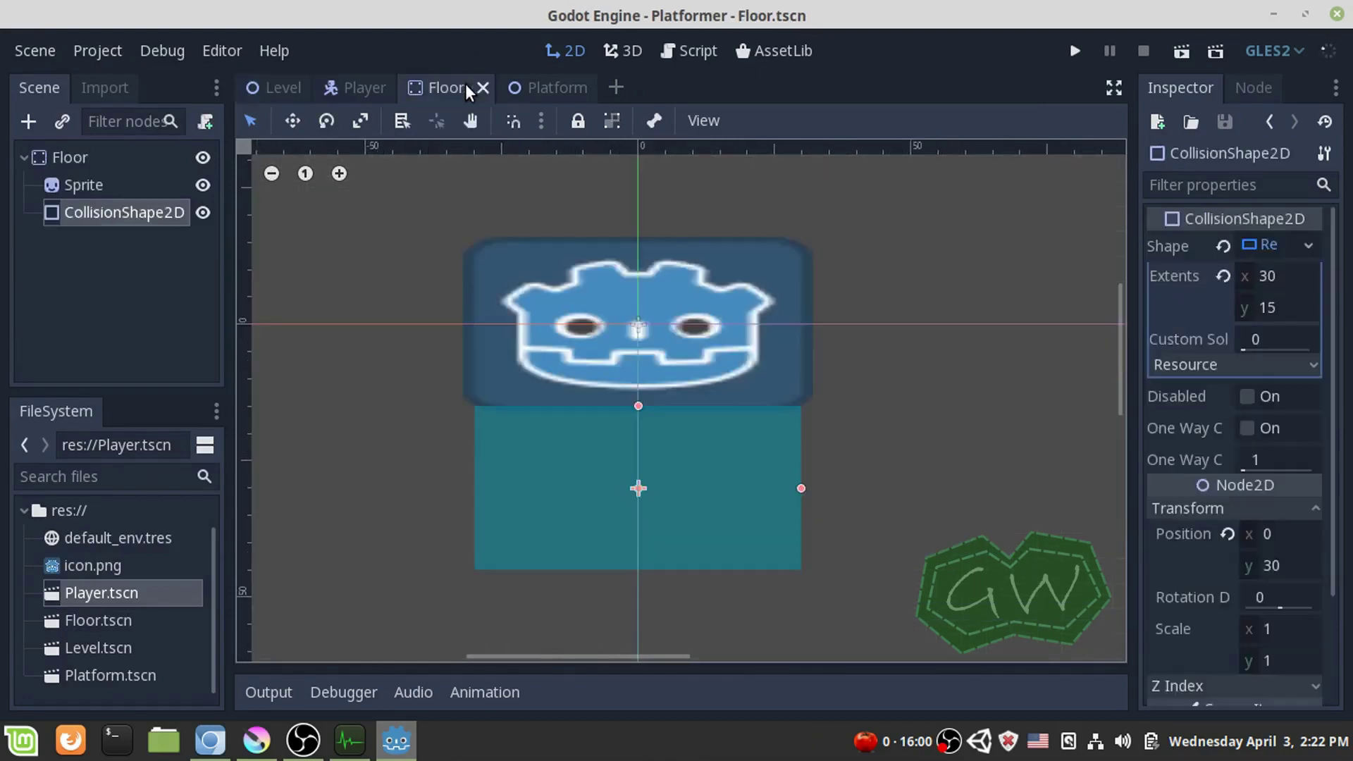
left_click(77, 184)
left_click(70, 215)
scroll(613, 285, "up", 5)
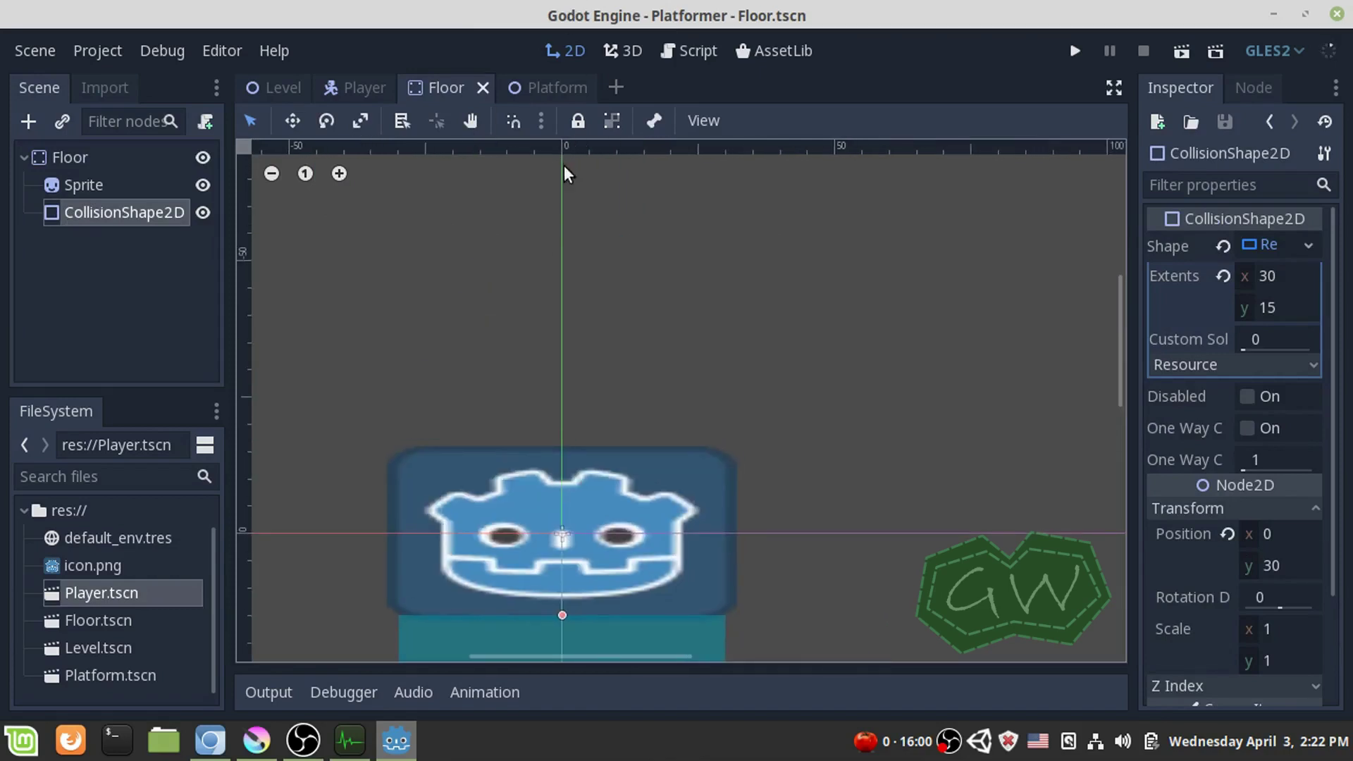
scroll(560, 542, "down", 3)
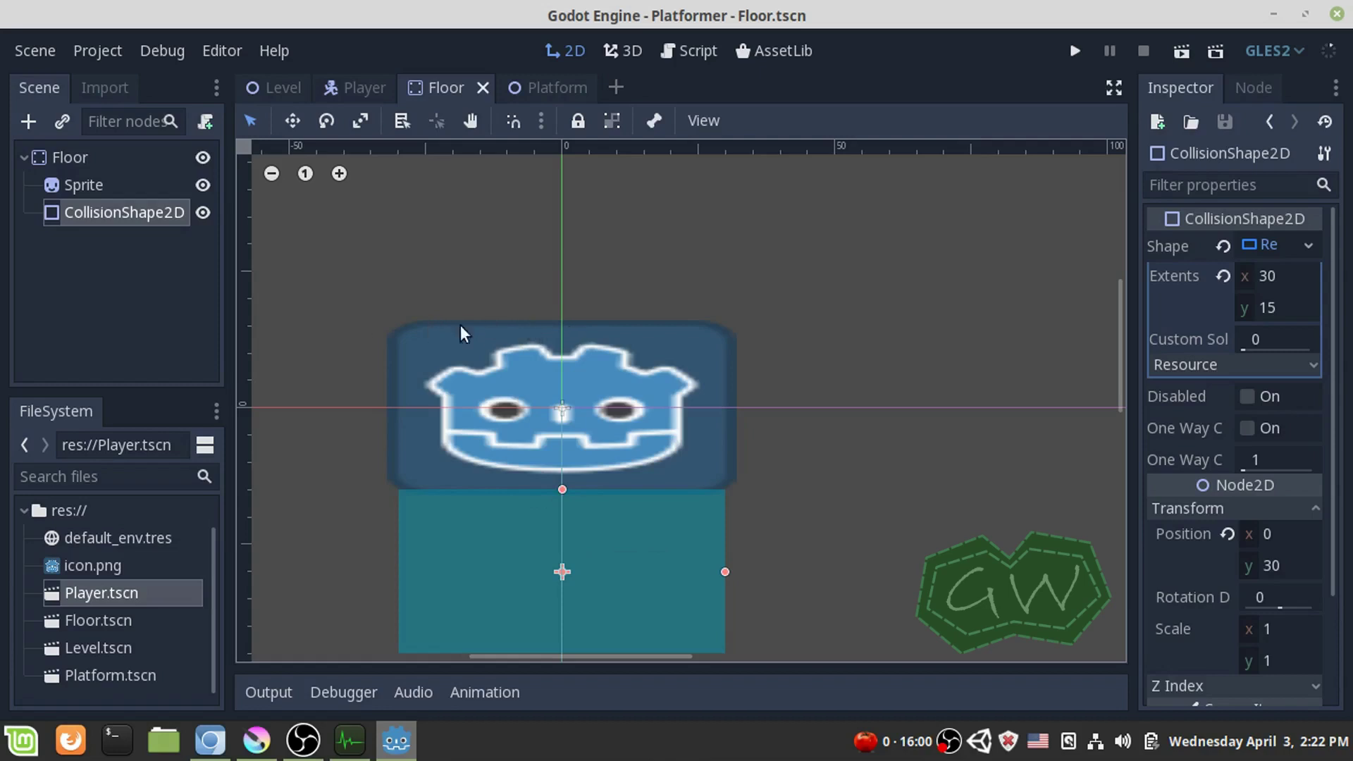
left_click(1300, 564)
type("0")
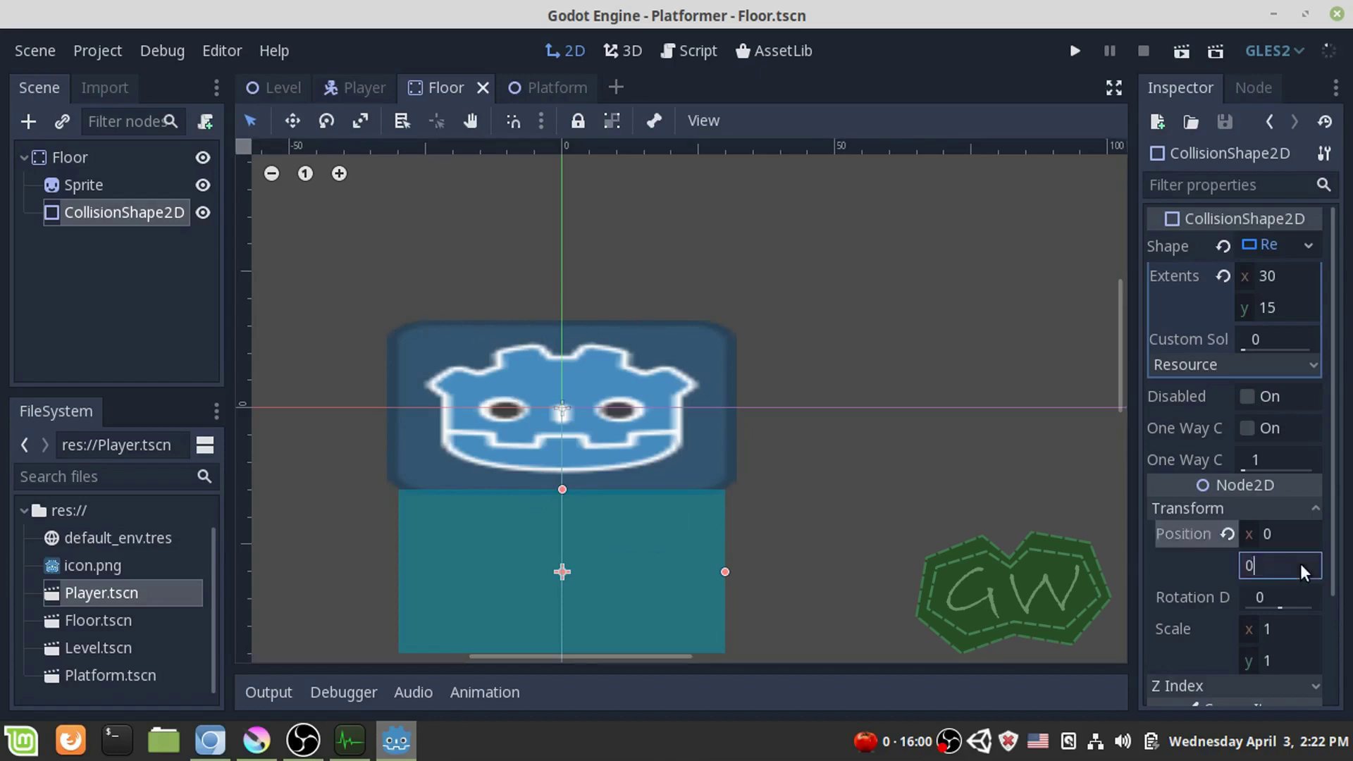
key("Return")
- Compare the properties of the Sprite, the Floor root and the CollisionShape2D in the Floor scene
left_click(100, 185)
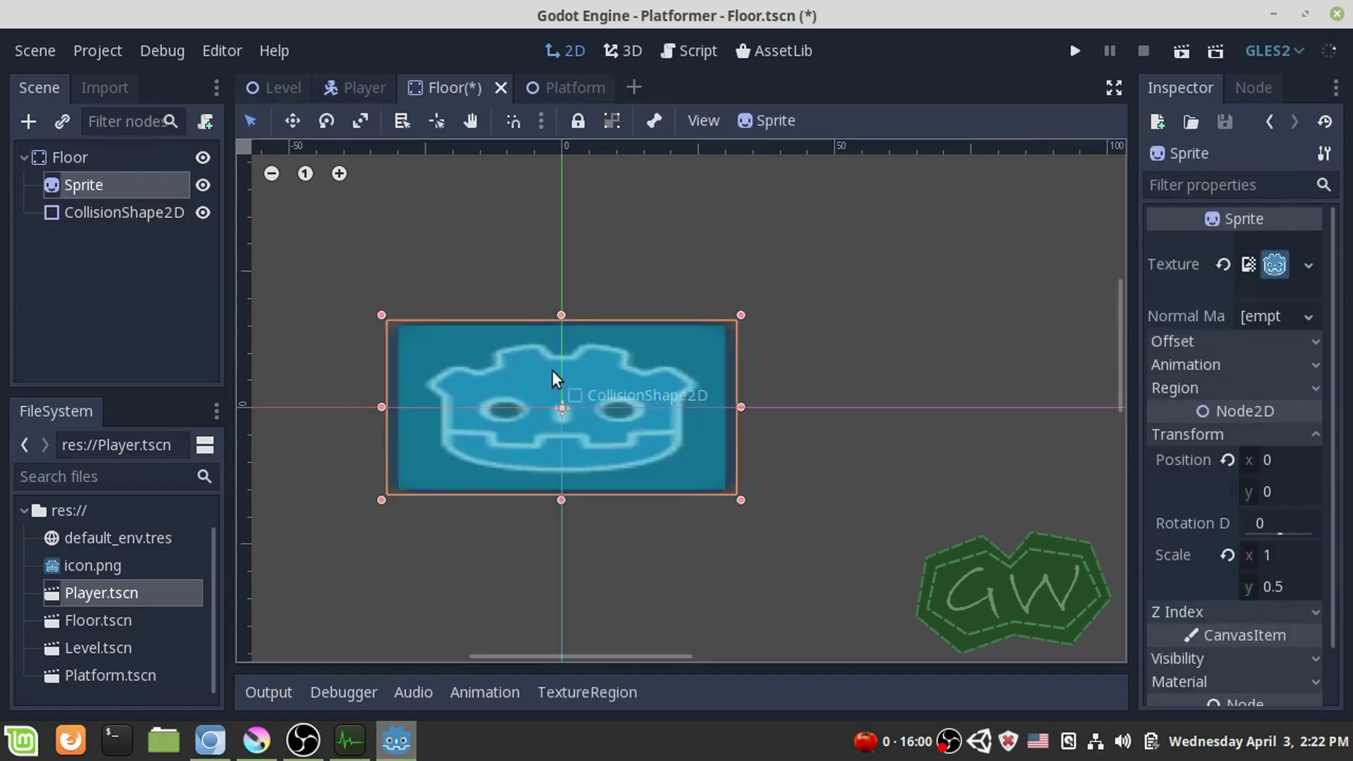
scroll(552, 370, "down", 3)
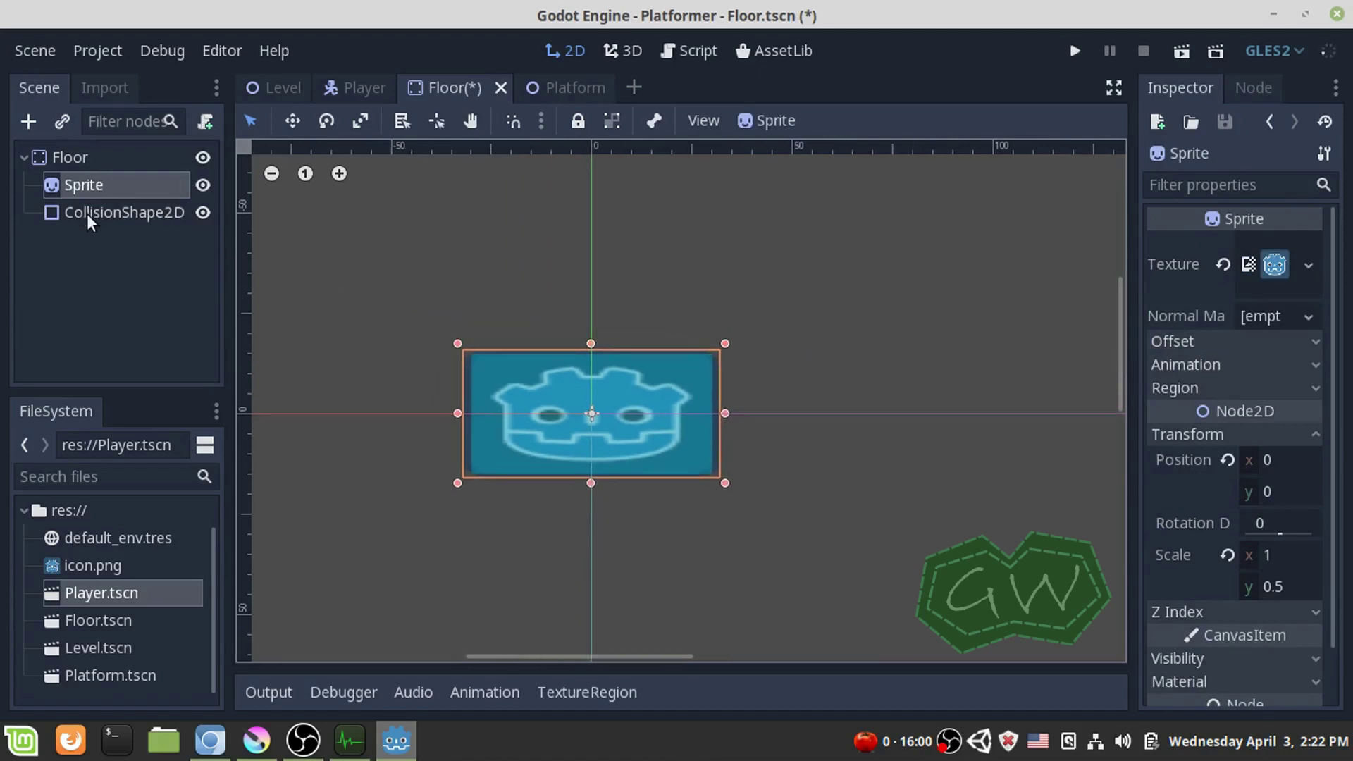
left_click(57, 158)
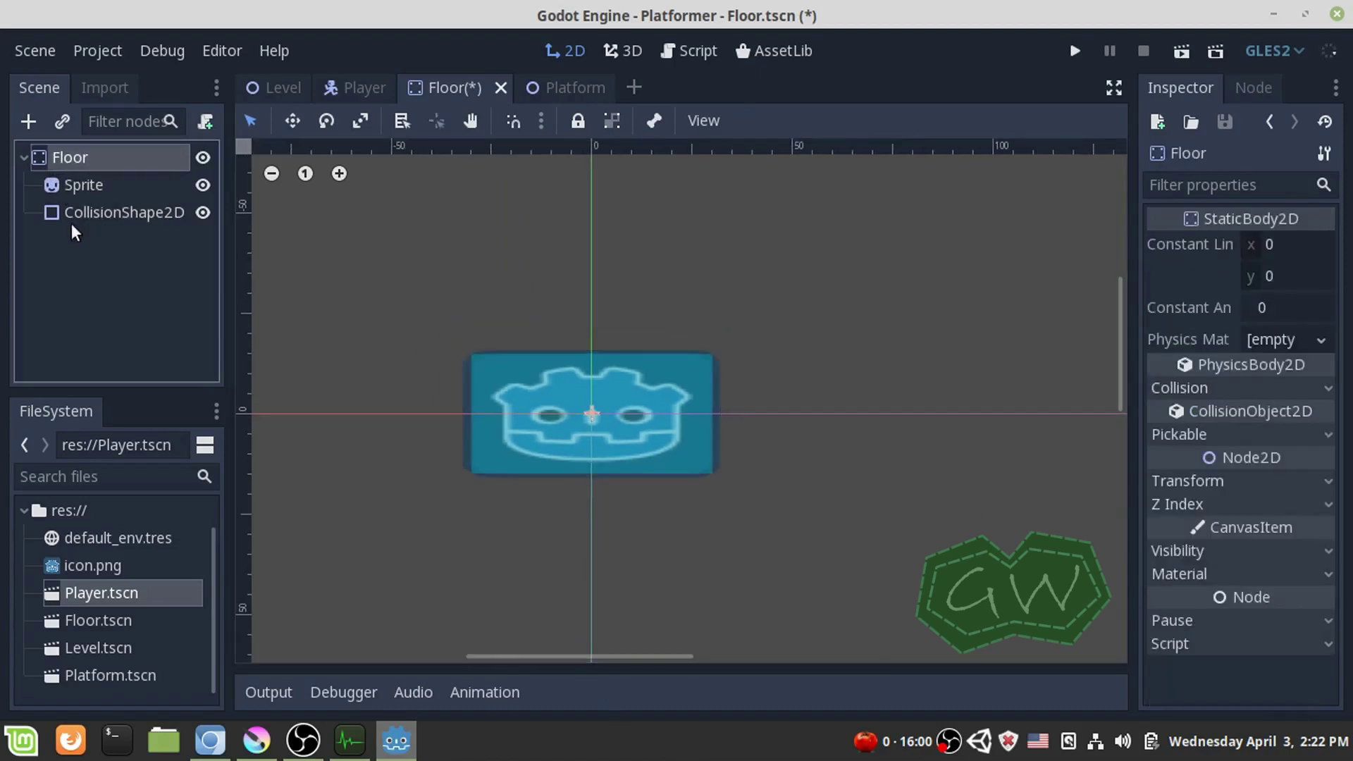
left_click(69, 186)
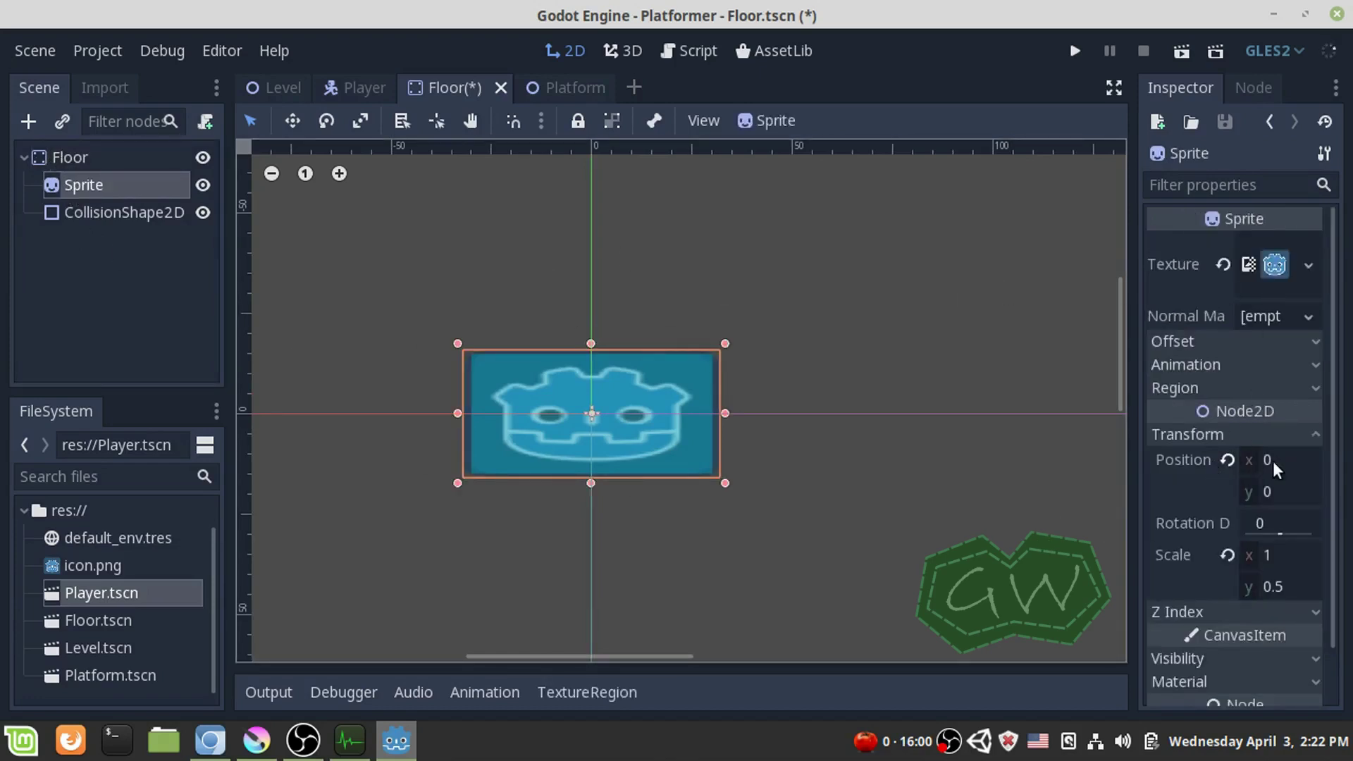
left_click(96, 214)
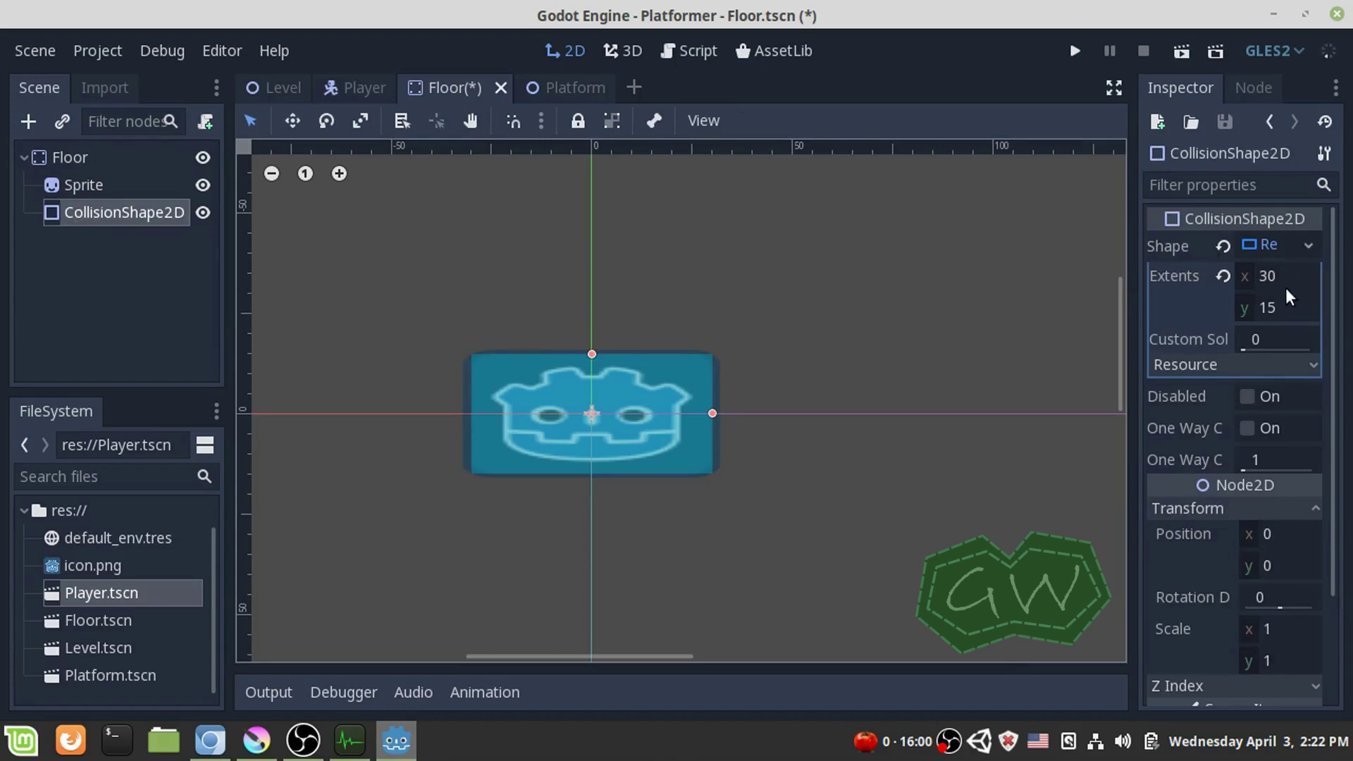
- Review the available shape types for the CollisionShape2D and the properties of its rectangle shape
left_click(1308, 244)
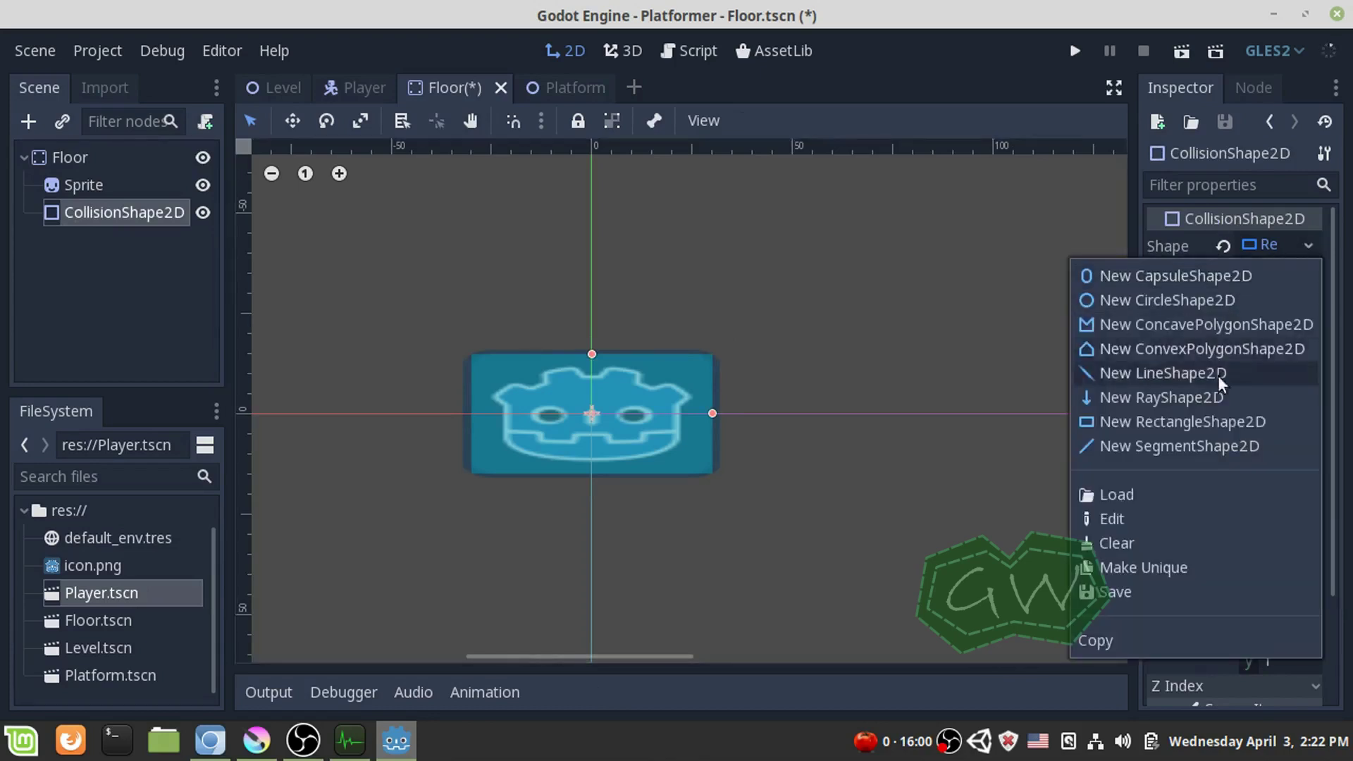
left_click(1261, 244)
left_click(1268, 241)
left_click(1269, 241)
left_click(1255, 246)
left_click(1253, 251)
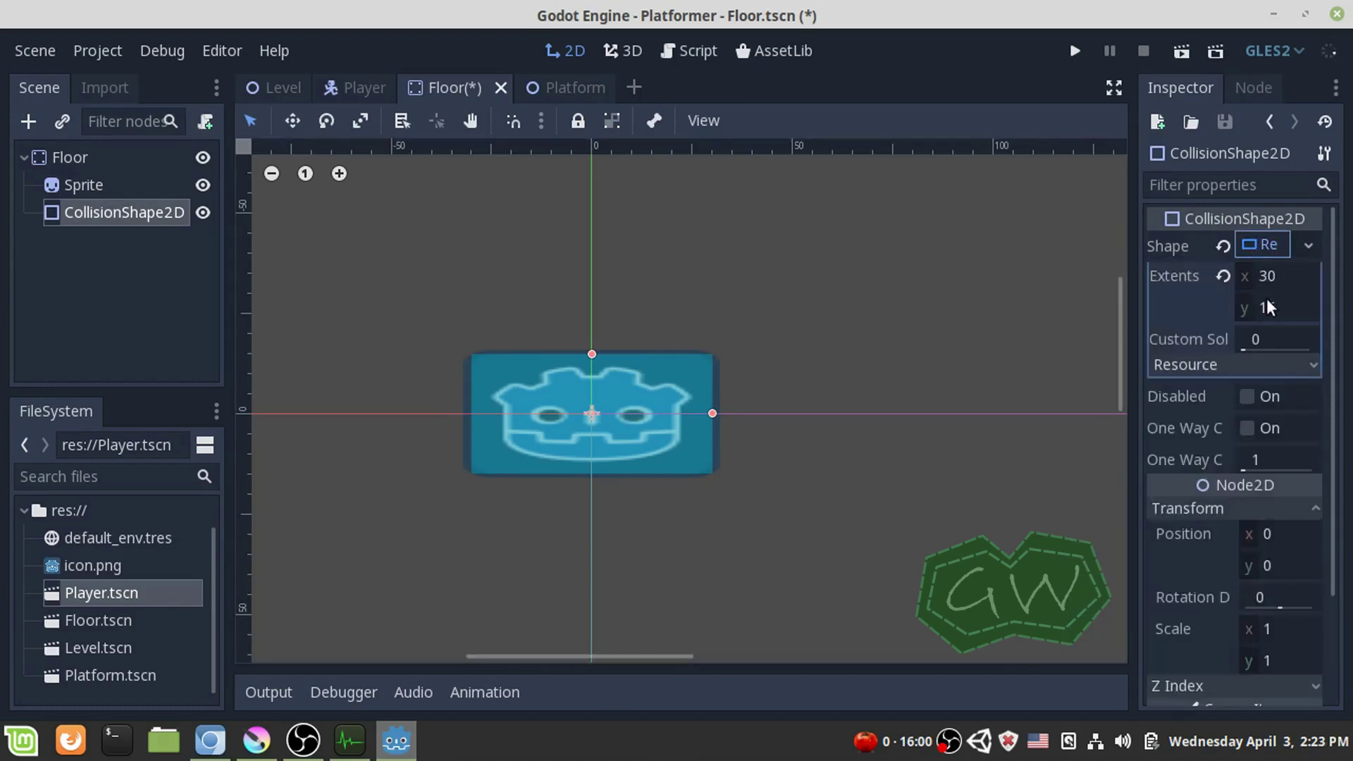